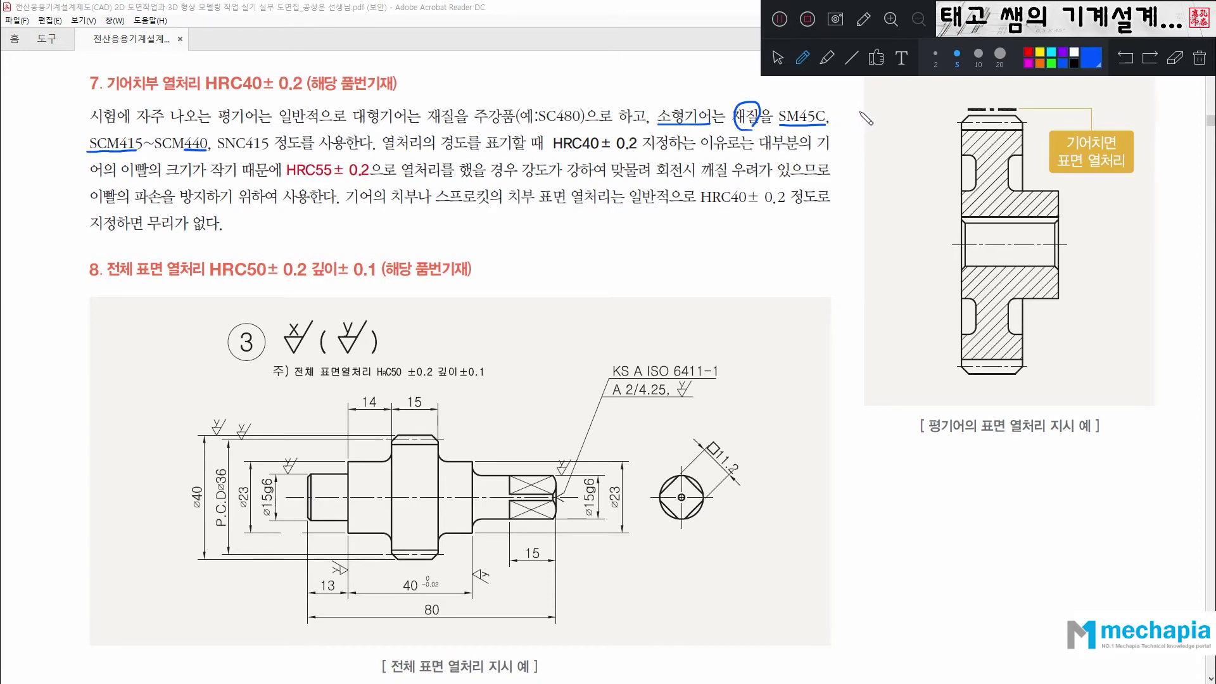
- Handwrite SCM440 beside the gear material paragraph in section 7 and underline it
mouse_move(863, 111)
mouse_down()
mouse_move(850, 127)
mouse_move(933, 122)
mouse_up()
mouse_move(832, 127)
mouse_down()
mouse_move(774, 123)
mouse_move(831, 112)
mouse_up()
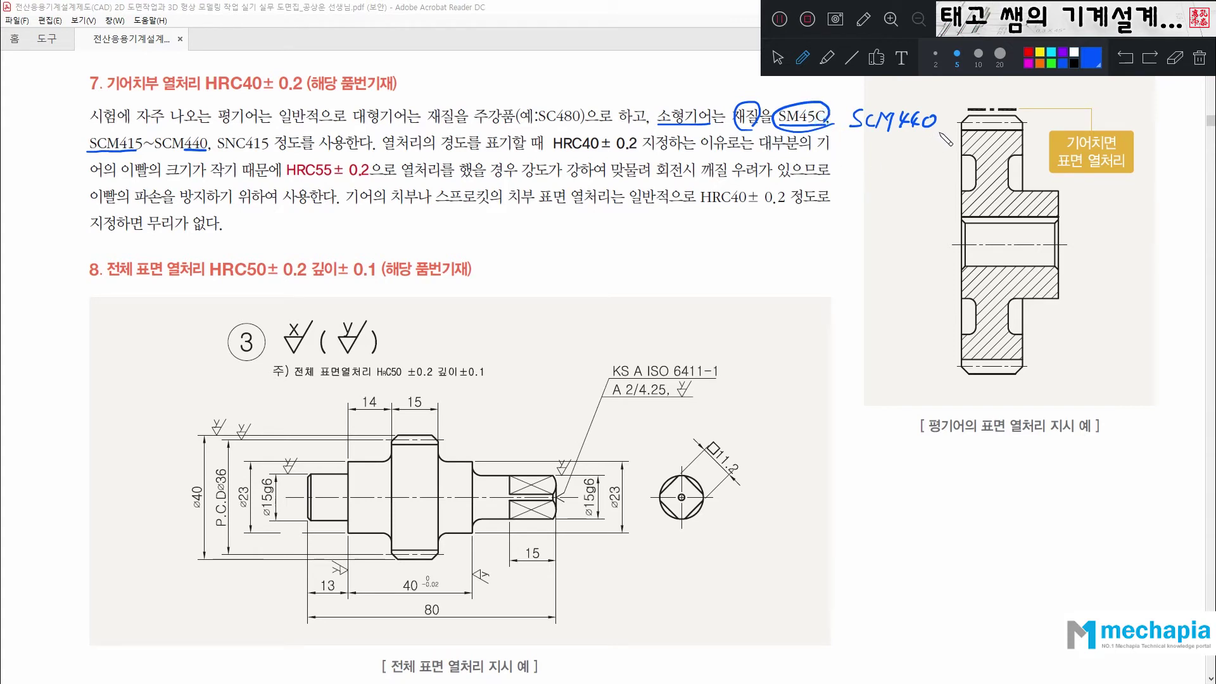
drag(850, 133, 930, 135)
key(ctrl+z)
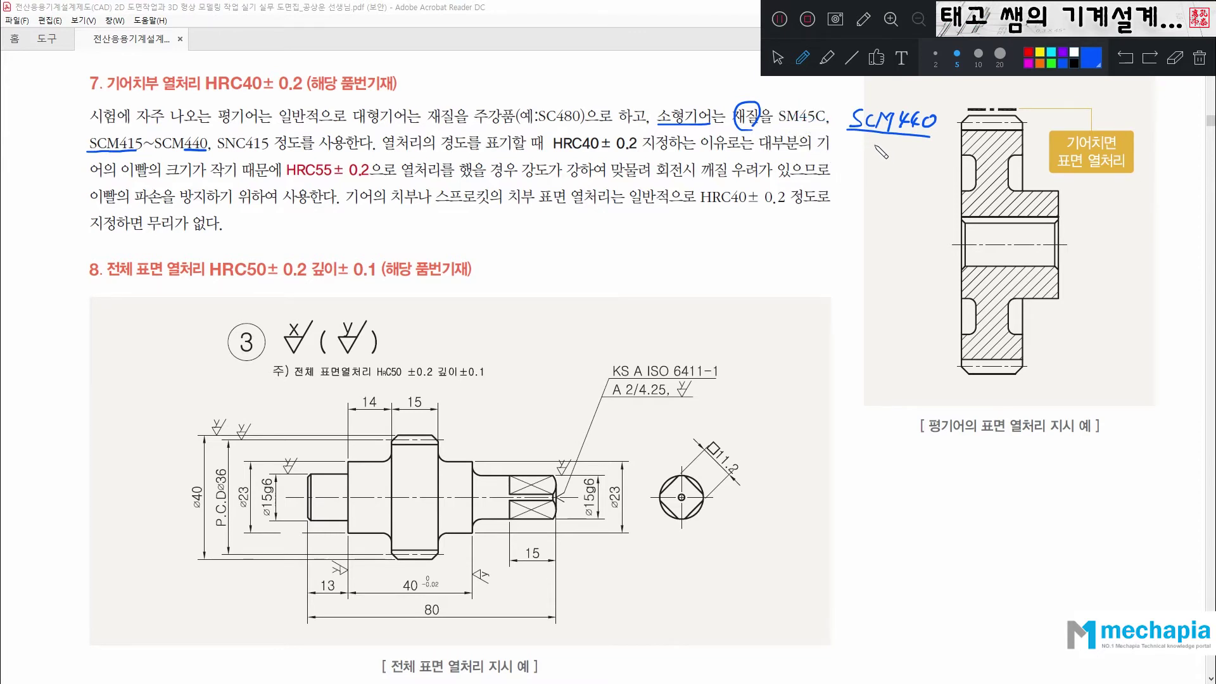
- Write 35C above SM45C, underline HRC55±0.2, and box HRC40±0.2 in the section 7 paragraph
mouse_move(801, 94)
mouse_down()
mouse_move(800, 105)
mouse_move(817, 99)
mouse_up()
drag(285, 178, 369, 178)
mouse_move(702, 208)
mouse_down()
mouse_move(796, 204)
mouse_move(763, 184)
mouse_move(695, 188)
mouse_move(698, 209)
mouse_up()
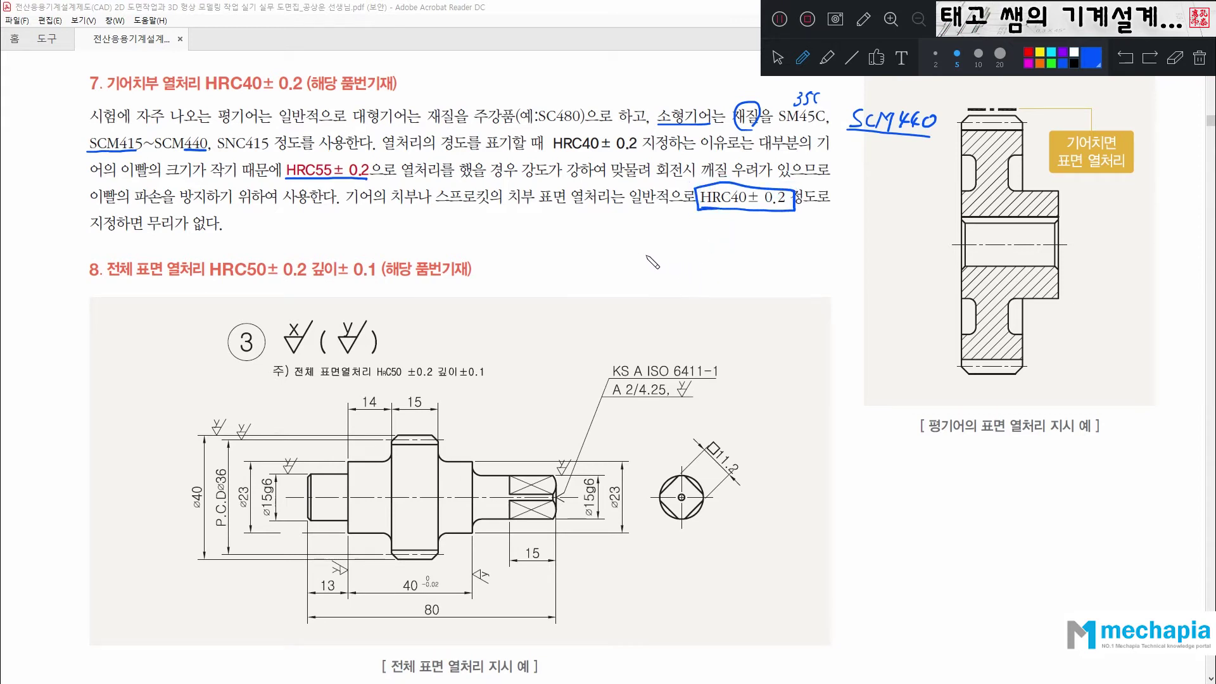
- Handwrite HRC50±0.2 in the blank space below the section 7 paragraph, with 40±0.2 written underneath it
mouse_move(639, 244)
mouse_down()
mouse_move(638, 264)
mouse_move(649, 254)
mouse_up()
mouse_move(649, 237)
mouse_down()
mouse_move(651, 264)
mouse_move(666, 267)
mouse_move(693, 244)
mouse_move(769, 255)
mouse_up()
click(749, 257)
mouse_move(694, 274)
mouse_down()
mouse_move(693, 322)
mouse_move(707, 306)
mouse_move(724, 315)
mouse_up()
mouse_move(719, 318)
mouse_down()
mouse_move(741, 304)
mouse_move(769, 315)
mouse_up()
click(753, 315)
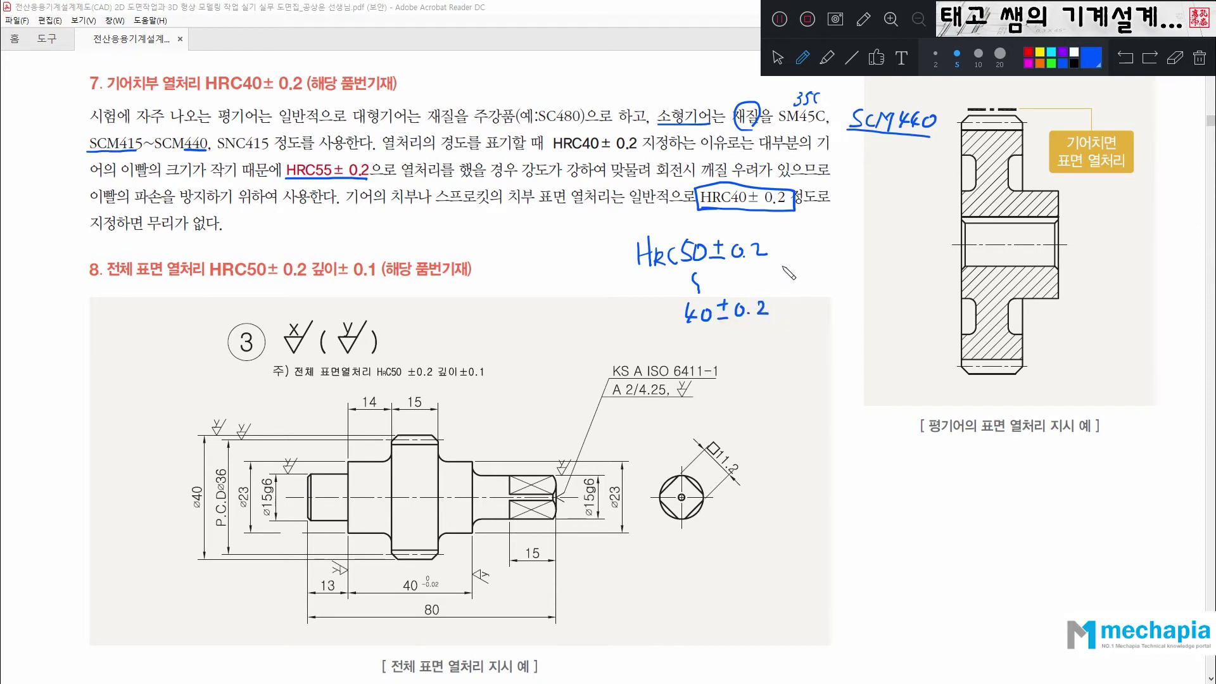
mouse_move(776, 240)
mouse_down()
mouse_move(803, 269)
mouse_move(786, 309)
mouse_up()
- Clear the annotations, then underline and bracket the note "전체 표면열처리 HRC50 ±0.2 깊이±0.1" on the section 8 shaft drawing
click(863, 19)
scroll(594, 301, down, 2)
scroll(594, 301, down, 2)
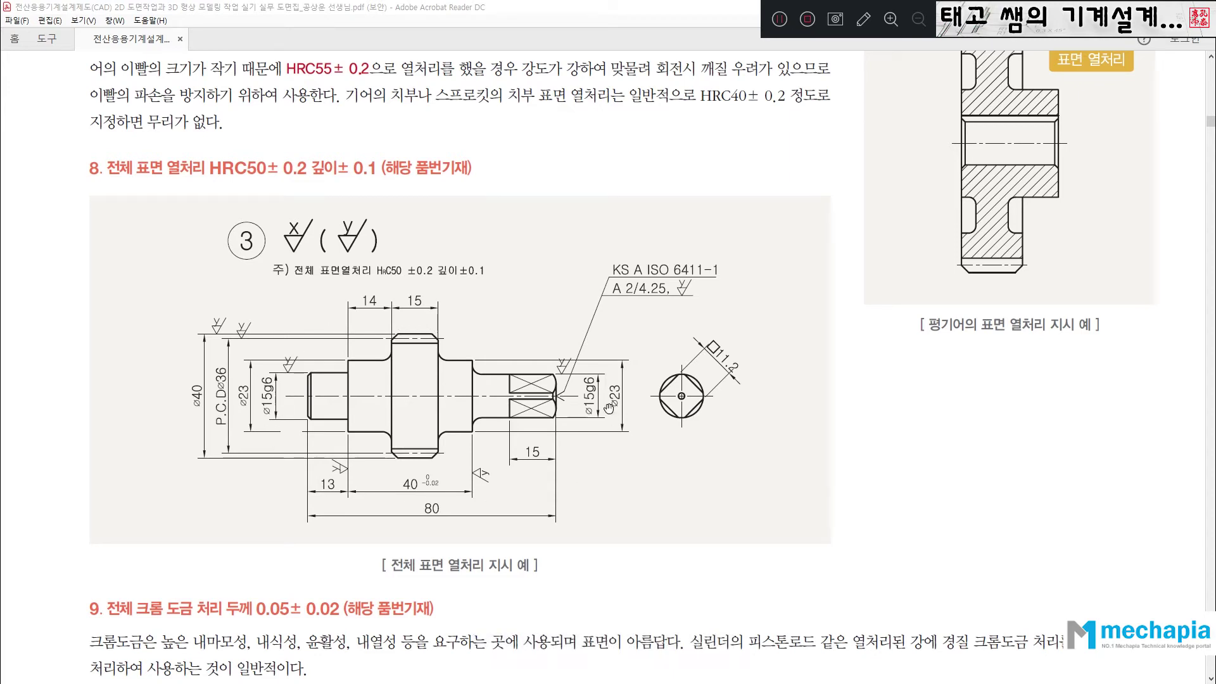
click(862, 26)
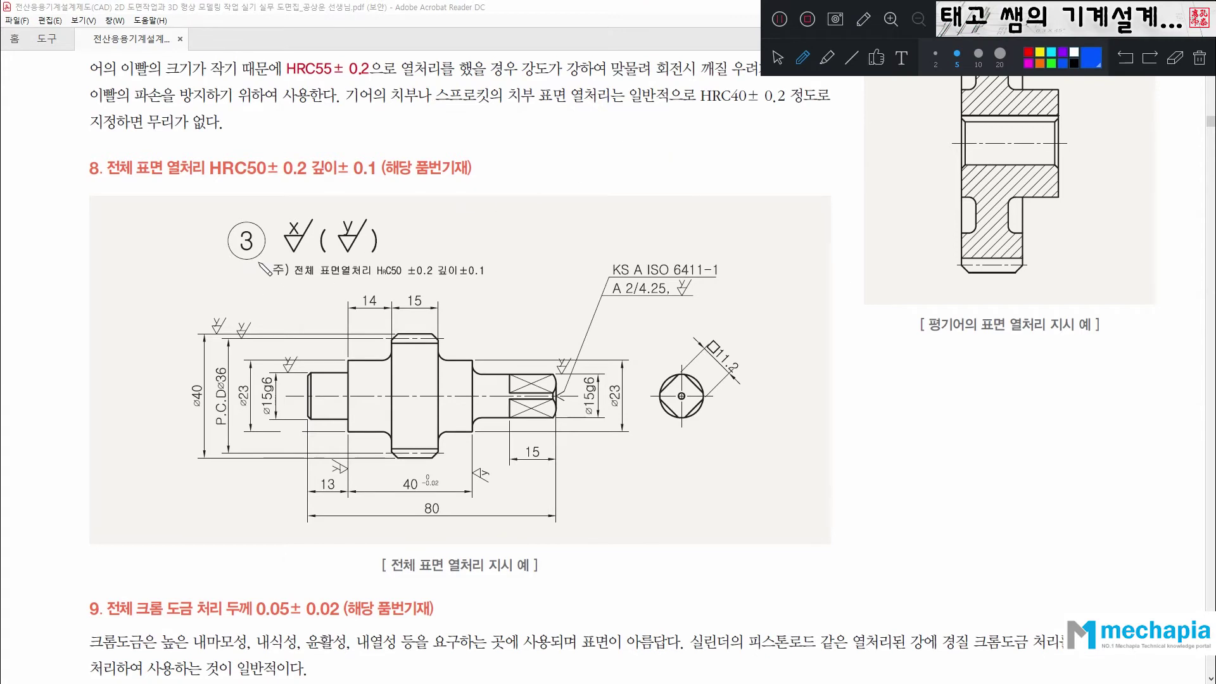
drag(273, 278, 484, 280)
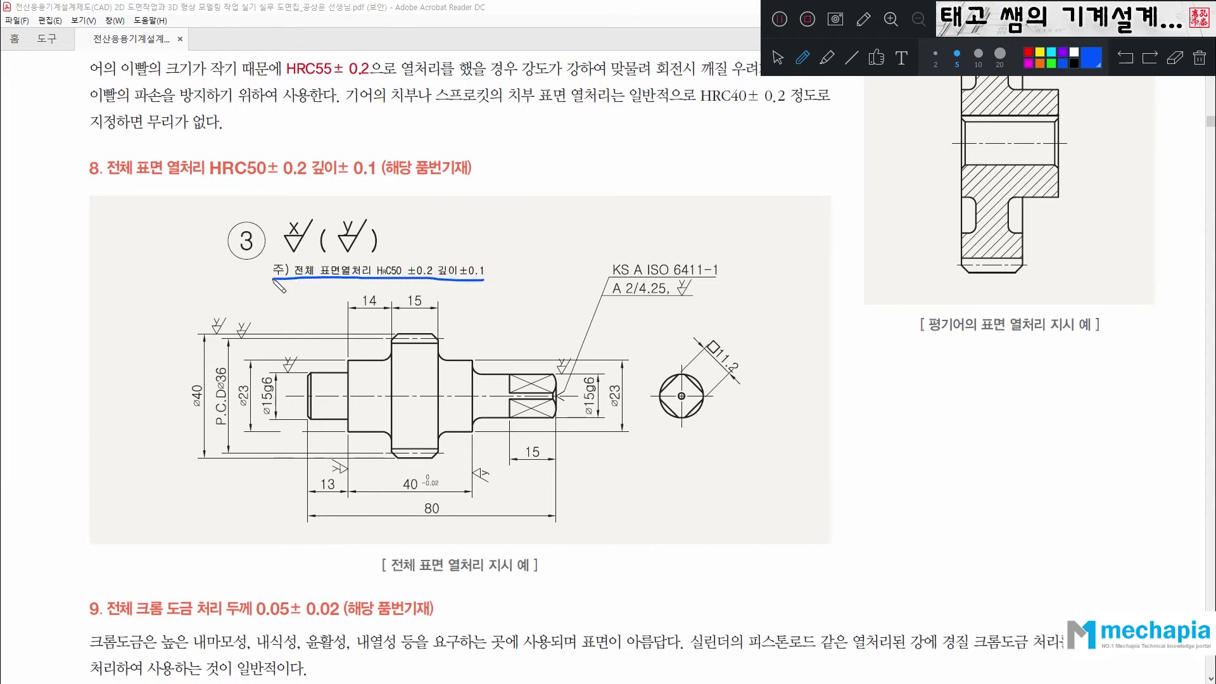
drag(270, 261, 271, 279)
drag(488, 262, 492, 279)
- Switch to the KS standards PDF and underline "7.표면 거칠기" in the sample notes of section 46
click(863, 24)
scroll(593, 216, down, 2)
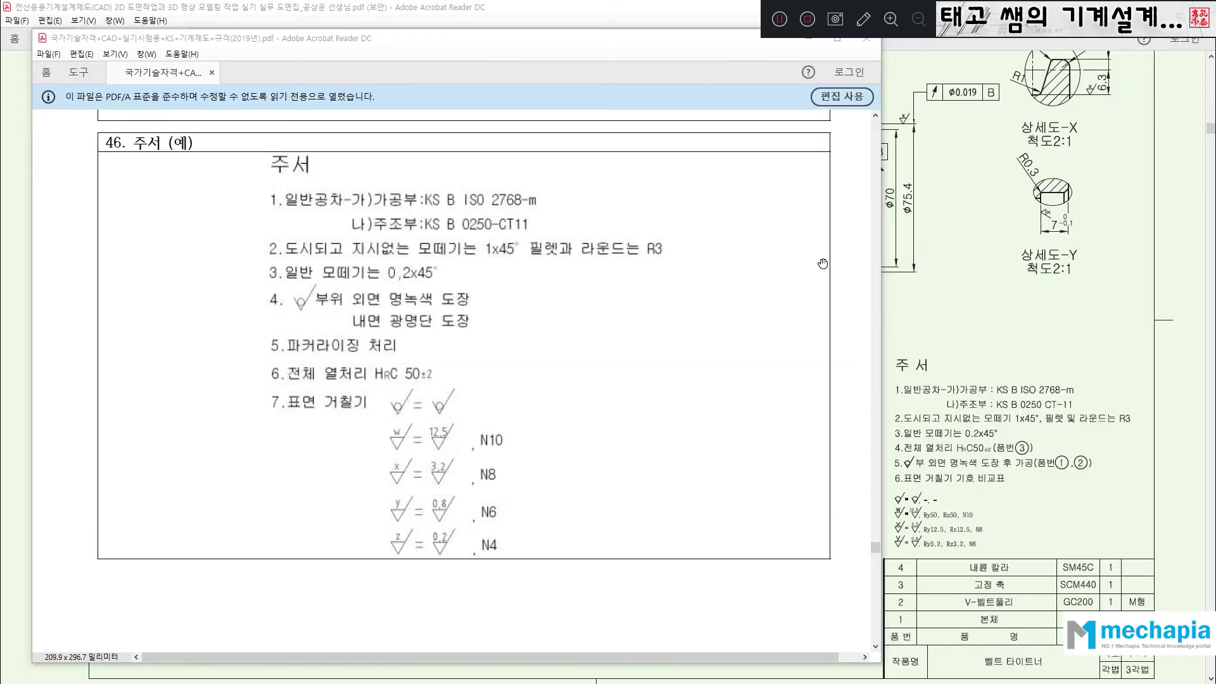
click(863, 23)
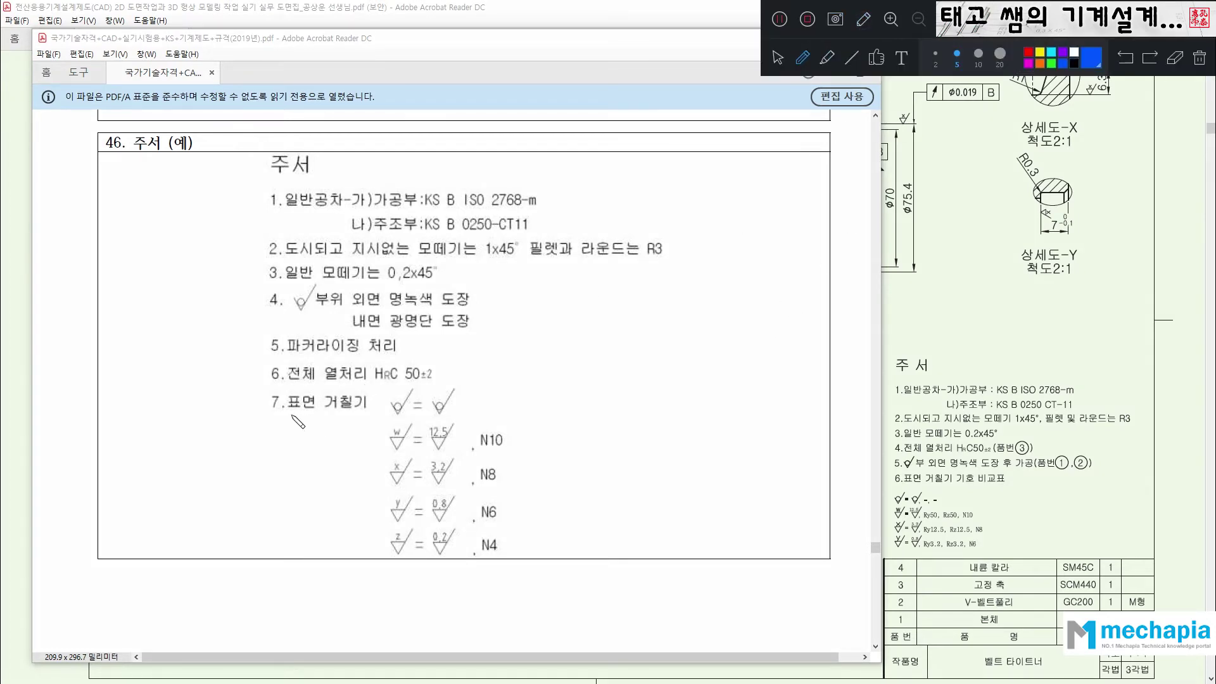
mouse_move(271, 412)
mouse_down()
mouse_move(366, 405)
mouse_move(363, 507)
mouse_move(383, 546)
mouse_up()
key(ctrl+z)
mouse_move(388, 531)
mouse_down()
mouse_move(494, 524)
mouse_move(503, 546)
mouse_move(387, 568)
mouse_move(386, 531)
mouse_up()
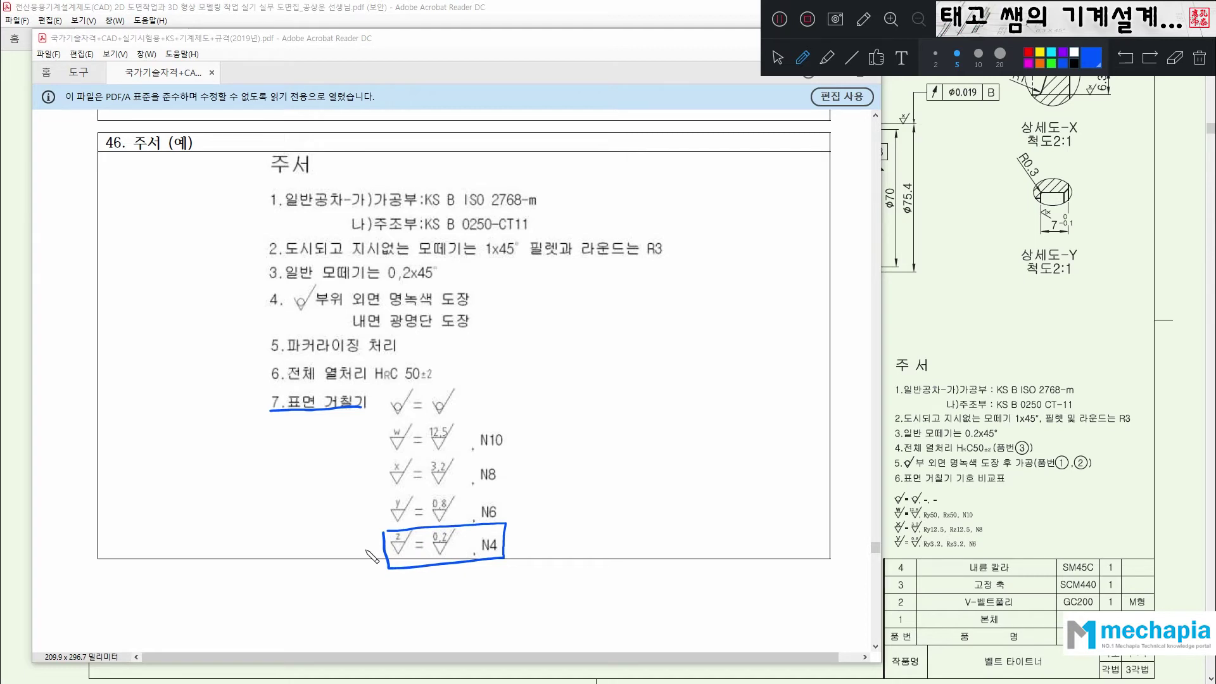
key(ctrl+z)
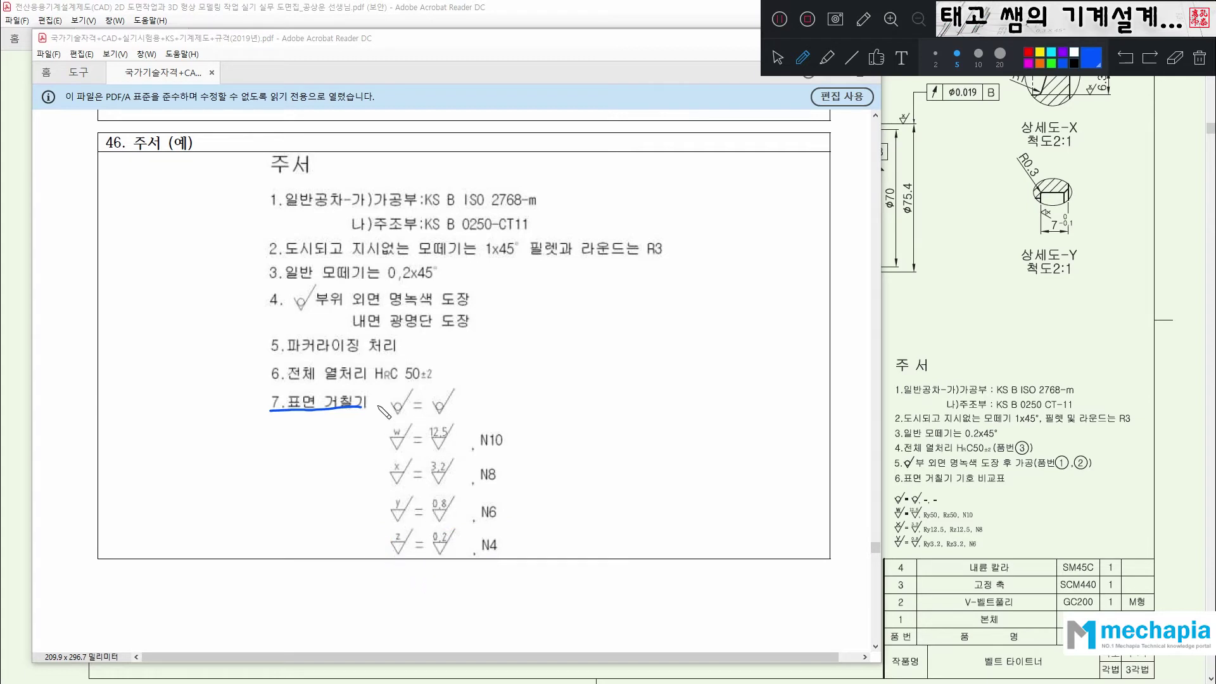
- Bracket the roughness rows from the unmachined symbol to y, circle both end symbols, and underline N10, N8, N6 and the y row
mouse_move(380, 409)
mouse_down()
mouse_move(370, 479)
mouse_move(384, 516)
mouse_up()
mouse_move(402, 415)
mouse_down()
mouse_move(387, 408)
mouse_move(400, 410)
mouse_up()
drag(401, 524, 397, 521)
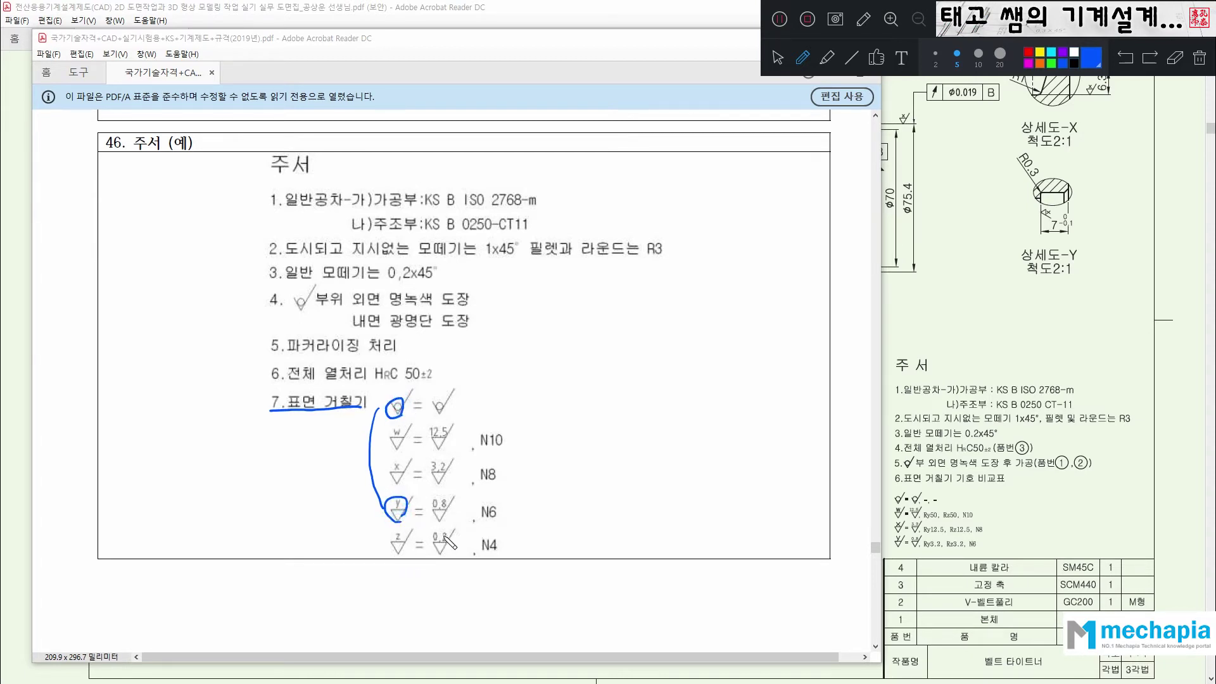
mouse_move(482, 520)
mouse_down()
mouse_move(499, 519)
mouse_move(502, 447)
mouse_up()
drag(381, 531, 502, 524)
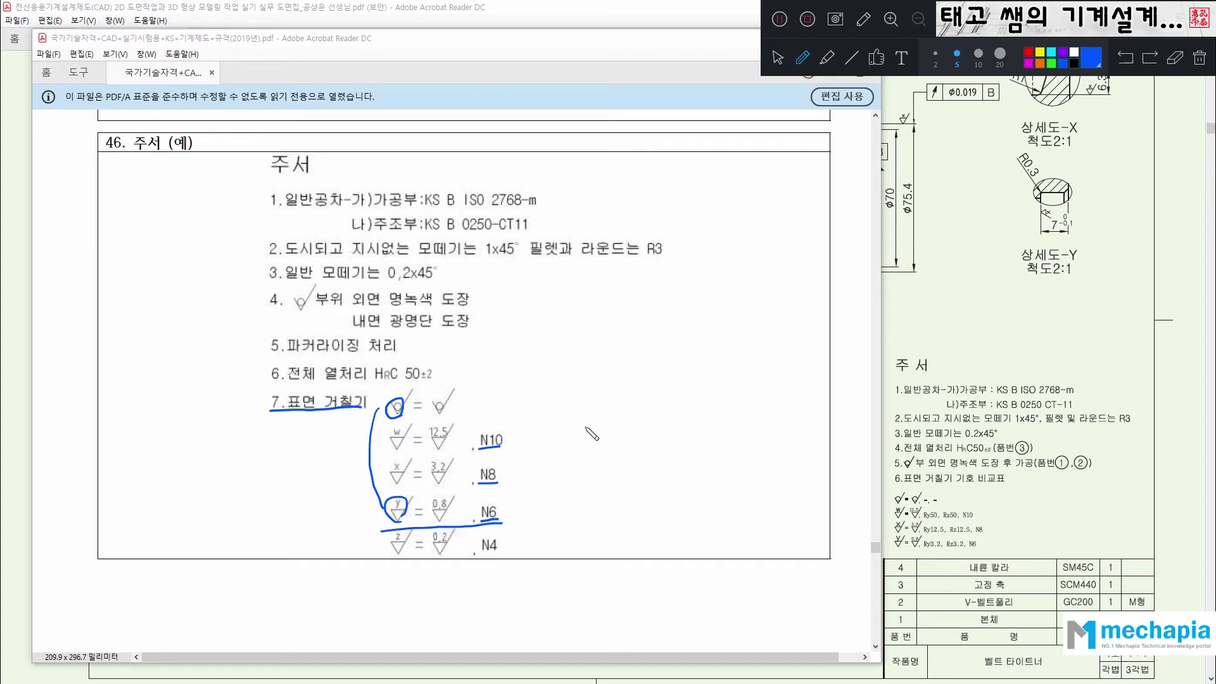
- Return to the drawing workbook PDF and circle the Ry and Rz values in the roughness comparison table of the 주서 notes
click(863, 19)
click(698, 8)
drag(913, 447, 930, 423)
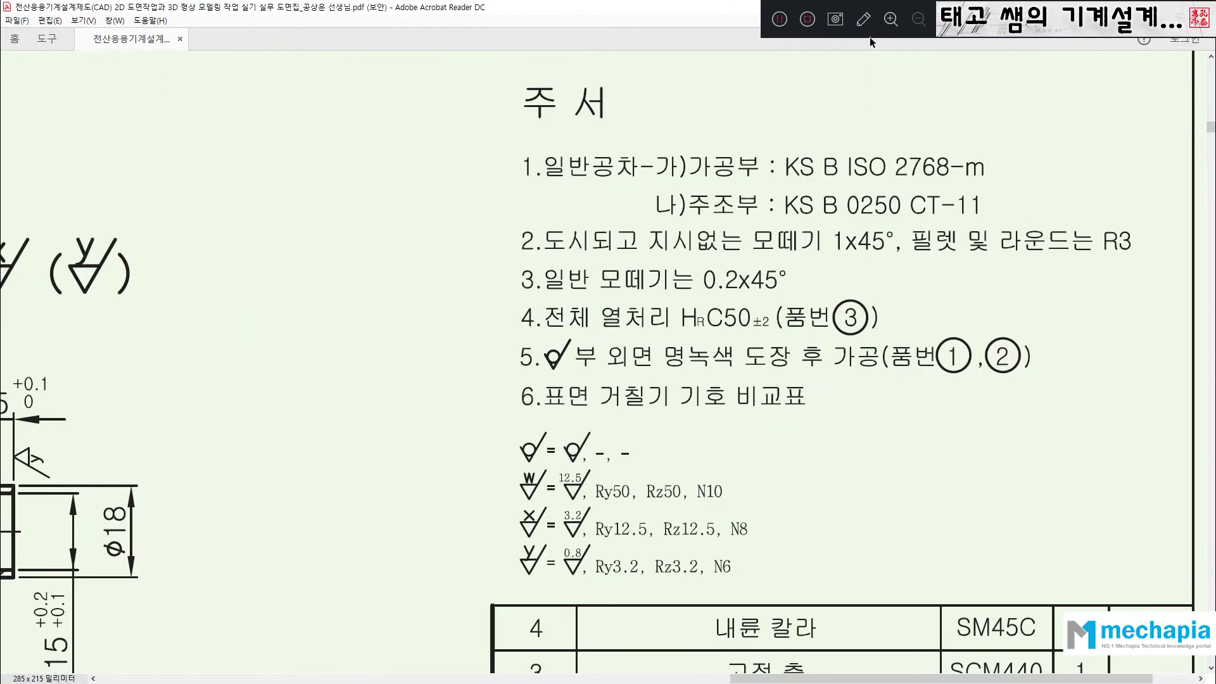
click(863, 21)
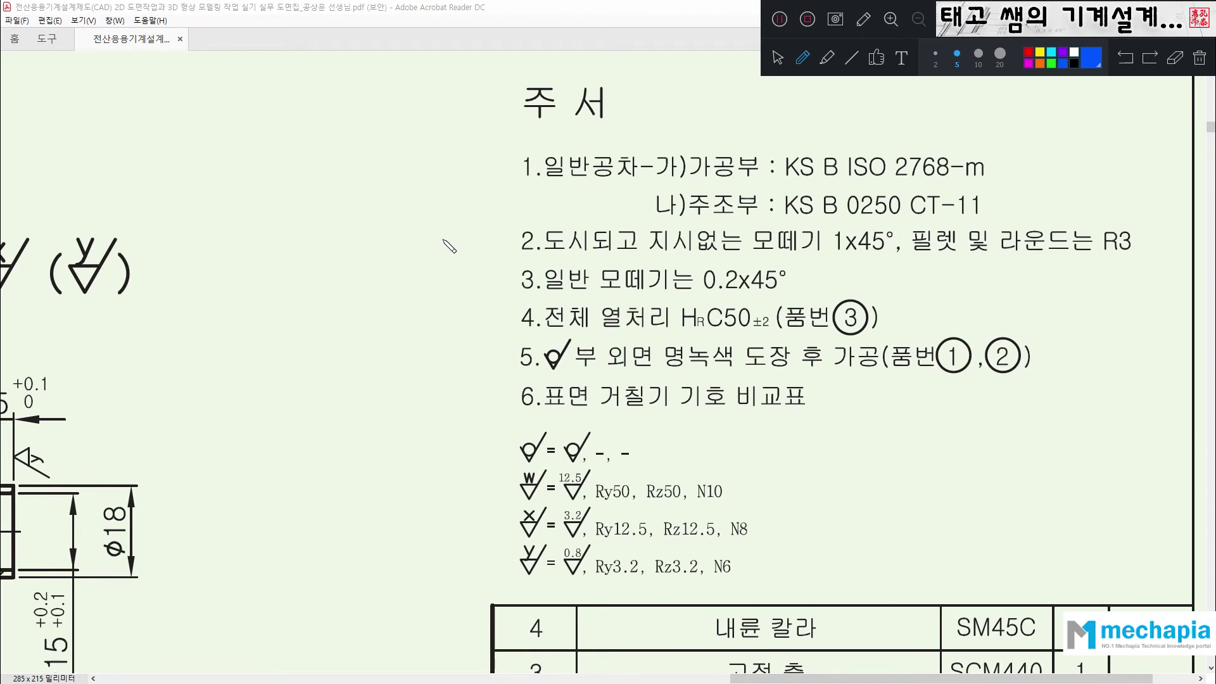
mouse_move(618, 484)
mouse_down()
mouse_move(596, 500)
mouse_move(678, 500)
mouse_move(625, 544)
mouse_move(690, 526)
mouse_up()
mouse_move(632, 561)
mouse_down()
mouse_move(608, 578)
mouse_move(633, 566)
mouse_move(696, 575)
mouse_move(678, 579)
mouse_up()
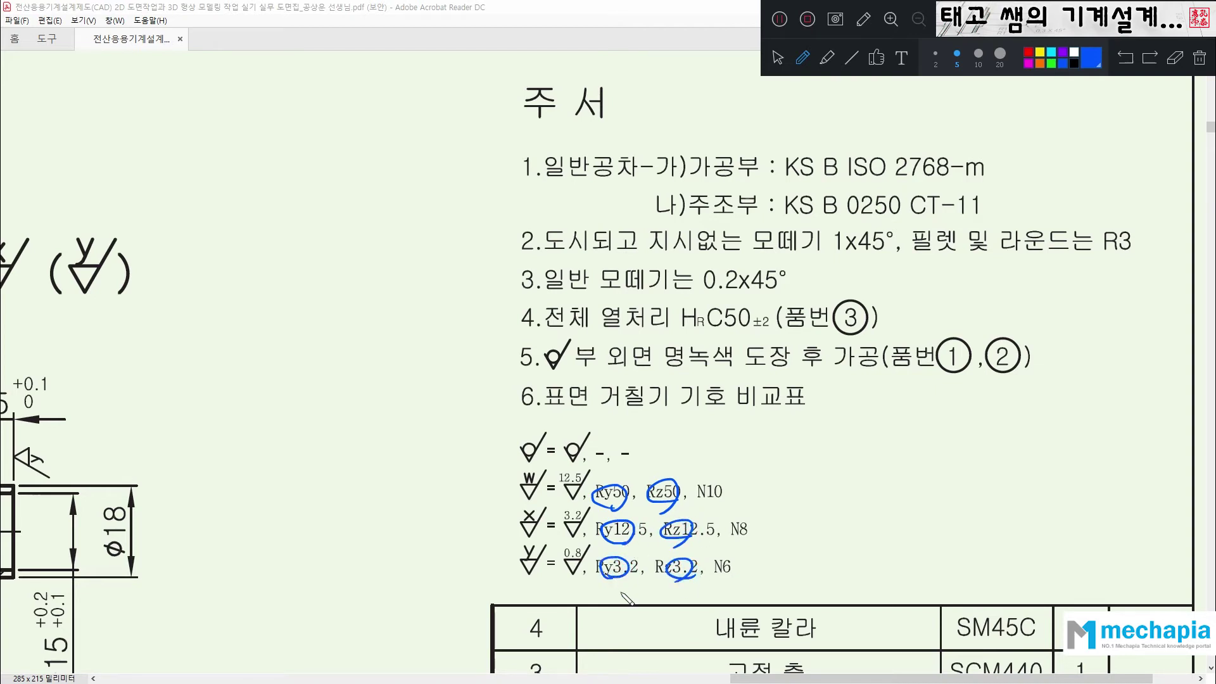
- Erase the circles and strike through the Ry and Rz values in the w, x and y rows
right_drag(613, 479, 603, 571)
right_drag(661, 479, 677, 575)
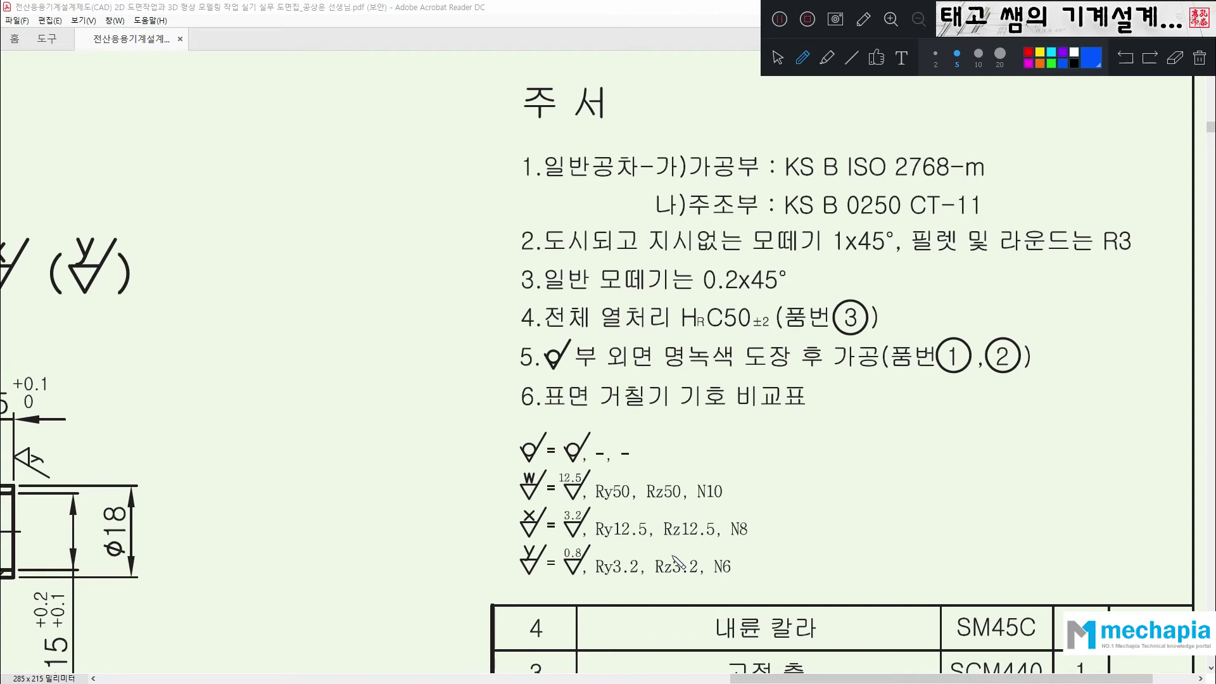
drag(595, 494, 675, 487)
drag(597, 528, 708, 526)
drag(596, 566, 697, 564)
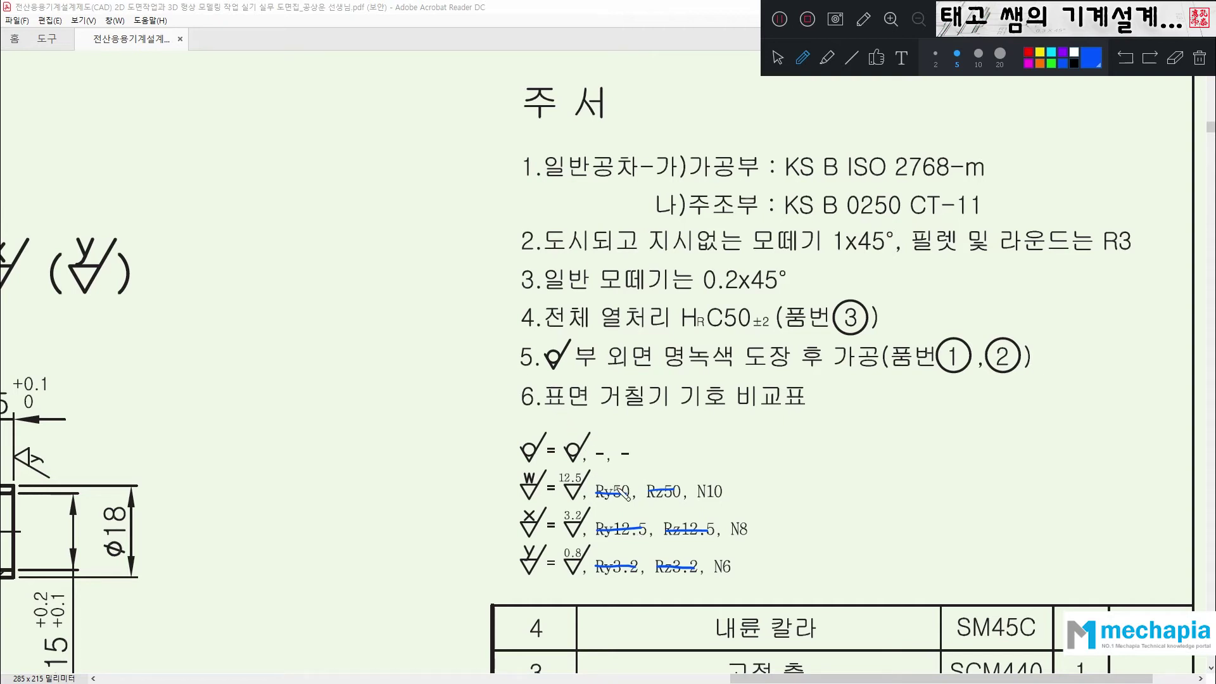
- Erase the strike-through marks and bring the part 4 drawing, the full 주서 notes and the parts list into view together
mouse_move(615, 491)
mouse_down()
mouse_move(621, 588)
mouse_move(666, 500)
mouse_move(675, 544)
mouse_move(656, 567)
mouse_up()
click(836, 166)
drag(832, 330, 711, 201)
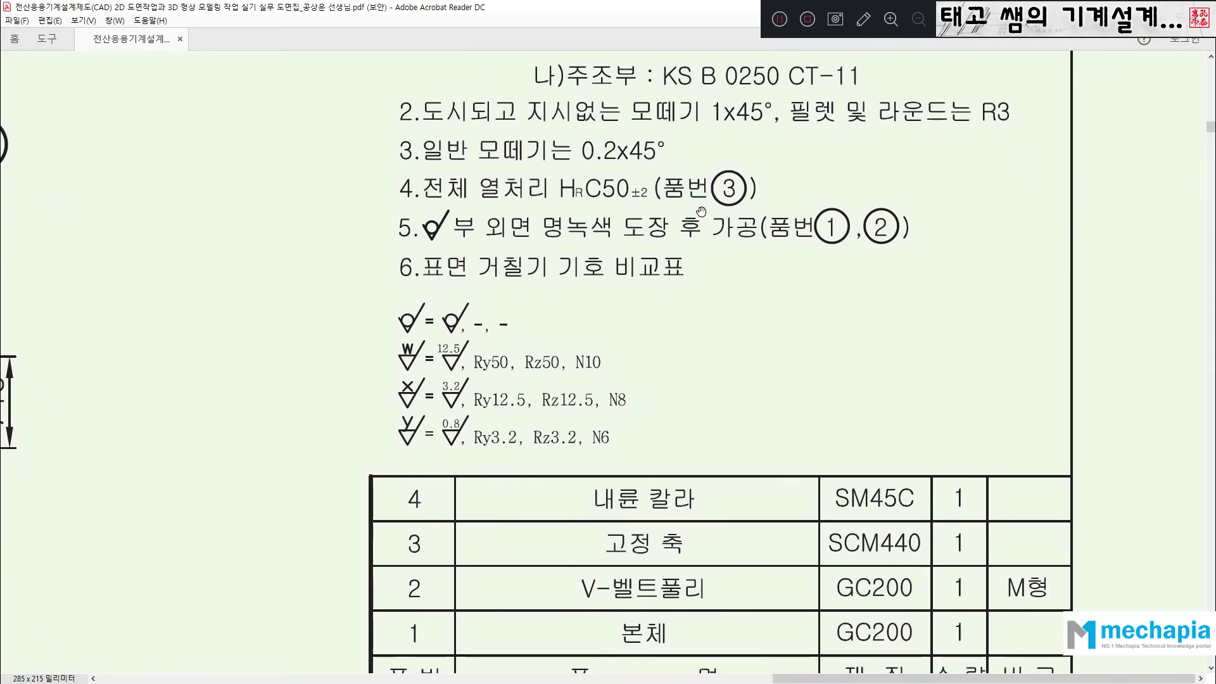
ctrl+scroll(675, 260, down, 1)
drag(742, 192, 728, 236)
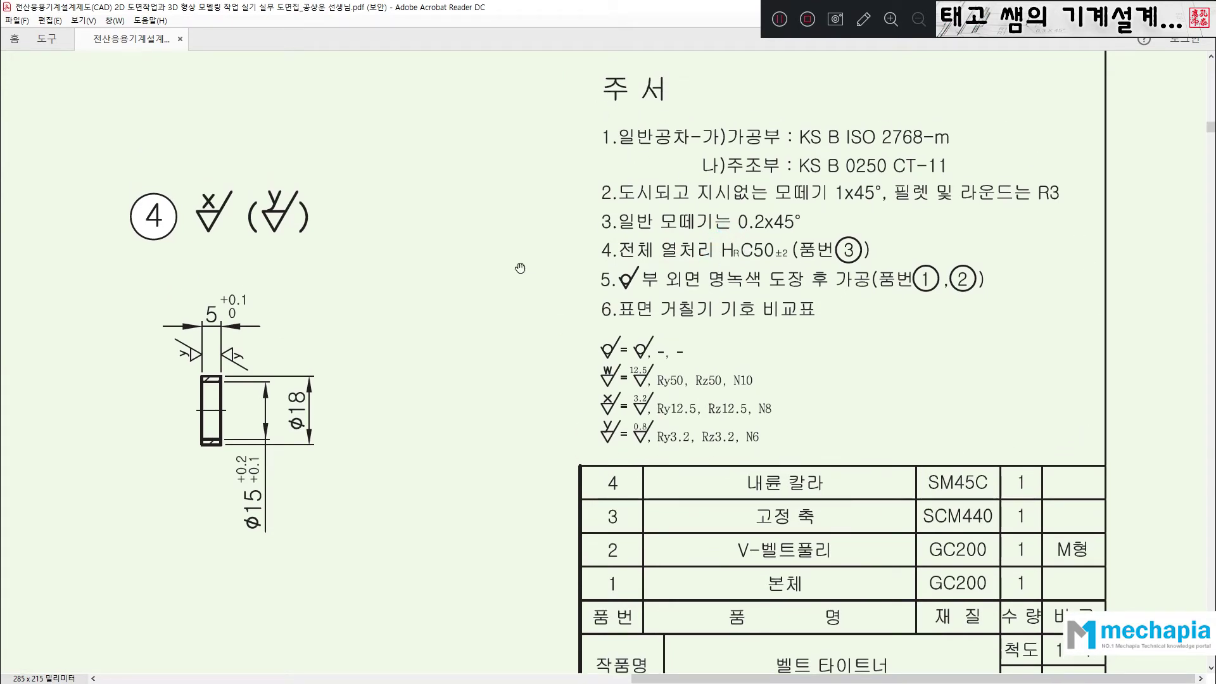
drag(688, 340, 641, 341)
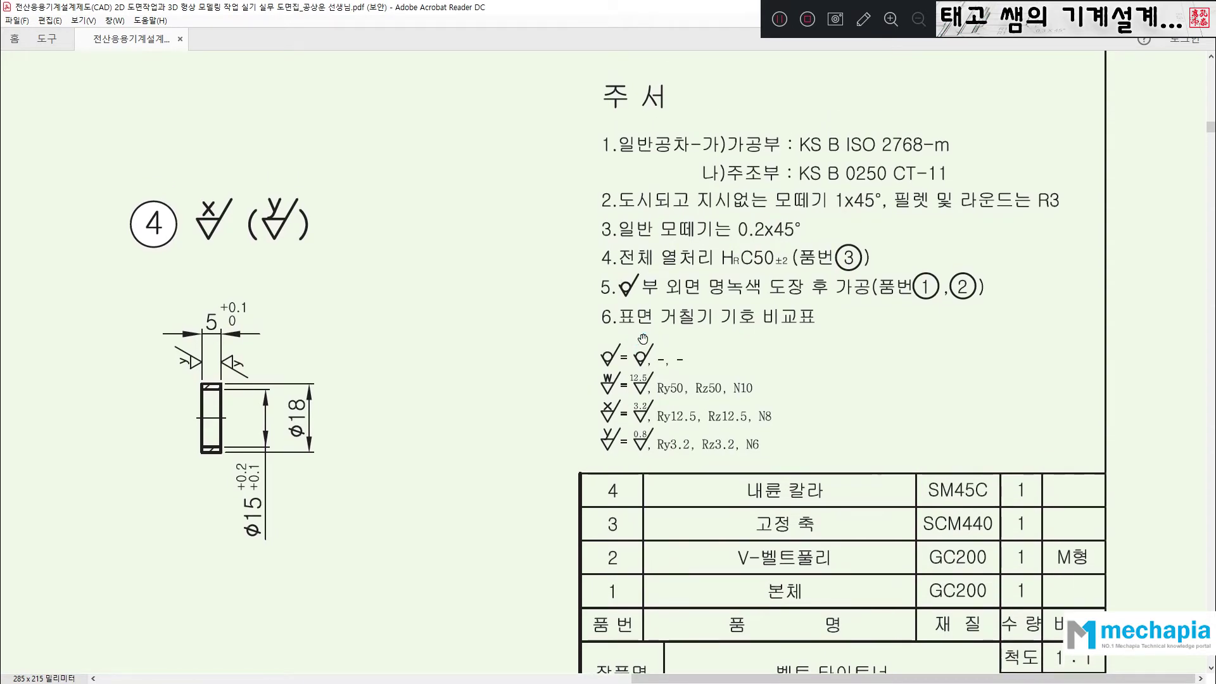
- Tick items 가) and 나) of the general tolerance note and underline 주조부
click(865, 19)
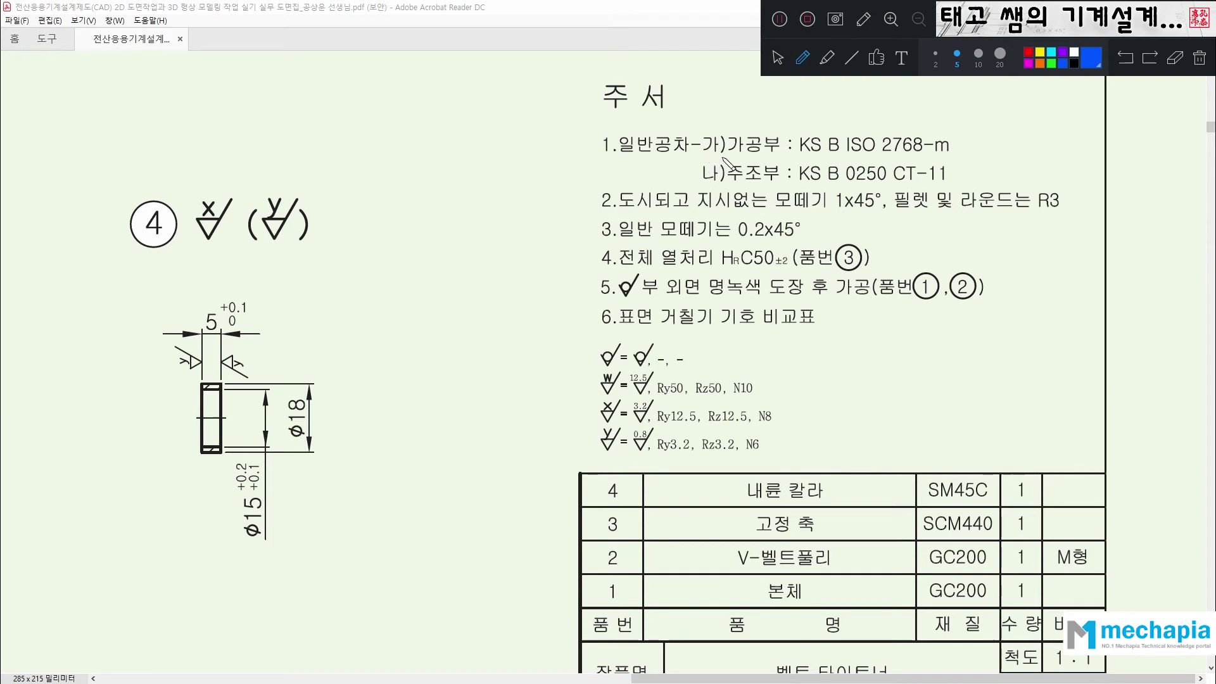
drag(708, 131, 723, 130)
mouse_move(711, 168)
mouse_down()
mouse_move(738, 184)
mouse_move(779, 180)
mouse_up()
- Circle both GC200 entries and underline SCM440 and SM45C in the parts list's material column
mouse_move(983, 597)
mouse_down()
mouse_move(919, 593)
mouse_move(992, 595)
mouse_move(931, 551)
mouse_move(989, 572)
mouse_up()
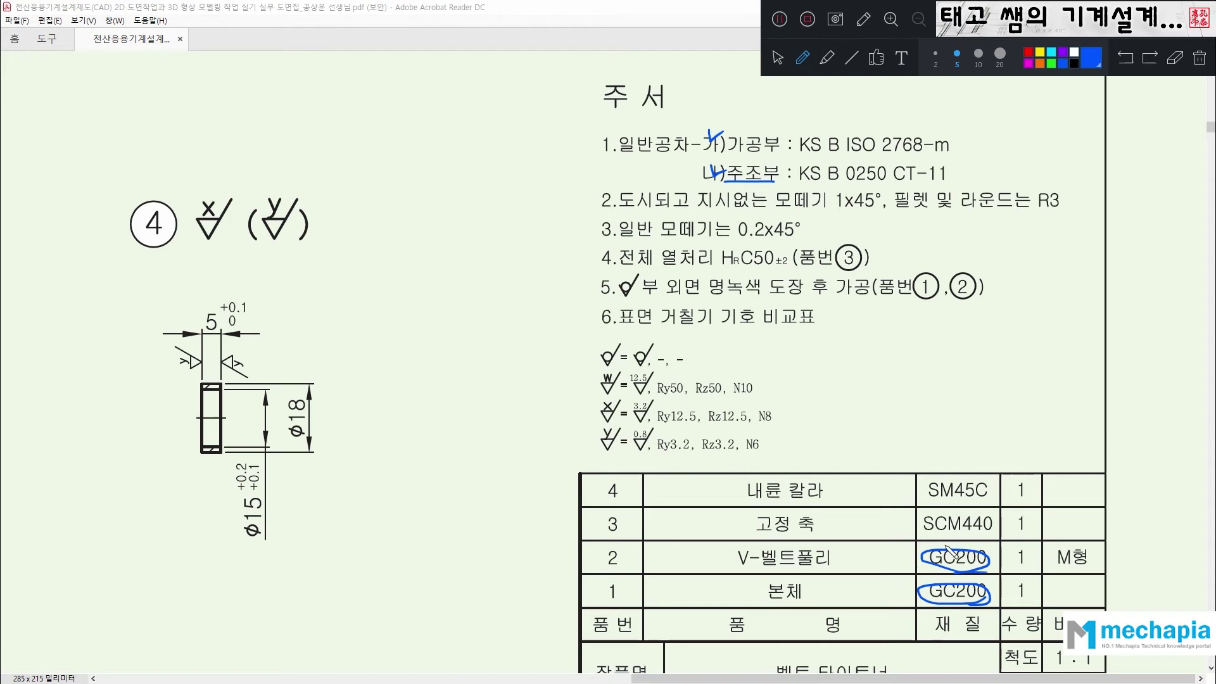
drag(926, 536, 989, 535)
drag(930, 501, 988, 500)
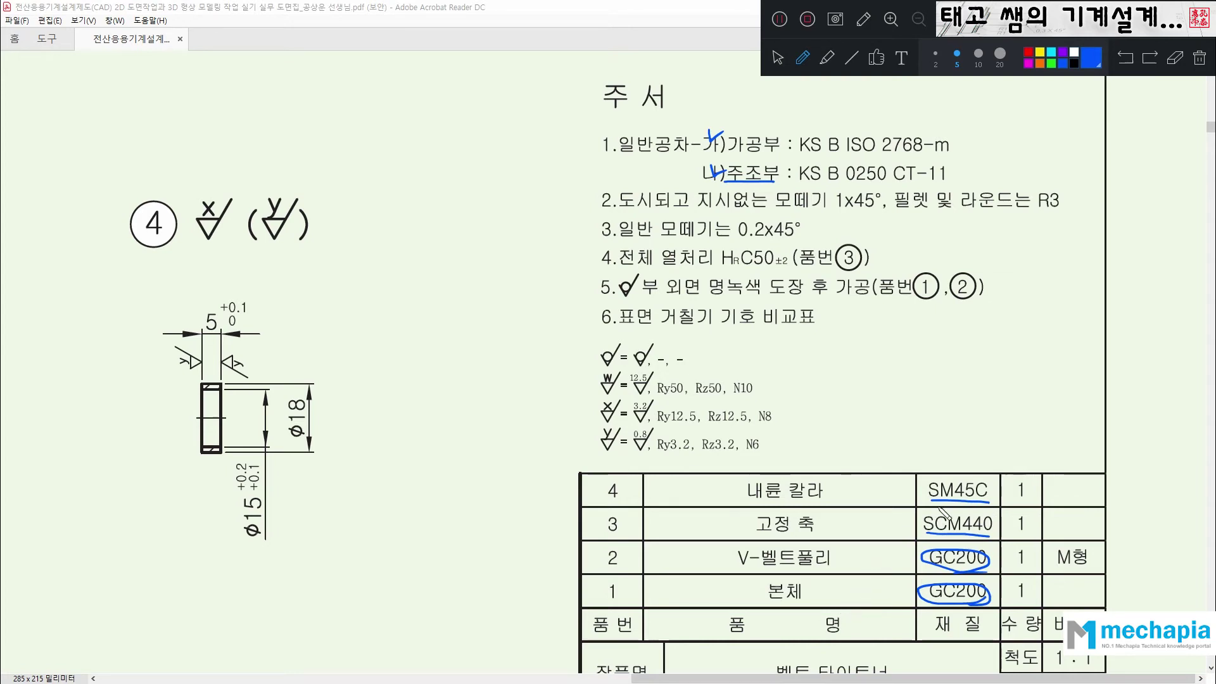
- Erase the marks on the material column of the parts list
drag(916, 490, 913, 521)
key(ctrl+z)
right_drag(960, 492, 941, 597)
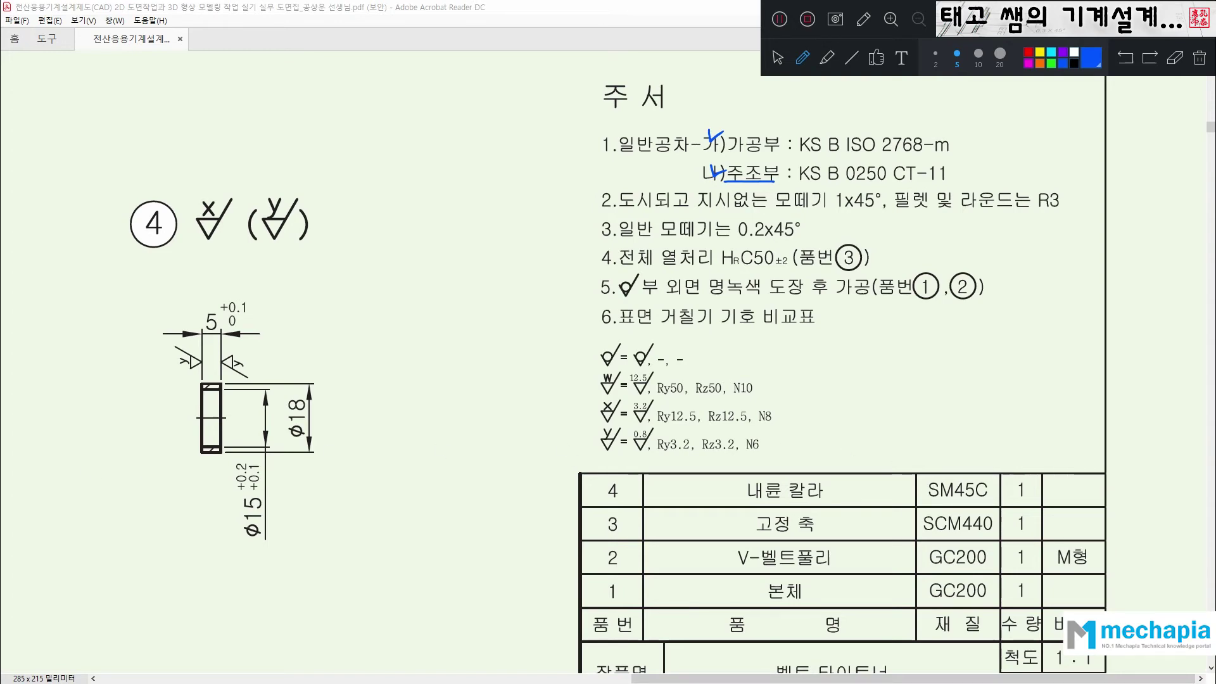
- Switch to the KS standards PDF, go to section 50 기계재료 기호 예시 (KS D), and enlarge the window upward
key(alt+Tab)
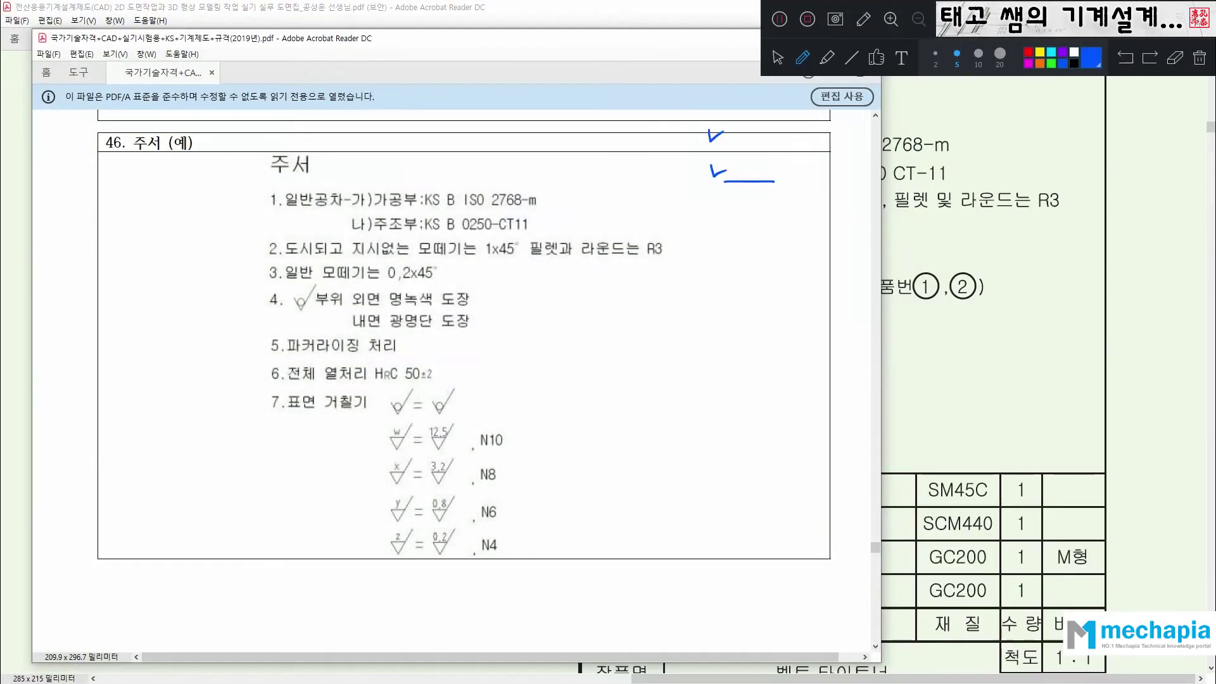
click(863, 19)
scroll(616, 262, down, 3)
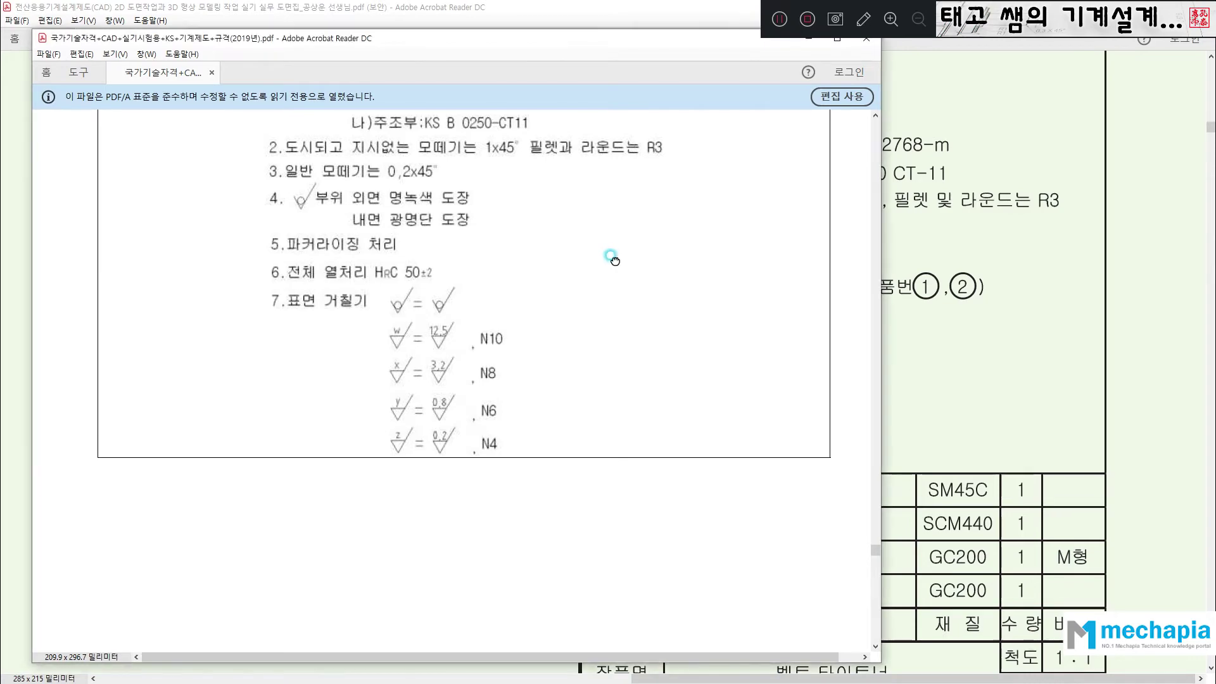
scroll(616, 261, down, 10)
scroll(615, 261, down, 10)
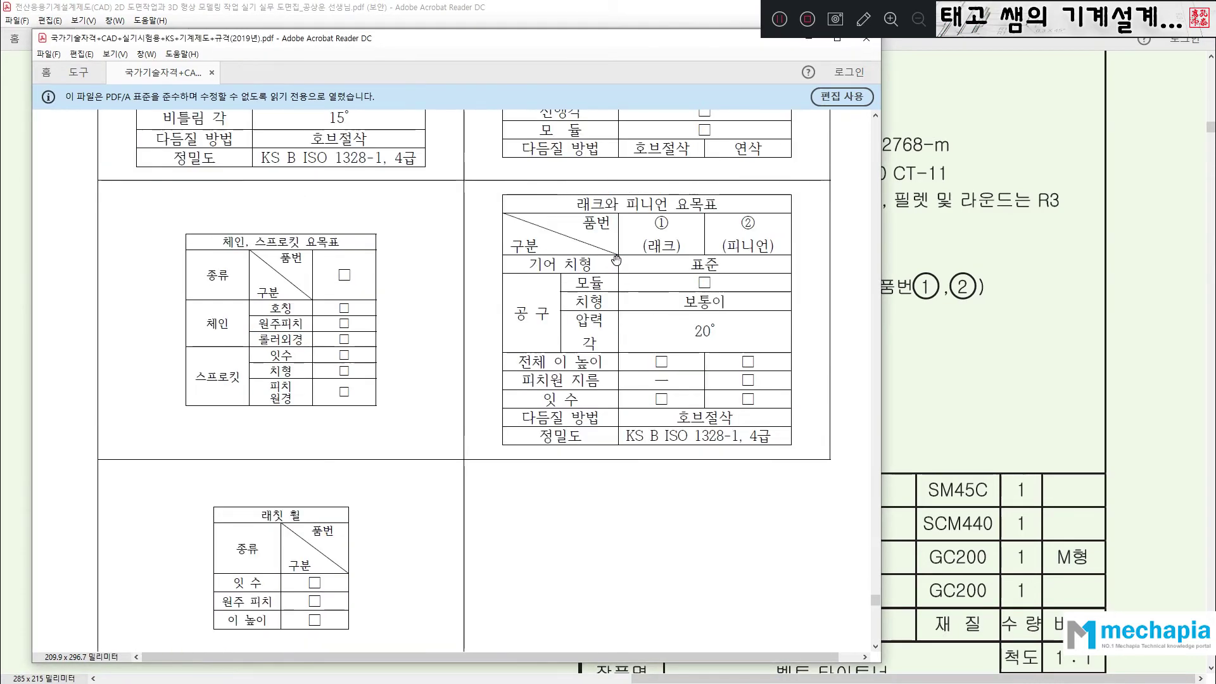
scroll(616, 260, down, 1)
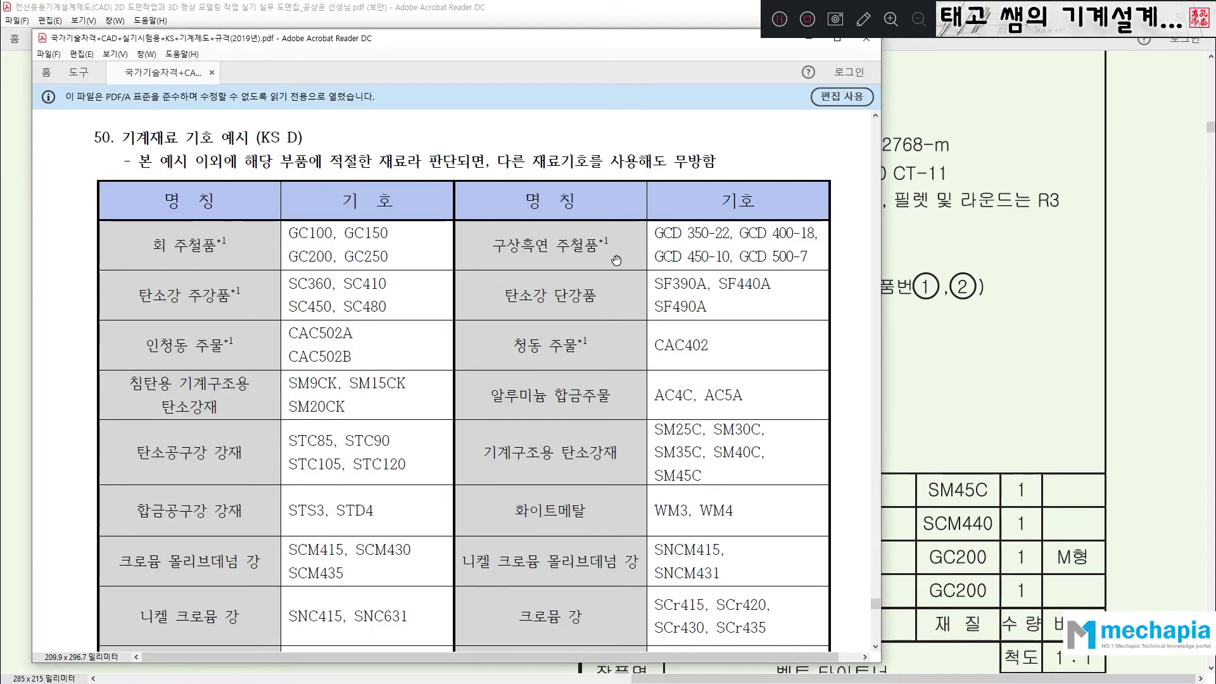
drag(580, 9, 579, 1)
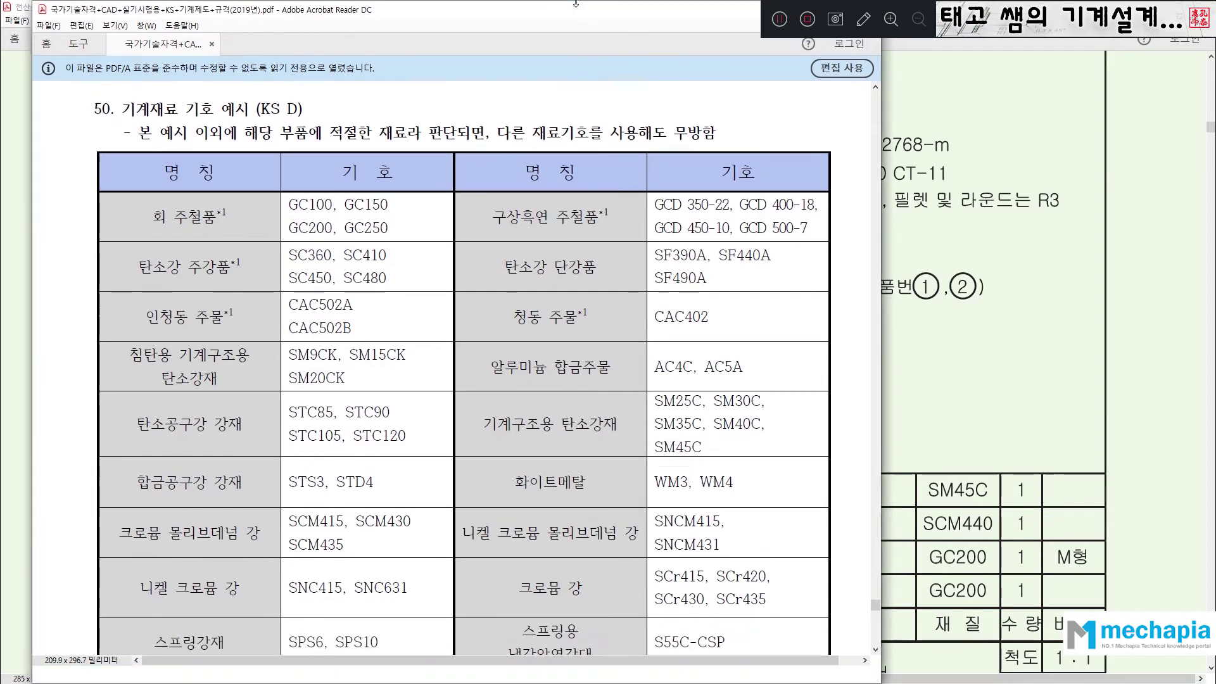
- Underline 회 주철품 in the material symbol table with the pen
click(863, 19)
click(799, 64)
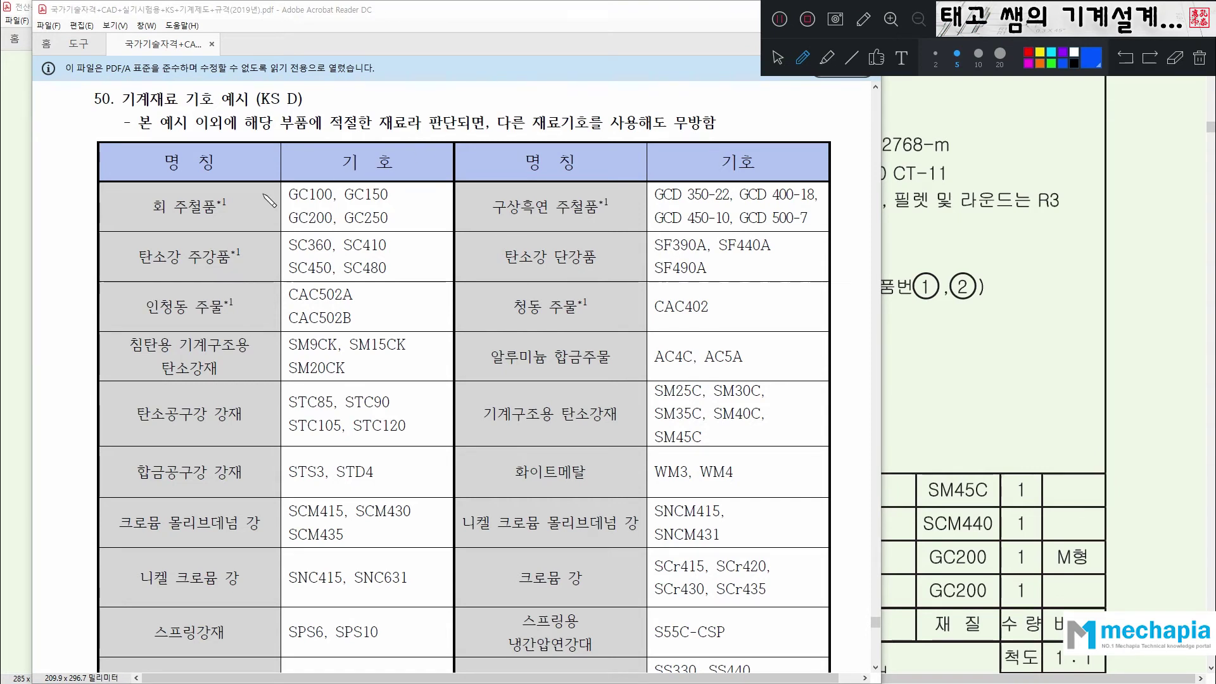
drag(153, 220, 216, 215)
key(ctrl+z)
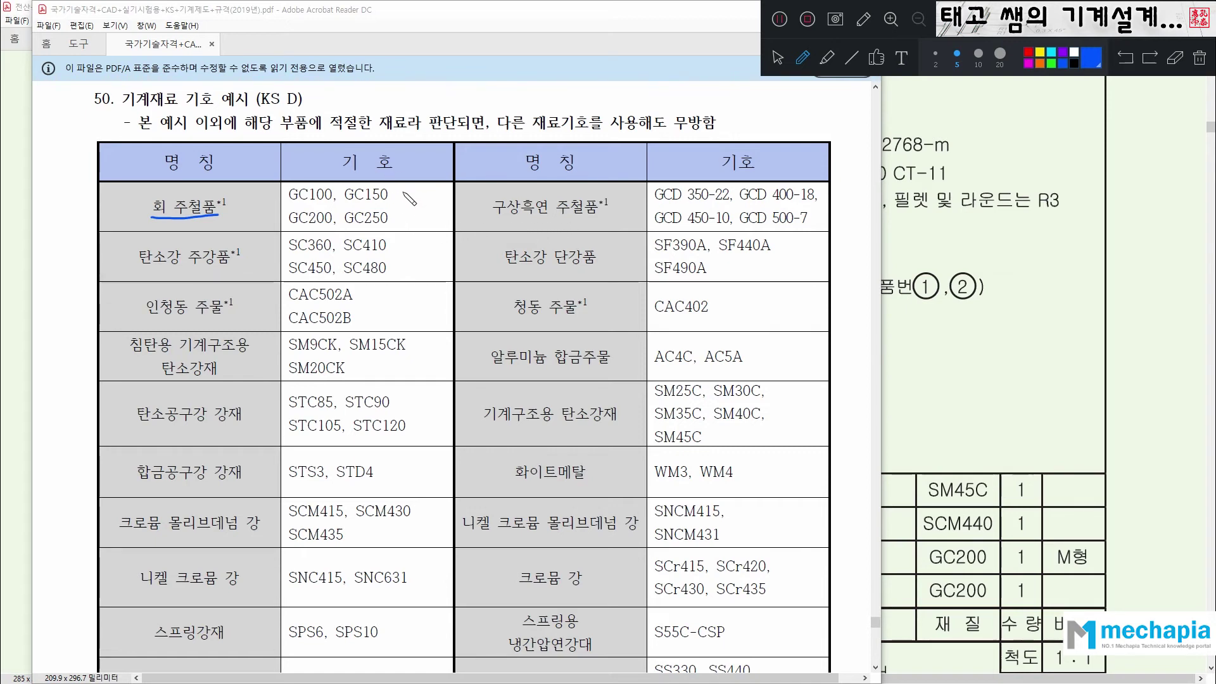
mouse_move(409, 190)
mouse_down()
mouse_move(404, 203)
mouse_move(419, 209)
mouse_up()
key(ctrl+z)
key(ctrl+z)
key(ctrl+z)
key(ctrl+z)
- Underline GC200, strike through GC250, and underline 주강품 in the row below
drag(290, 225, 393, 218)
drag(190, 267, 228, 268)
- Box the cast steel grades, undo the box, and underline SC410, SC450 and SC480 instead
drag(281, 237, 289, 277)
mouse_move(281, 236)
mouse_down()
mouse_move(388, 233)
mouse_move(389, 271)
mouse_move(289, 279)
mouse_up()
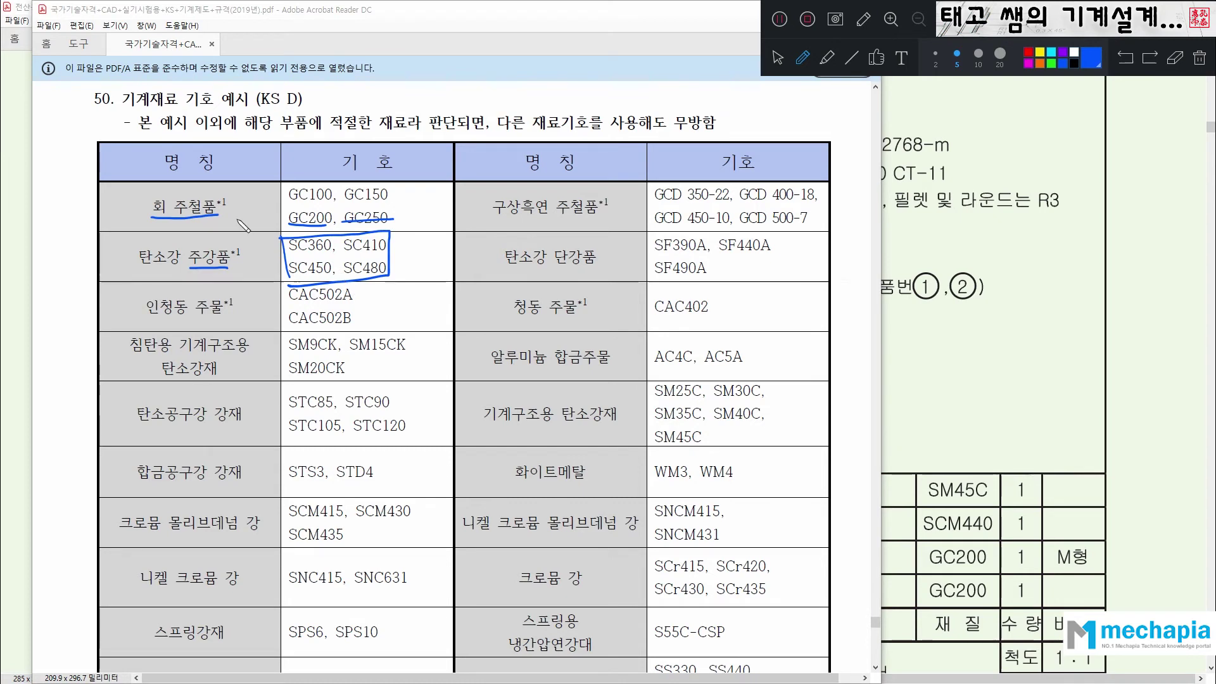
key(ctrl+z)
key(ctrl+z)
key(ctrl+z)
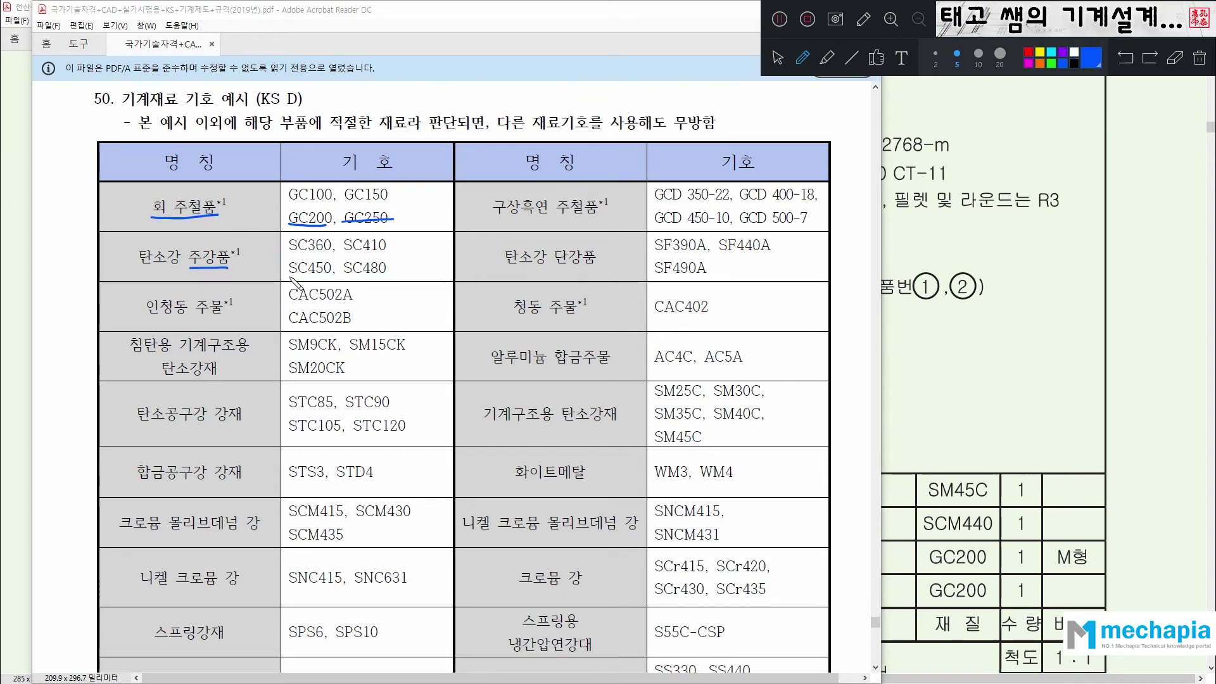
mouse_move(288, 275)
mouse_down()
mouse_move(391, 253)
mouse_move(390, 272)
mouse_up()
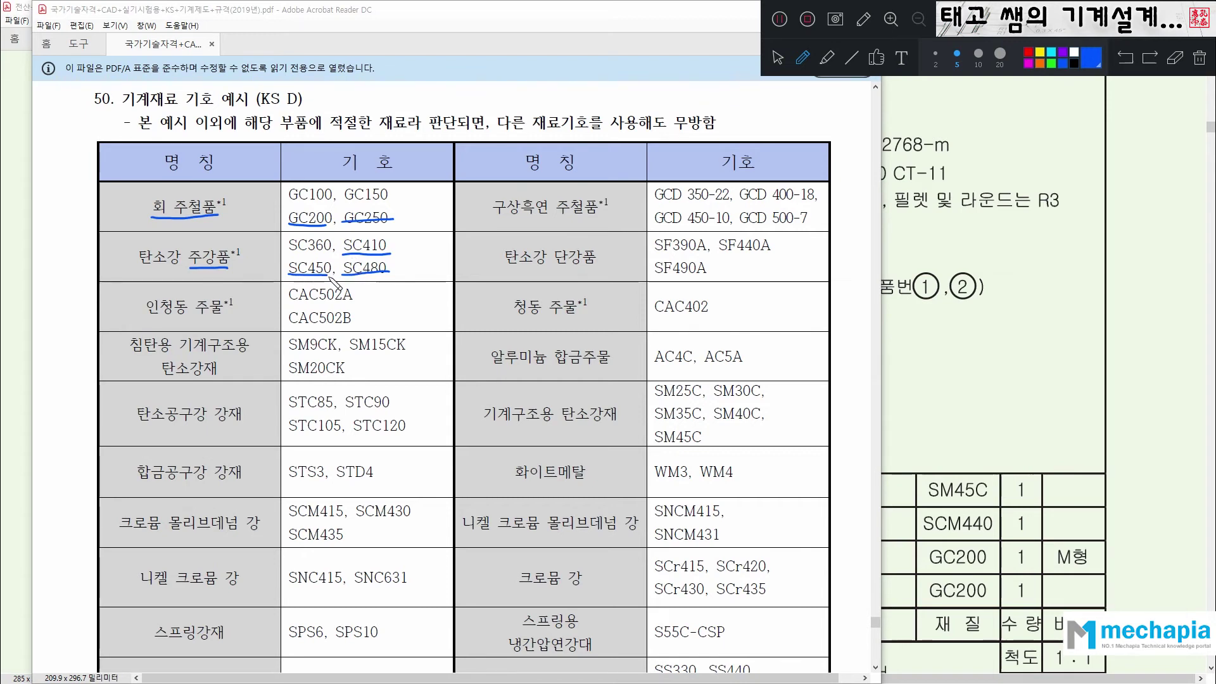
- Circle SC450, and underline 기계구조용 탄소강재 with its grades SM35C and SM45C in blue
drag(288, 282, 317, 269)
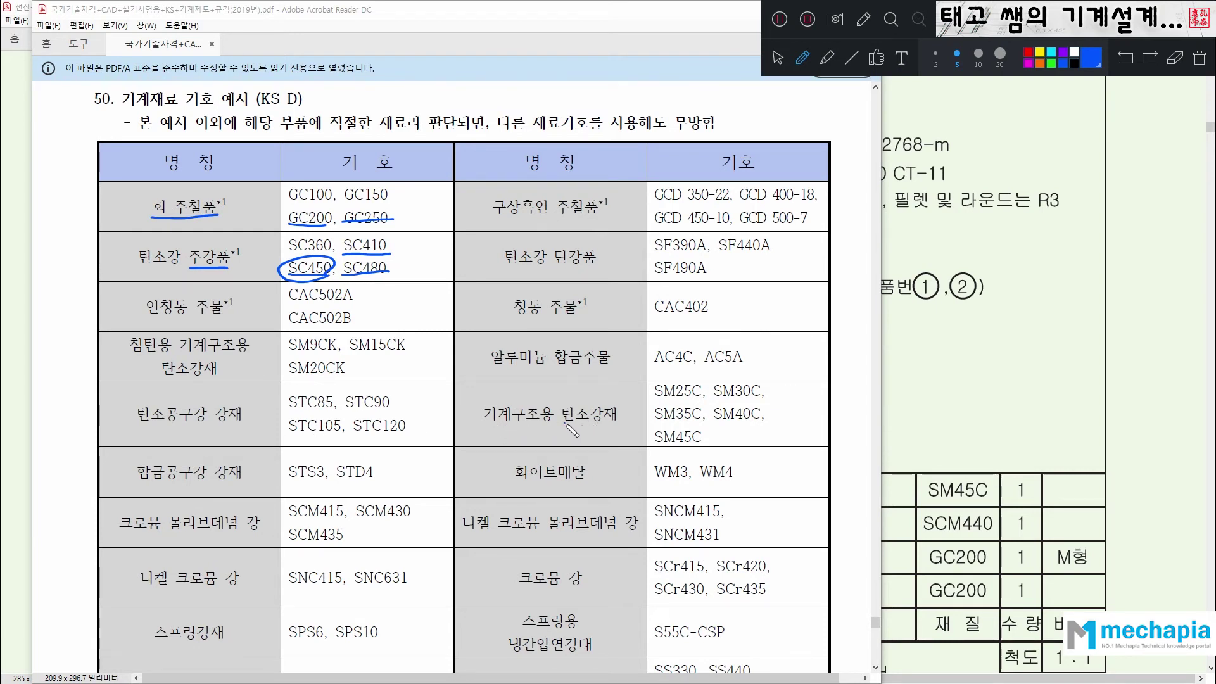
drag(522, 425, 610, 424)
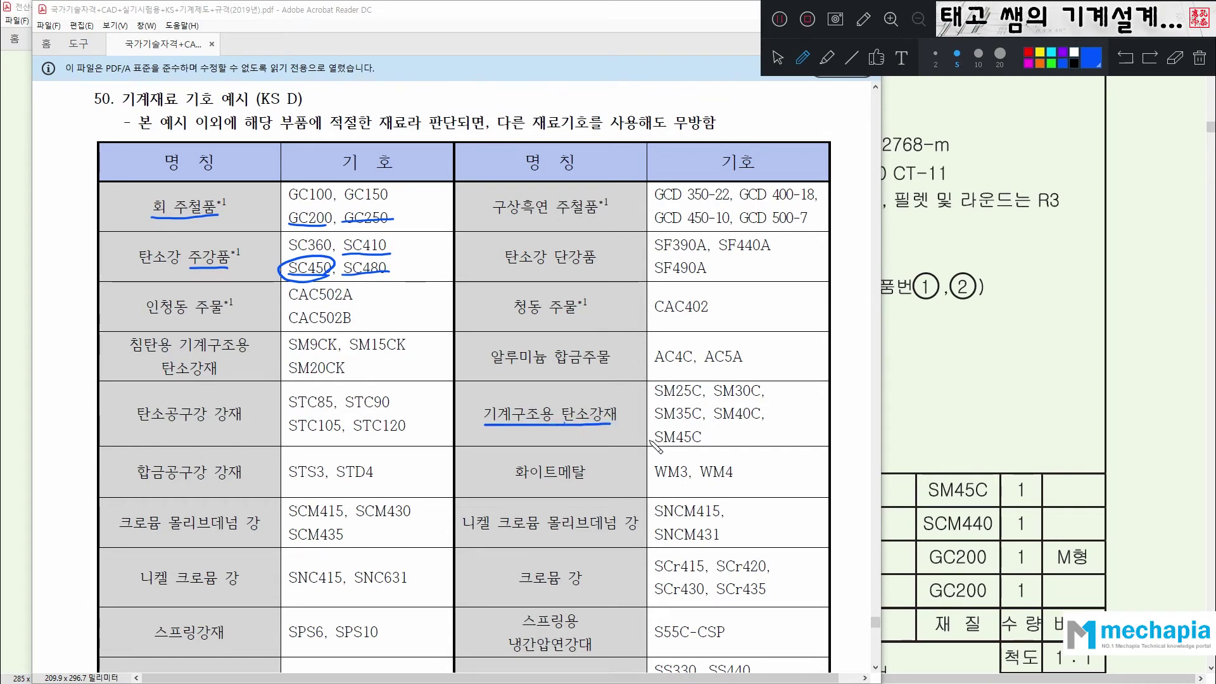
mouse_move(656, 446)
mouse_down()
mouse_move(703, 446)
mouse_move(702, 423)
mouse_up()
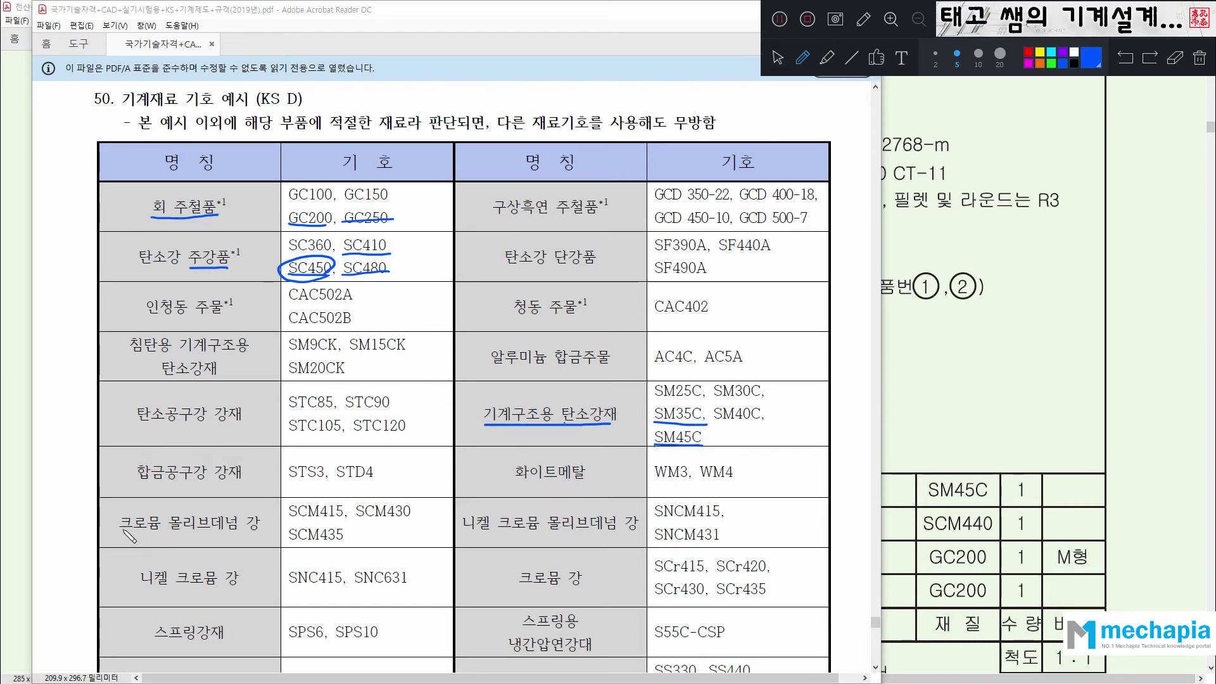
- Underline 크로뮴 몰리브데넘 강, SCM415 and SCM430, and undo the SCM430 underline
drag(122, 531, 259, 531)
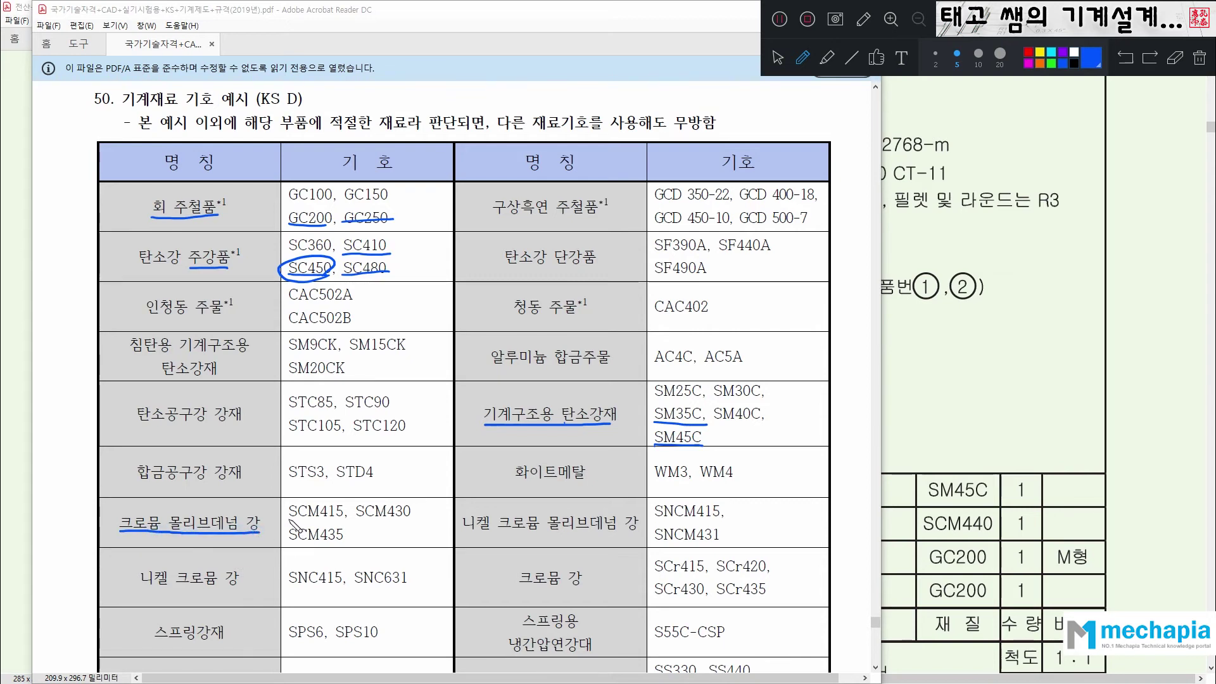
mouse_move(290, 521)
mouse_down()
mouse_move(413, 520)
mouse_move(387, 538)
mouse_move(398, 539)
mouse_move(419, 529)
mouse_up()
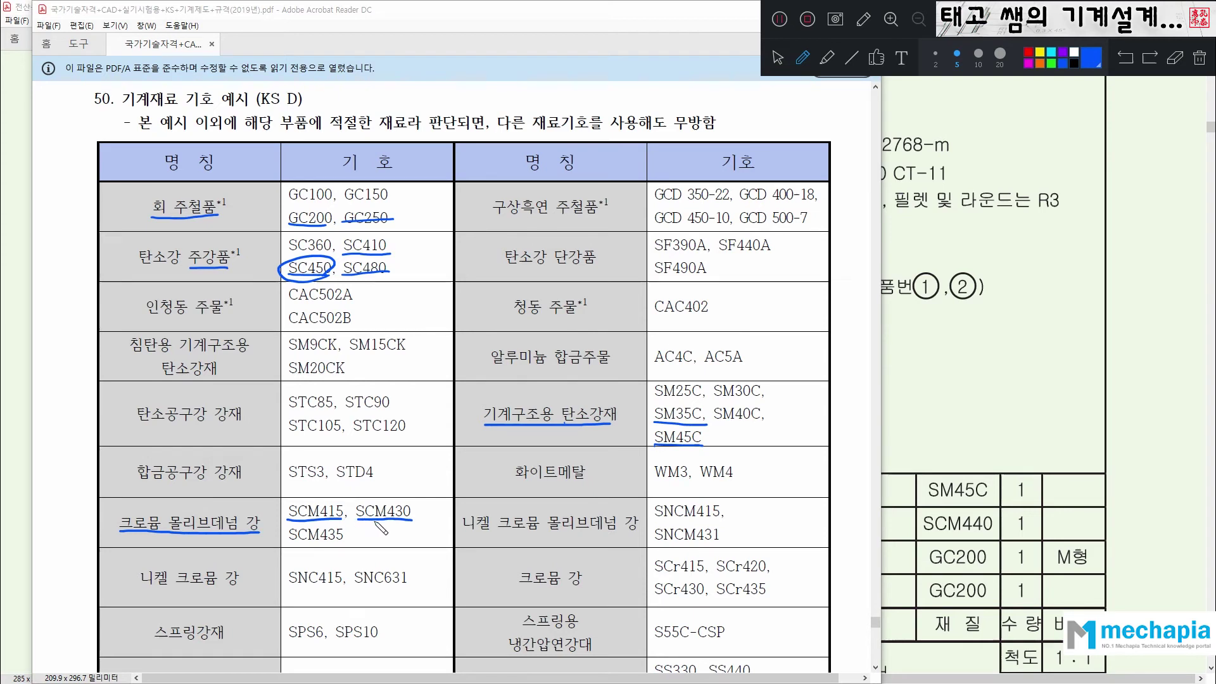
key(ctrl+z)
- Circle the names 회 주철품, 주강품, 기계구조용 탄소강재 and 크로뮴 몰리브데넘 강 with the red pen
drag(116, 248, 128, 256)
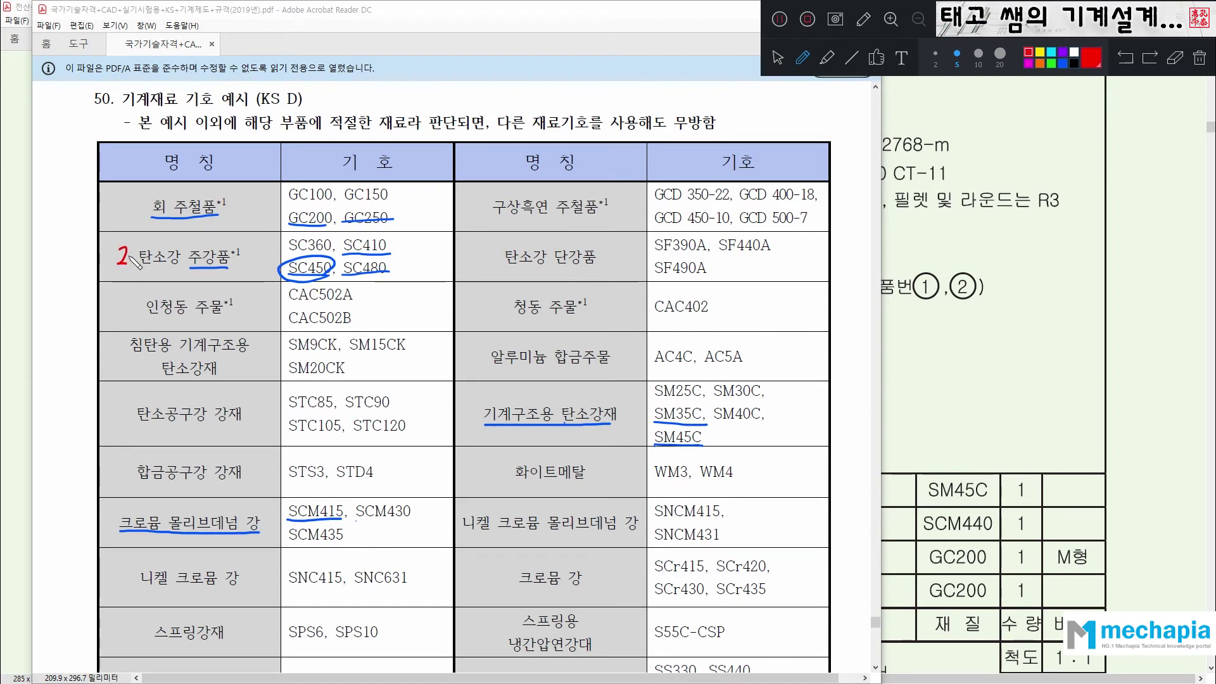
key(ctrl+z)
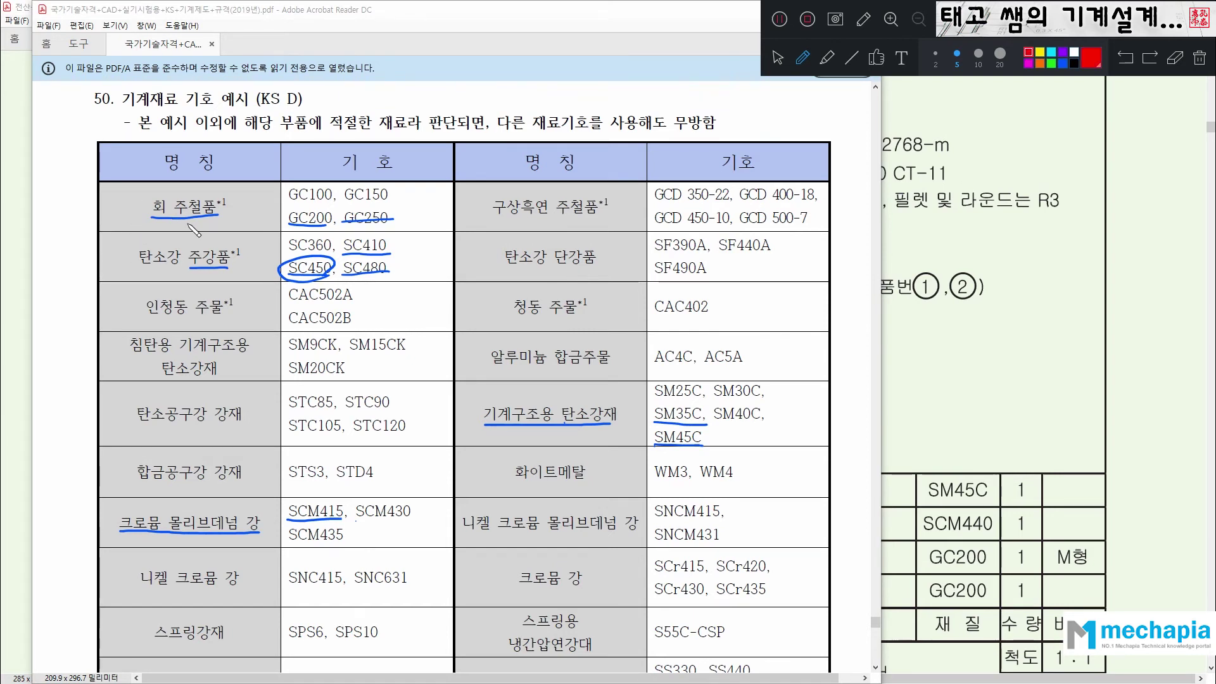
mouse_move(229, 219)
mouse_down()
mouse_move(144, 218)
mouse_move(233, 198)
mouse_up()
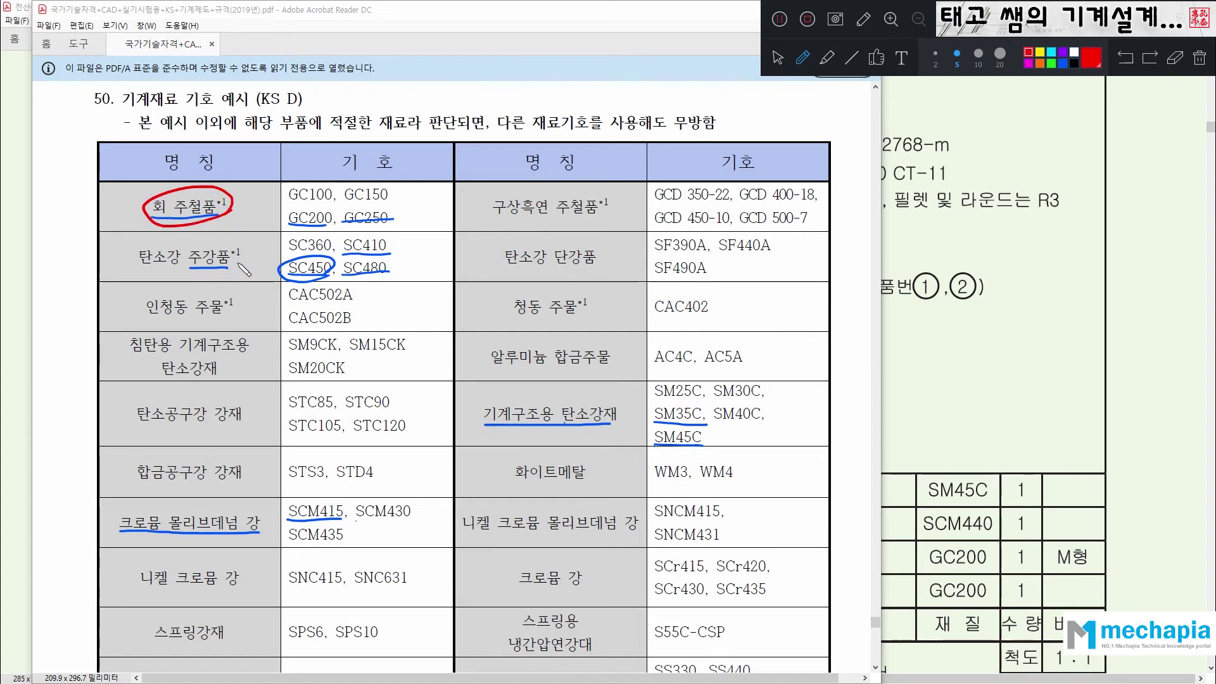
mouse_move(239, 271)
mouse_down()
mouse_move(208, 243)
mouse_move(238, 267)
mouse_up()
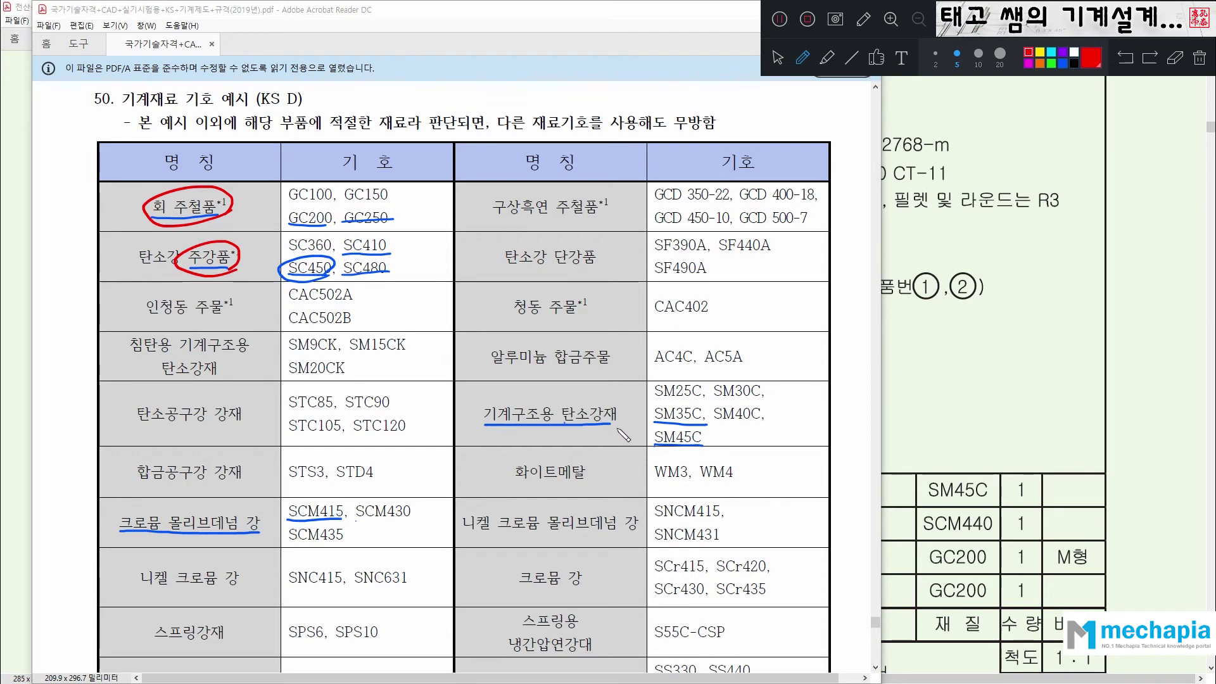
mouse_move(624, 428)
mouse_down()
mouse_move(521, 439)
mouse_move(514, 394)
mouse_move(624, 437)
mouse_move(603, 433)
mouse_up()
mouse_move(267, 535)
mouse_down()
mouse_move(219, 550)
mouse_move(124, 516)
mouse_move(256, 525)
mouse_move(248, 537)
mouse_up()
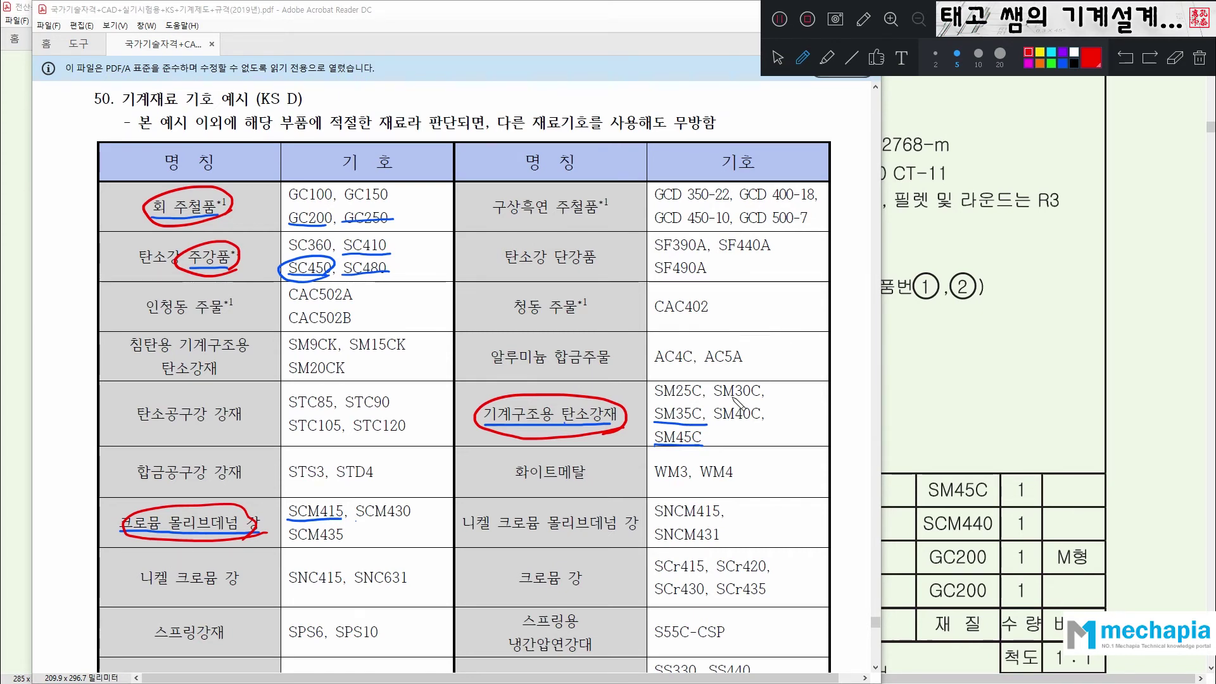
- Erase the marks on SM35C and SM45C after boxing them, and write a red 축 note beside SM45C and SCM415
mouse_move(655, 429)
mouse_down()
mouse_move(651, 442)
mouse_move(652, 429)
mouse_move(704, 431)
mouse_move(642, 442)
mouse_move(653, 405)
mouse_move(697, 404)
mouse_move(710, 418)
mouse_move(651, 429)
mouse_up()
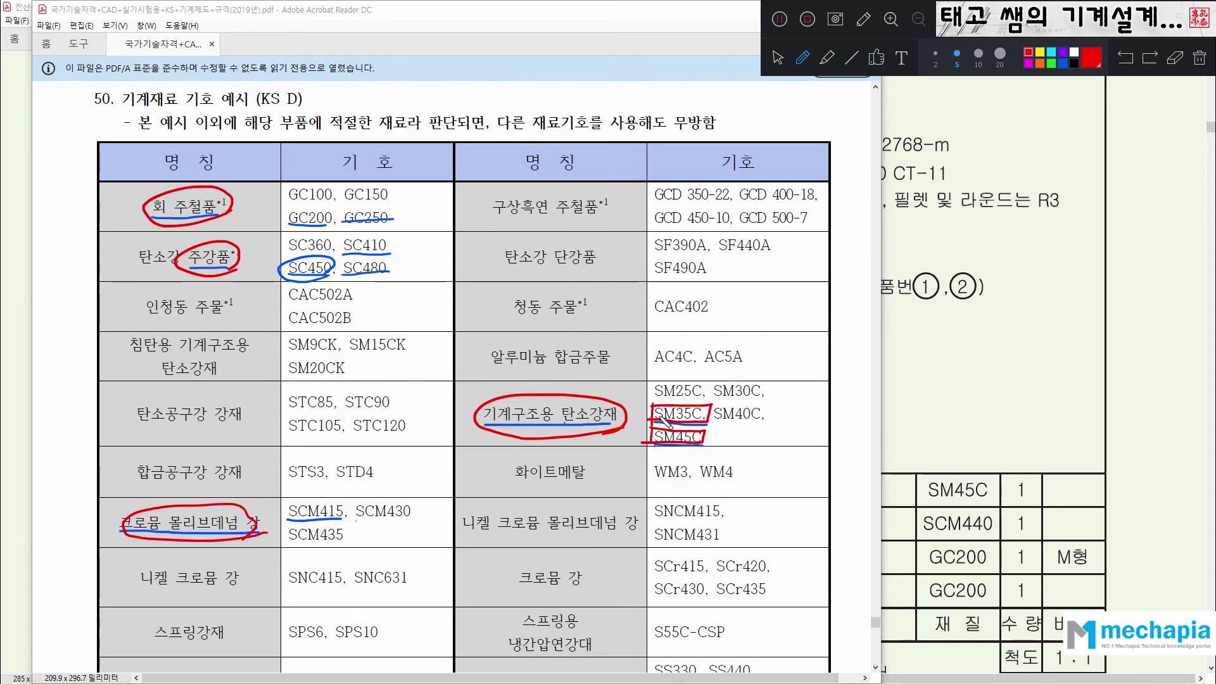
right_drag(683, 403, 646, 447)
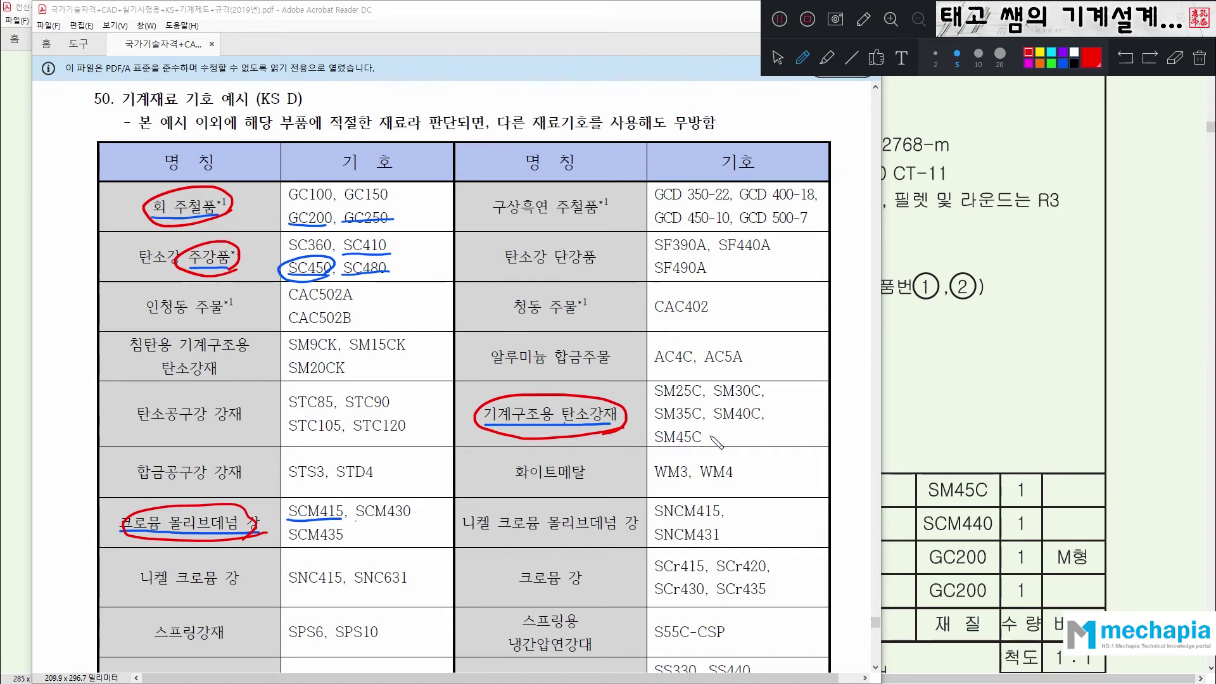
mouse_move(707, 437)
mouse_down()
mouse_move(747, 431)
mouse_move(753, 450)
mouse_up()
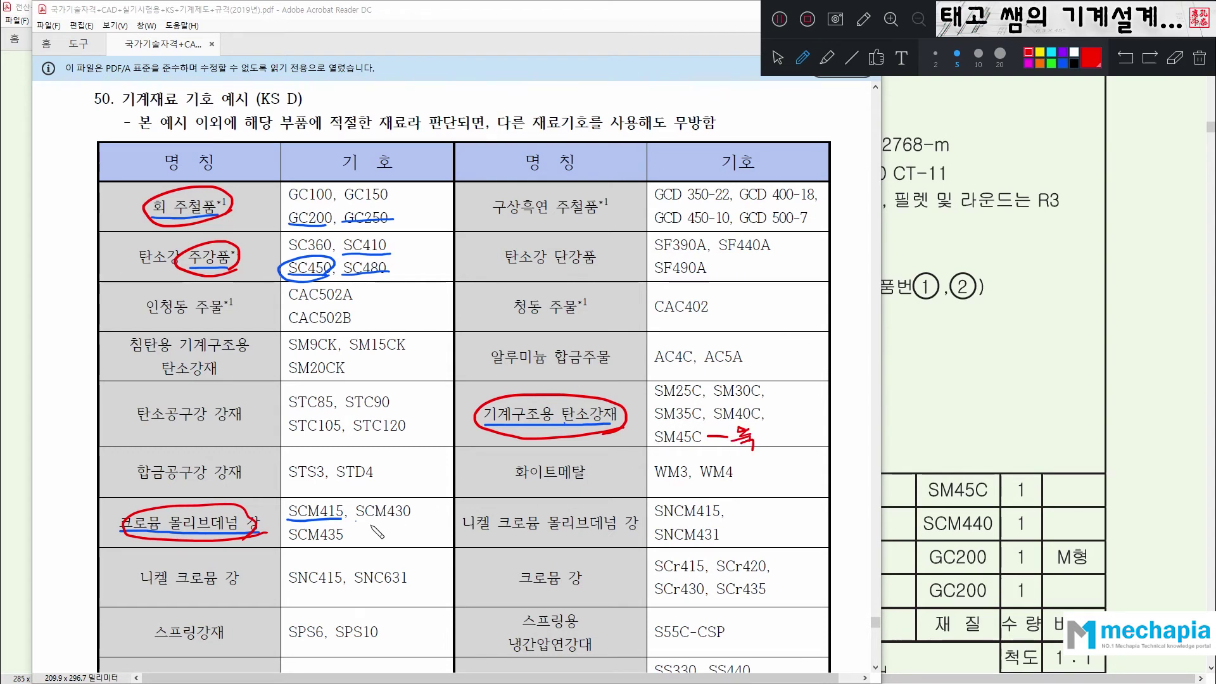
mouse_move(348, 522)
mouse_down()
mouse_move(372, 536)
mouse_move(388, 526)
mouse_move(398, 545)
mouse_up()
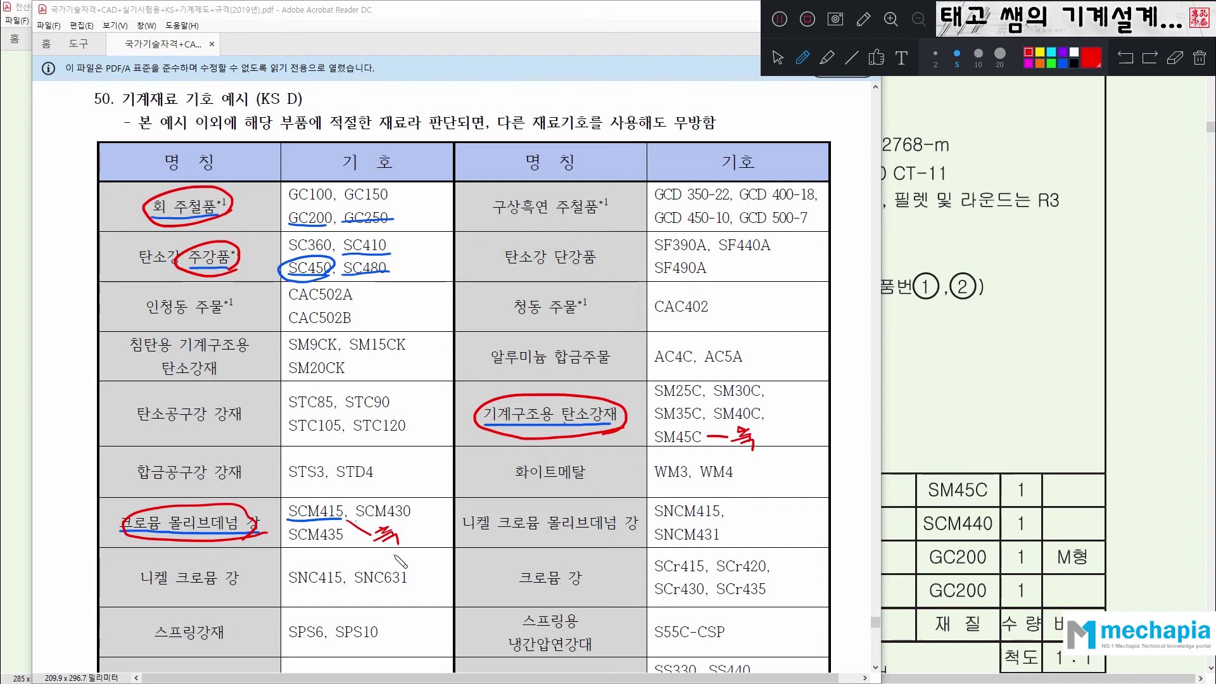
- Erase the pen annotations from the material symbol table and return to the workbook PDF
mouse_move(379, 527)
right_down()
mouse_move(388, 540)
mouse_move(361, 545)
mouse_move(376, 510)
right_up()
mouse_move(544, 451)
right_down()
mouse_move(574, 405)
mouse_move(746, 431)
mouse_move(748, 457)
right_up()
right_drag(284, 524, 302, 529)
right_drag(230, 492, 214, 485)
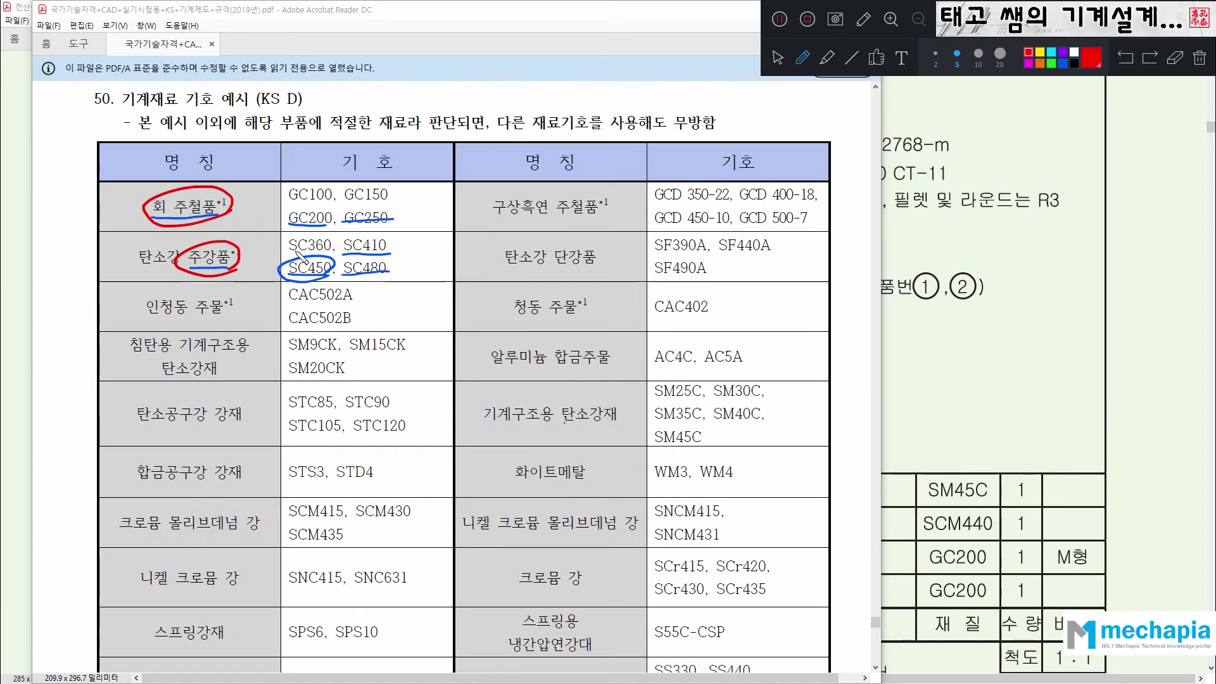
mouse_move(308, 218)
right_down()
mouse_move(314, 288)
mouse_move(368, 244)
mouse_move(236, 280)
mouse_move(211, 270)
mouse_move(187, 193)
mouse_move(201, 186)
right_up()
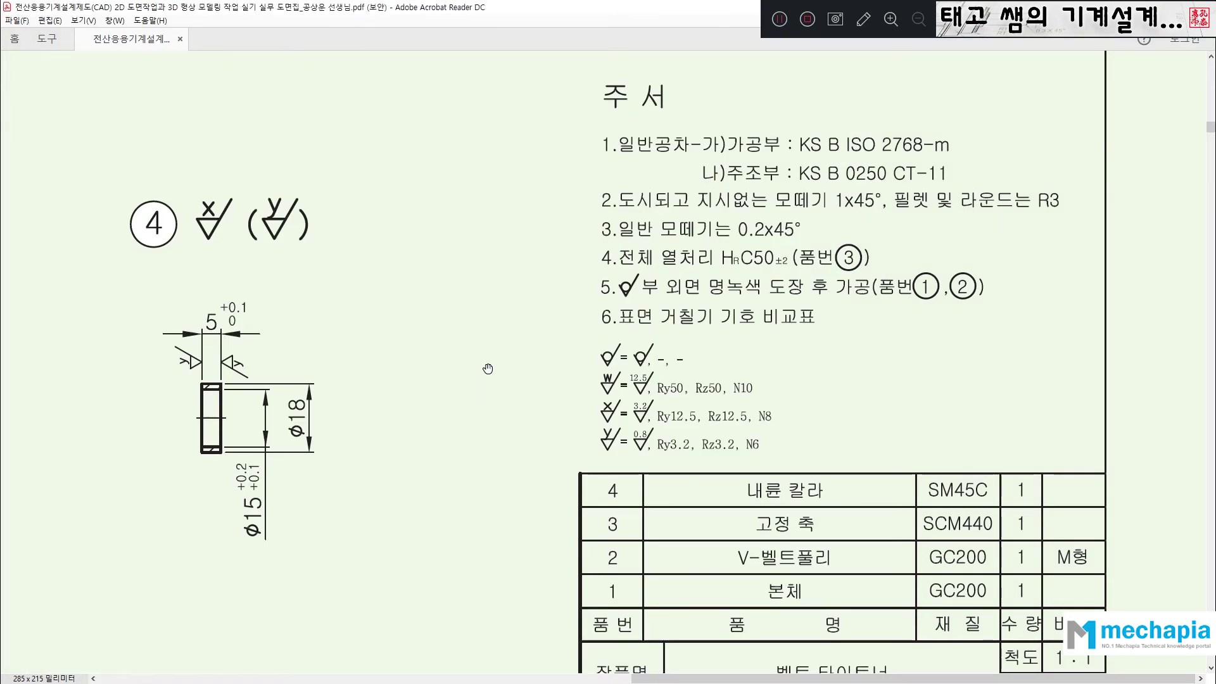
- Browse back from the 벨트 타이트너 part drawing to the opening of Part 1, looking for the material and heat treatment tables
ctrl+scroll(489, 366, down, 1)
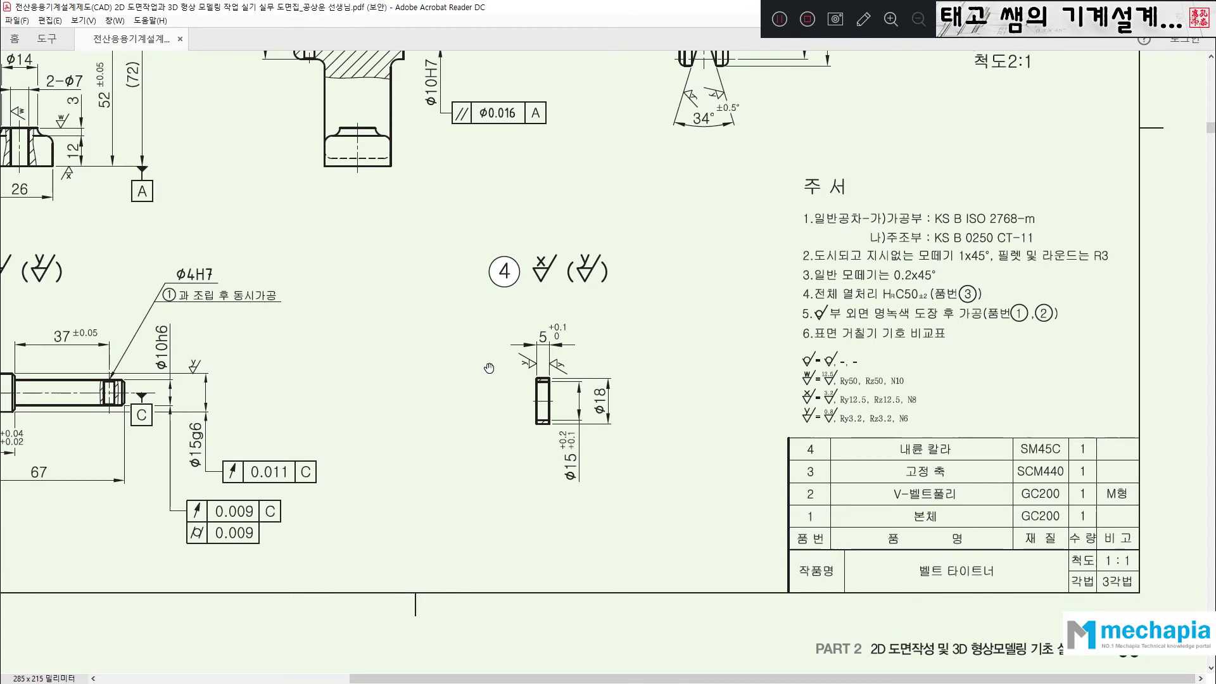
ctrl+scroll(489, 368, down, 1)
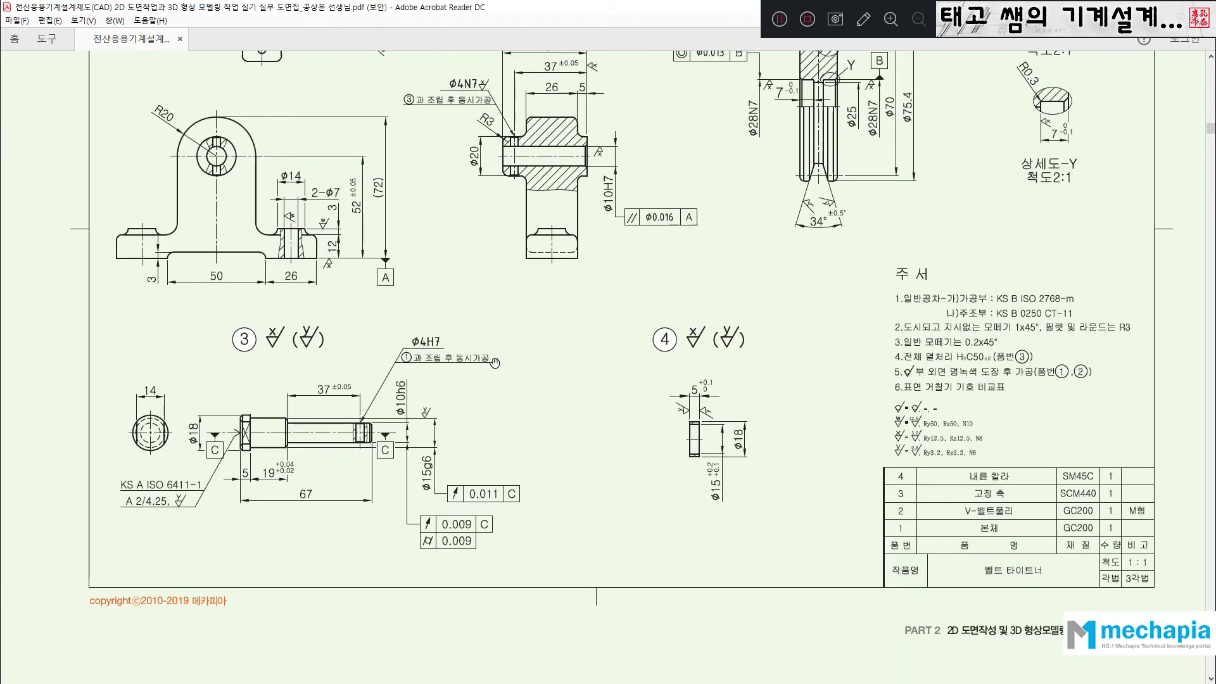
scroll(497, 361, up, 3)
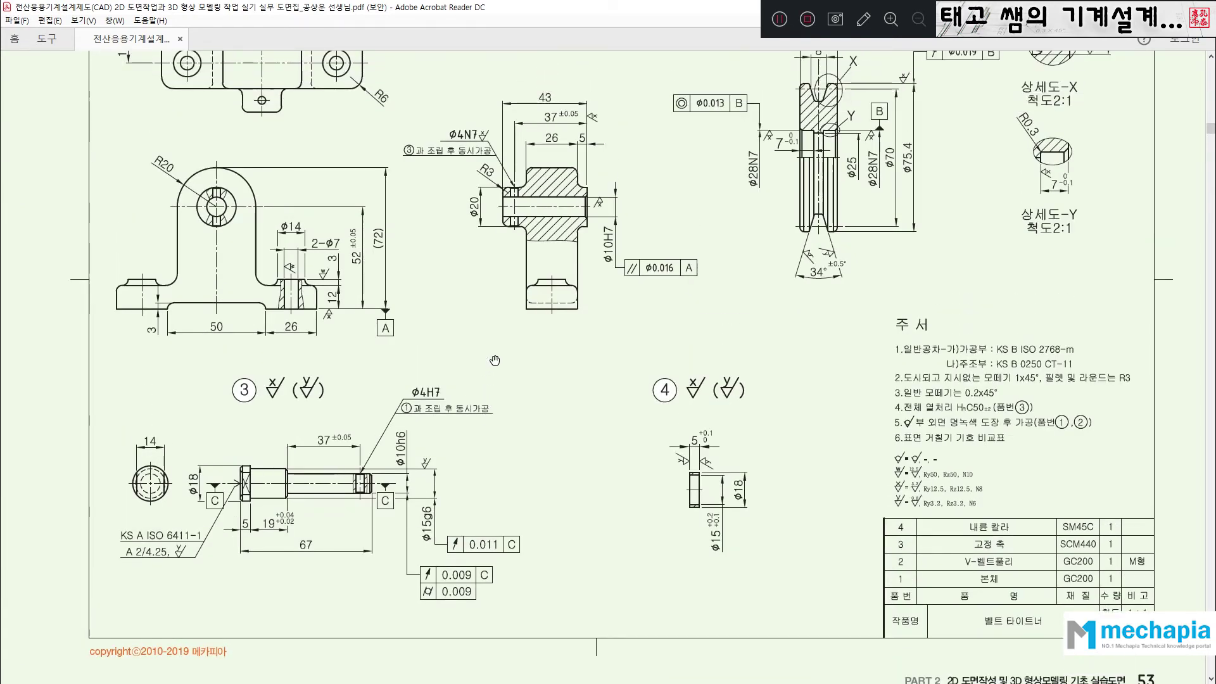
scroll(498, 359, up, 5)
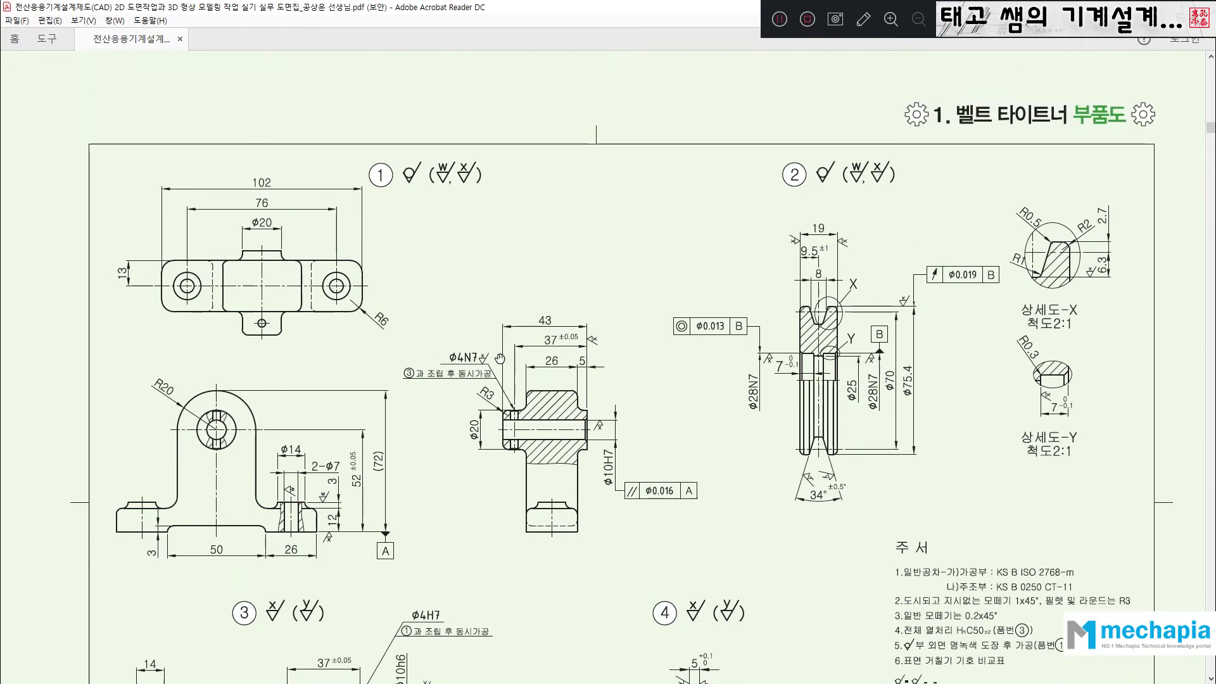
scroll(515, 356, up, 20)
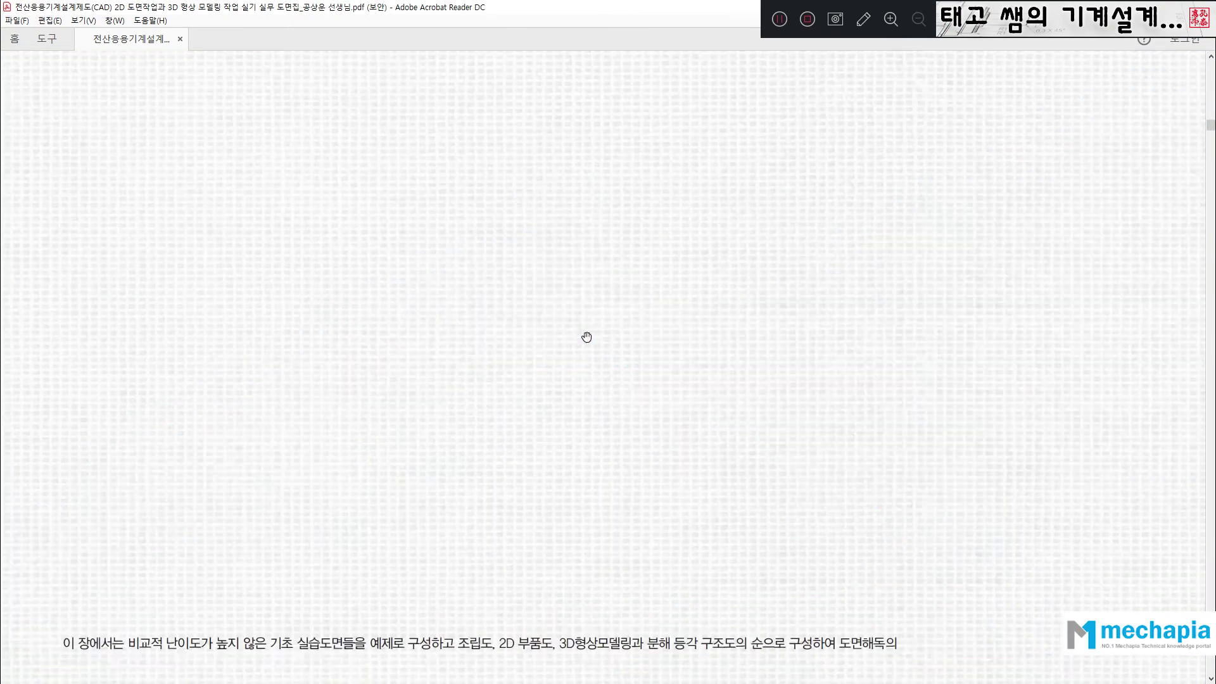
scroll(586, 337, up, 20)
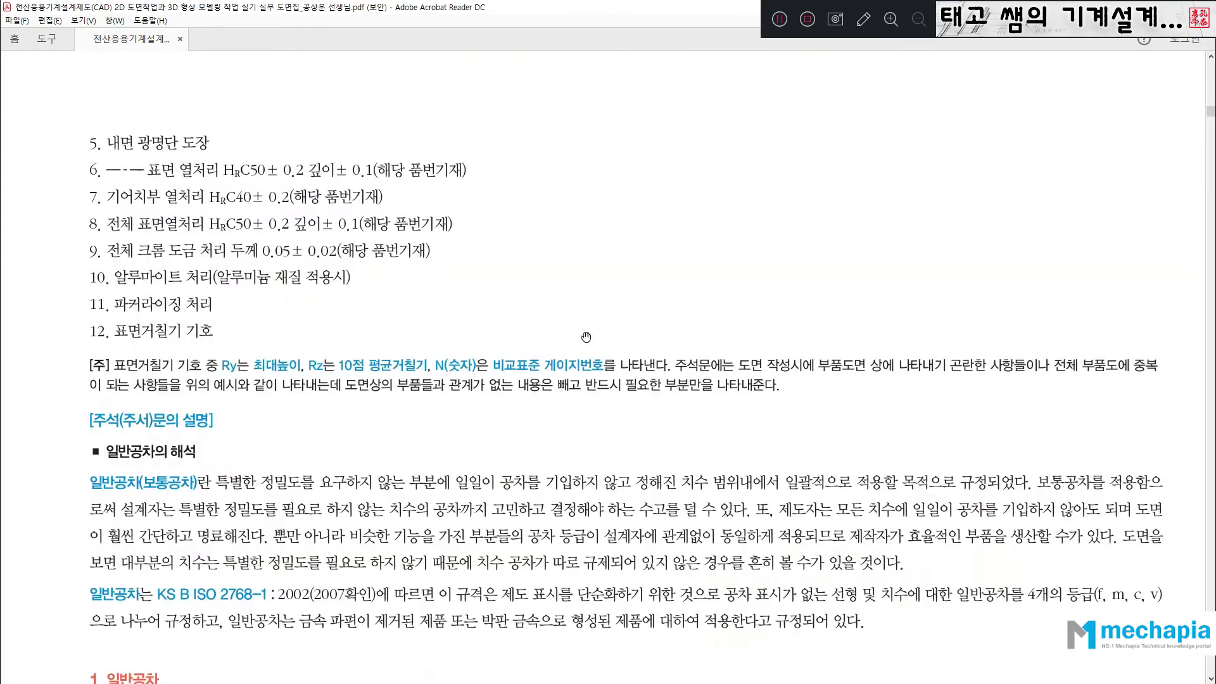
scroll(586, 337, up, 20)
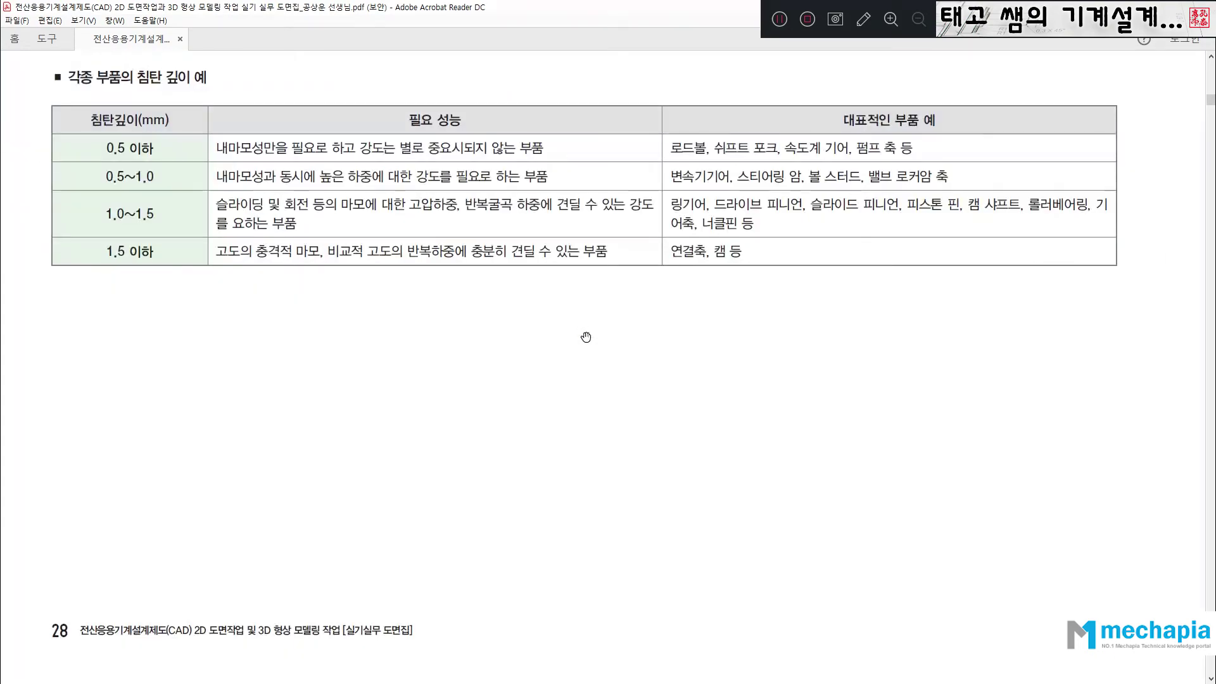
scroll(586, 337, up, 20)
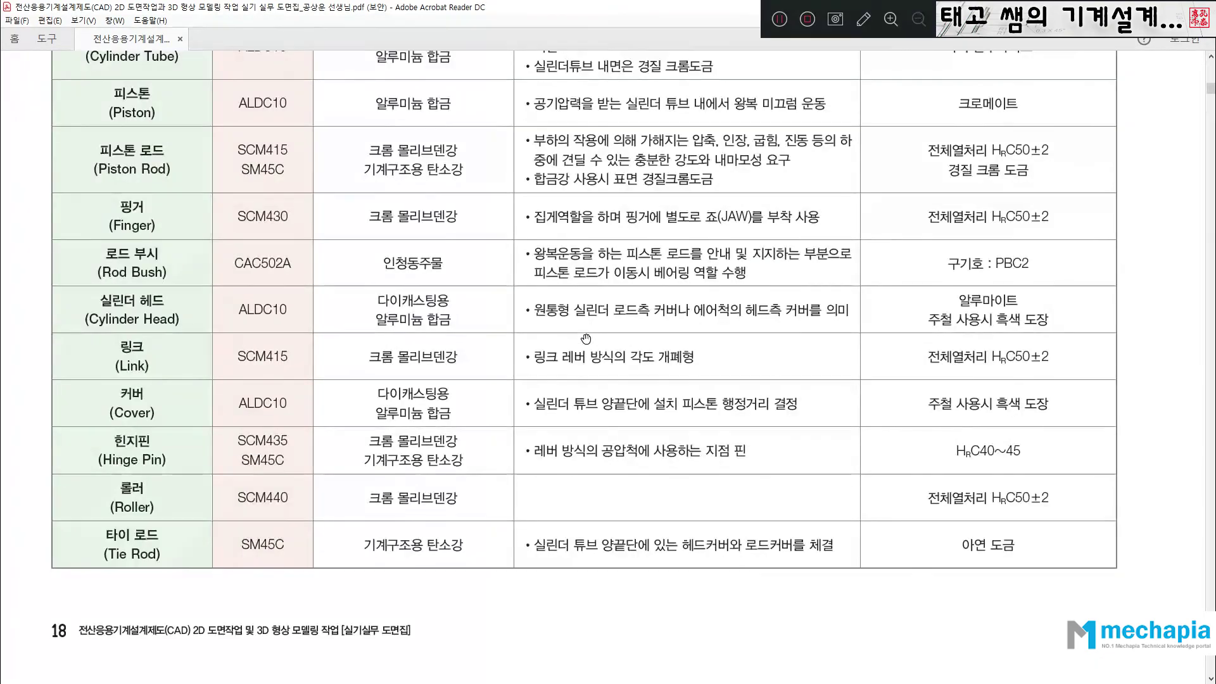
scroll(586, 339, up, 5)
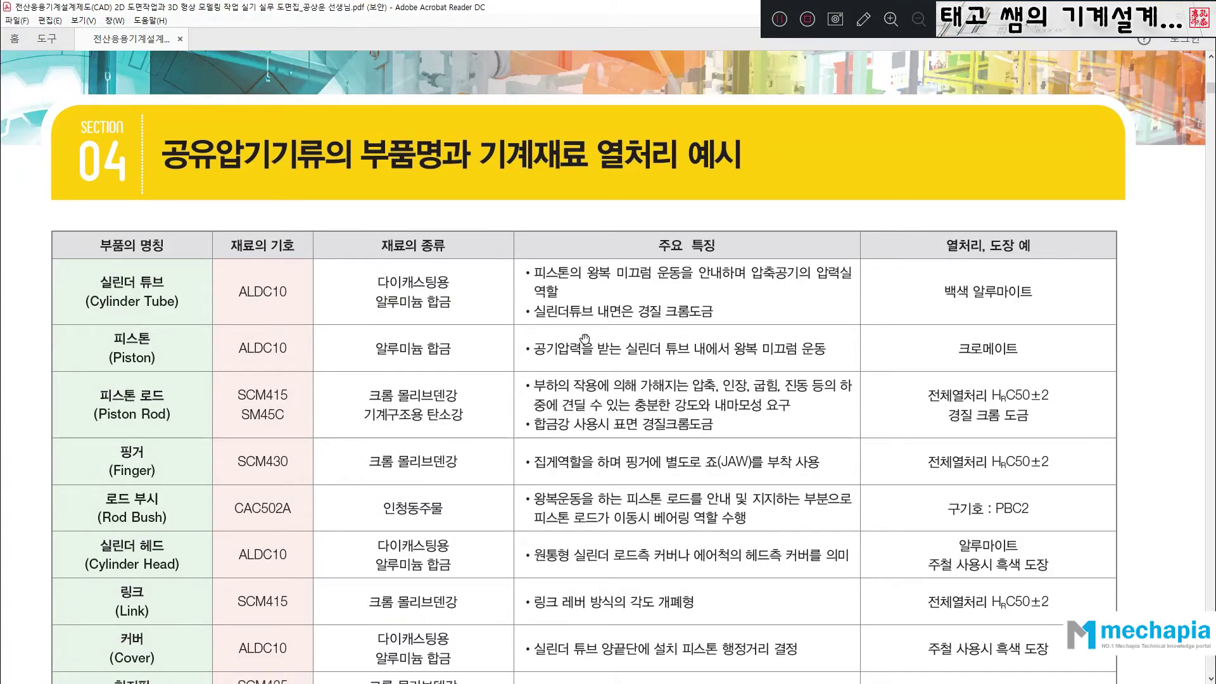
scroll(584, 339, up, 15)
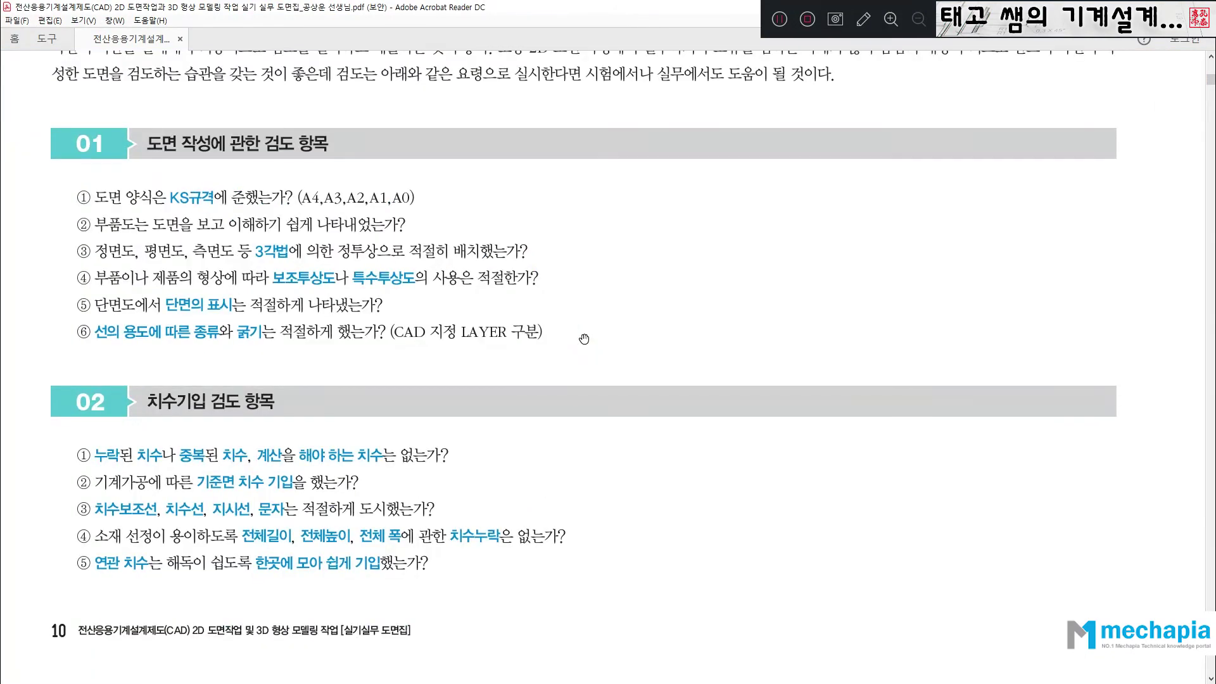
scroll(584, 340, up, 20)
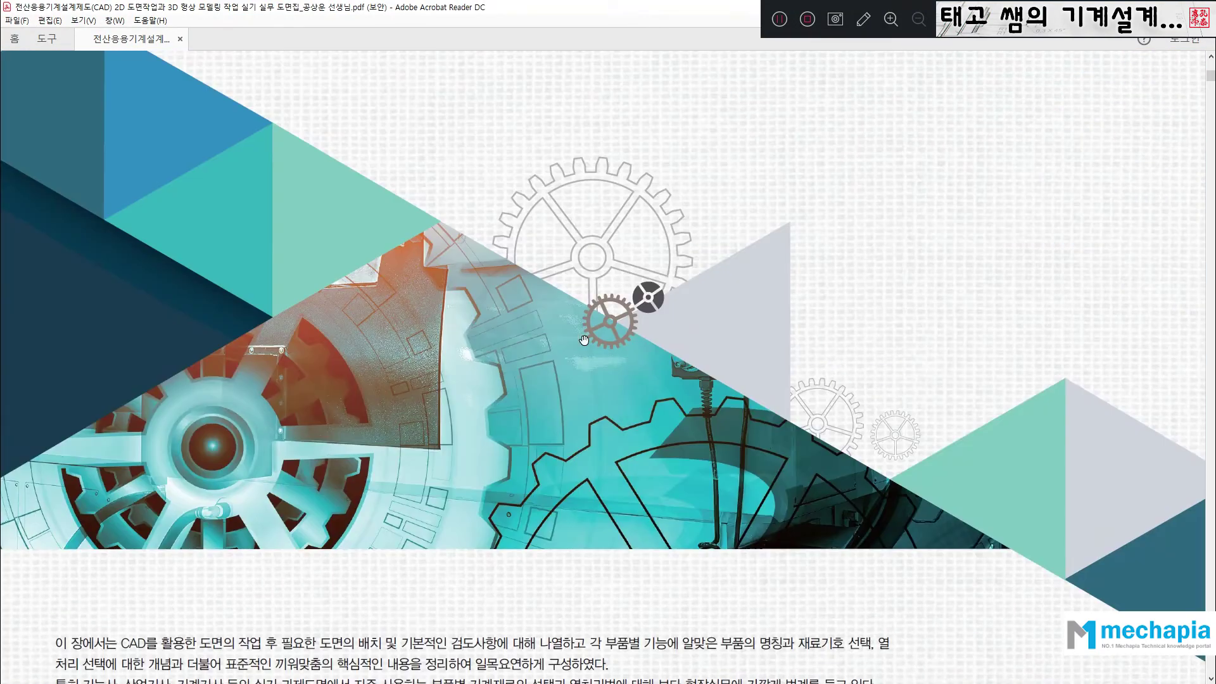
- Look through the part name, material and heat treatment example tables of Sections 02, 03 and 04
scroll(585, 341, down, 20)
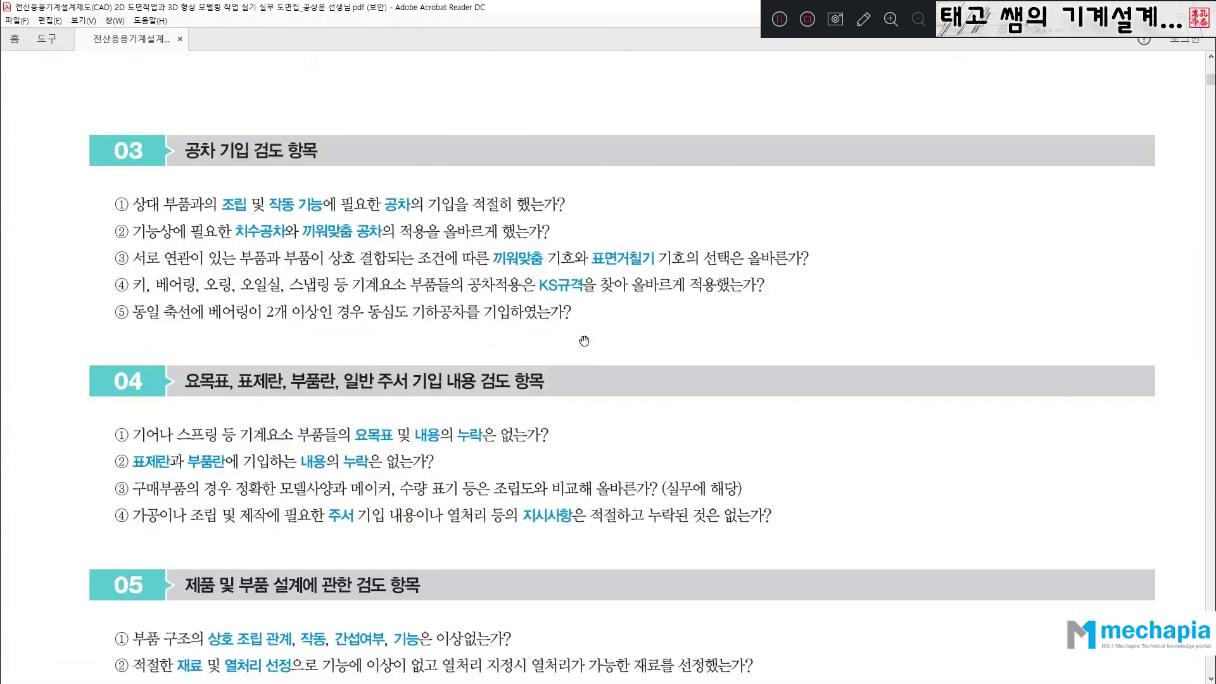
scroll(584, 341, down, 15)
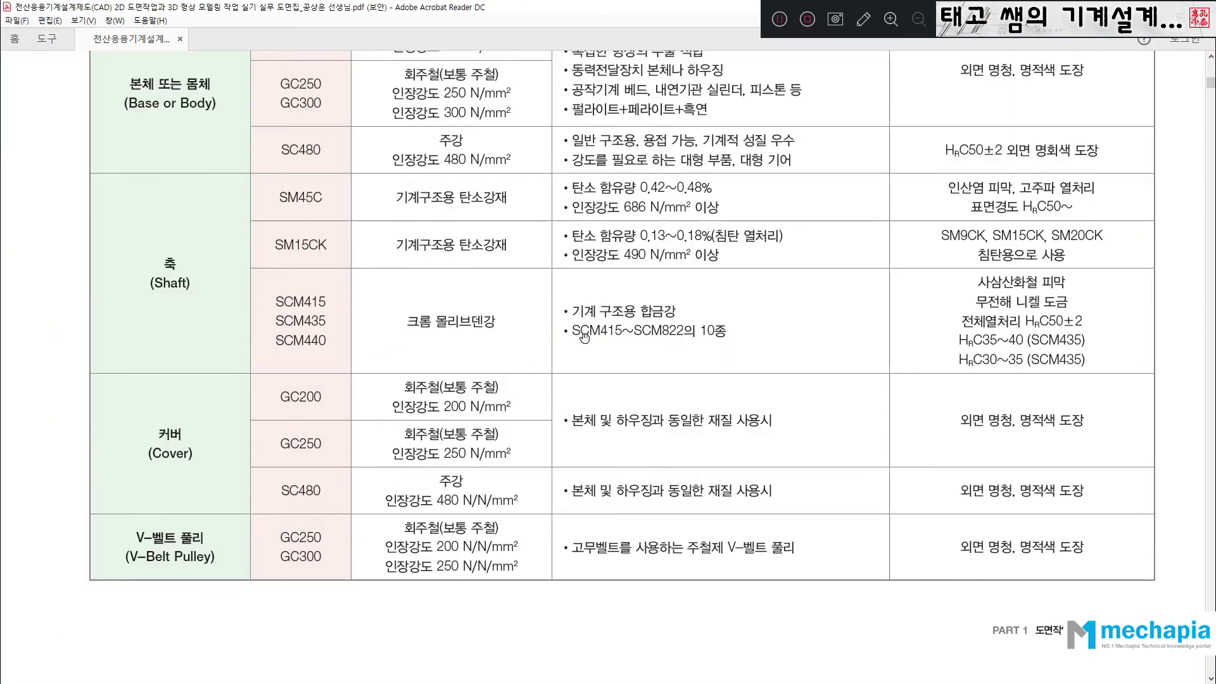
scroll(584, 337, up, 5)
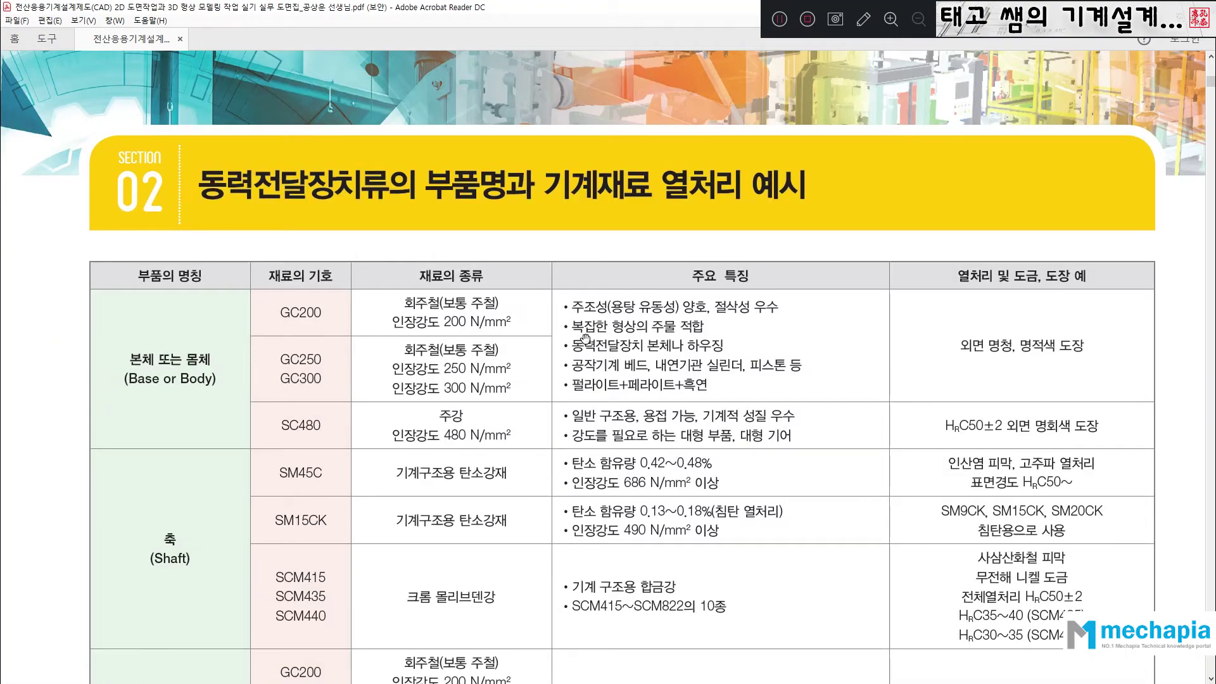
scroll(586, 339, down, 12)
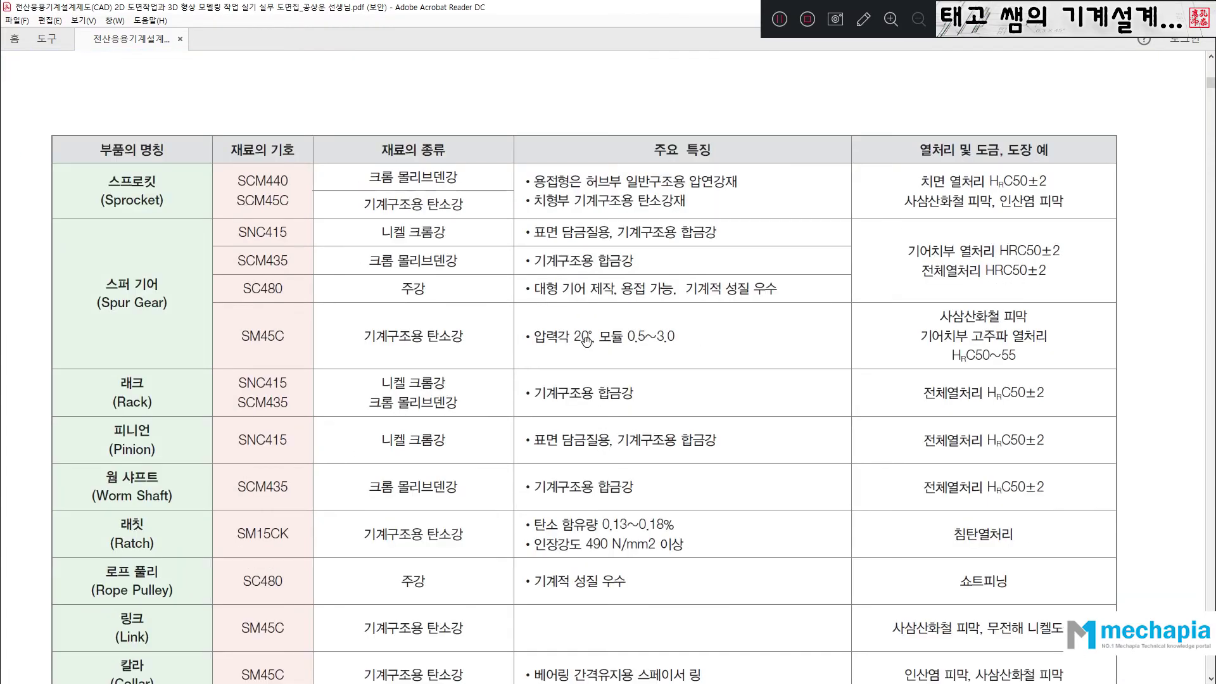
scroll(586, 341, down, 15)
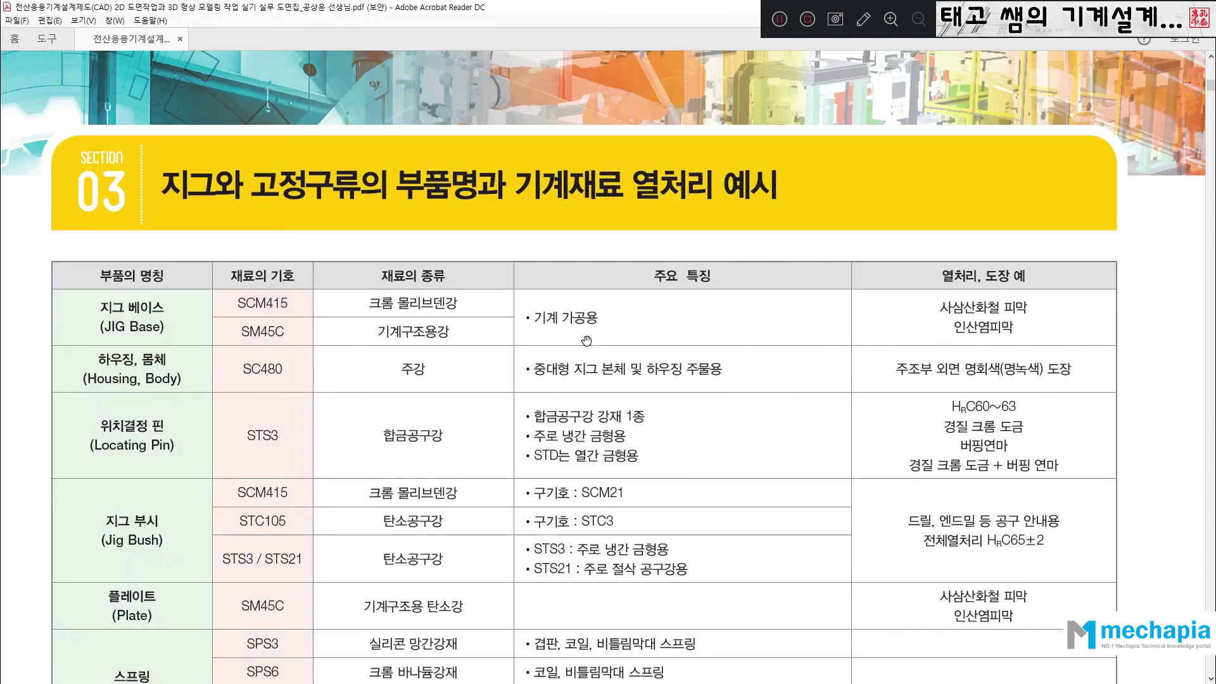
scroll(587, 341, down, 15)
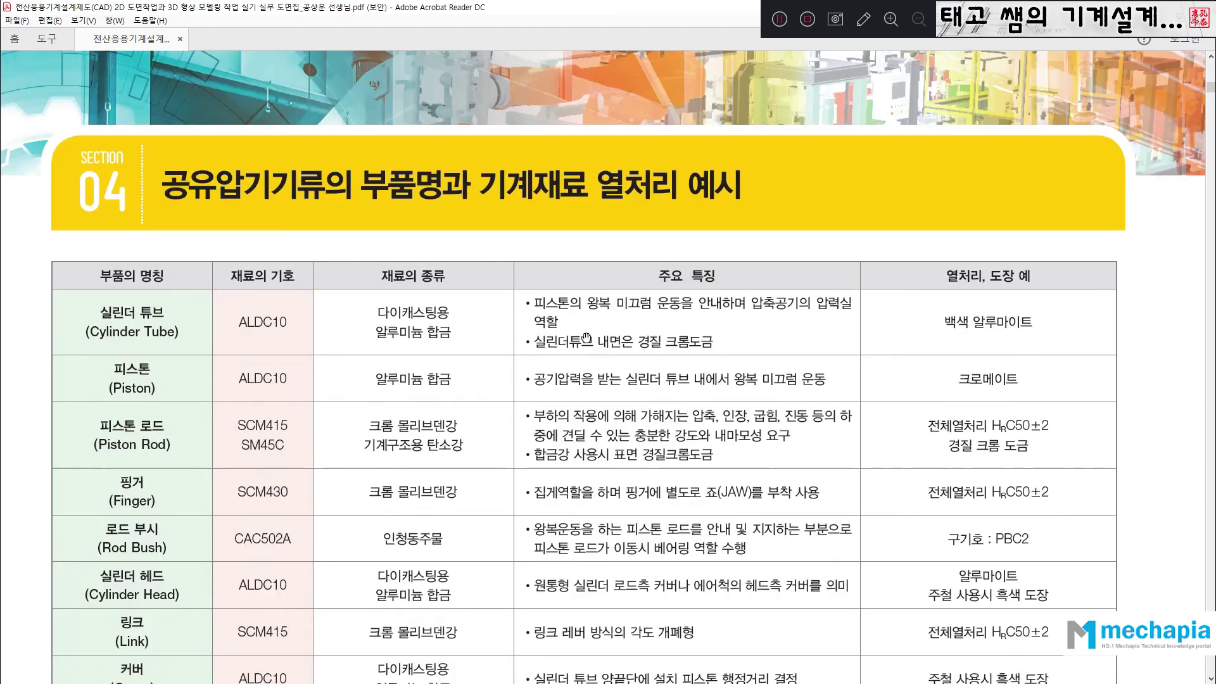
- Return to the Section 02 동력전달장치류 table on page 13 and show the whole table
scroll(586, 339, down, 20)
scroll(586, 339, down, 20)
scroll(588, 339, down, 10)
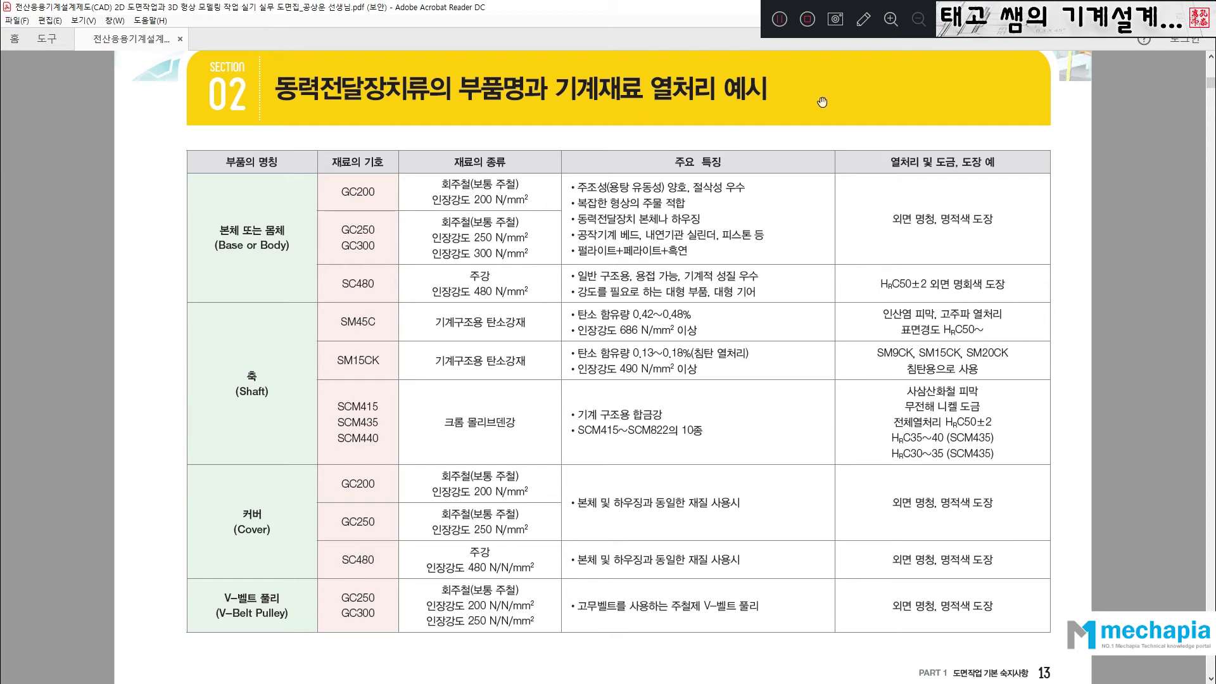
scroll(825, 113, down, 1)
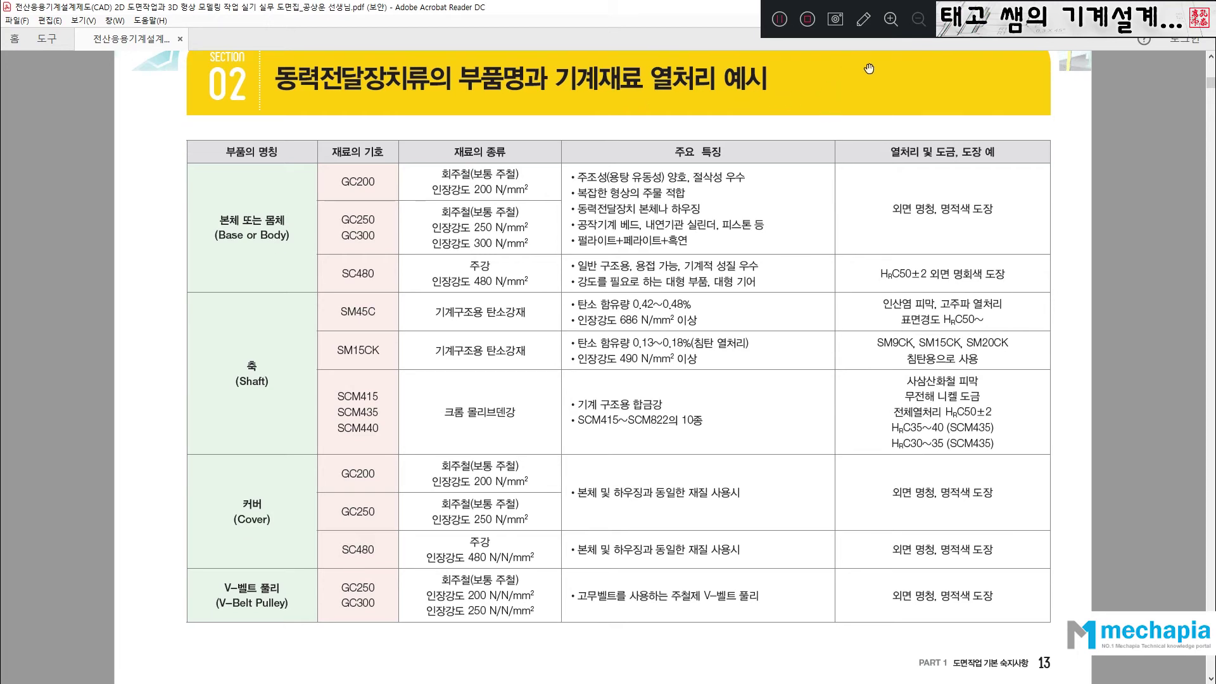
- Underline 본체, 몸체 and the material symbols GC200 and GC250 in the body row with the red pen
click(863, 20)
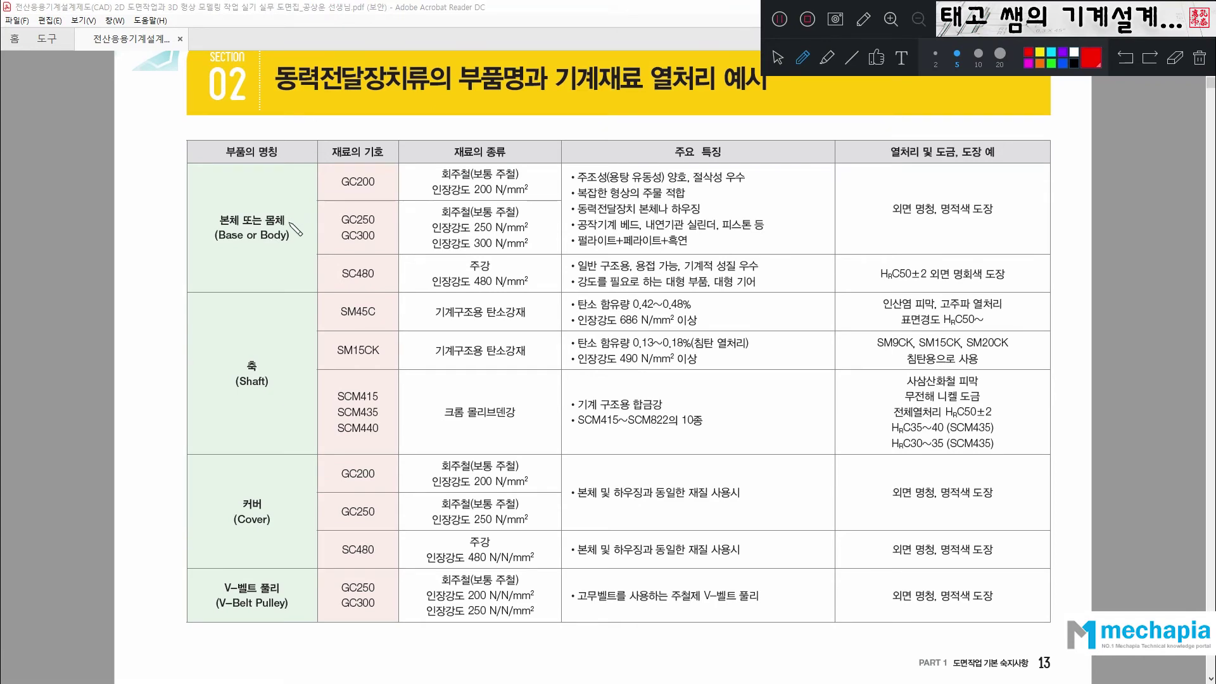
mouse_move(278, 208)
mouse_down()
mouse_move(266, 230)
mouse_move(218, 232)
mouse_move(246, 234)
mouse_up()
right_drag(240, 222, 276, 217)
drag(217, 230, 284, 225)
drag(342, 187, 384, 185)
drag(341, 225, 375, 221)
key(ctrl+z)
key(ctrl+z)
drag(341, 188, 379, 187)
drag(340, 226, 373, 225)
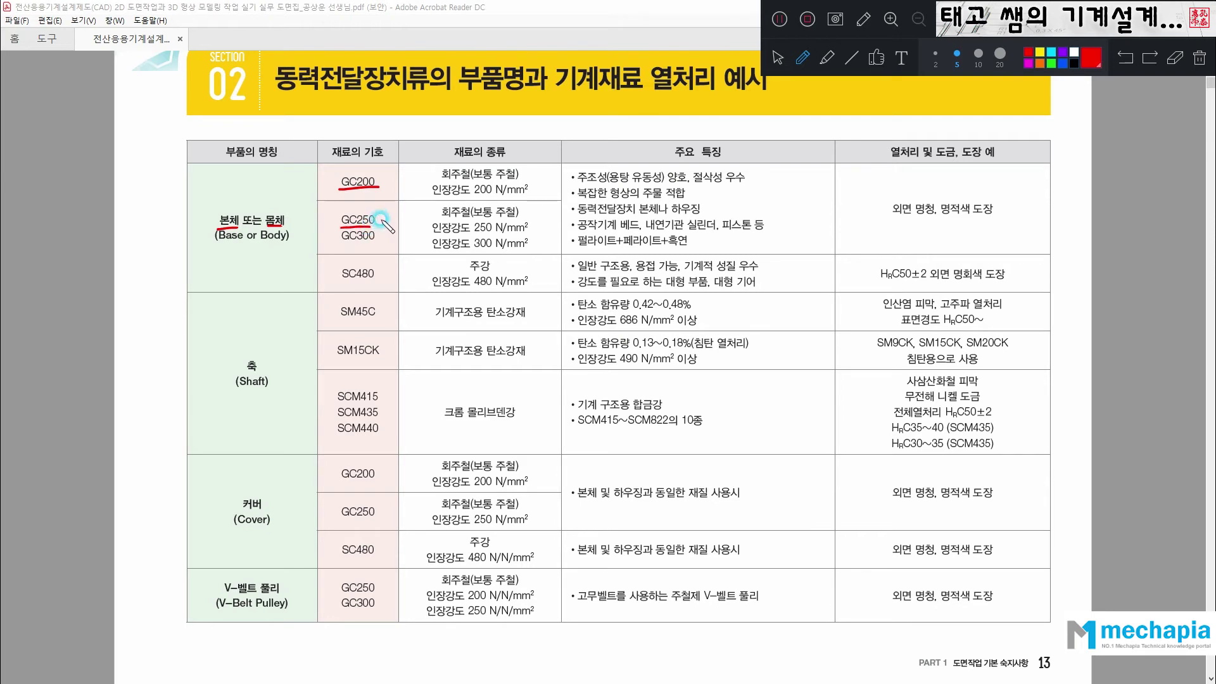
- Circle both 회주철 entries in the body row and underline the 주요 특징 heading and the 동력전달장치 본체나 하우징 feature
drag(470, 186, 476, 175)
mouse_move(469, 217)
mouse_down()
mouse_move(444, 206)
mouse_move(474, 209)
mouse_up()
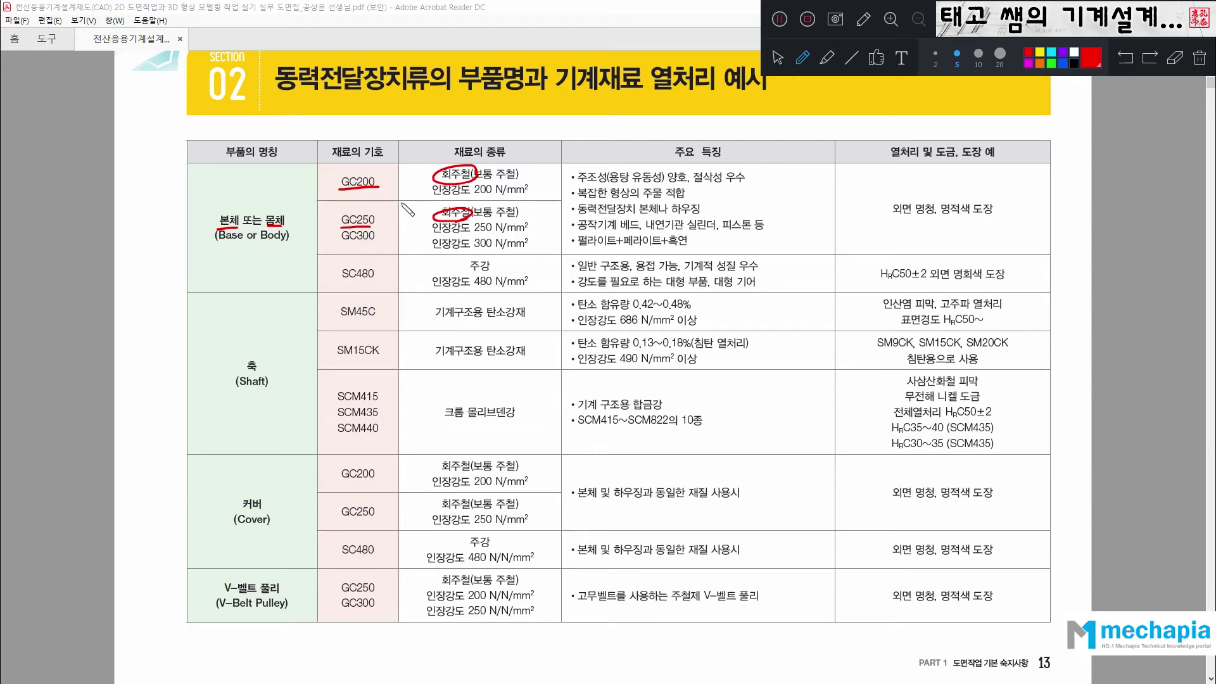
drag(672, 156, 723, 157)
drag(578, 220, 702, 213)
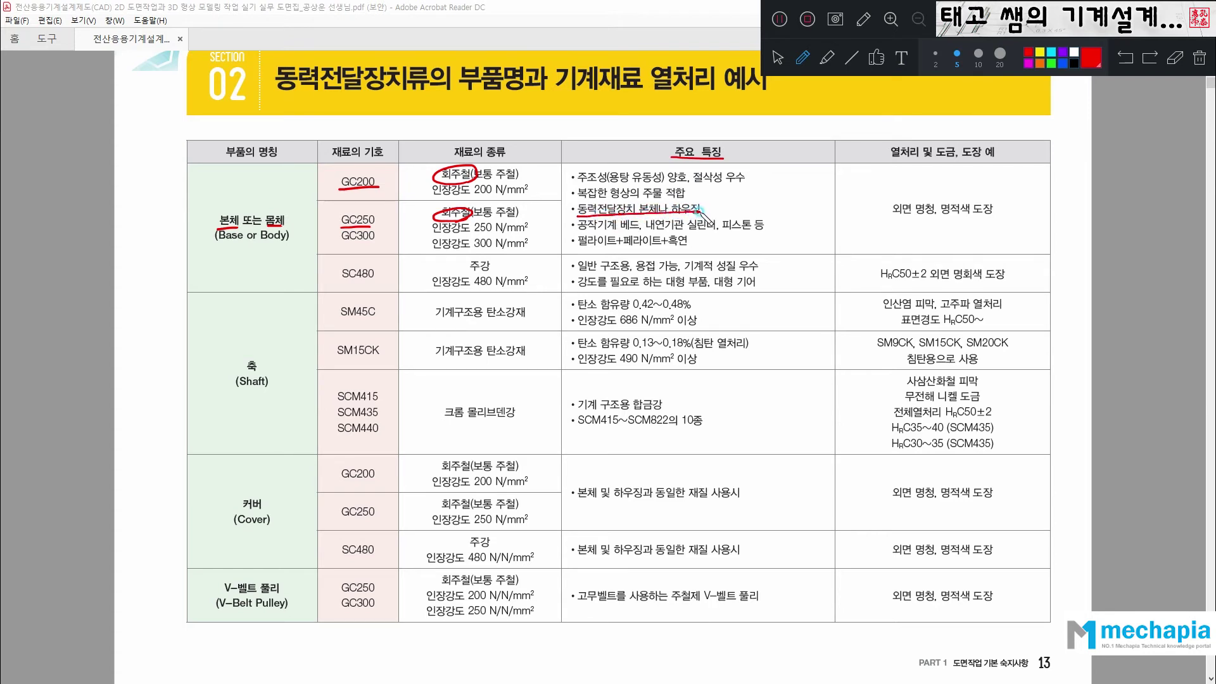
drag(578, 231, 752, 230)
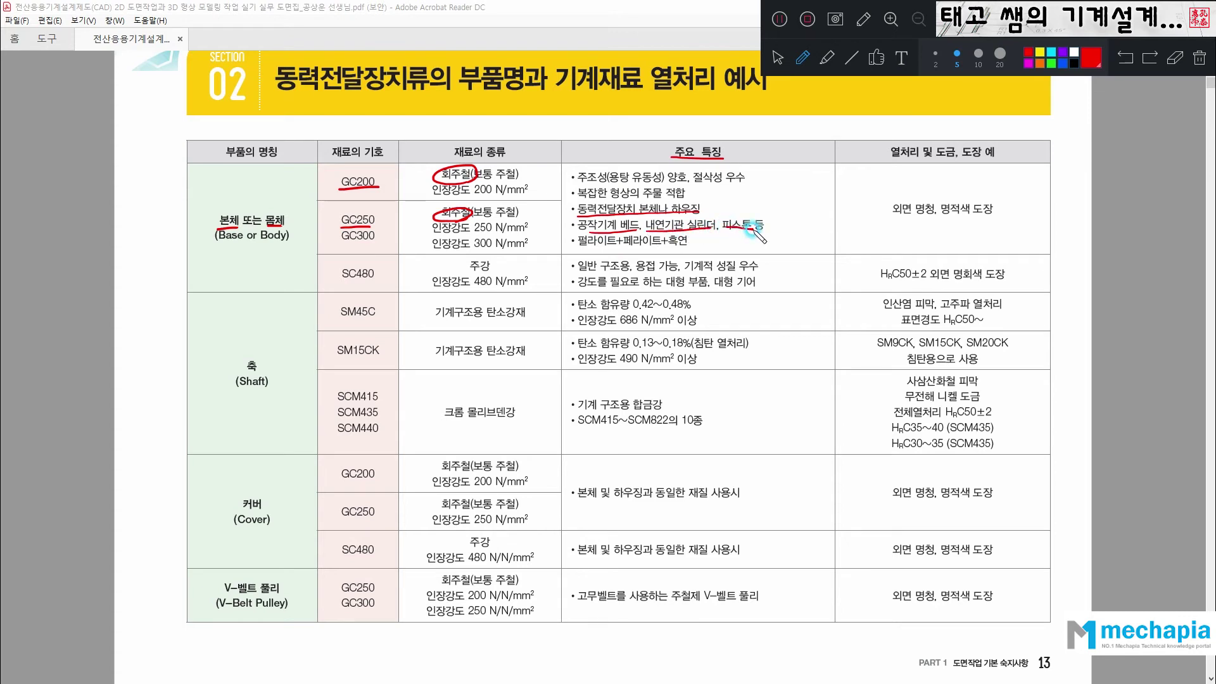
drag(578, 247, 690, 245)
right_click(679, 229)
right_click(673, 244)
right_click(636, 245)
right_click(607, 230)
right_click(588, 247)
right_click(728, 227)
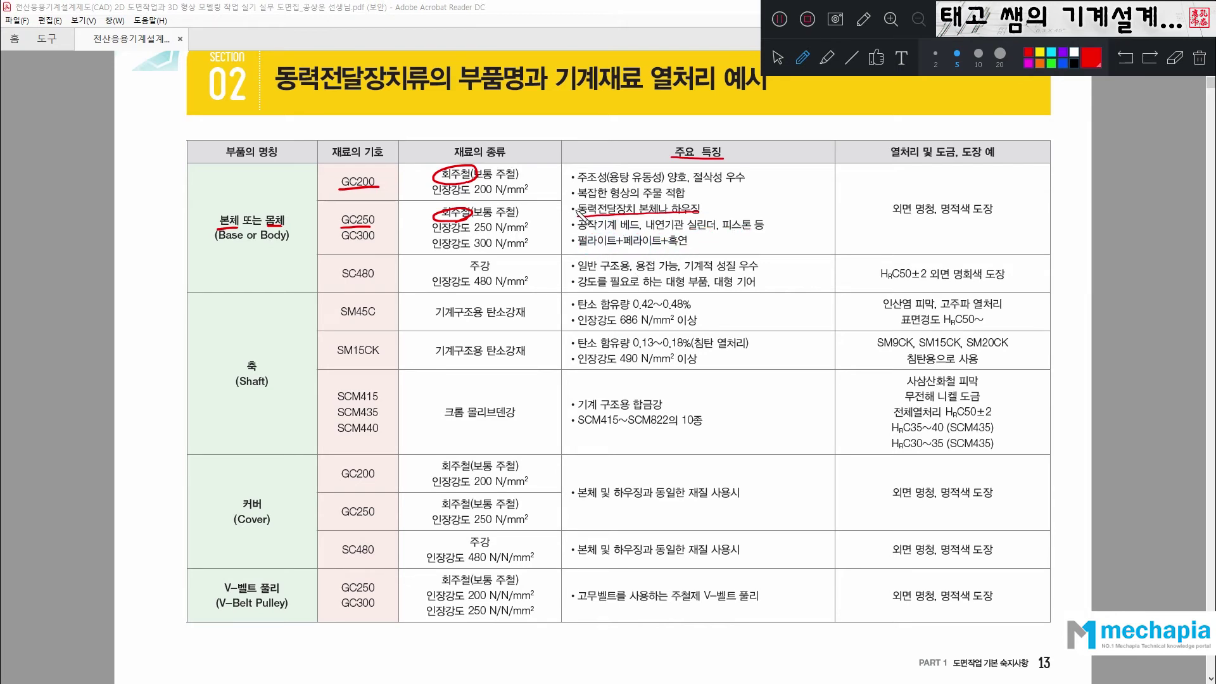
- Box the 동력전달장치 본체나 하우징 feature and underline 축, SM45C, 기계구조용 탄소강재 and SCM415 in the shaft rows
mouse_move(572, 203)
mouse_down()
mouse_move(707, 201)
mouse_move(696, 211)
mouse_up()
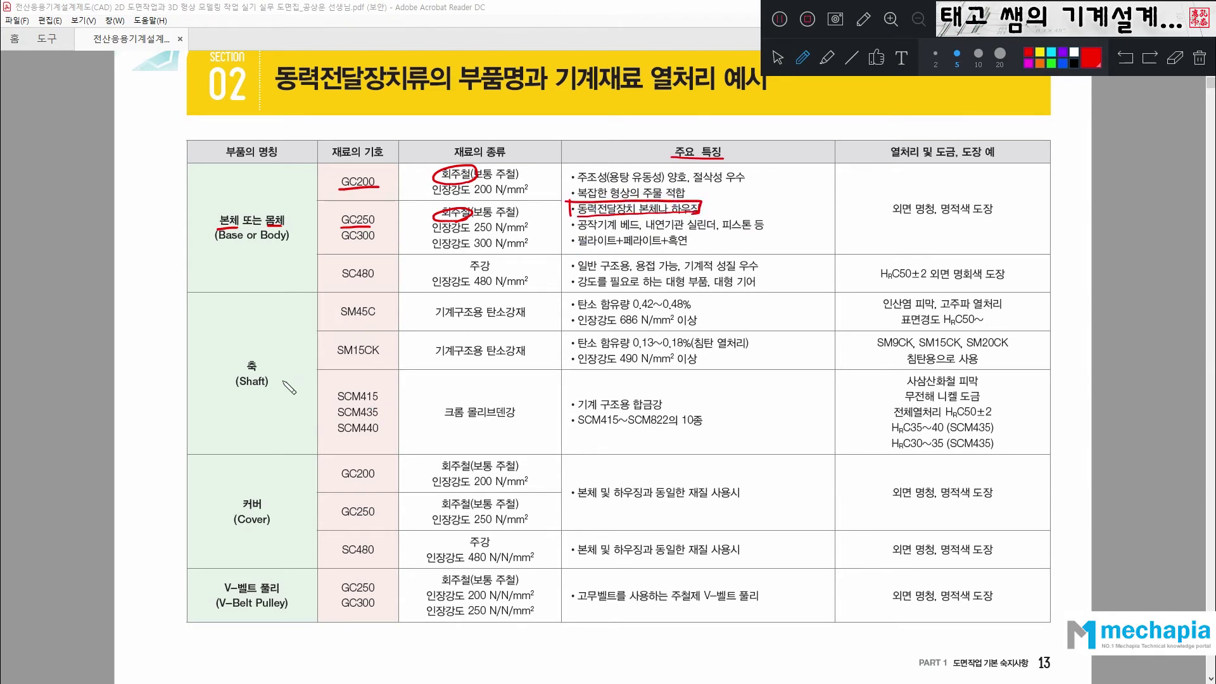
drag(245, 370, 267, 372)
drag(343, 319, 376, 319)
drag(438, 321, 516, 321)
drag(338, 402, 378, 401)
- Underline 커버, its materials GC200 and GC250, and the feature 본체 및 하우징과 동일한 재질 사용시
drag(242, 508, 259, 509)
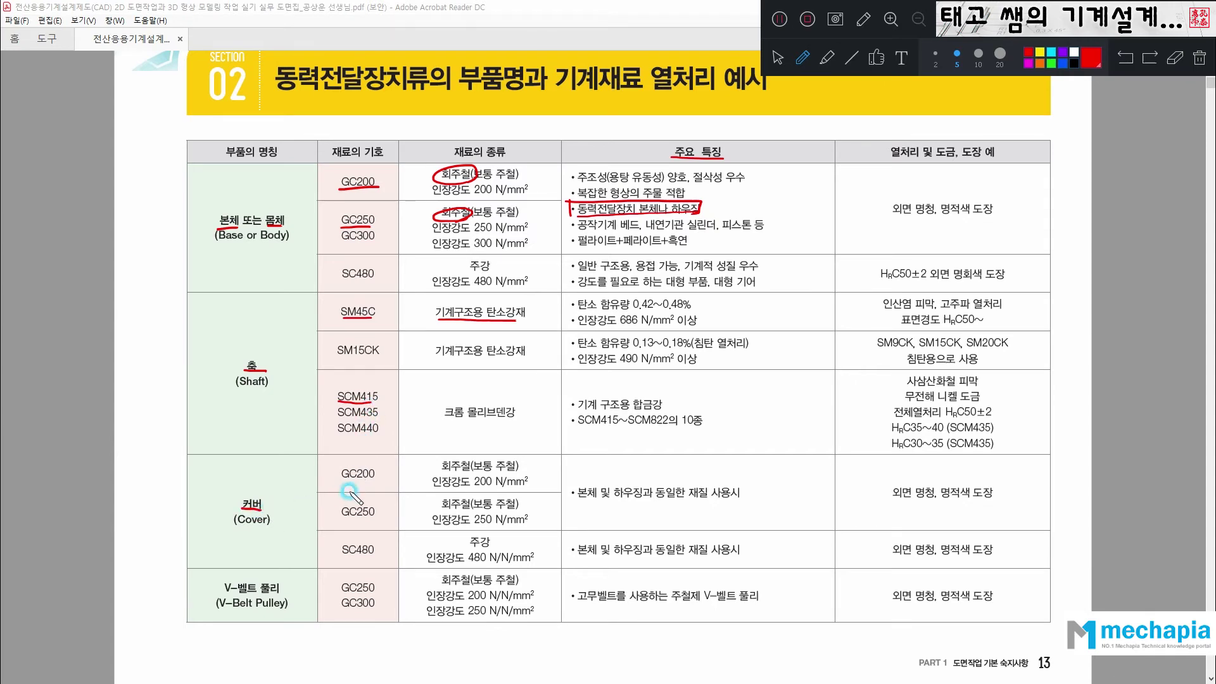
drag(342, 478, 374, 477)
drag(342, 517, 374, 515)
drag(578, 500, 732, 497)
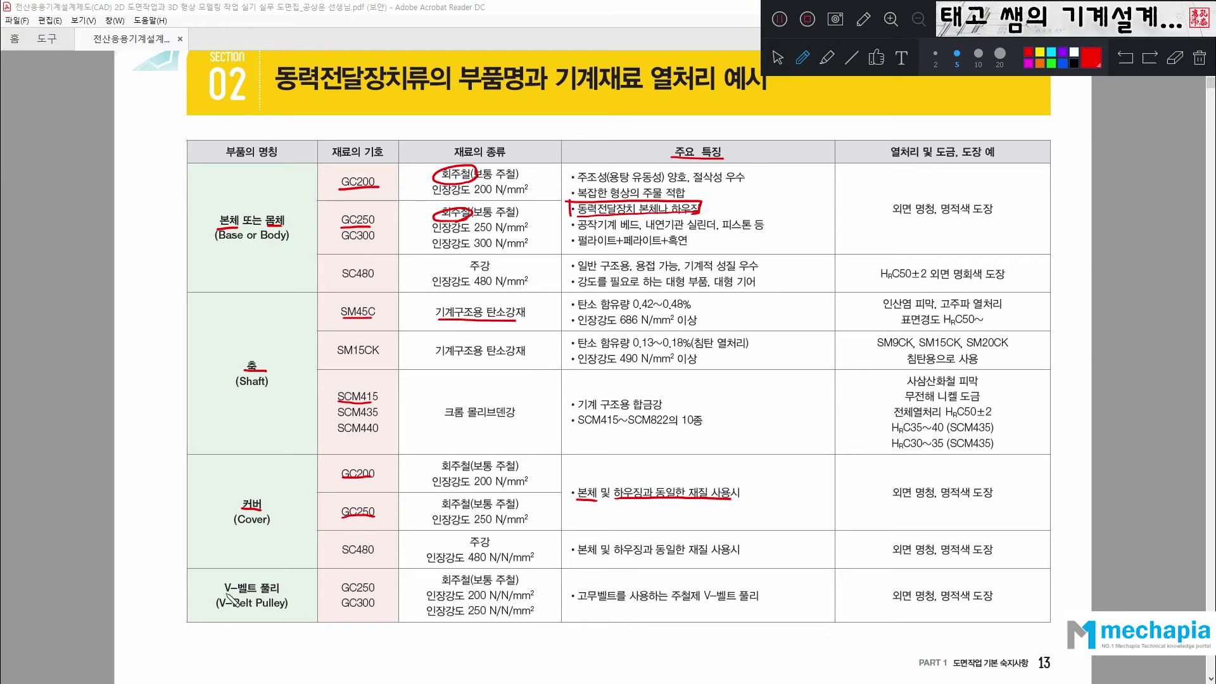
- Underline V-벨트 풀리, its material GC250 and the cast-iron pulley feature description
mouse_move(226, 597)
mouse_down()
mouse_move(375, 589)
mouse_move(363, 605)
mouse_up()
key(ctrl+z)
drag(579, 602, 759, 602)
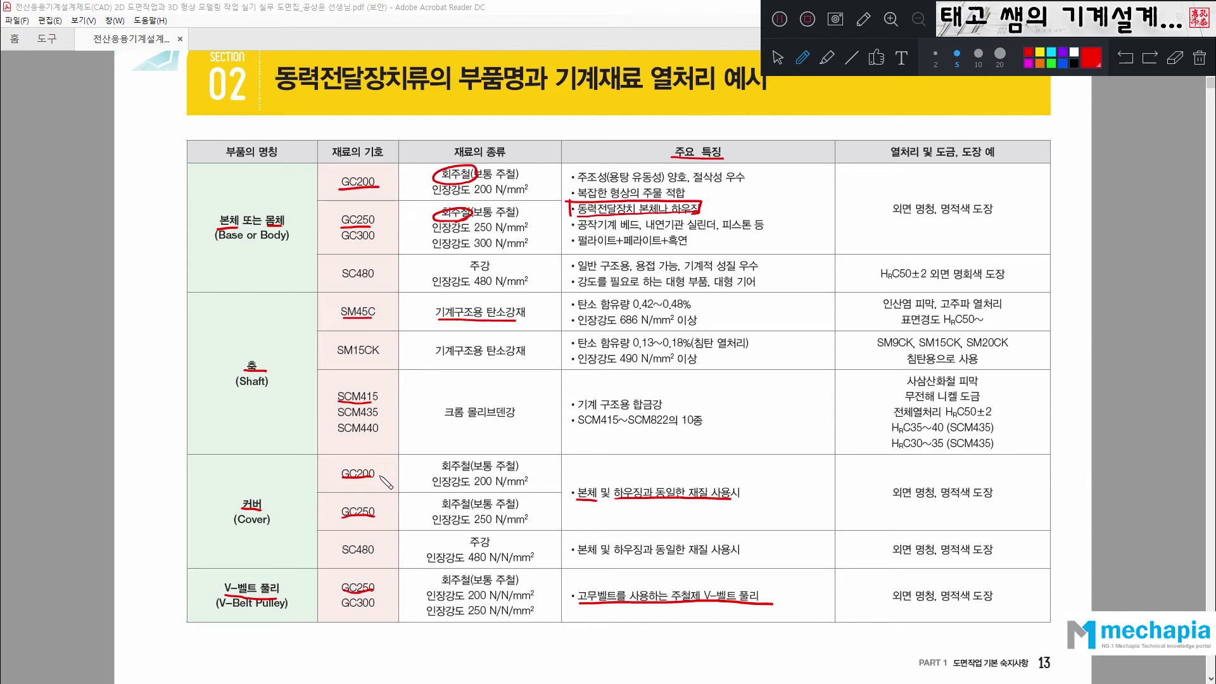
- Erase the underlines of GC200 and SCM415, and circle GC250 for body, cover and V-belt pulley and SM45C for the shaft
right_click(351, 475)
right_click(358, 401)
right_click(361, 186)
mouse_move(387, 223)
mouse_down()
mouse_move(353, 246)
mouse_move(383, 223)
mouse_up()
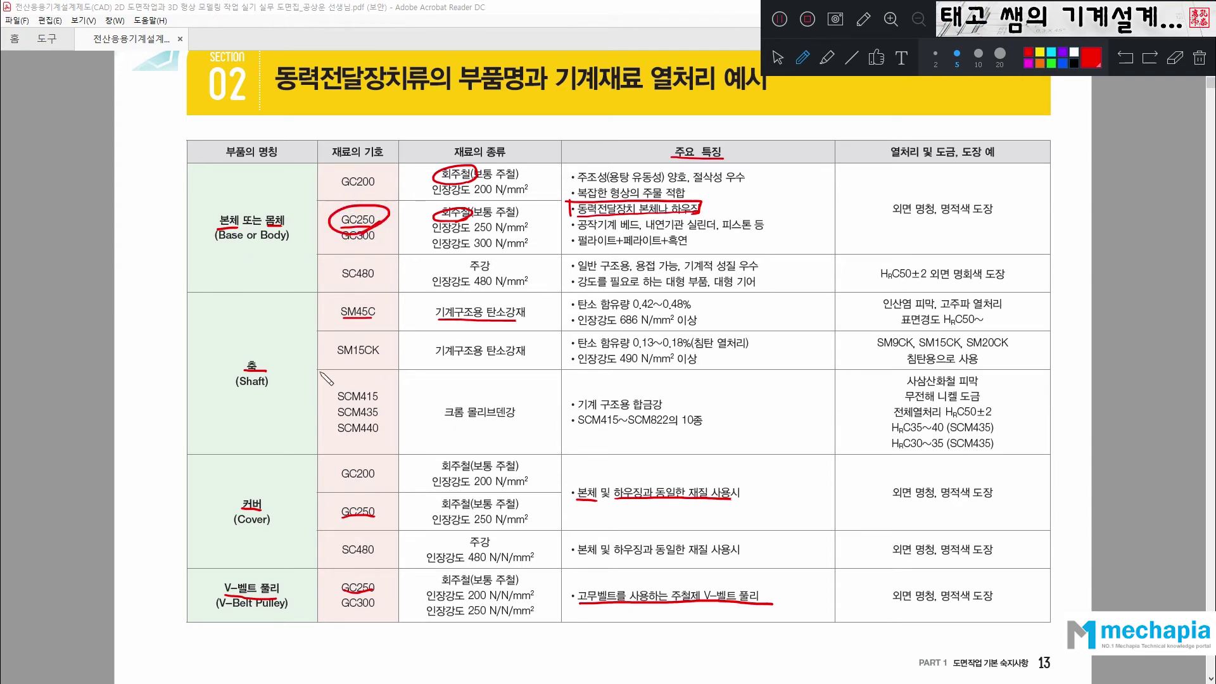
mouse_move(373, 318)
mouse_down()
mouse_move(327, 320)
mouse_move(382, 304)
mouse_up()
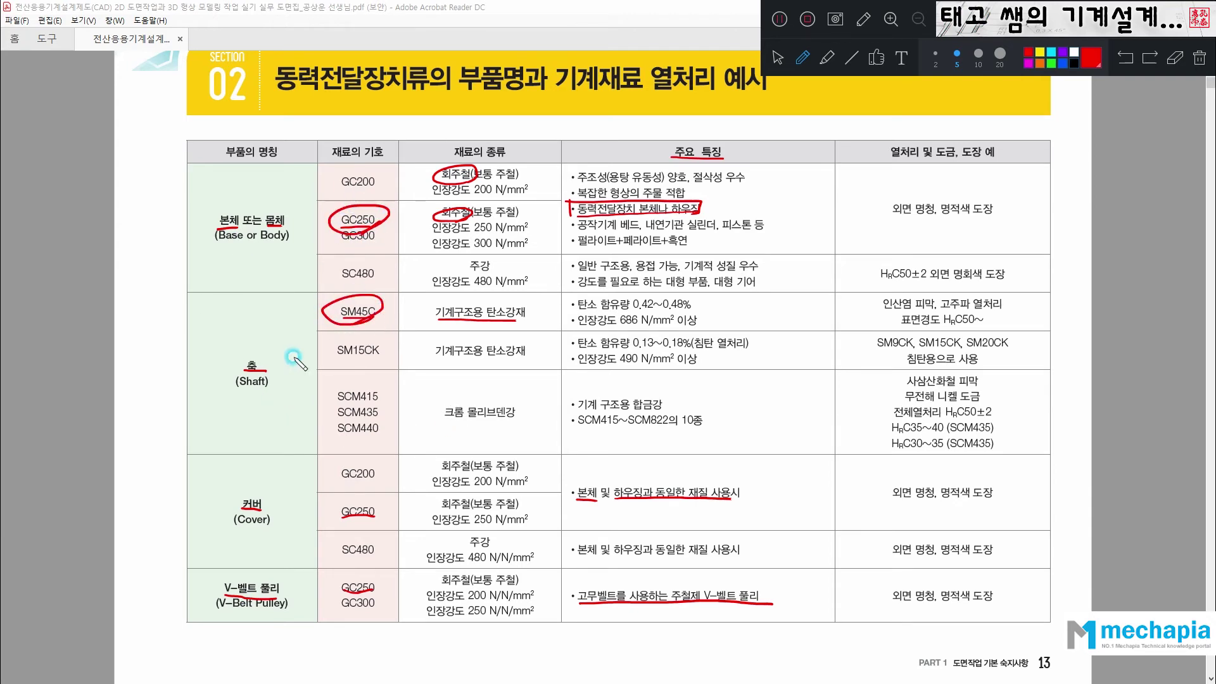
mouse_move(380, 515)
mouse_down()
mouse_move(327, 518)
mouse_move(384, 516)
mouse_up()
mouse_move(376, 598)
mouse_down()
mouse_move(330, 588)
mouse_move(378, 579)
mouse_up()
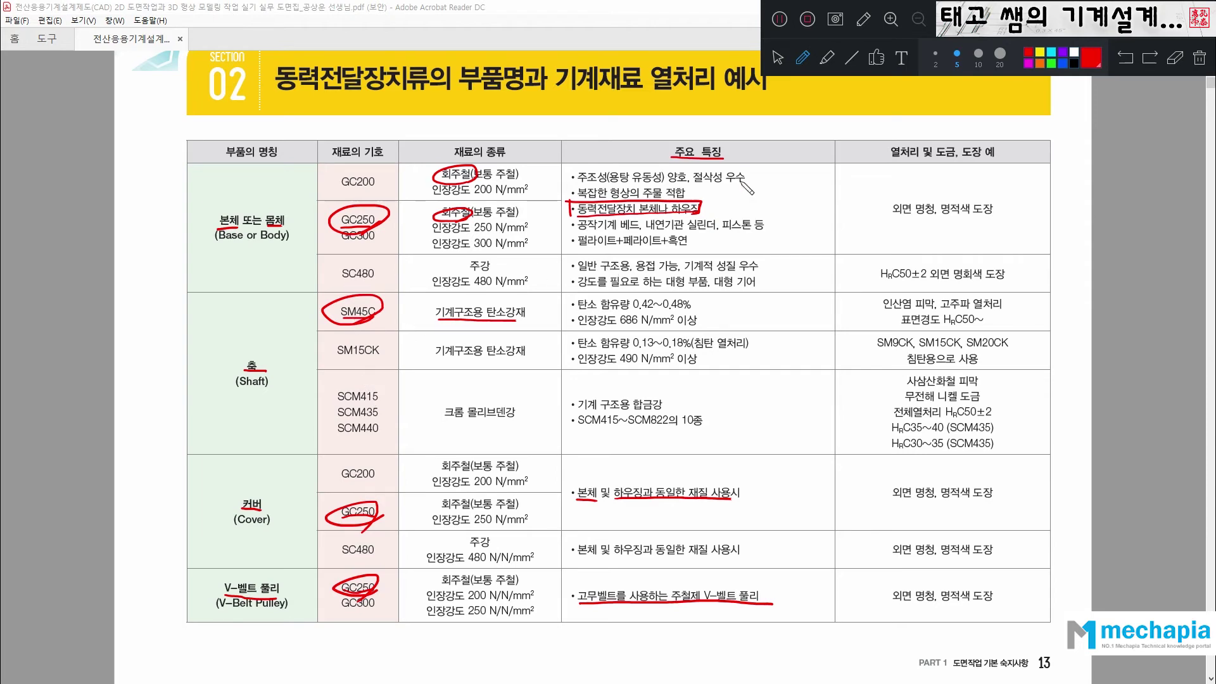
- Clear the pen annotations and show the whole continuation table that starts with the sprocket row
click(862, 21)
scroll(539, 226, down, 10)
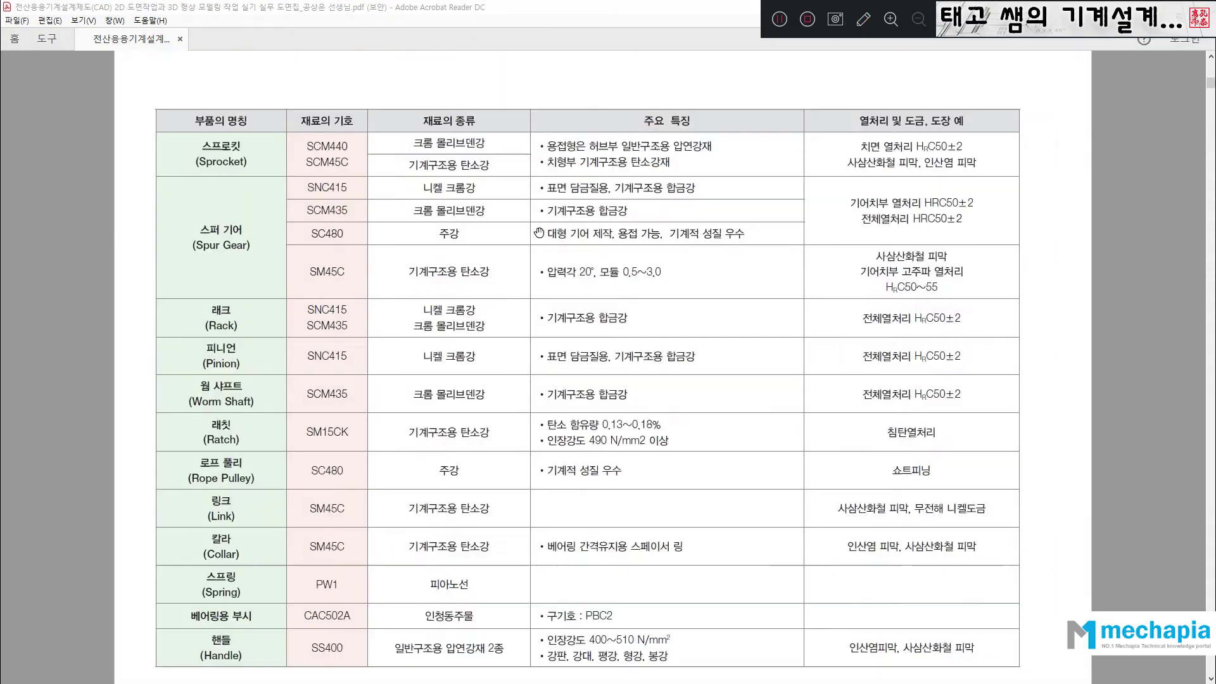
scroll(540, 226, down, 1)
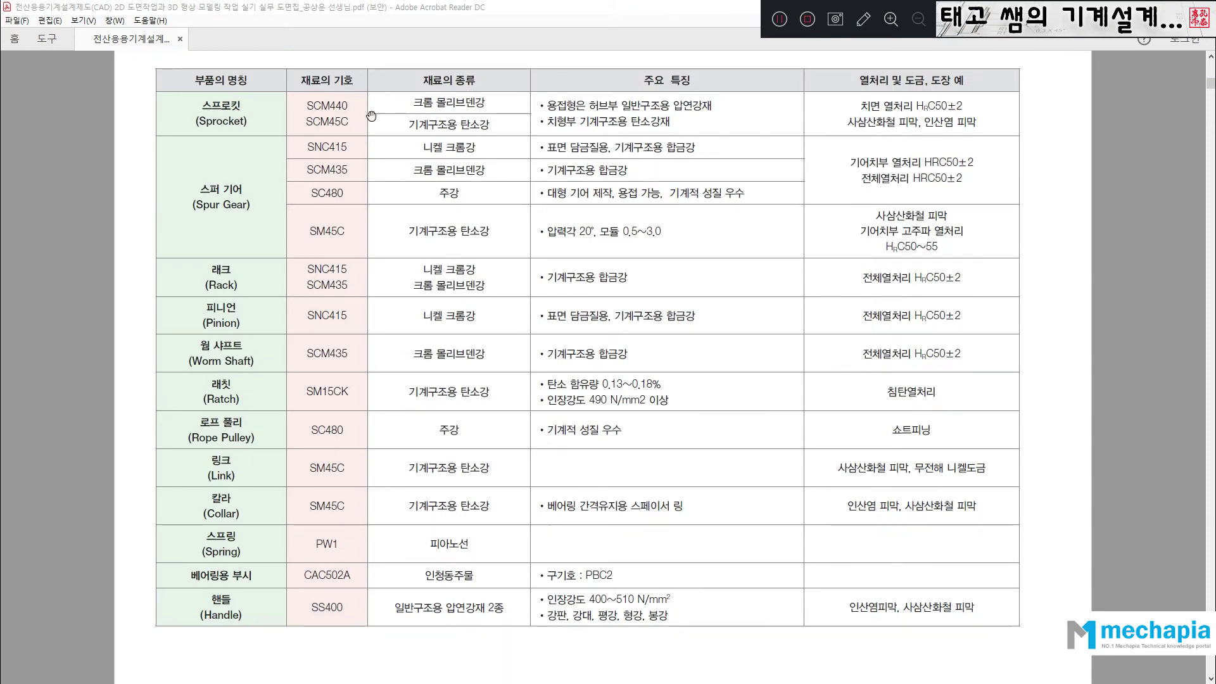
- Underline 스퍼 기어, SM45C, 기계구조용 탄소강 and module 0.5~3.0, and circle the 20° pressure angle
click(862, 19)
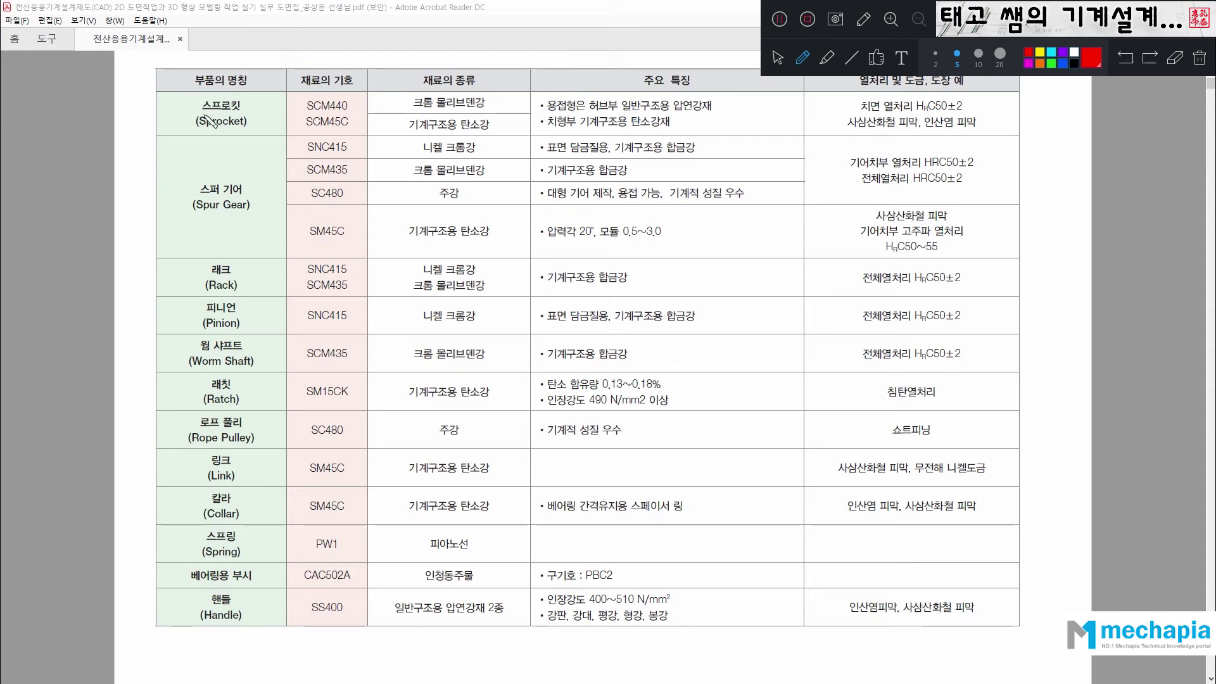
drag(198, 110, 239, 108)
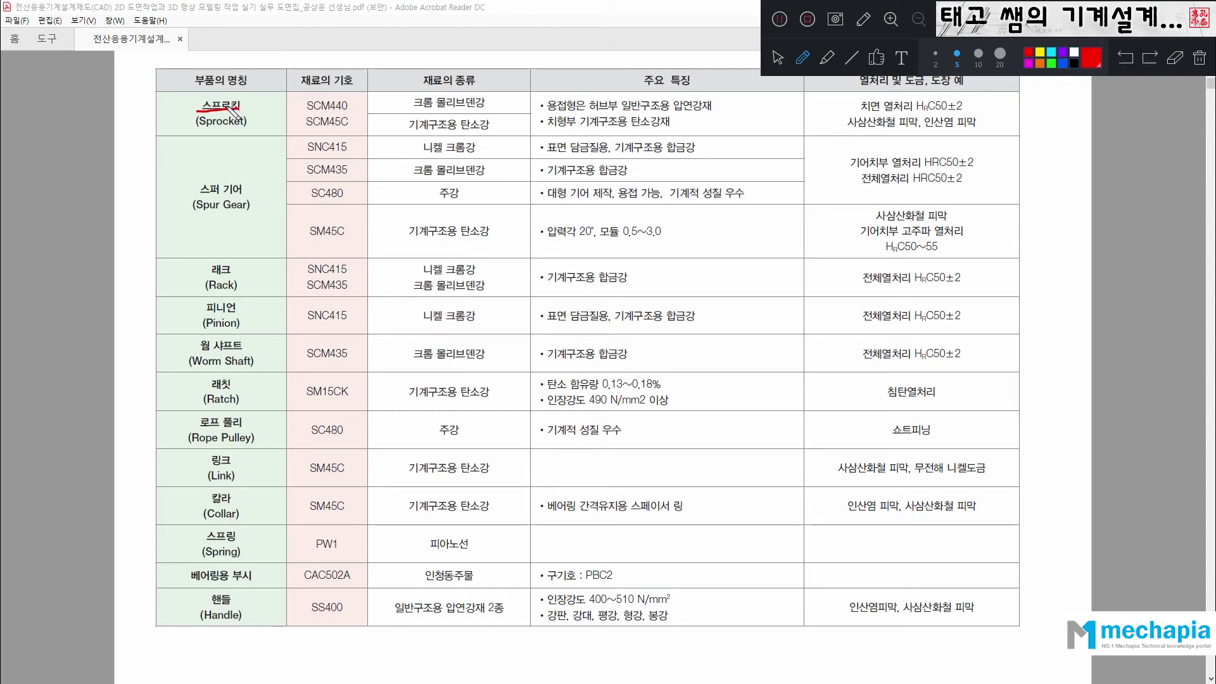
key(ctrl+z)
drag(200, 198, 242, 196)
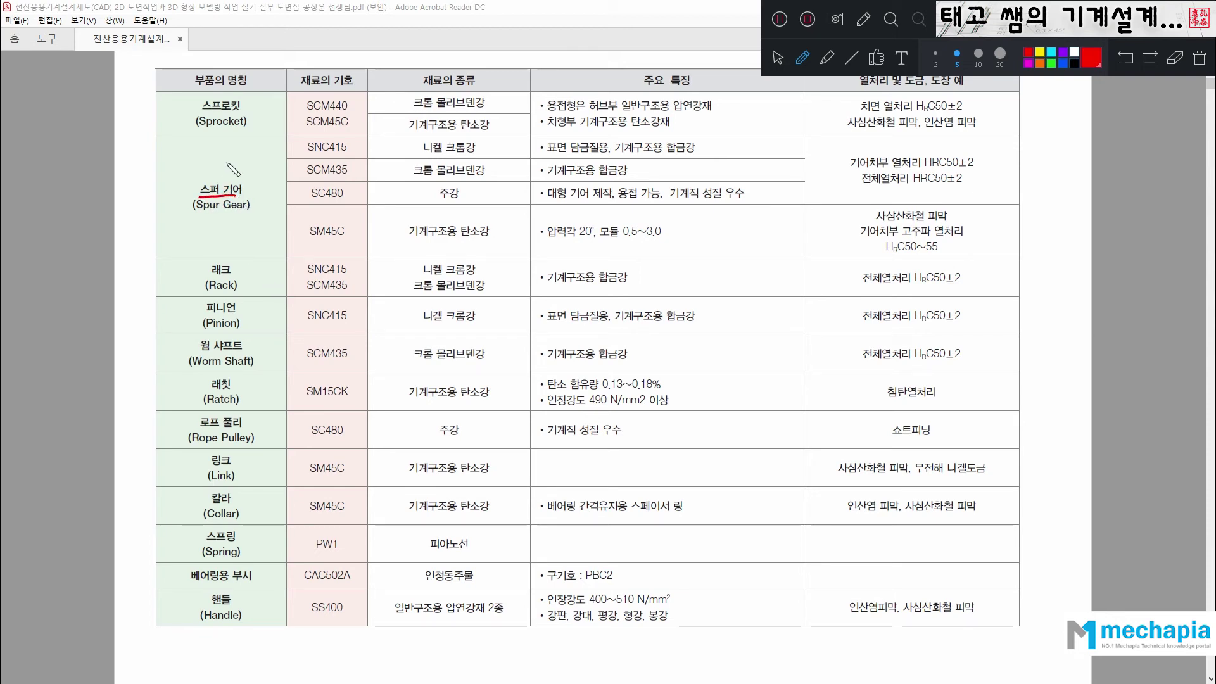
drag(308, 239, 494, 239)
mouse_move(594, 238)
mouse_down()
mouse_move(569, 235)
mouse_move(663, 237)
mouse_up()
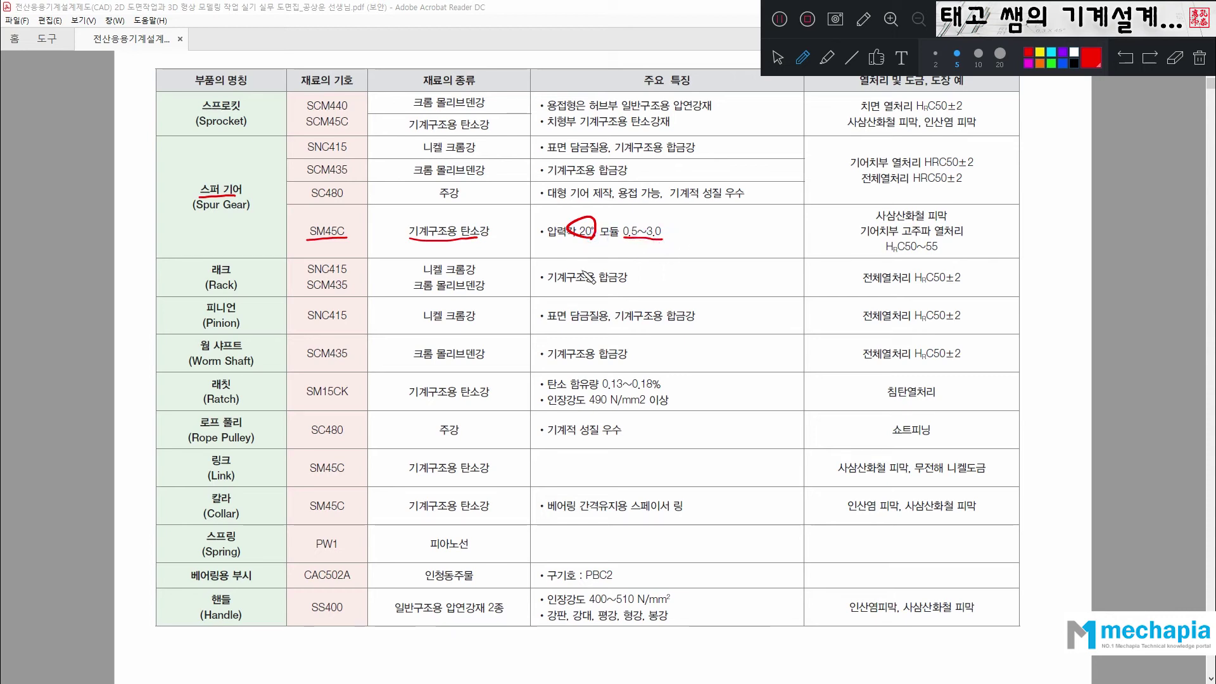
- Write M=2, 3 beside the spur gear's module range, circle 3.0 and box the SM45C material
mouse_move(697, 238)
mouse_down()
mouse_move(701, 223)
mouse_move(739, 235)
mouse_move(726, 251)
mouse_up()
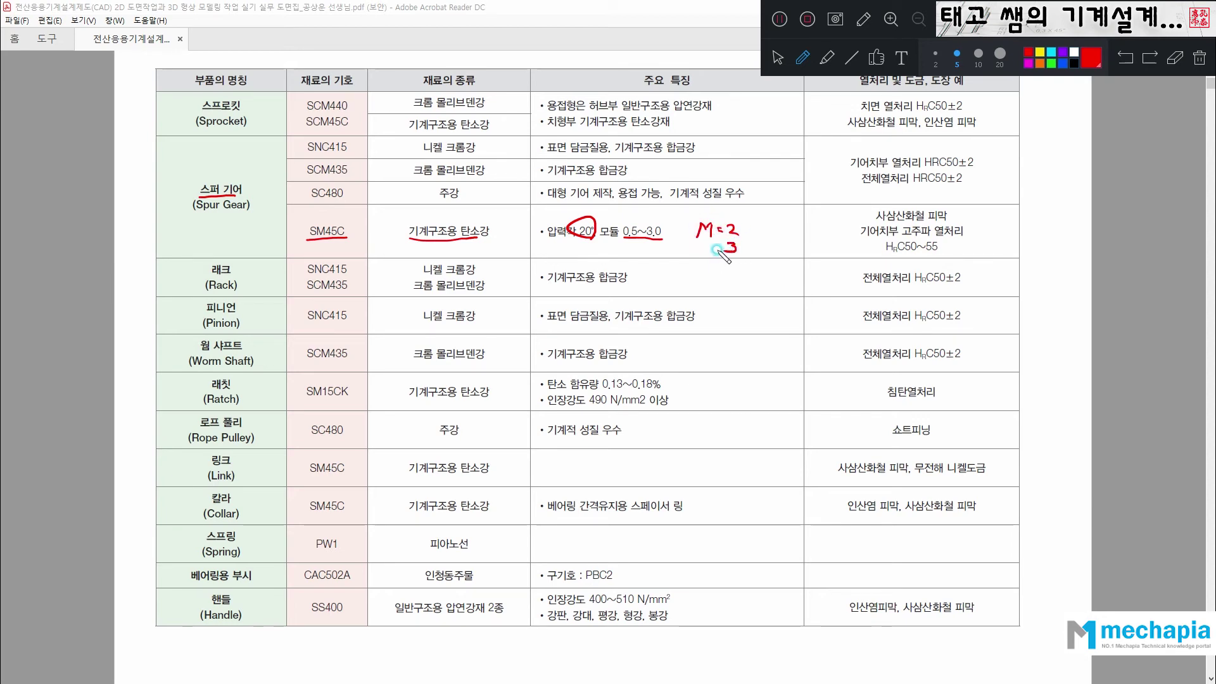
drag(653, 223, 661, 240)
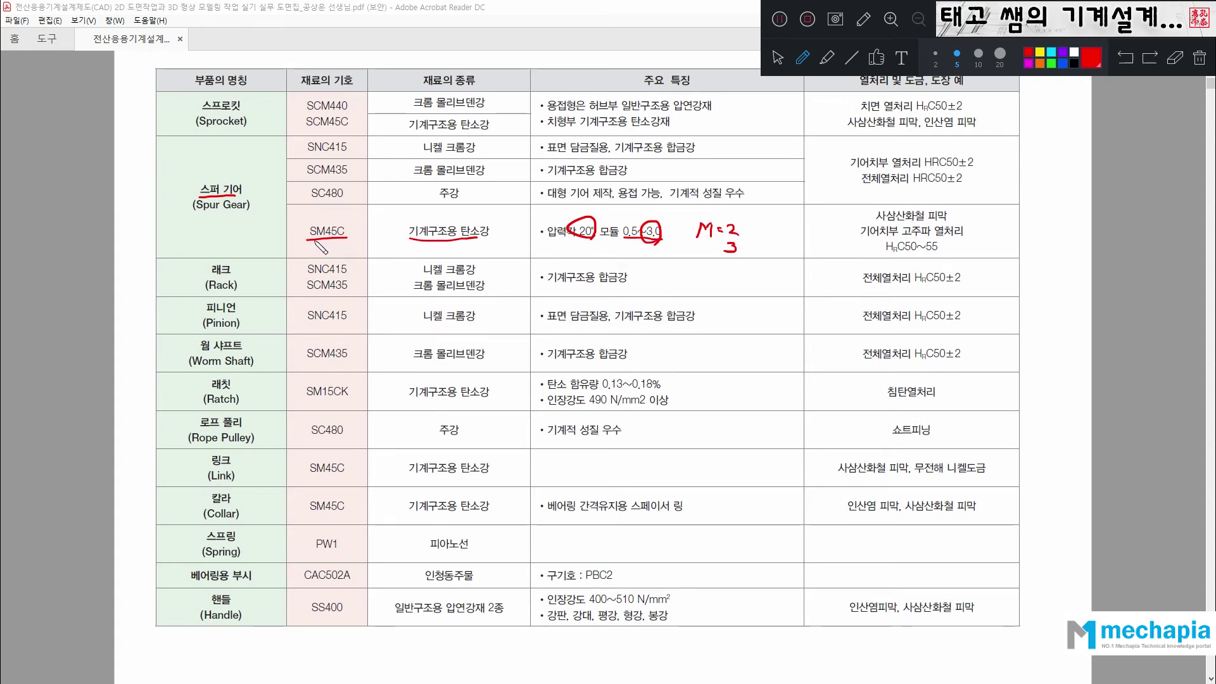
mouse_move(313, 239)
mouse_down()
mouse_move(305, 223)
mouse_move(345, 222)
mouse_move(347, 241)
mouse_up()
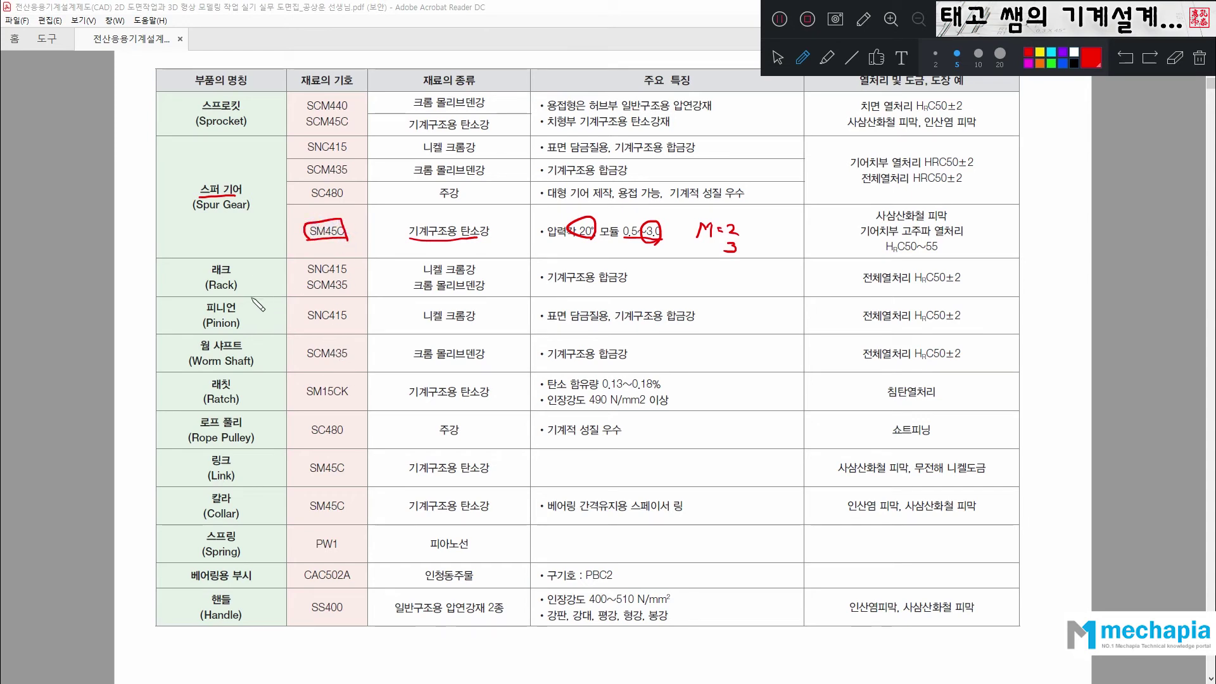
- Mark the rack, pinion, worm shaft, ratchet and rope pulley rows with red X marks
drag(245, 283, 253, 291)
mouse_move(251, 315)
mouse_down()
mouse_move(273, 366)
mouse_move(252, 406)
mouse_move(273, 443)
mouse_up()
drag(274, 428, 267, 443)
- Underline SM45C and 기계구조용 탄소강 in the link row, and mark the link, collar and spur gear names with O marks
drag(306, 480, 342, 478)
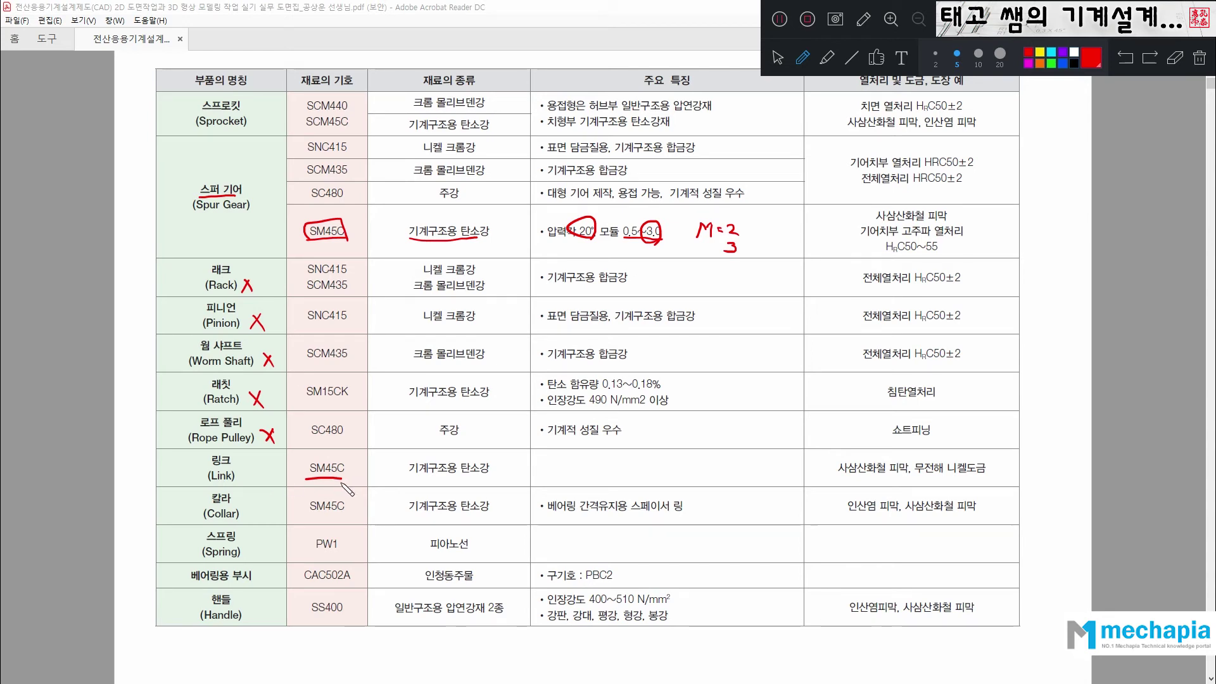
drag(410, 476, 487, 475)
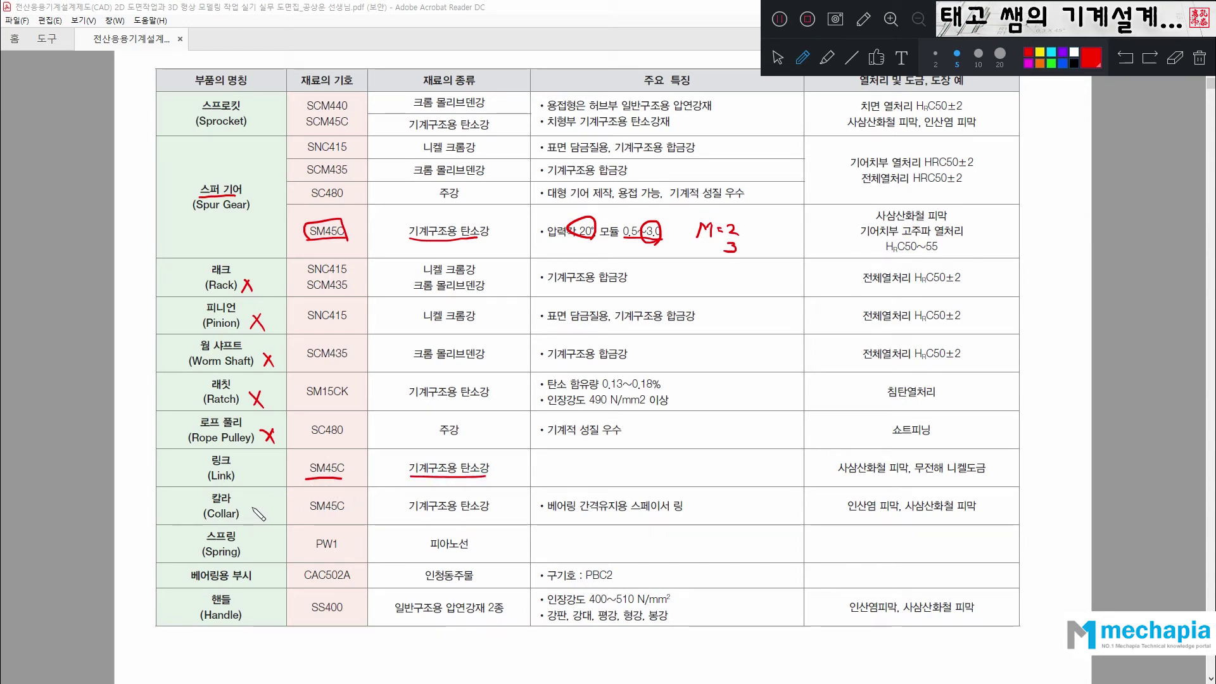
drag(250, 464, 247, 466)
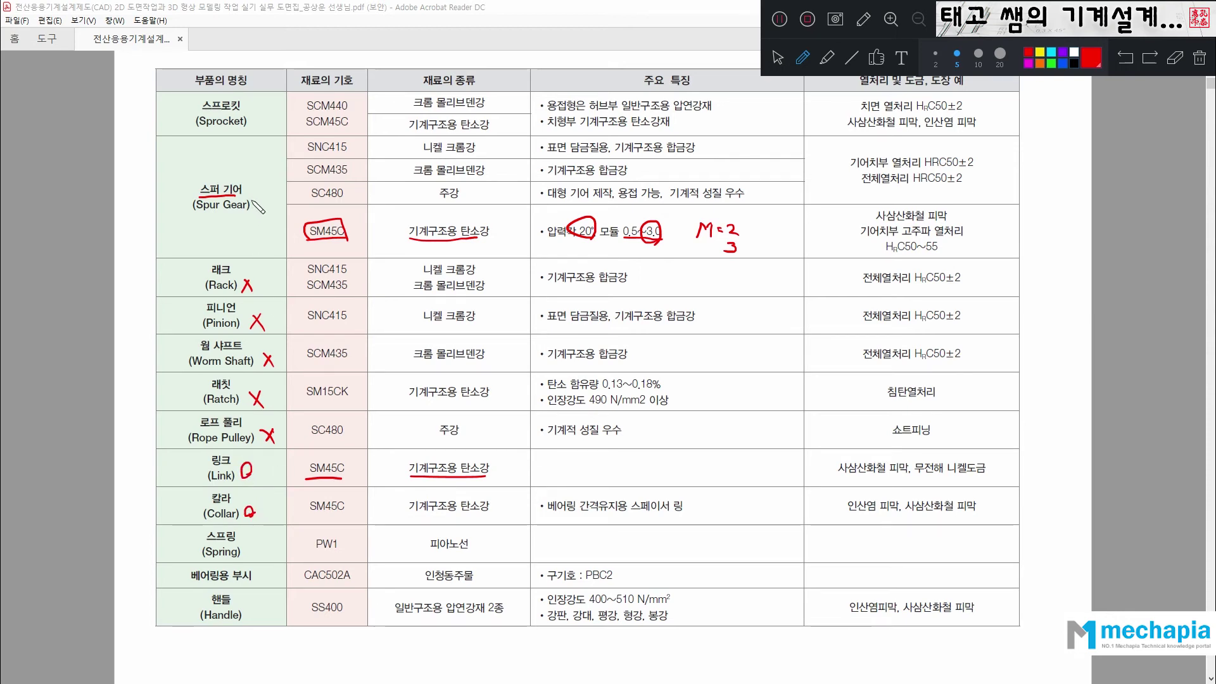
drag(257, 183, 255, 184)
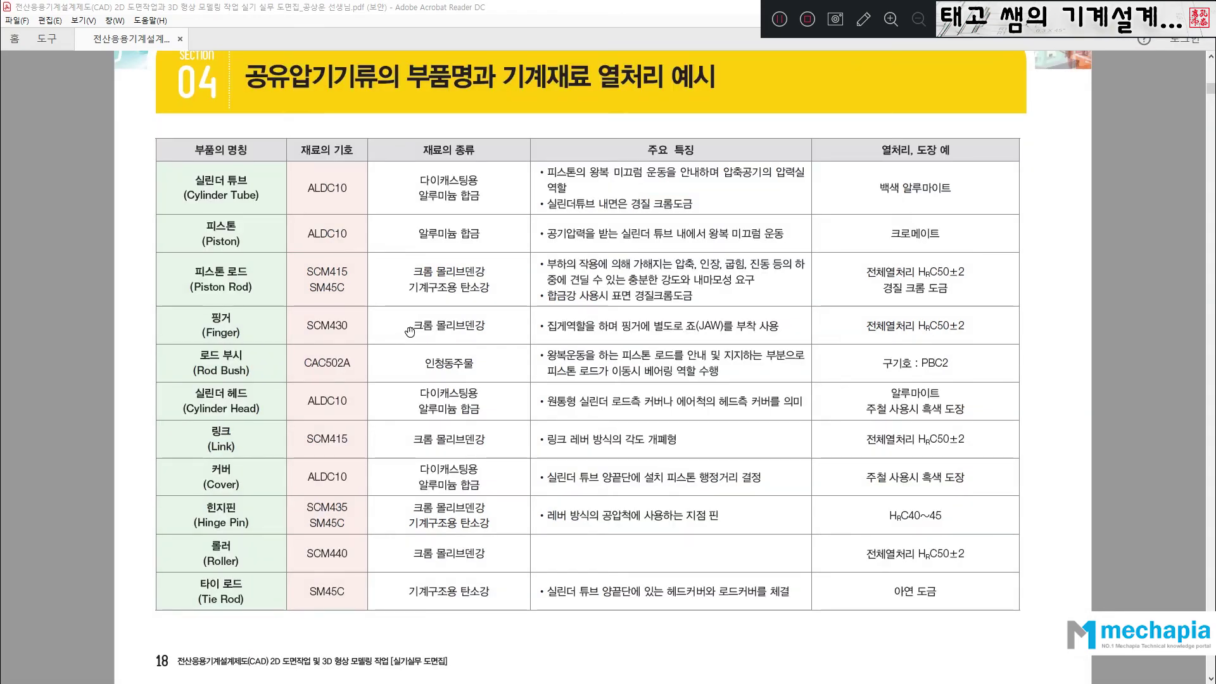
- Look through the Section 04 tables, heat treatment data and fit table up to the Section 07 notes, and return to the book cover
scroll(410, 332, down, 1)
scroll(410, 332, down, 15)
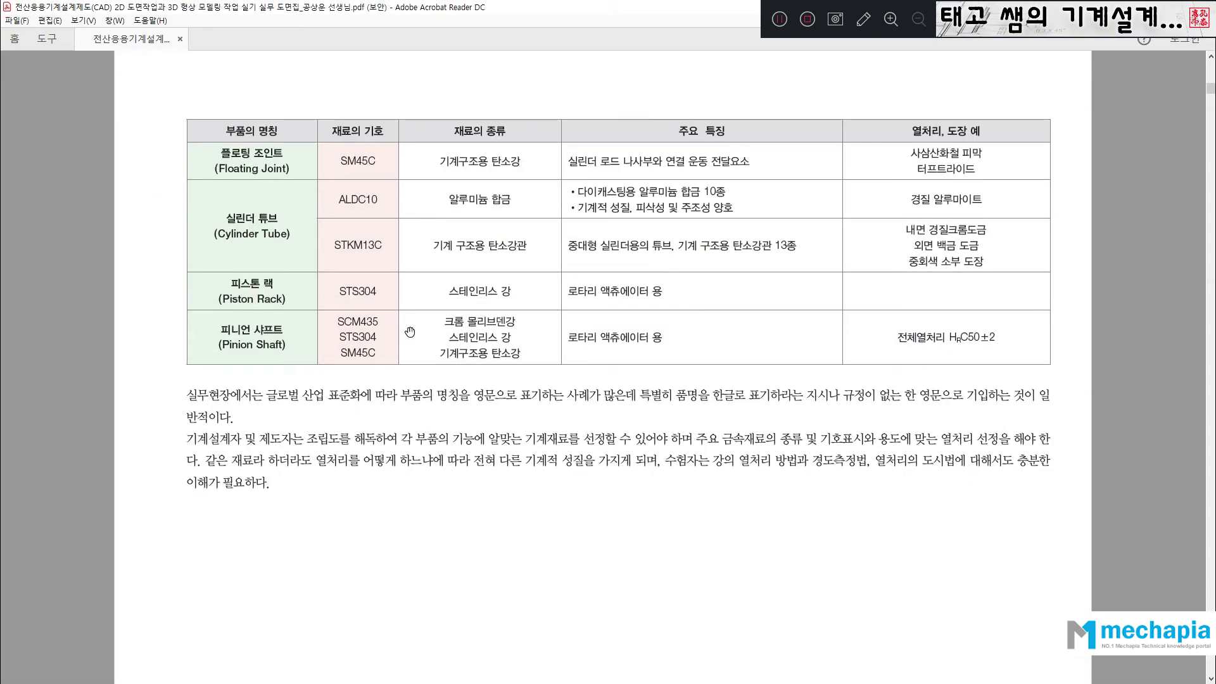
scroll(410, 332, down, 3)
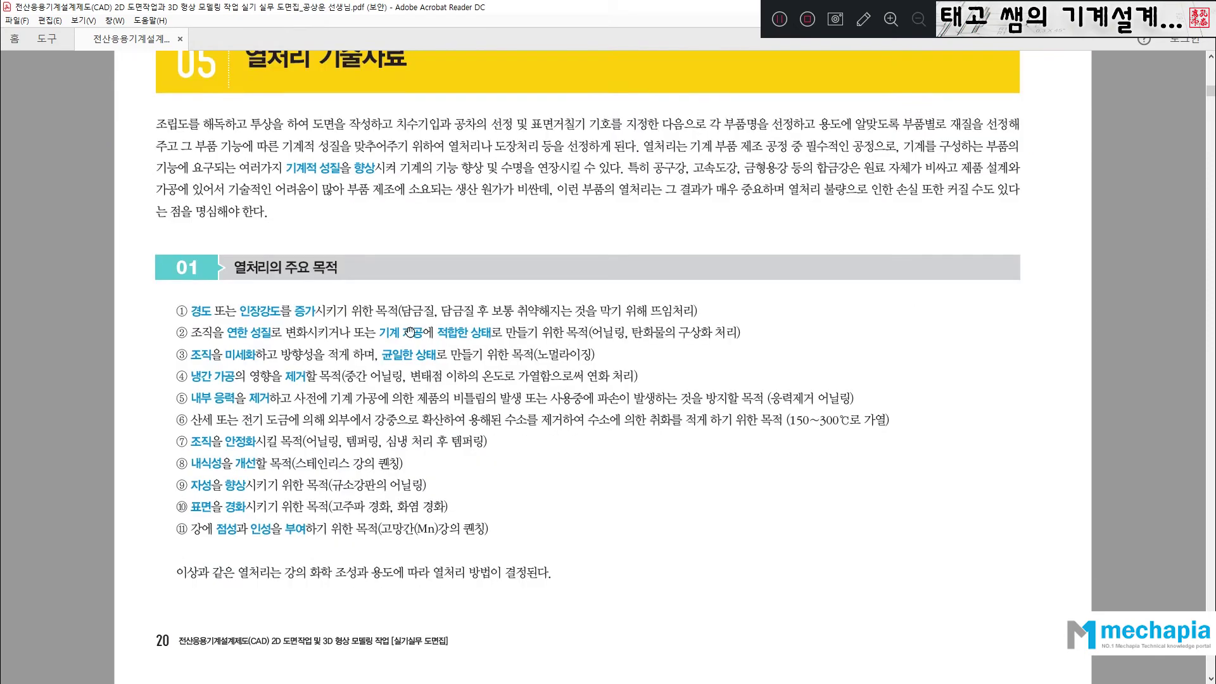
scroll(410, 332, down, 20)
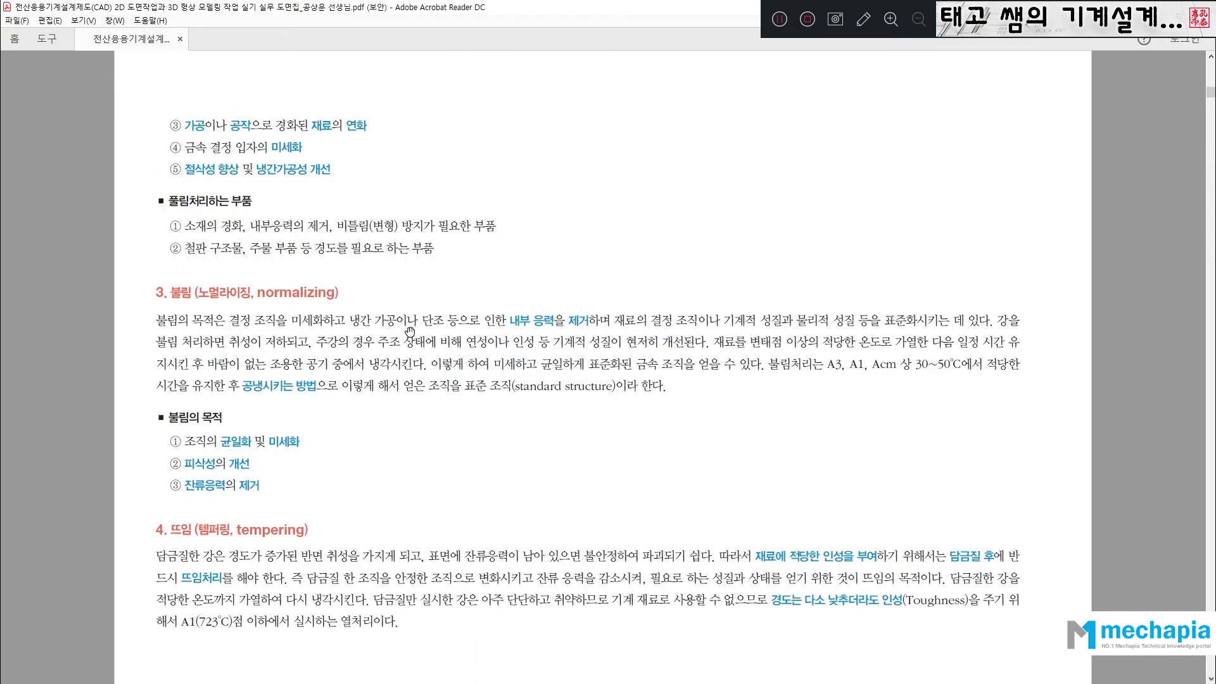
scroll(410, 332, down, 20)
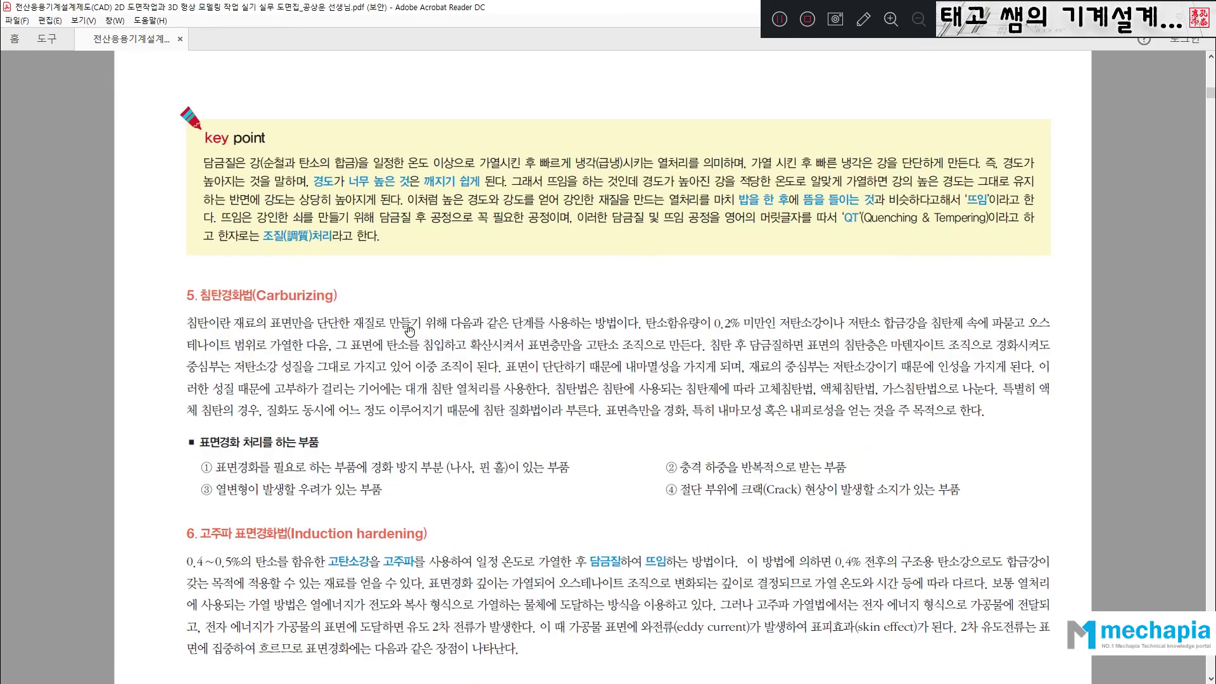
scroll(410, 331, down, 20)
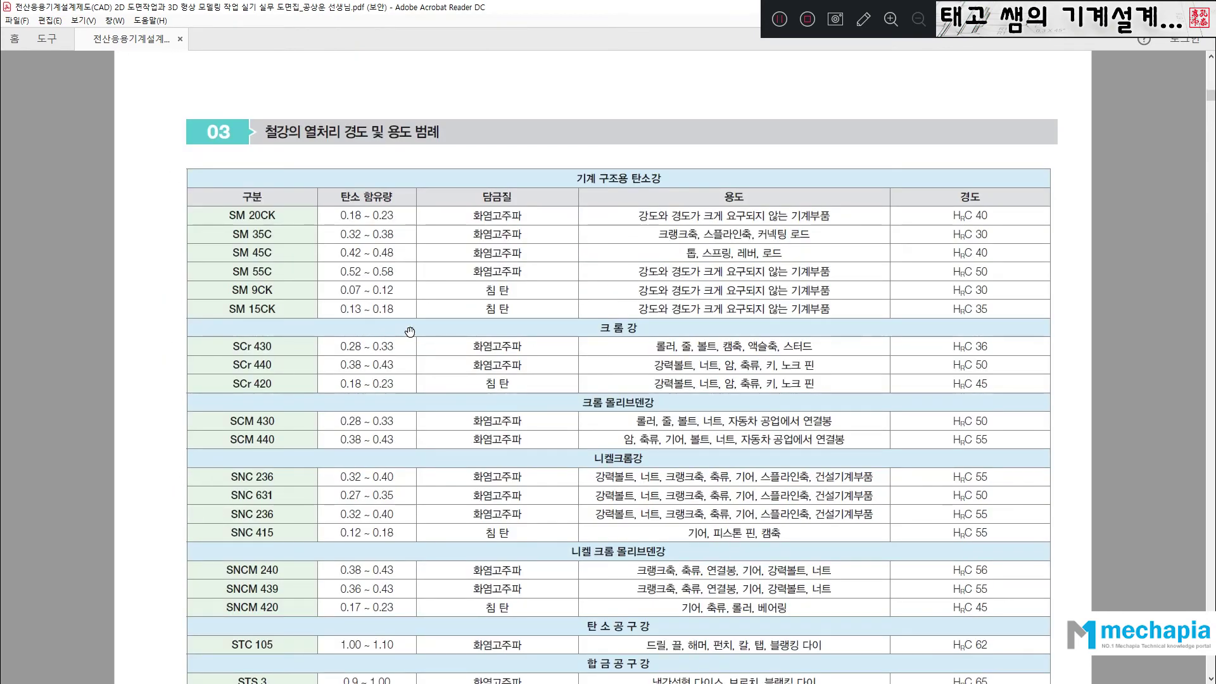
scroll(410, 332, down, 2)
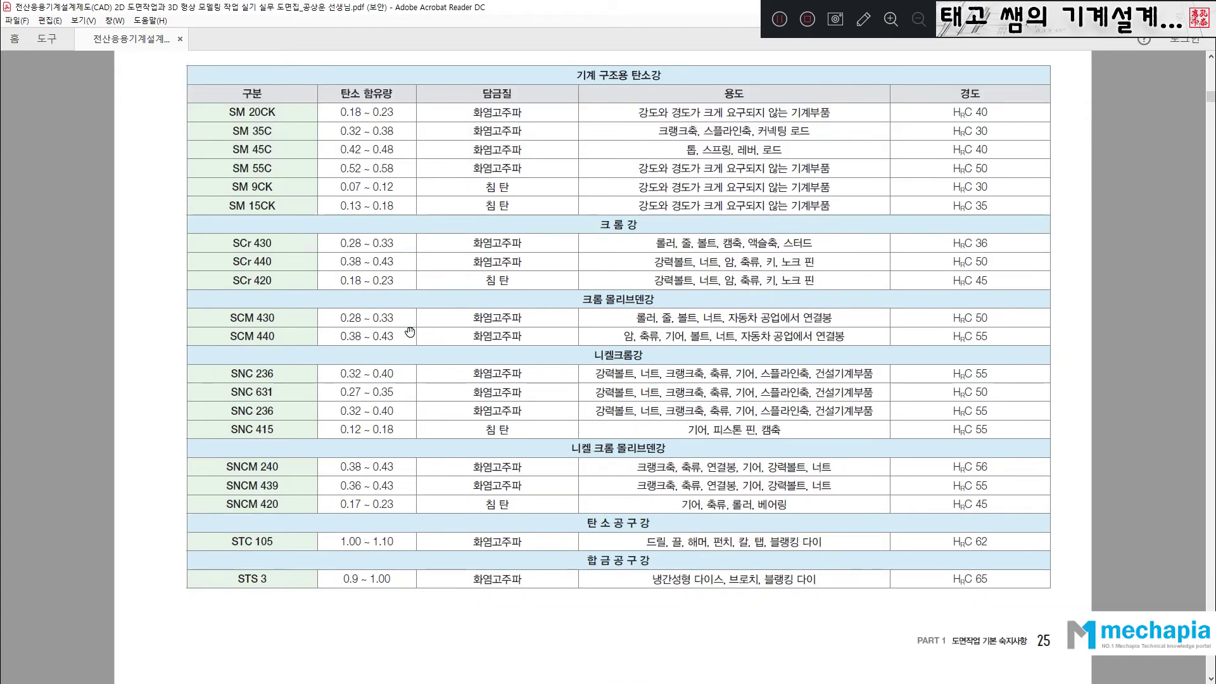
scroll(411, 332, down, 1)
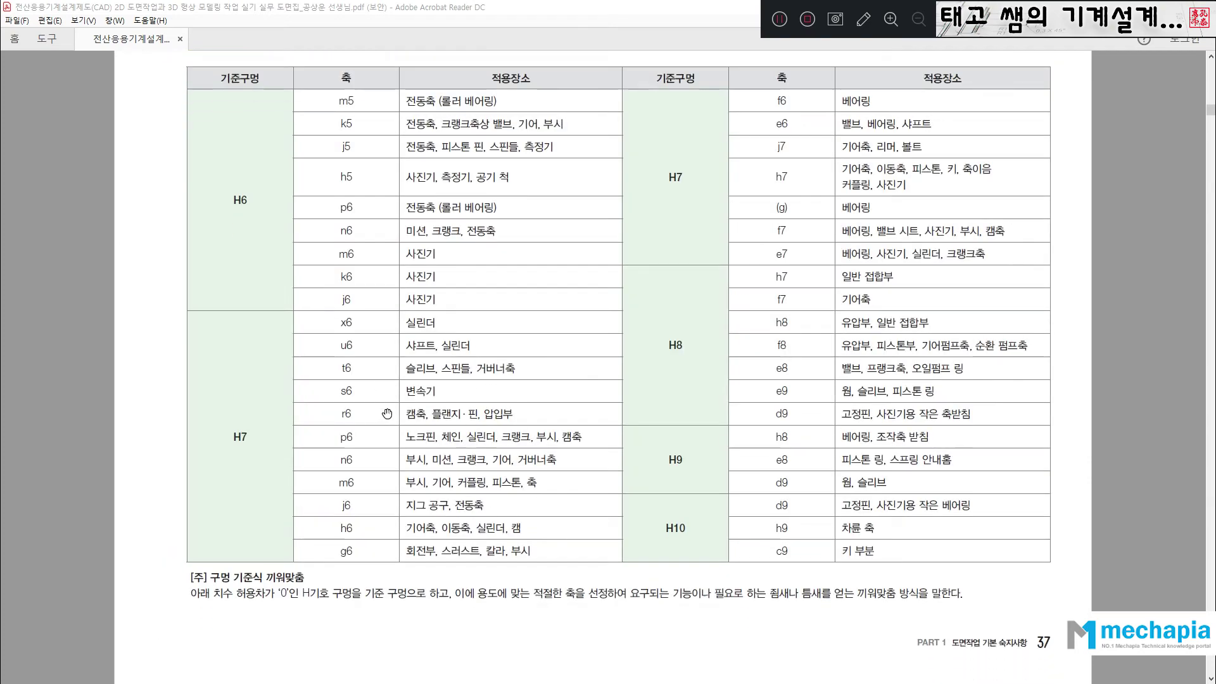
scroll(387, 413, down, 3)
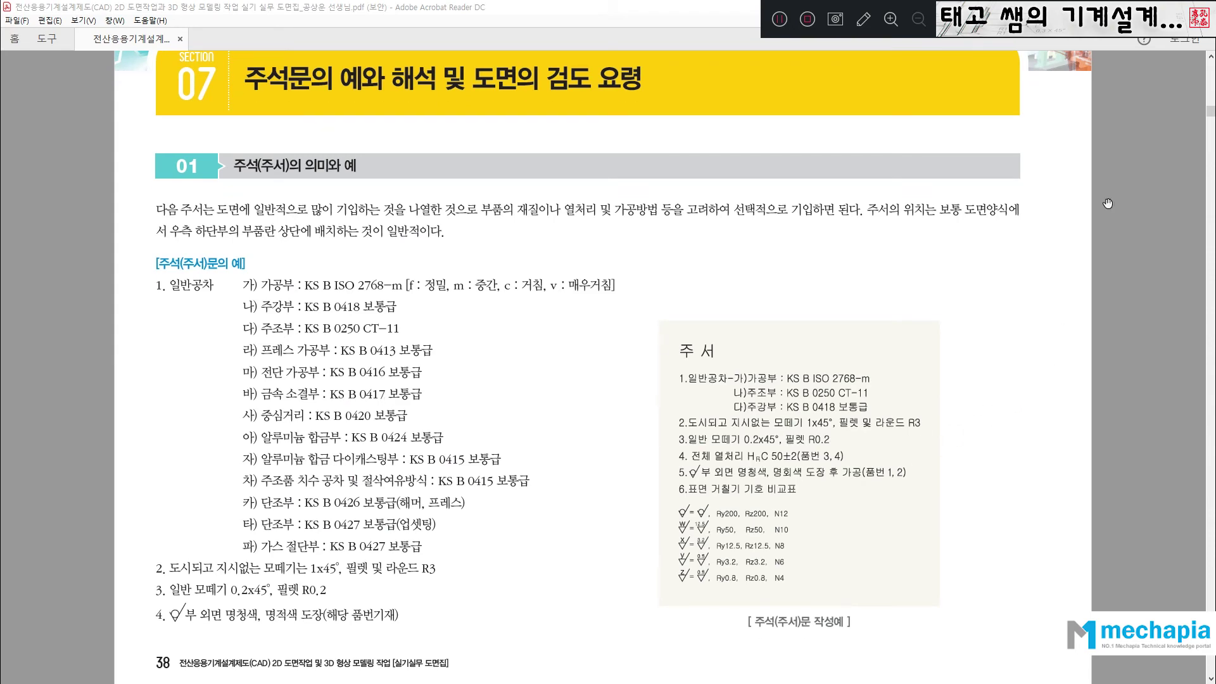
drag(1208, 112, 1208, 63)
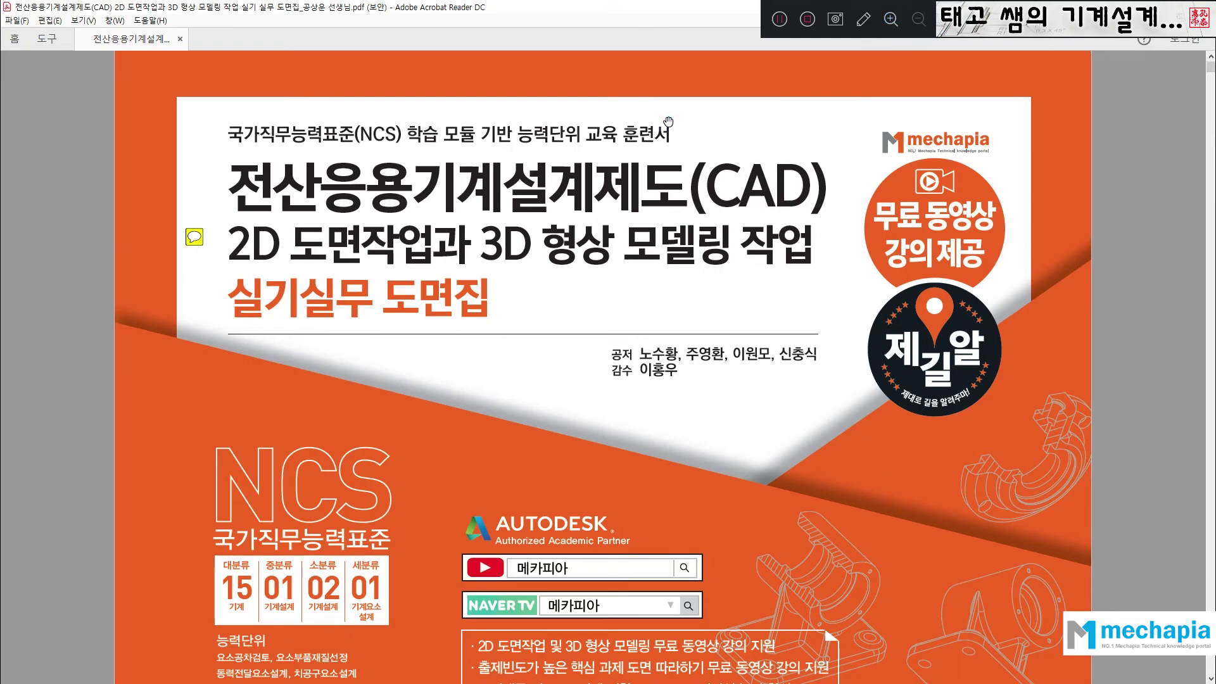
- In the AutoCAD practice drawing, complete note 2 with the degree sign after 1x45 and the text ", 필렛과 라운드 R3"
ctrl+scroll(668, 125, down, 1)
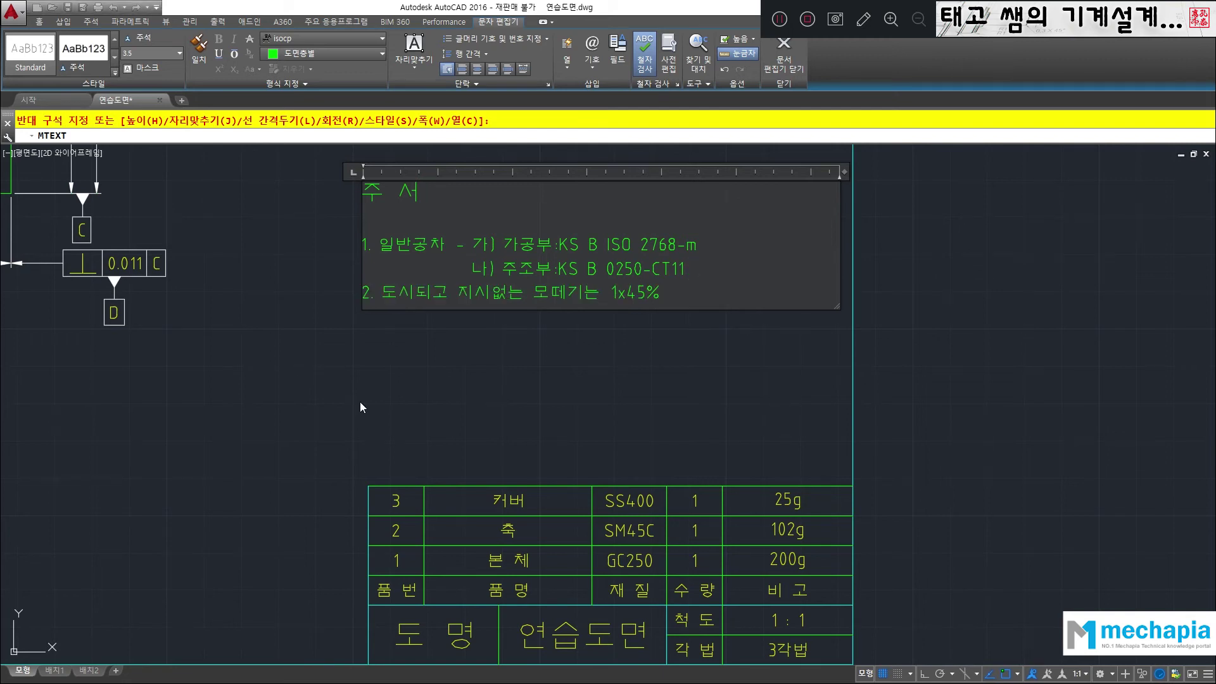
text(%d)
text(, )
text(필)
text(렛과 라운ㄷ)
text(ㅡ)
text( R3)
key(Return)
- Add note 3 reading "일반 모떼기는 0.2x45°"
text(3. dlfqks)
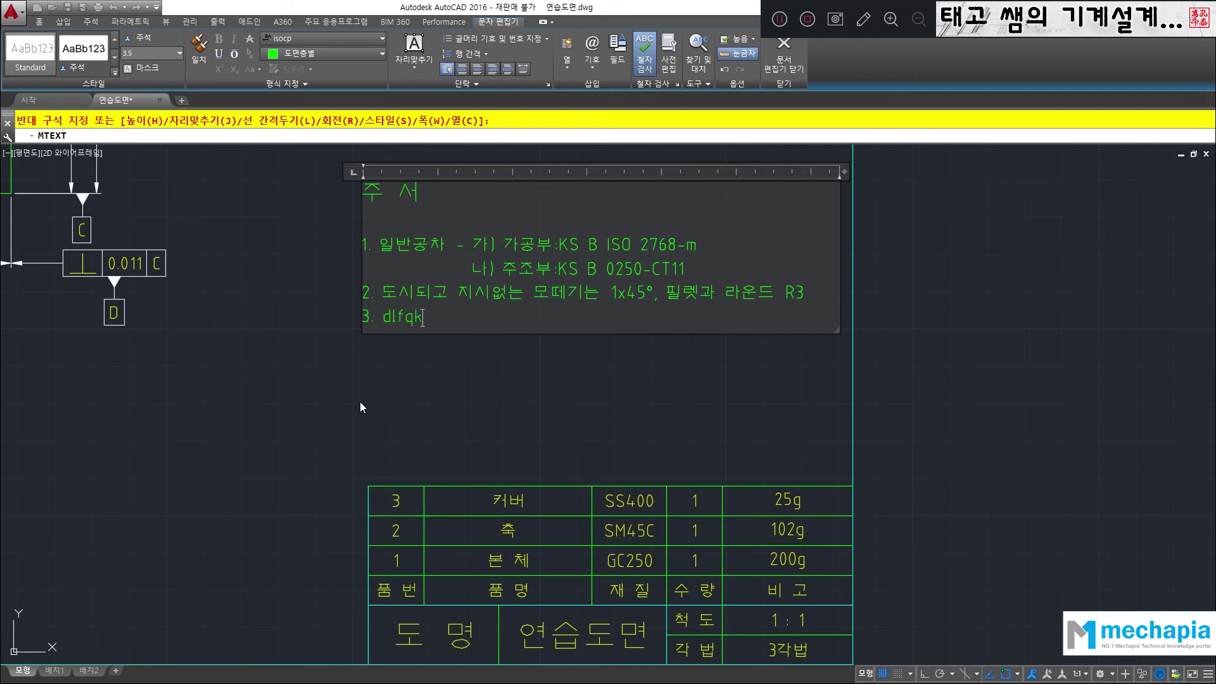
key(BackSpace)
key(BackSpace)
key(BackSpace)
key(BackSpace)
key(BackSpace)
key(BackSpace)
text(일바ㄴ 모떼기는 )
text(0.2)
text(x)
text(45)
text(%%ㅇ)
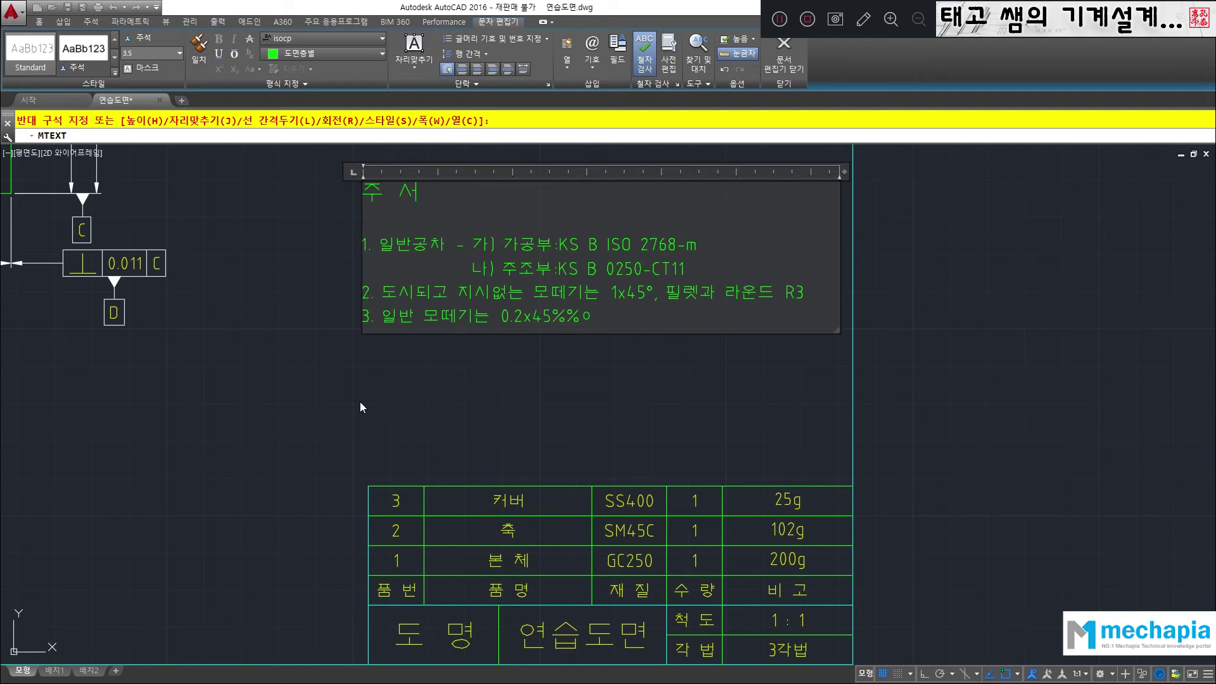
text(d)
key(Return)
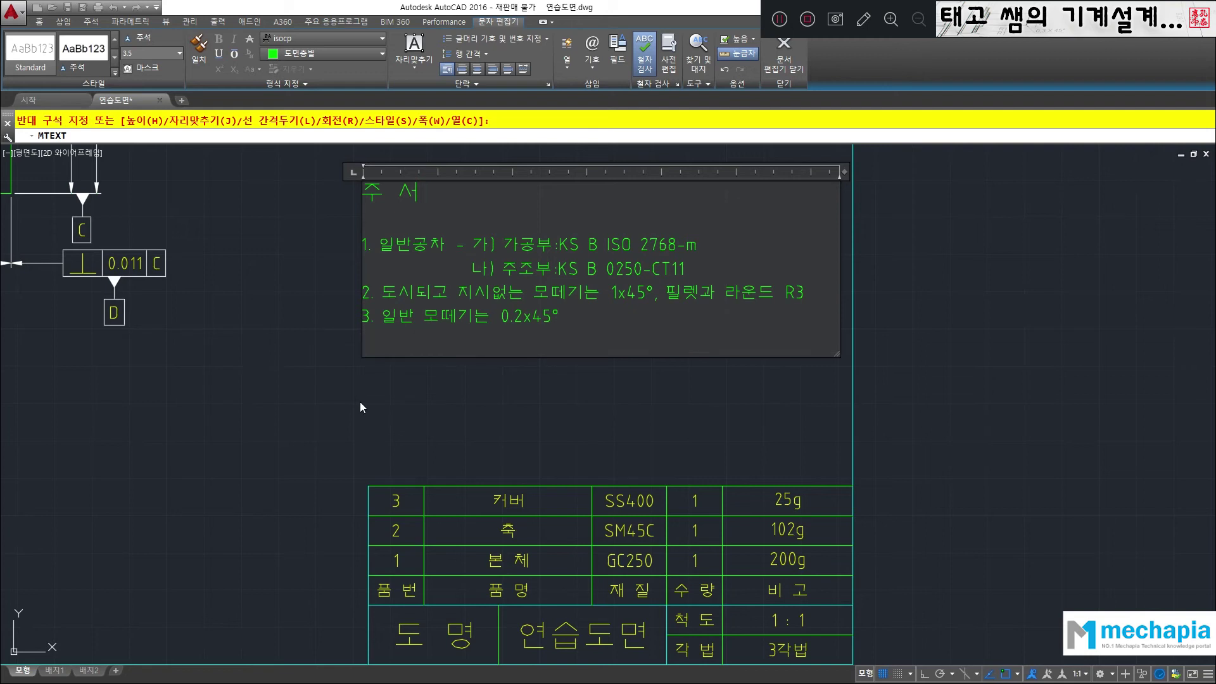
- Add note 4 reading "부위 외면 명록색, 내면 광명단" with a gap after its number, and start note 5
text(4.    부위 외면 명록새, 내면 광명단)
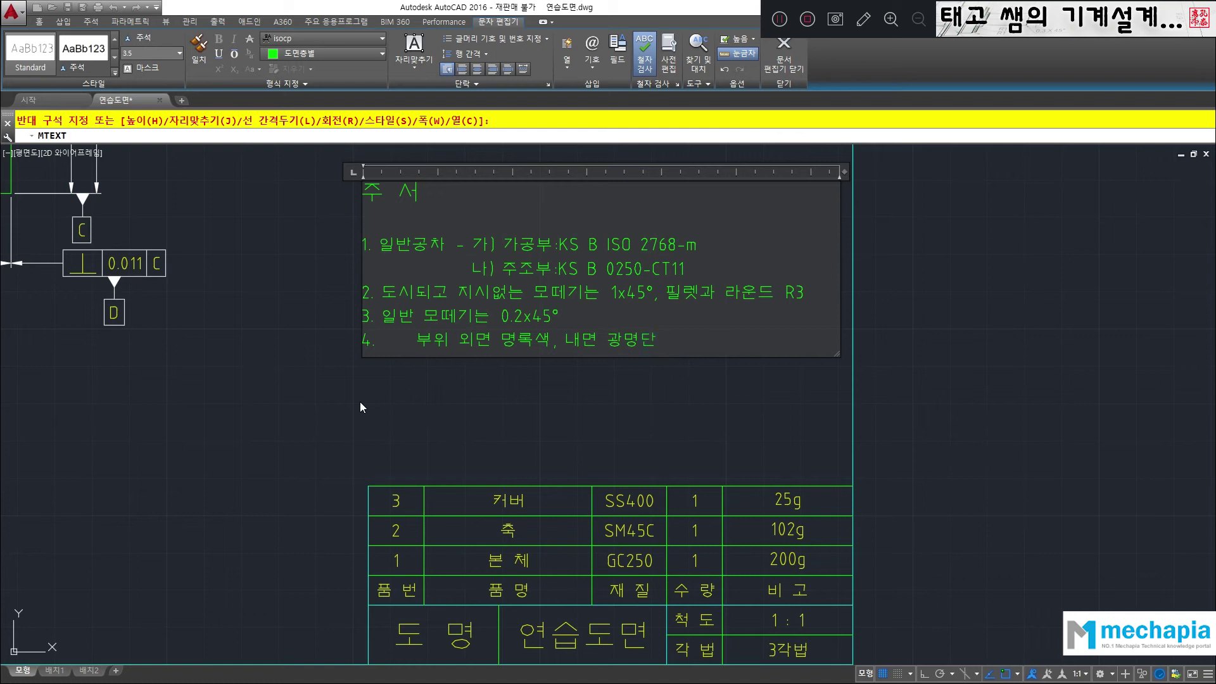
key(Return)
text(5.)
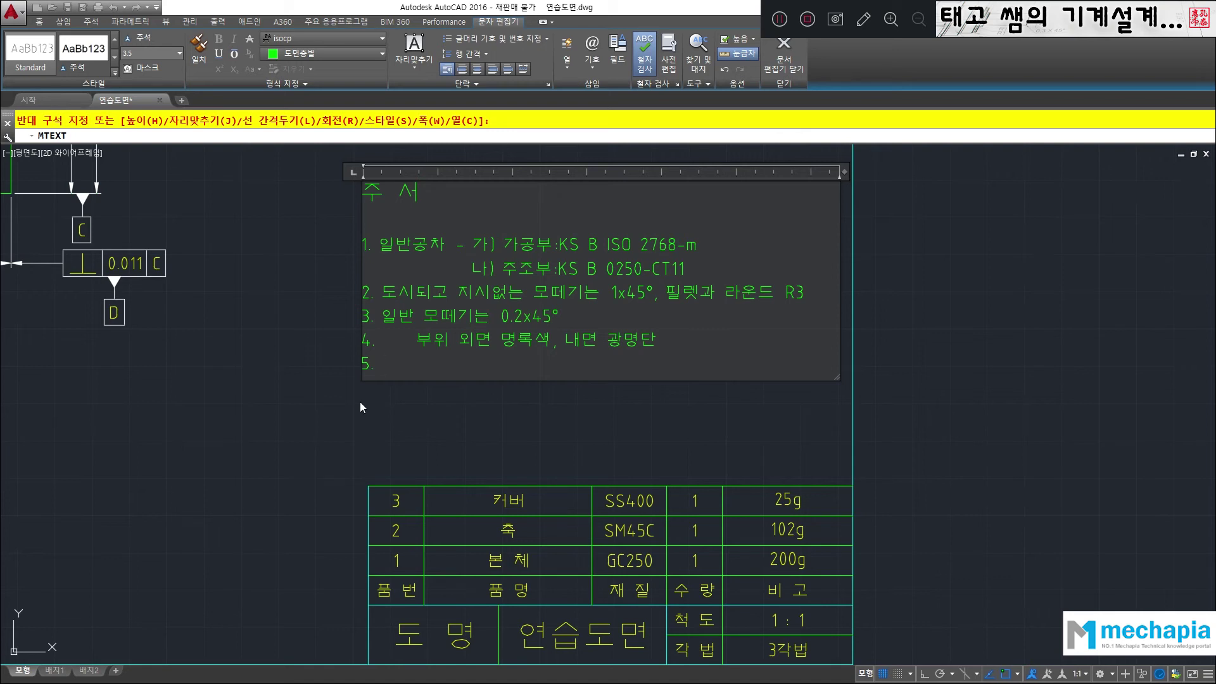
- Underline note 4 in red, circle its number and handwrite 동력전달, 편심구동 beside it
key(ctrl+shift+1)
drag(357, 350, 656, 358)
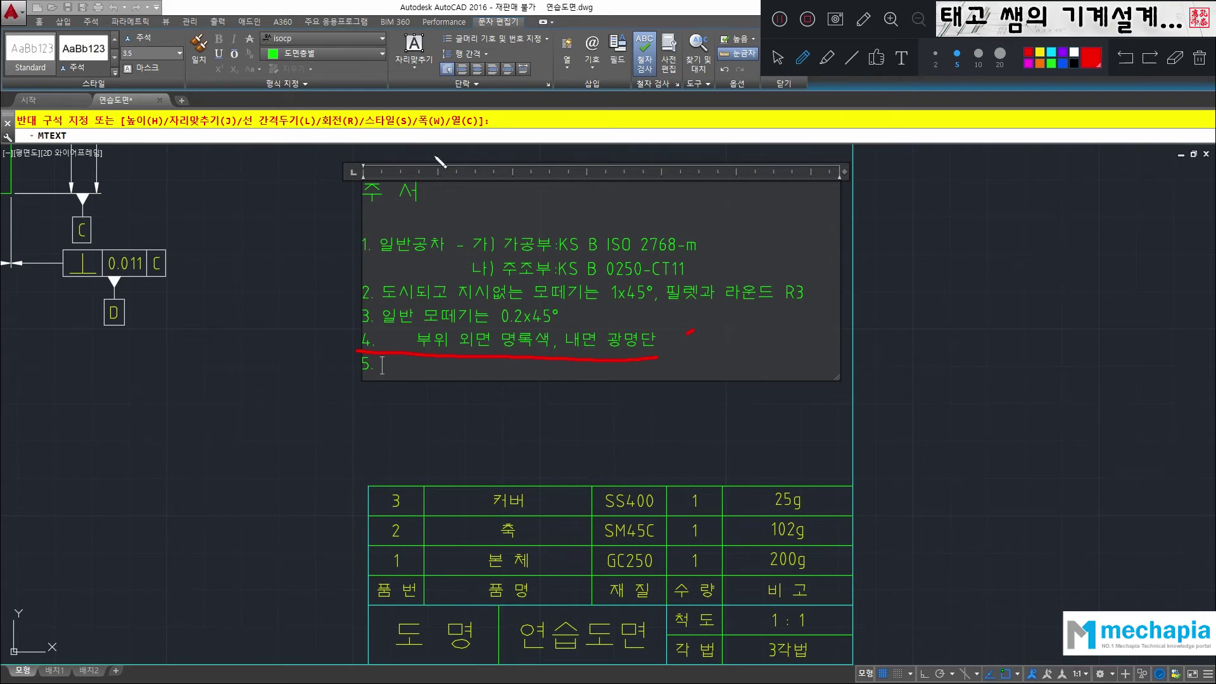
mouse_move(686, 339)
mouse_down()
mouse_move(728, 348)
mouse_move(769, 325)
mouse_move(785, 334)
mouse_move(808, 319)
mouse_move(824, 335)
mouse_move(839, 318)
mouse_move(863, 323)
mouse_move(872, 305)
mouse_move(889, 310)
mouse_move(879, 318)
mouse_up()
drag(374, 345, 367, 336)
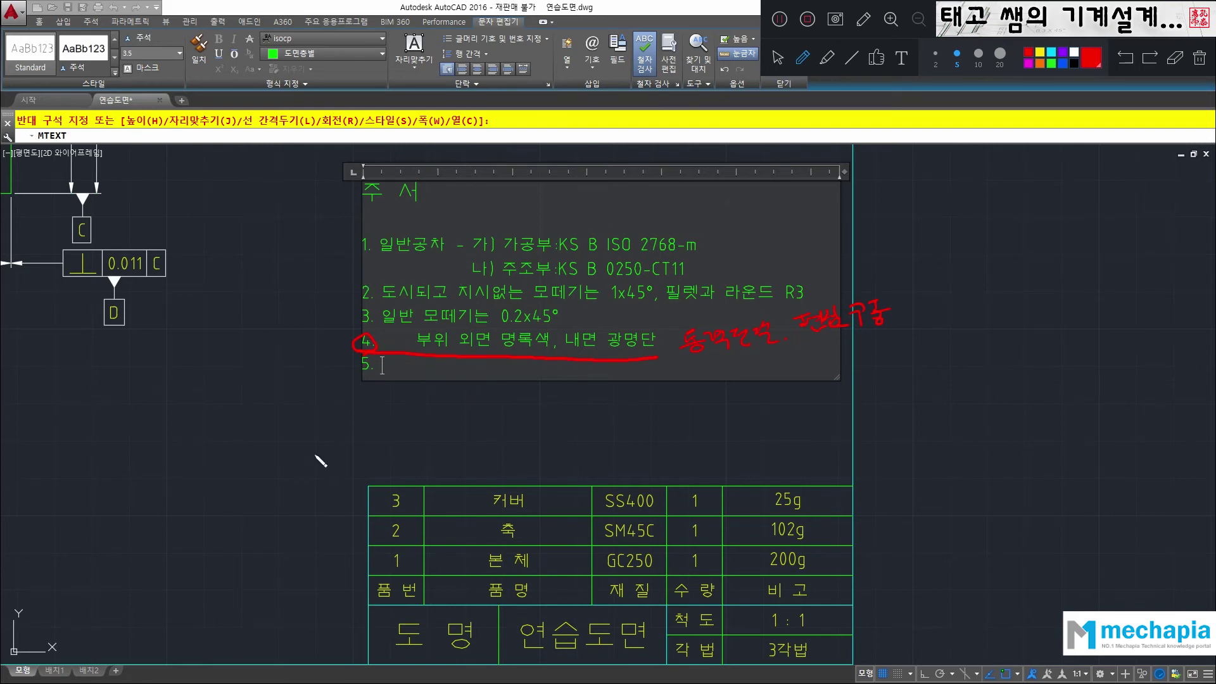
mouse_move(384, 342)
mouse_down()
mouse_move(741, 348)
mouse_move(863, 332)
mouse_move(864, 307)
mouse_move(697, 339)
mouse_up()
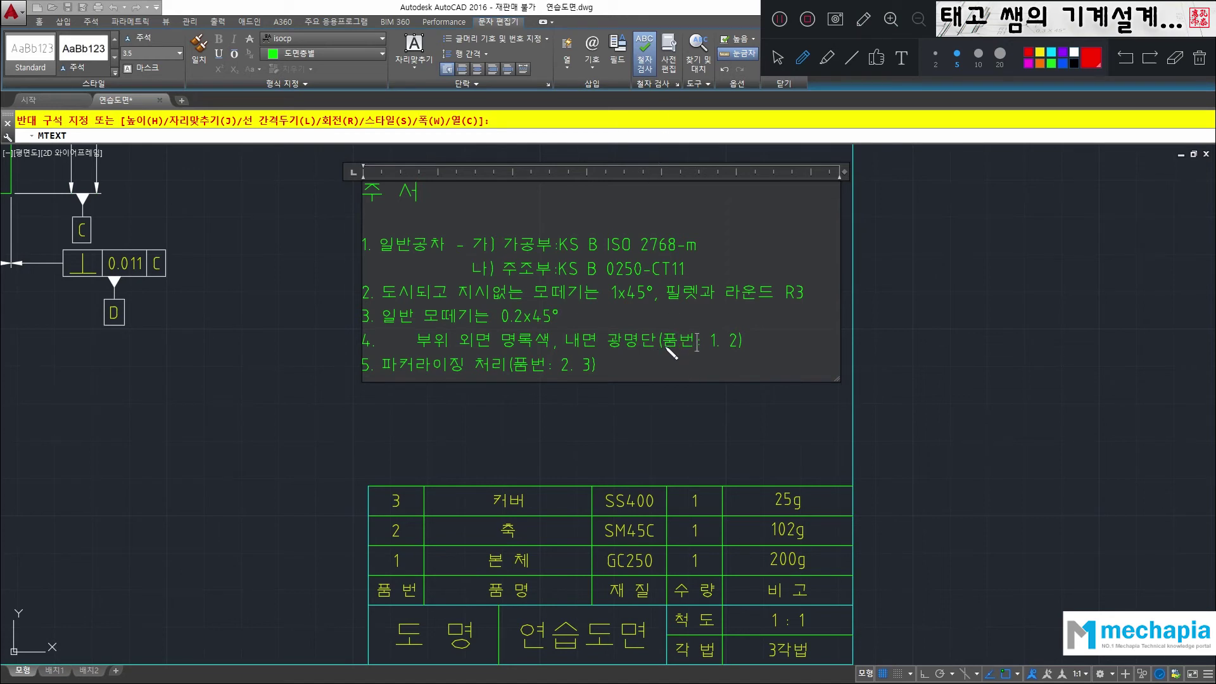
- Circle and underline part numbers 1 and 2 in note 4, and handwrite red remarks beside notes 4 and 5
mouse_move(711, 328)
mouse_down()
mouse_move(730, 347)
mouse_move(740, 329)
mouse_up()
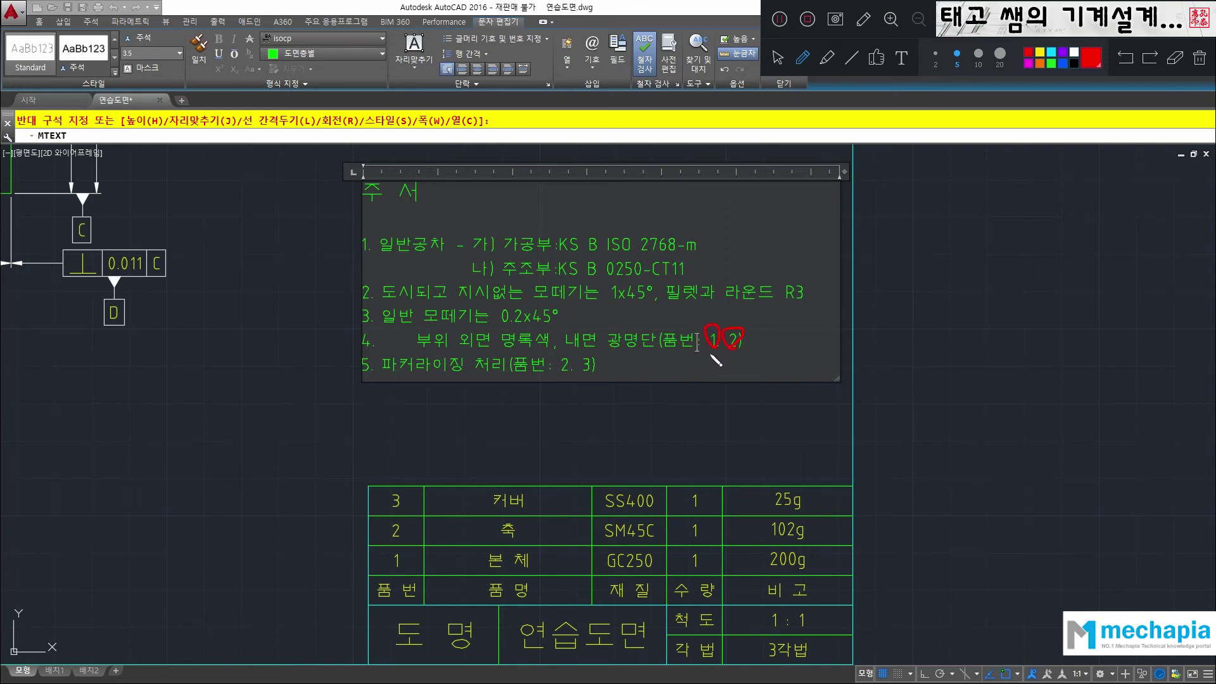
drag(710, 349, 741, 348)
drag(599, 366, 676, 373)
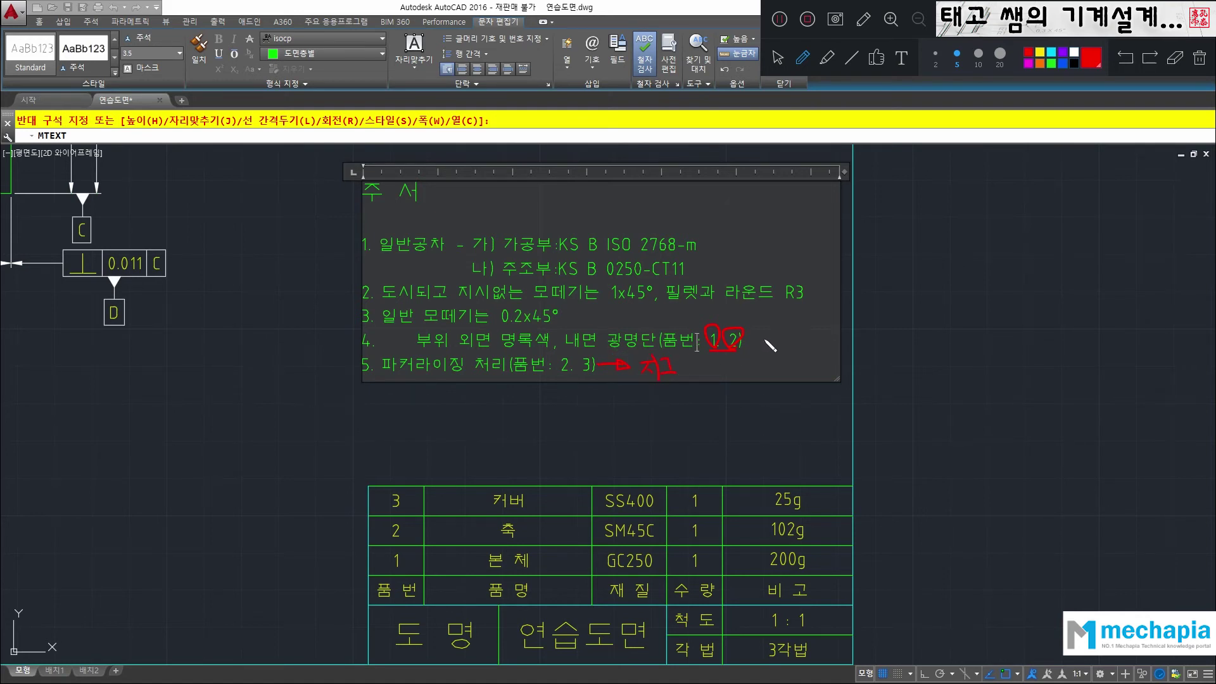
mouse_move(785, 330)
mouse_down()
mouse_move(818, 349)
mouse_move(852, 336)
mouse_up()
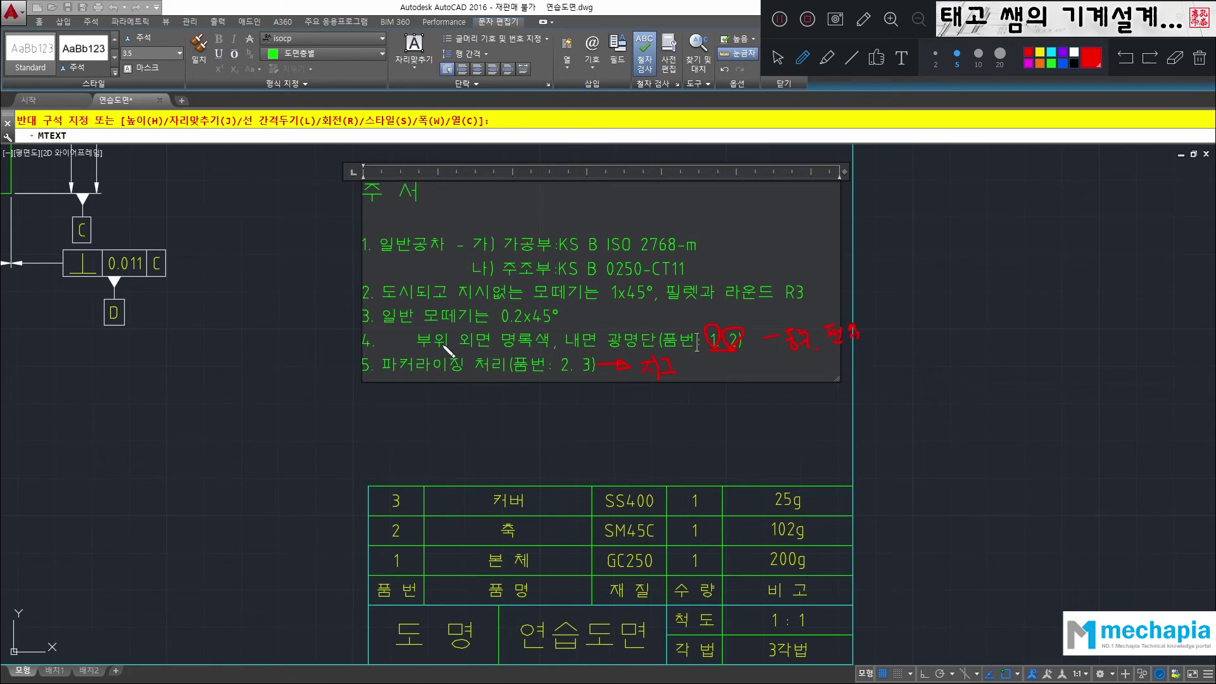
- Mark part number 2 in note 5 in red, erase all red marks and leave the drawing mode
drag(354, 336, 344, 352)
right_drag(350, 348, 376, 415)
right_drag(348, 364, 353, 339)
mouse_move(511, 373)
mouse_down()
mouse_move(592, 375)
mouse_move(510, 364)
mouse_move(514, 353)
mouse_move(546, 354)
mouse_move(512, 374)
mouse_up()
mouse_move(519, 368)
right_down()
mouse_move(514, 376)
mouse_move(531, 374)
right_up()
drag(563, 372, 560, 379)
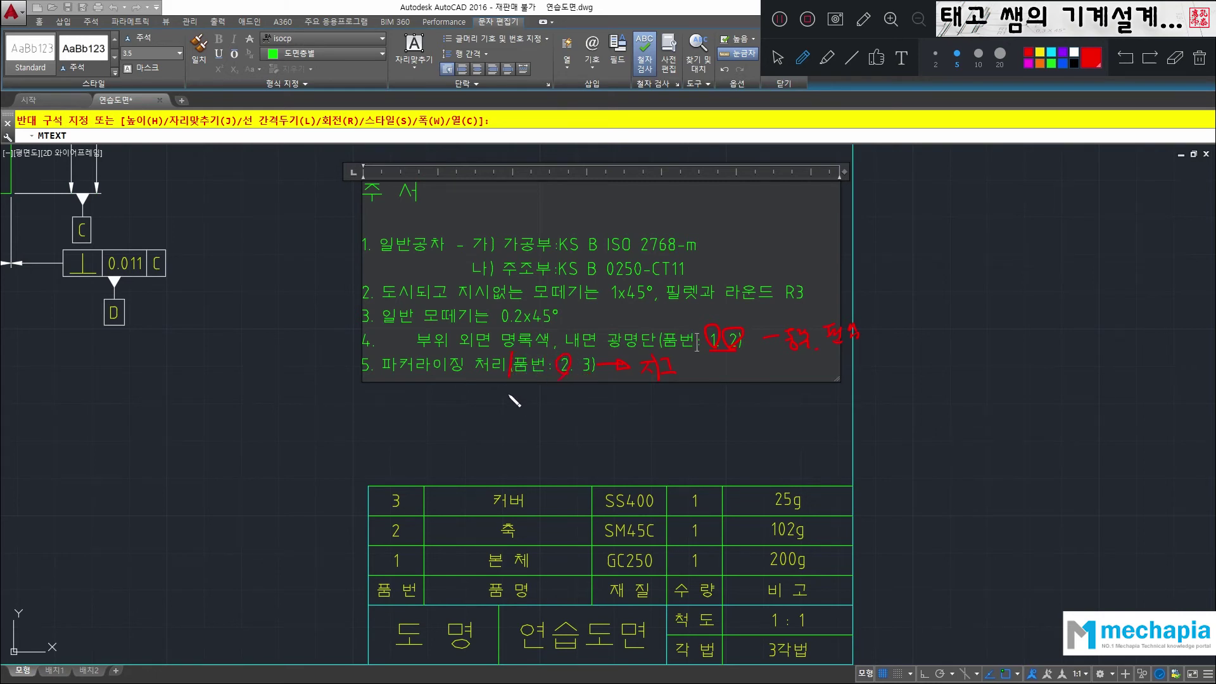
right_drag(556, 372, 647, 363)
mouse_move(724, 337)
right_down()
mouse_move(722, 354)
mouse_move(859, 330)
mouse_move(814, 327)
right_up()
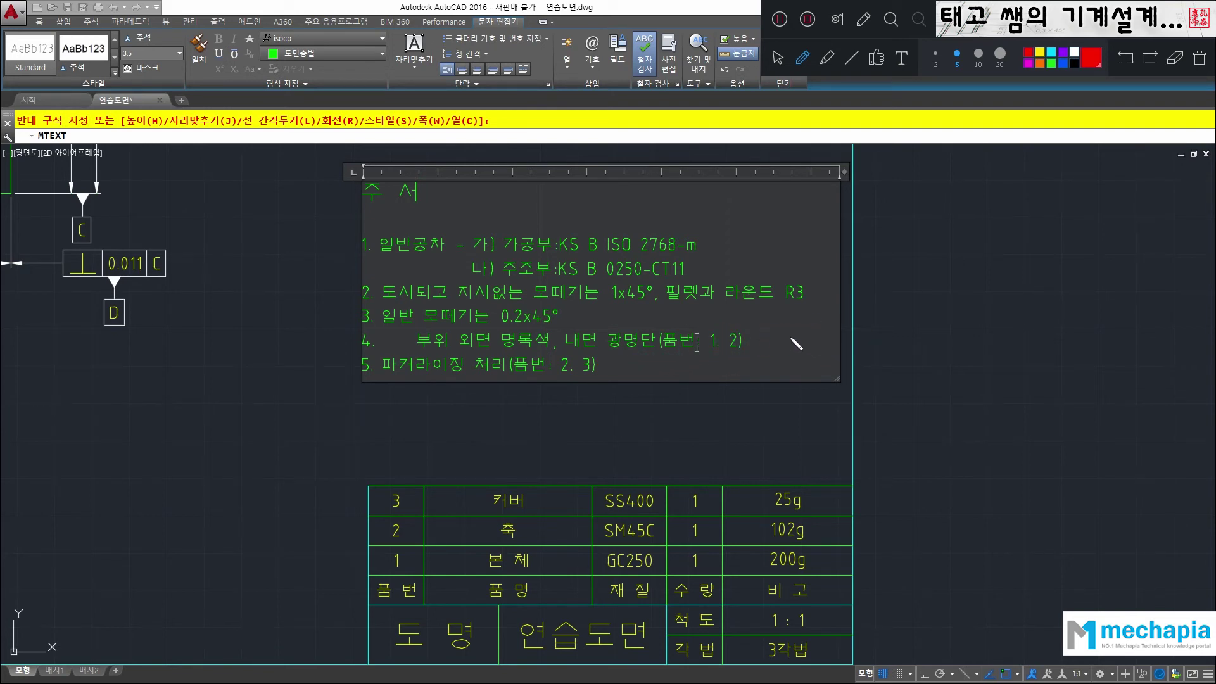
click(863, 19)
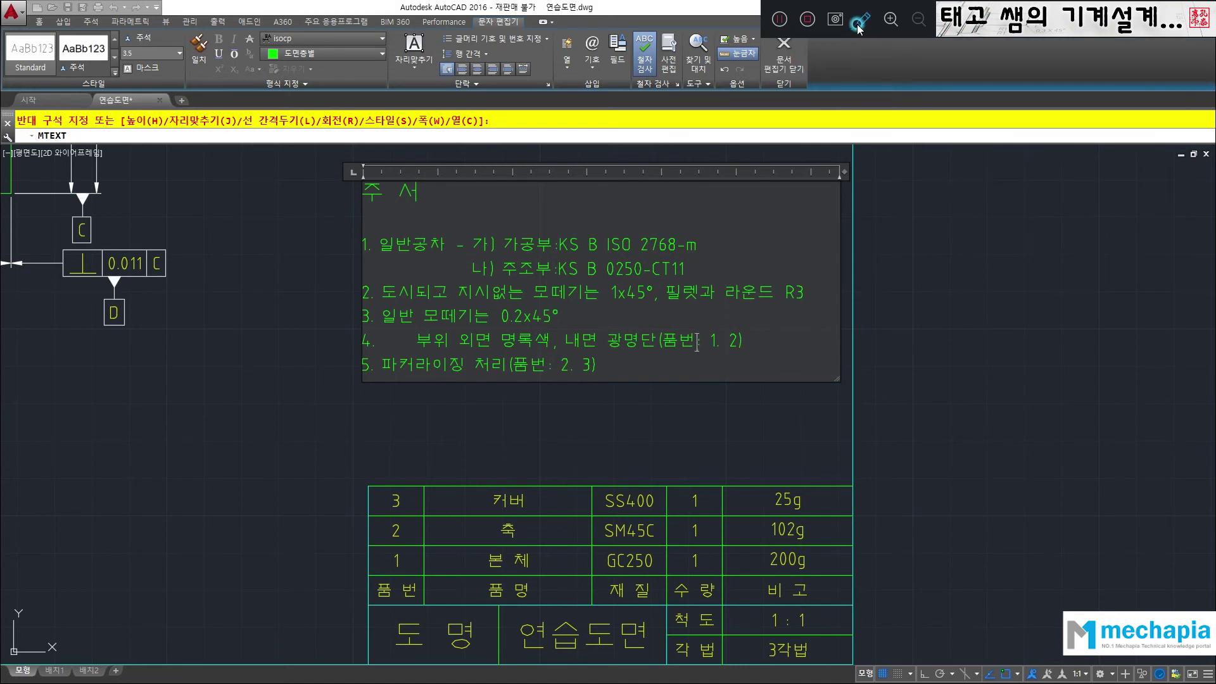
- Add note 6 below the parkerizing note, reading "전체 열처리 HRC 50±2"
click(597, 365)
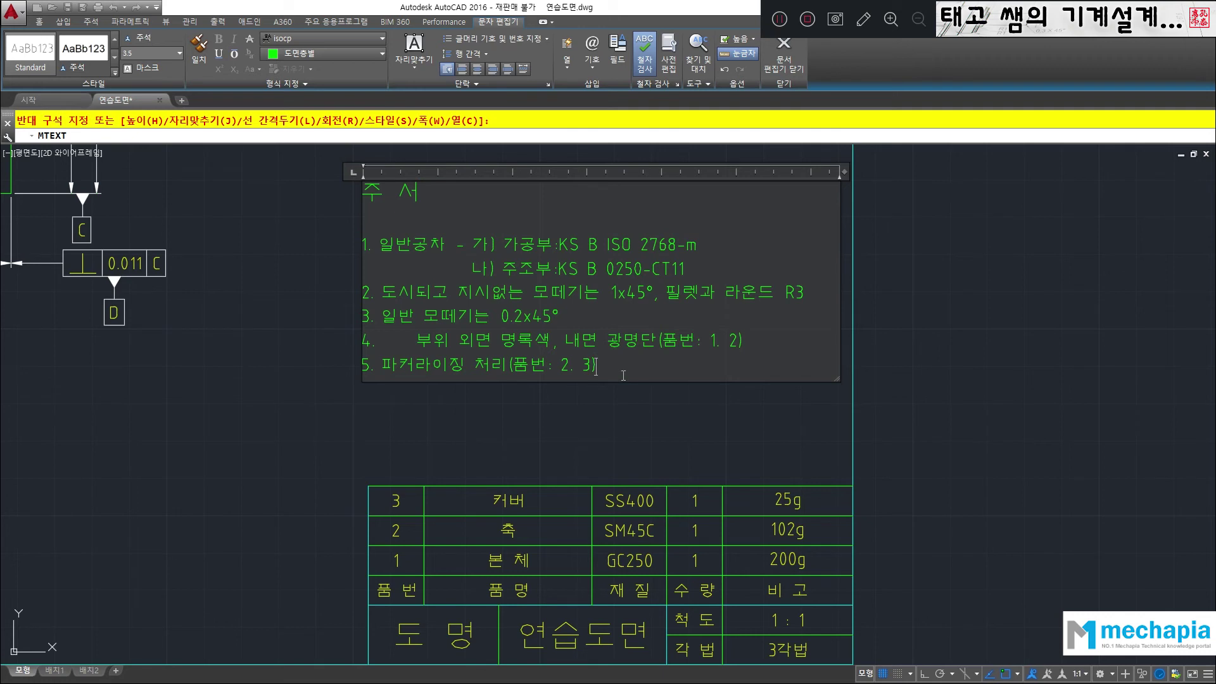
key(Return)
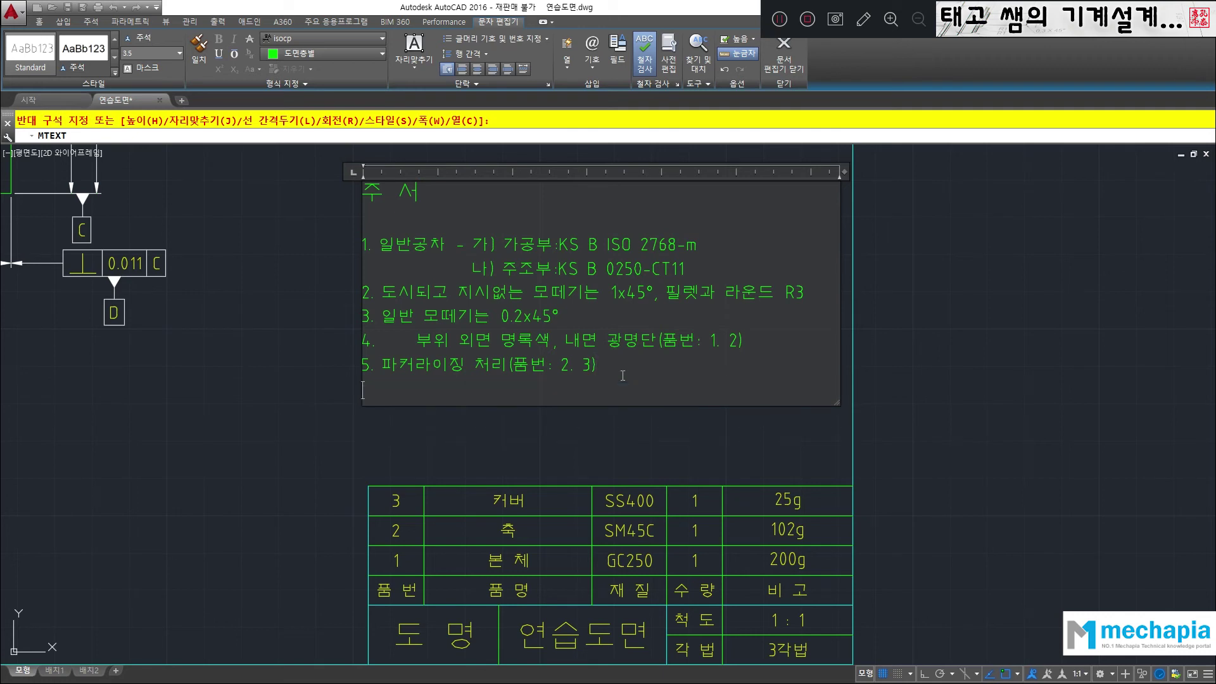
text(6. 전체열처리 ()
key(BackSpace)
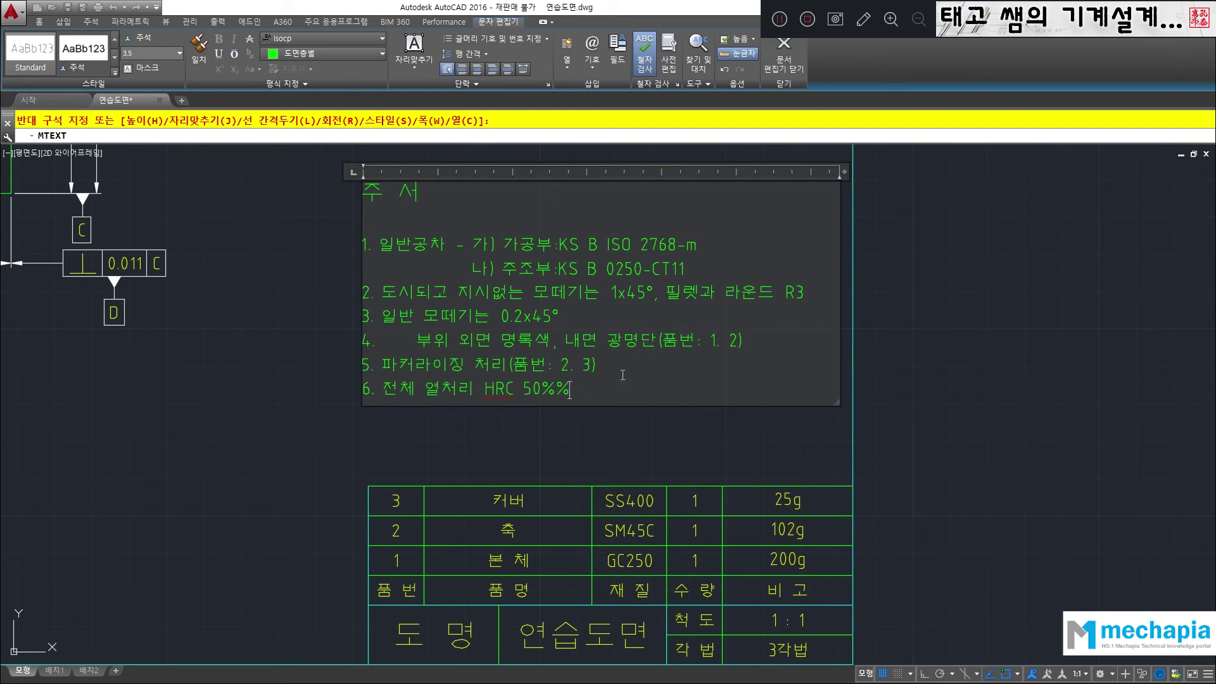
text(ㅔ)
key(BackSpace)
text(p)
text(2)
- Reduce the text height of the R in note 6's HRC and append "(품번: 3)" to the note
click(180, 53)
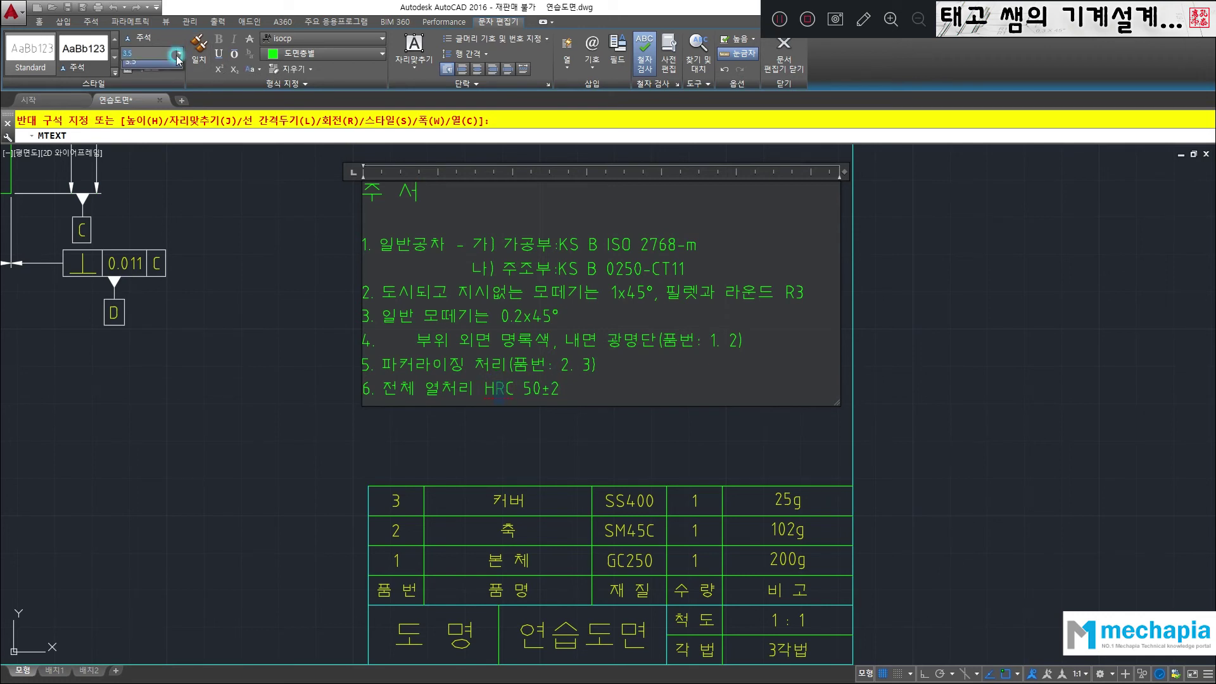
click(143, 96)
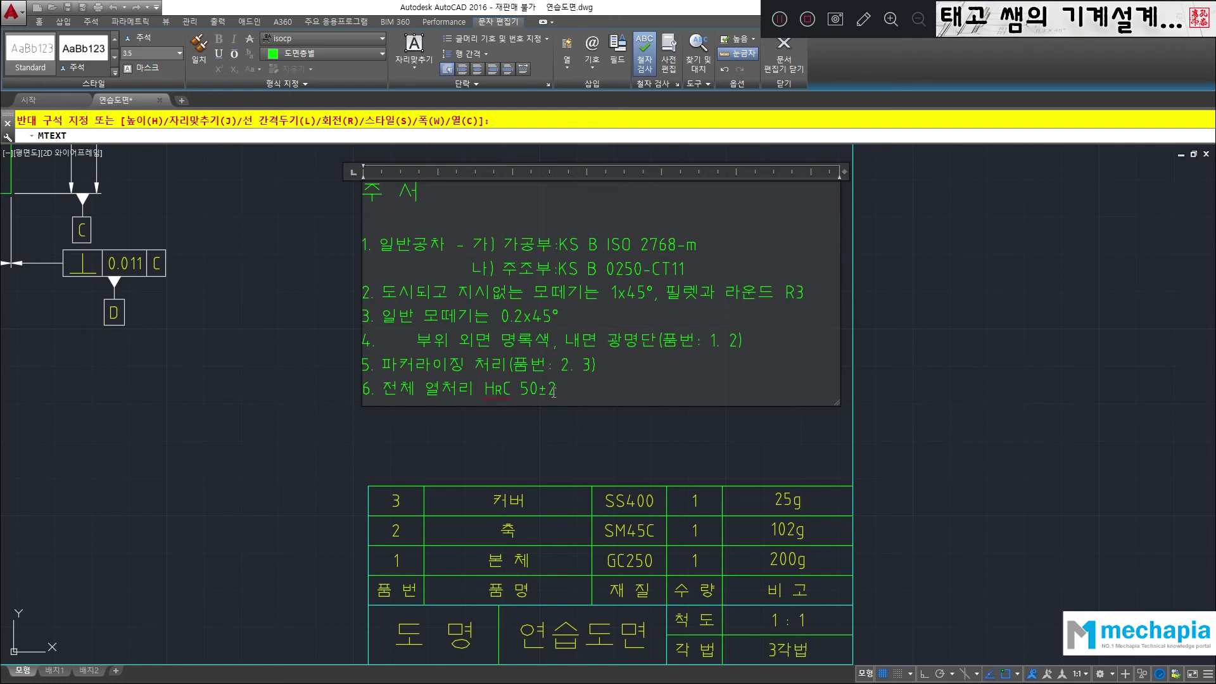
text(()
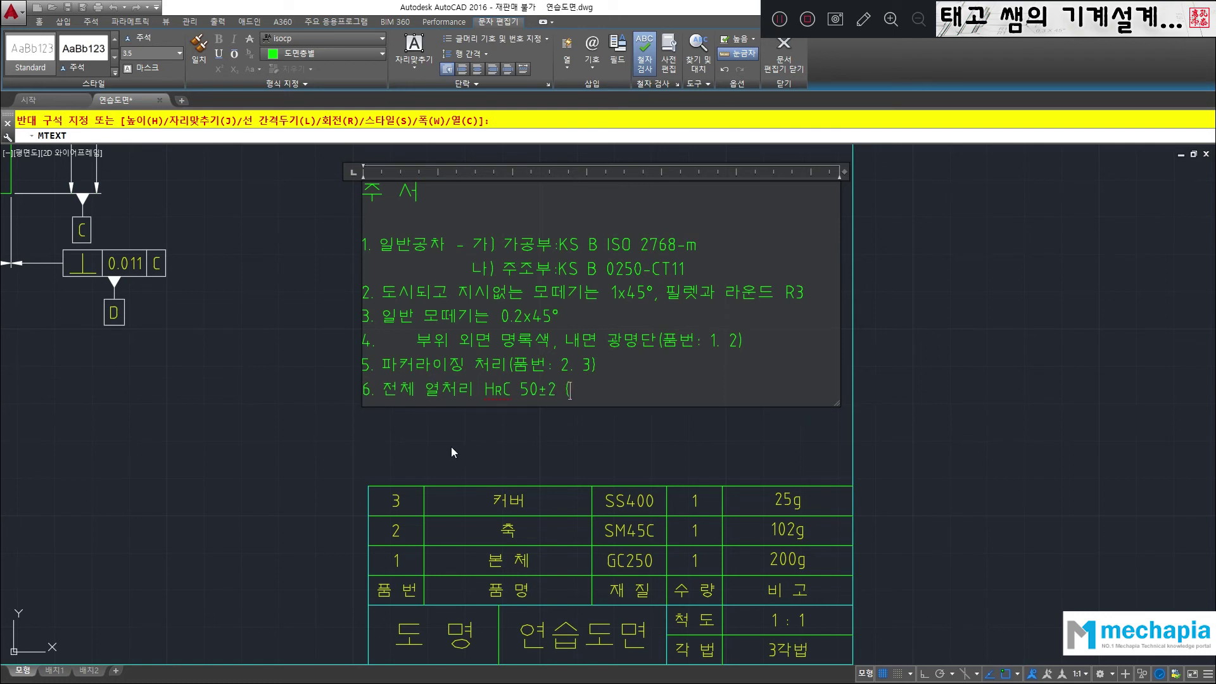
text(vnaqj)
key(BackSpace)
key(BackSpace)
key(BackSpace)
key(BackSpace)
key(BackSpace)
text(품번: 3))
key(Return)
- Add note 7 reading "표면 열처리 HRC 40±2", leaving a wide gap after its number for a line symbol
text(7. )
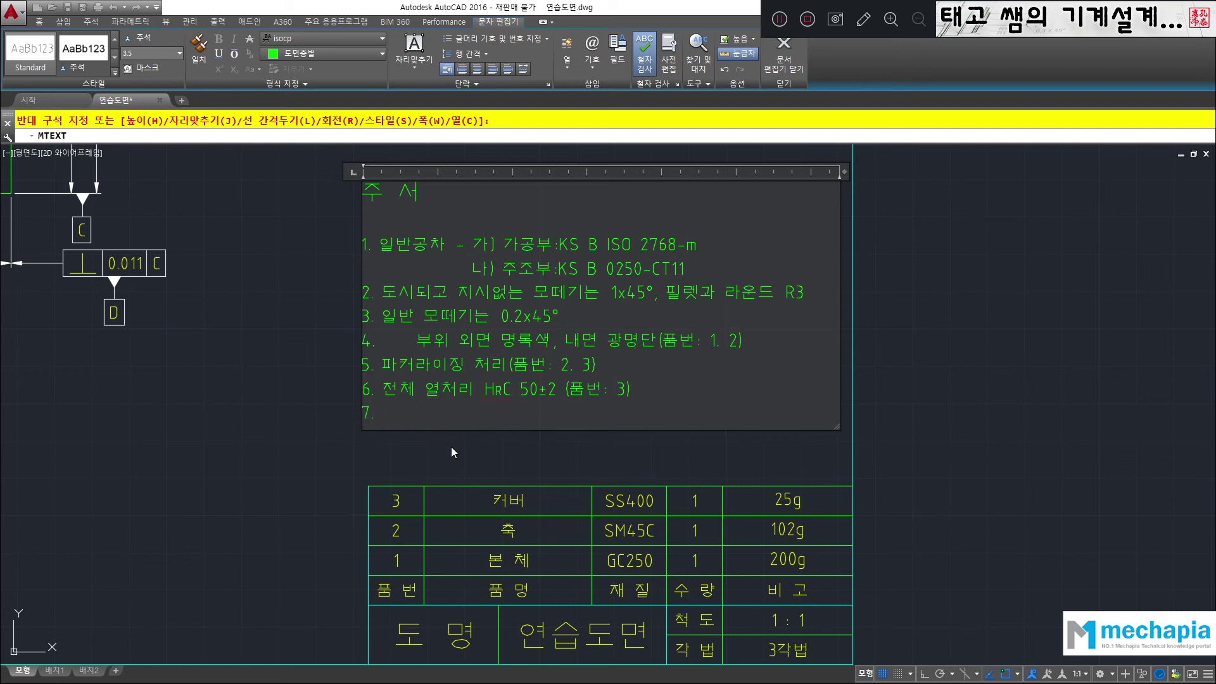
text(      표면열처리)
key(Left)
key(Left)
key(Left)
key(End)
text(H)
text(RC)
text( 50)
key(BackSpace)
key(BackSpace)
text(40)
text(%%p)
text(2)
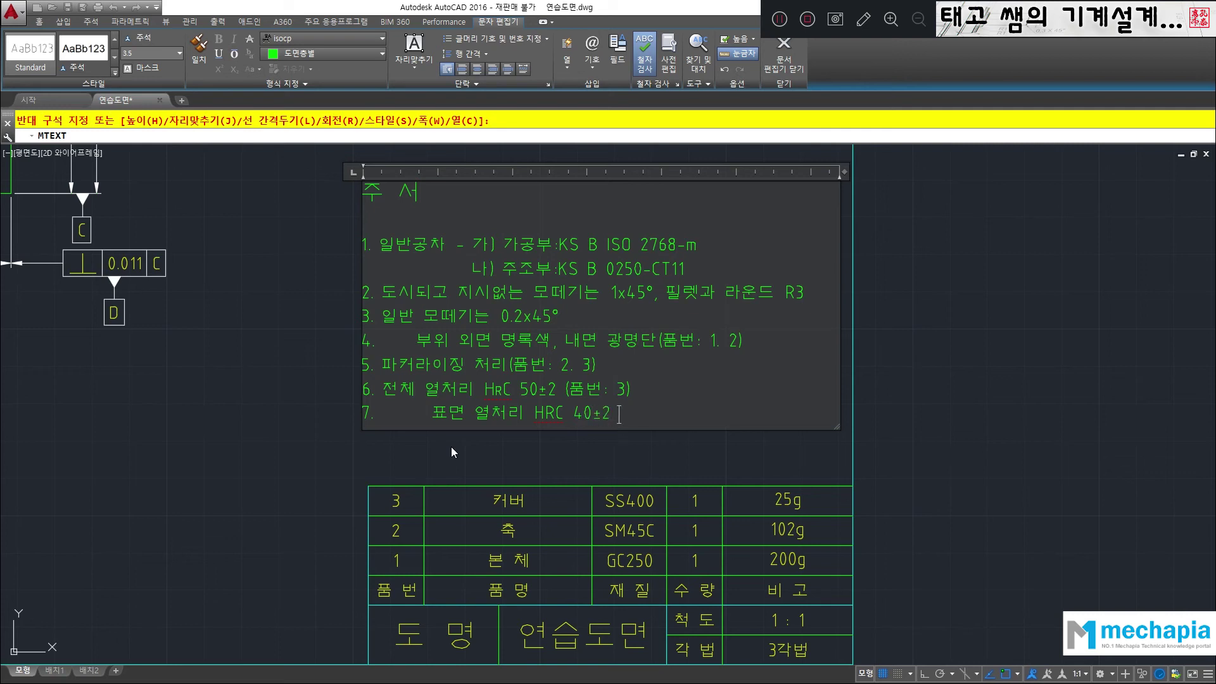
- Append "(품번: 4)" to note 7 and finish editing the notes text
text( (품번 : 4))
key(Left)
key(Left)
key(Left)
key(BackSpace)
key(Left)
key(Left)
key(Left)
key(Left)
key(Left)
key(Left)
key(Left)
key(Left)
key(Left)
key(Left)
key(Left)
key(Left)
key(Left)
key(Left)
key(Left)
key(Left)
key(Left)
key(Left)
key(Left)
key(Left)
key(Left)
click(357, 450)
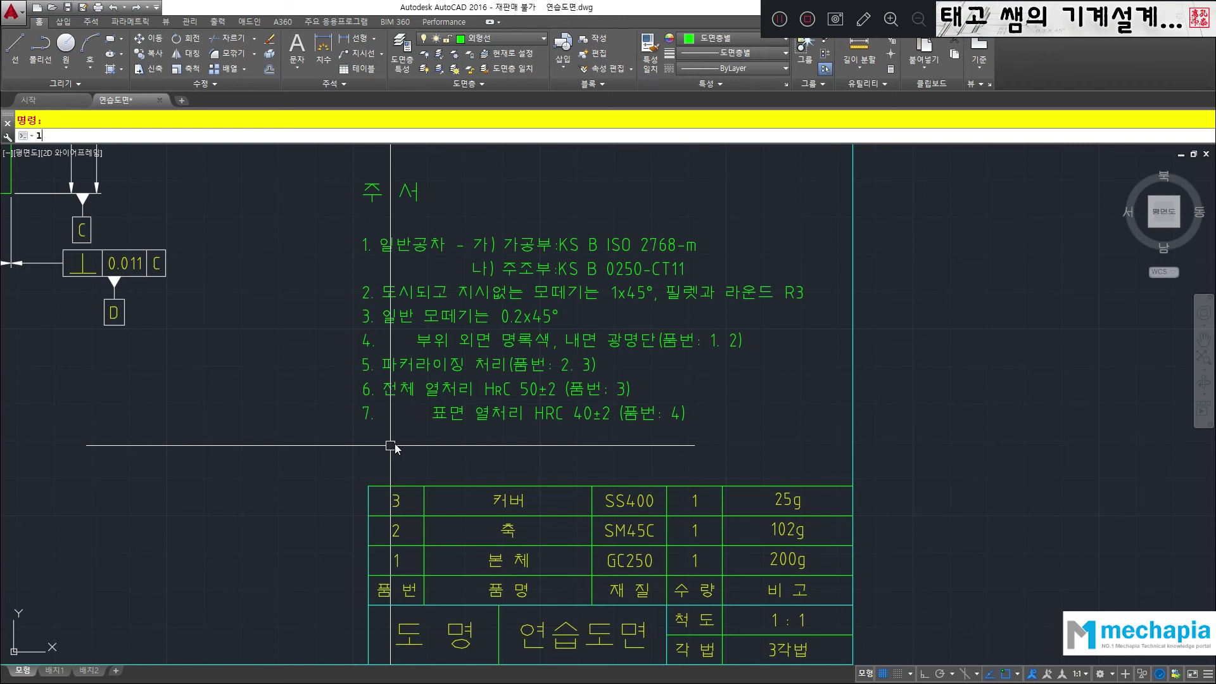
- Draw a short horizontal line in the gap between note 7's number and 표면
text(l)
key(Return)
click(387, 414)
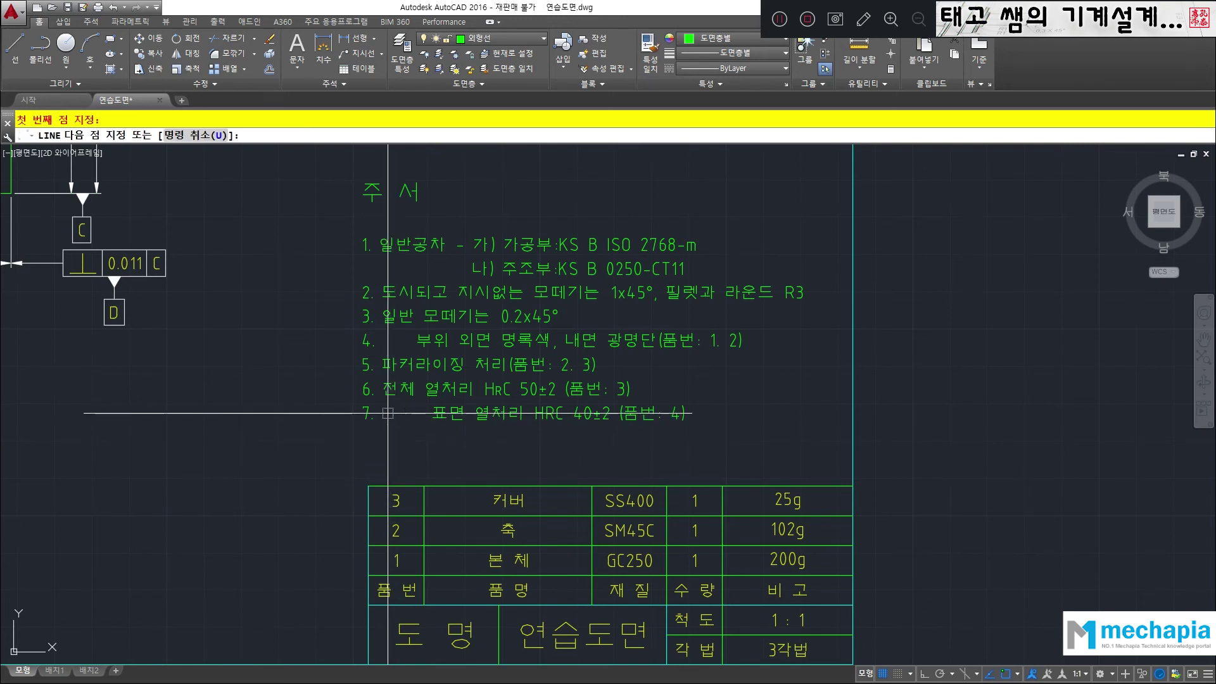
click(423, 414)
key(F8)
scroll(412, 437, up, 4)
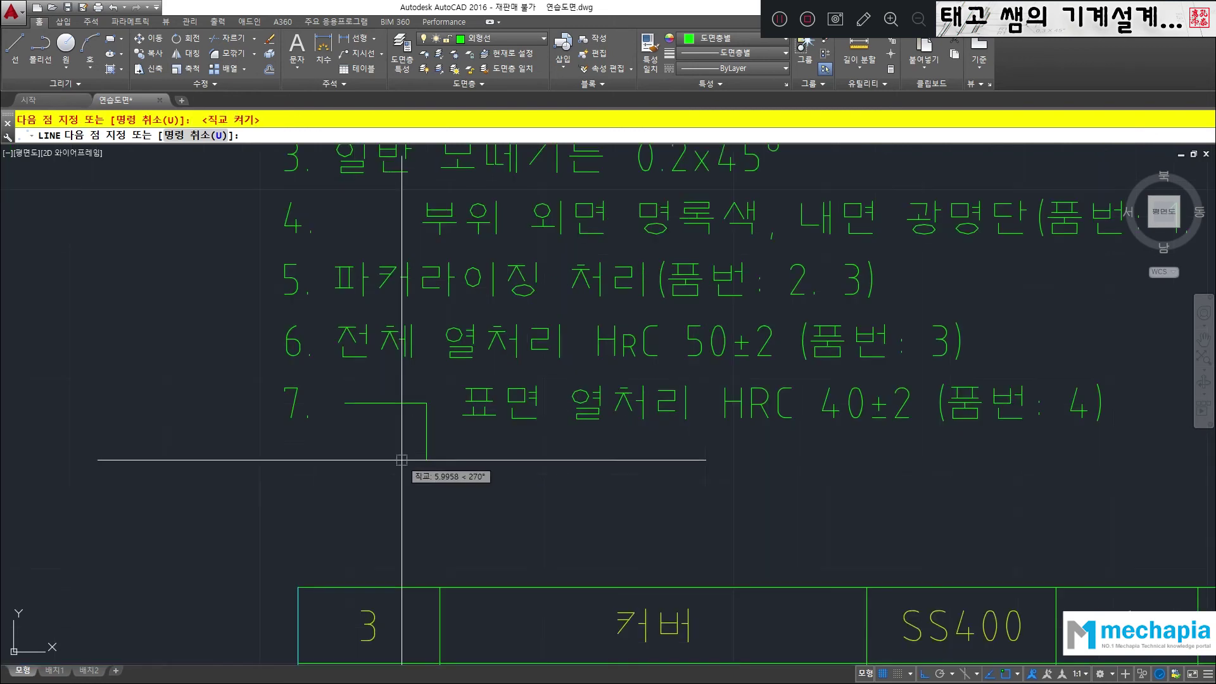
key(Return)
- Move the short line in note 7 to the 중심선 layer
click(402, 403)
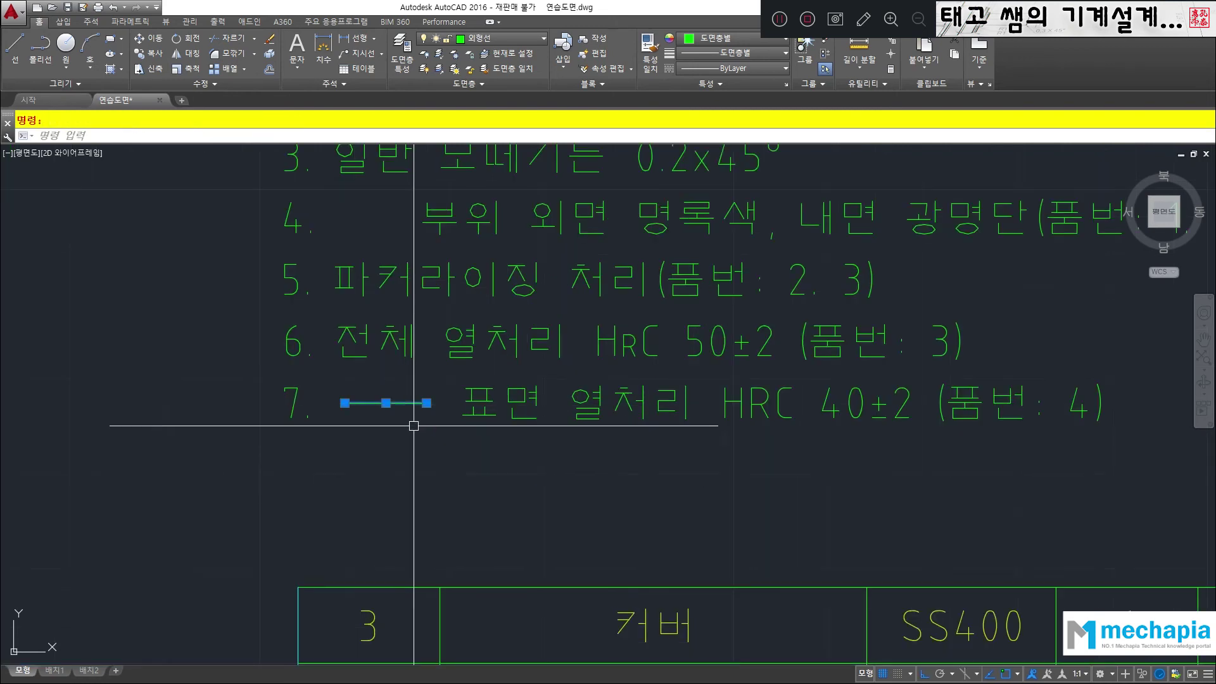
click(538, 38)
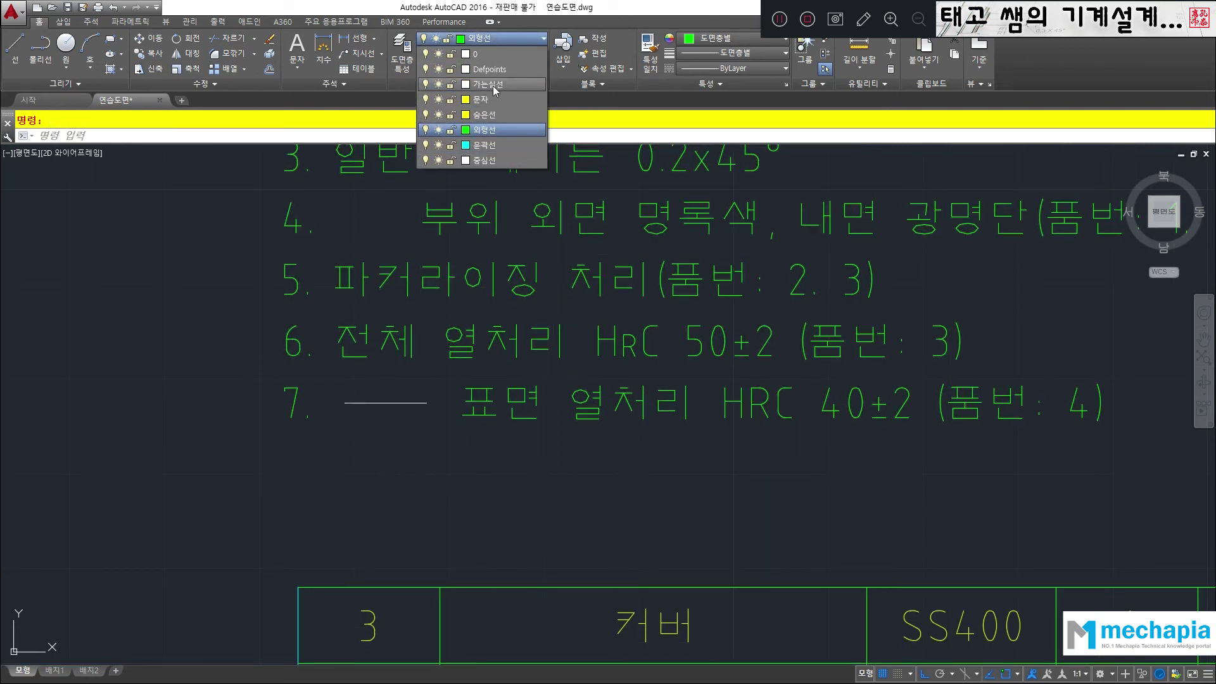
click(491, 160)
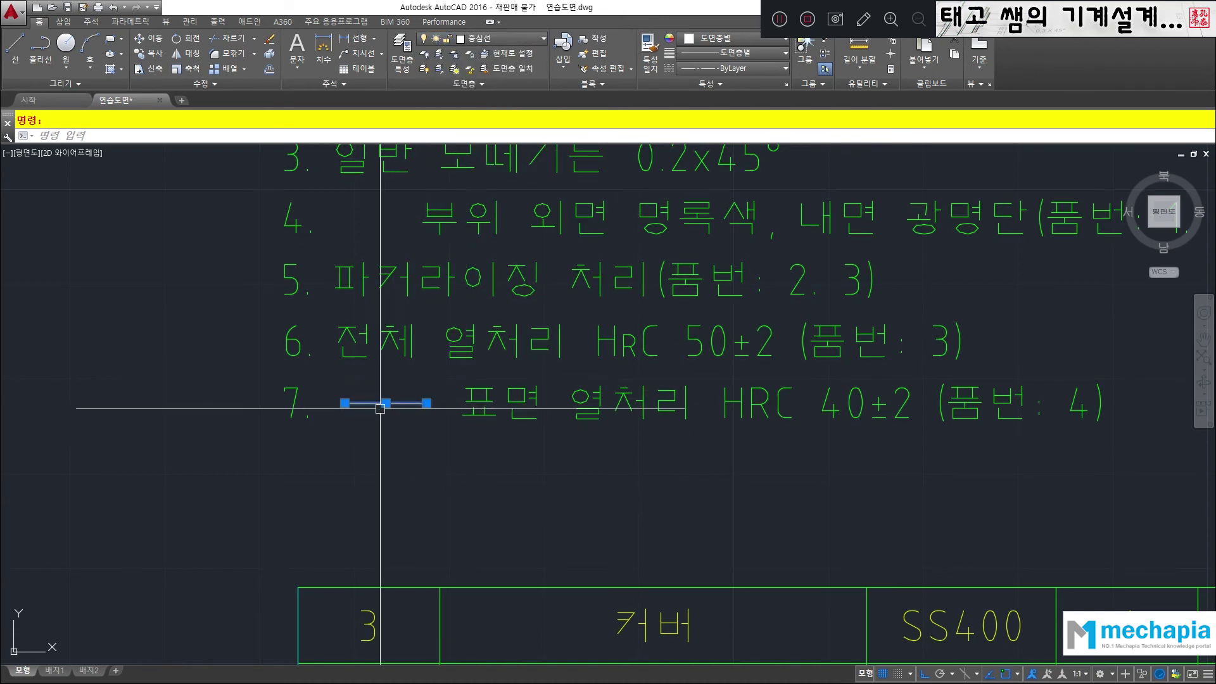
- Stretch the line's start point out past the note number, making the line about 34 units long
click(344, 403)
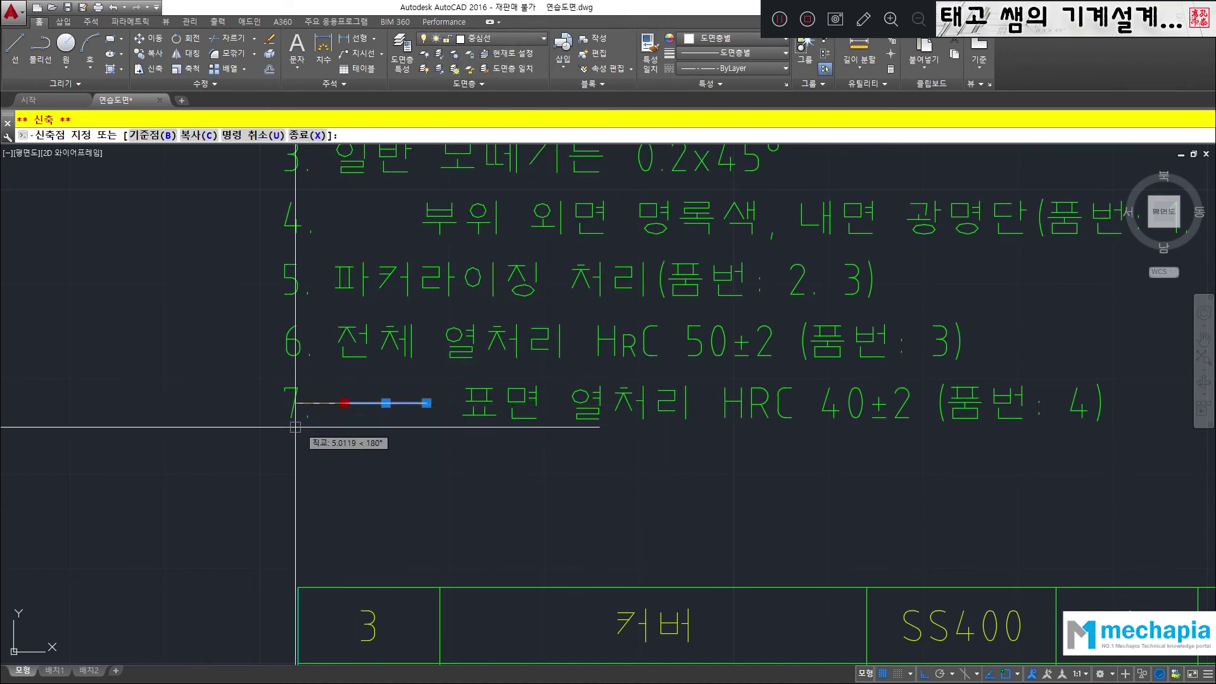
click(279, 439)
click(280, 404)
click(101, 403)
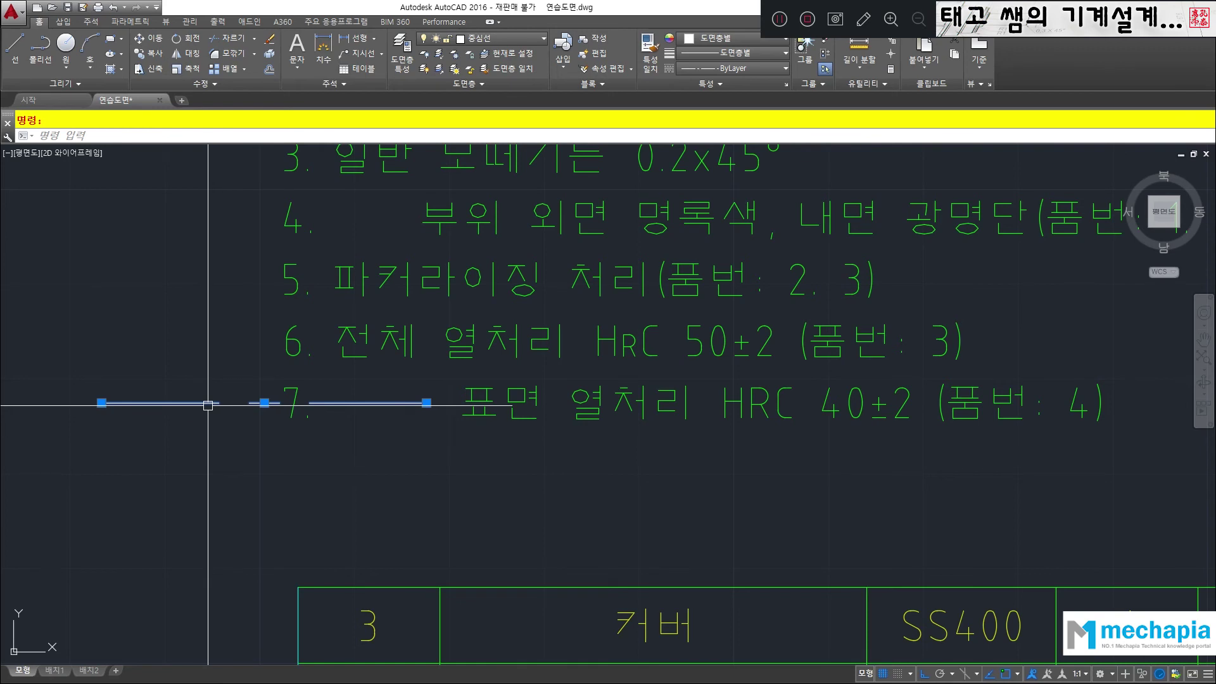
- Set the linetype scale of the centre line in note 7 to 0.5 in its properties
right_click(195, 406)
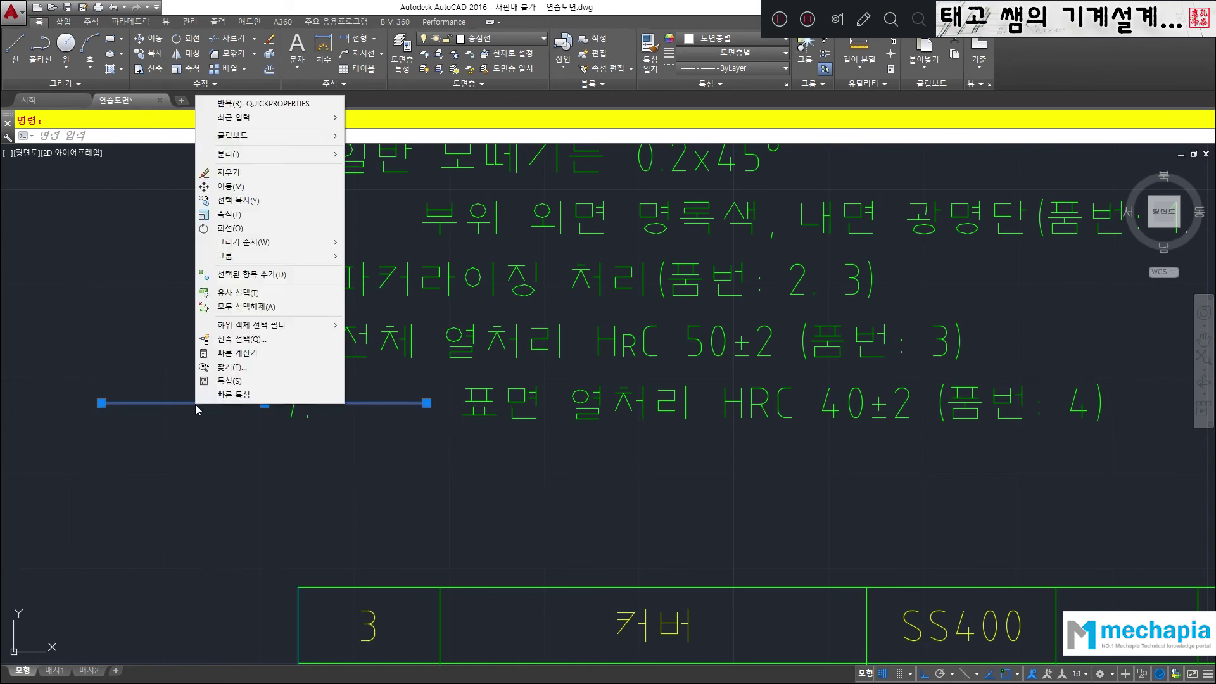
click(229, 381)
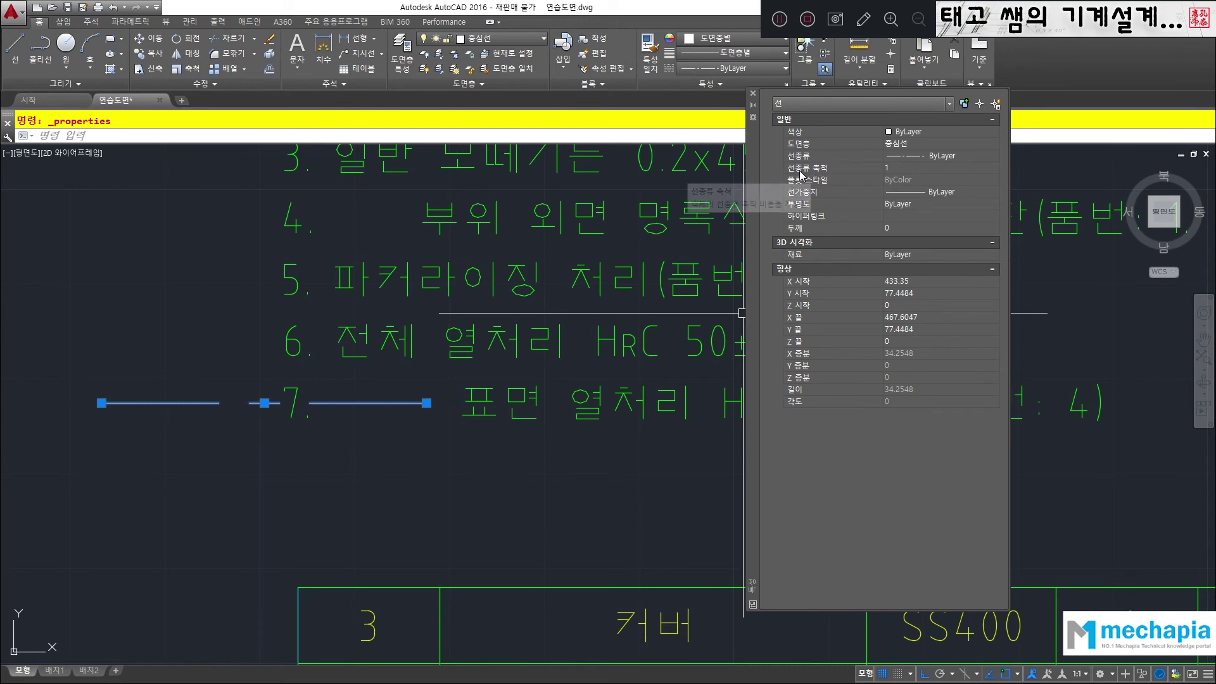
click(894, 168)
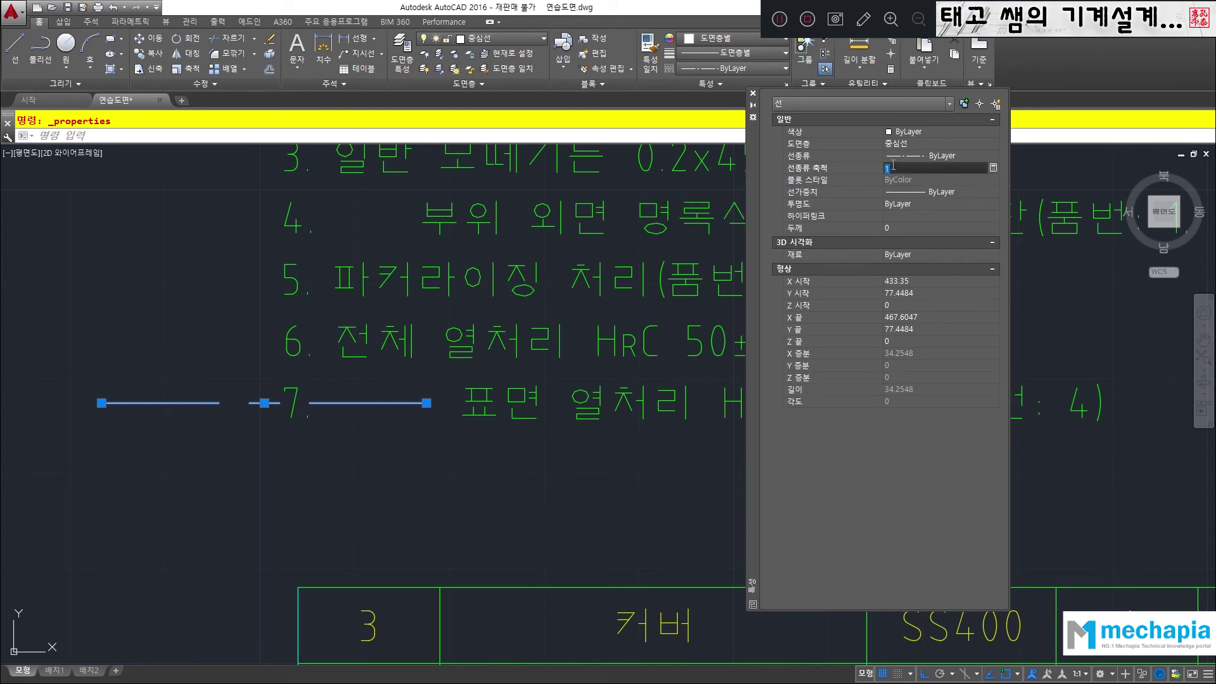
key(Return)
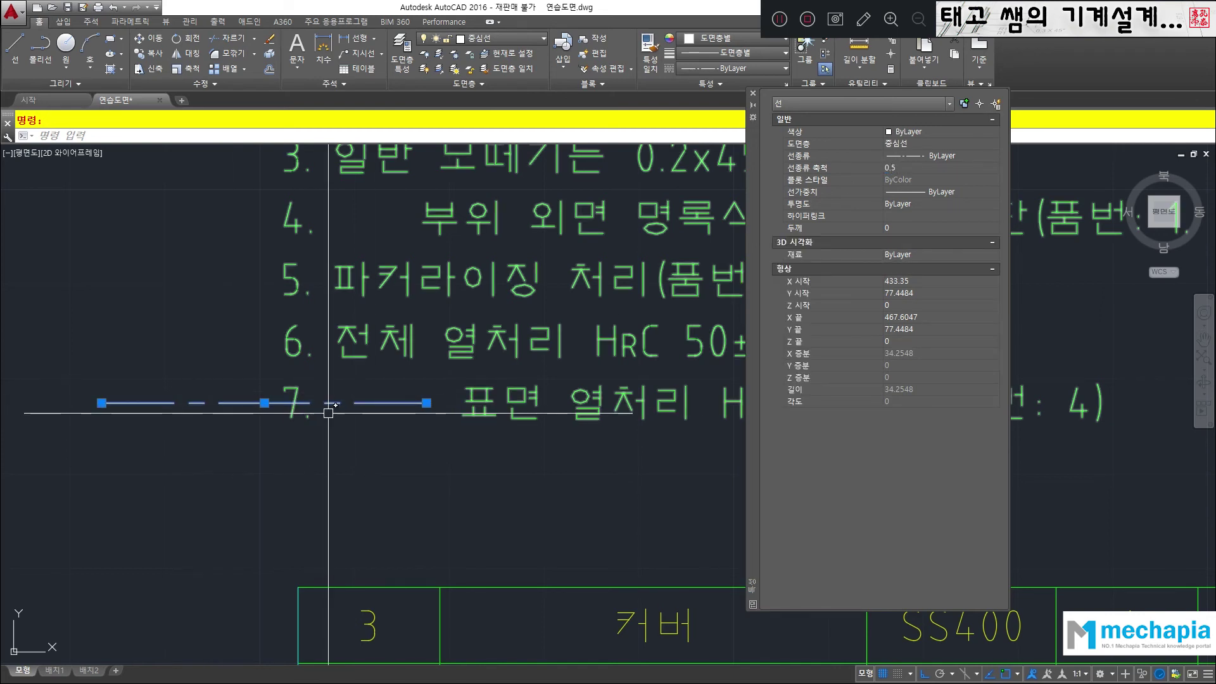
- Shorten the centre line in note 7 to about 10 units and set its linetype scale to 0.2
click(102, 403)
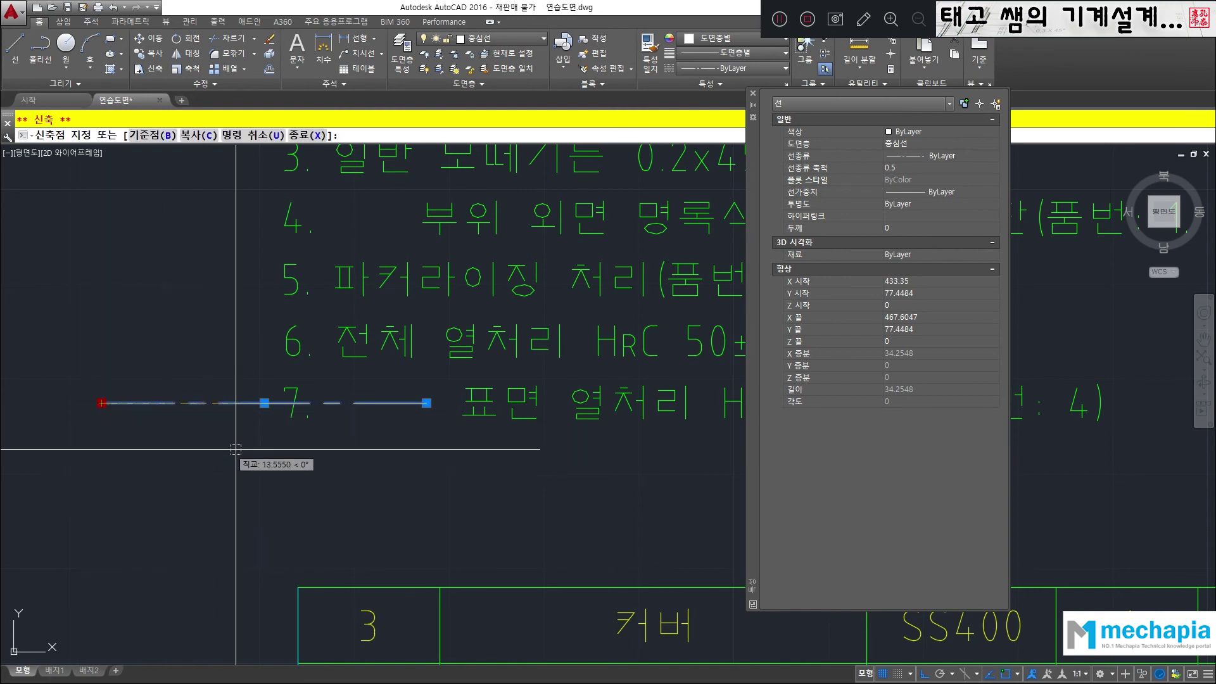
click(331, 455)
click(902, 168)
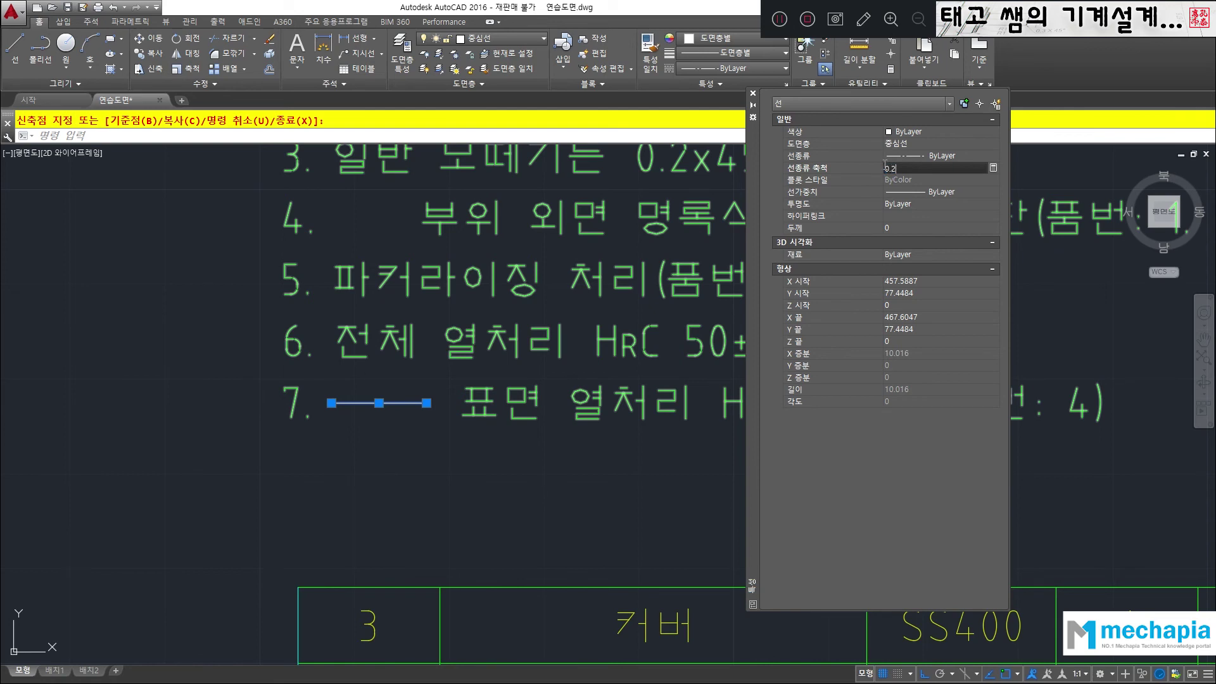
key(Return)
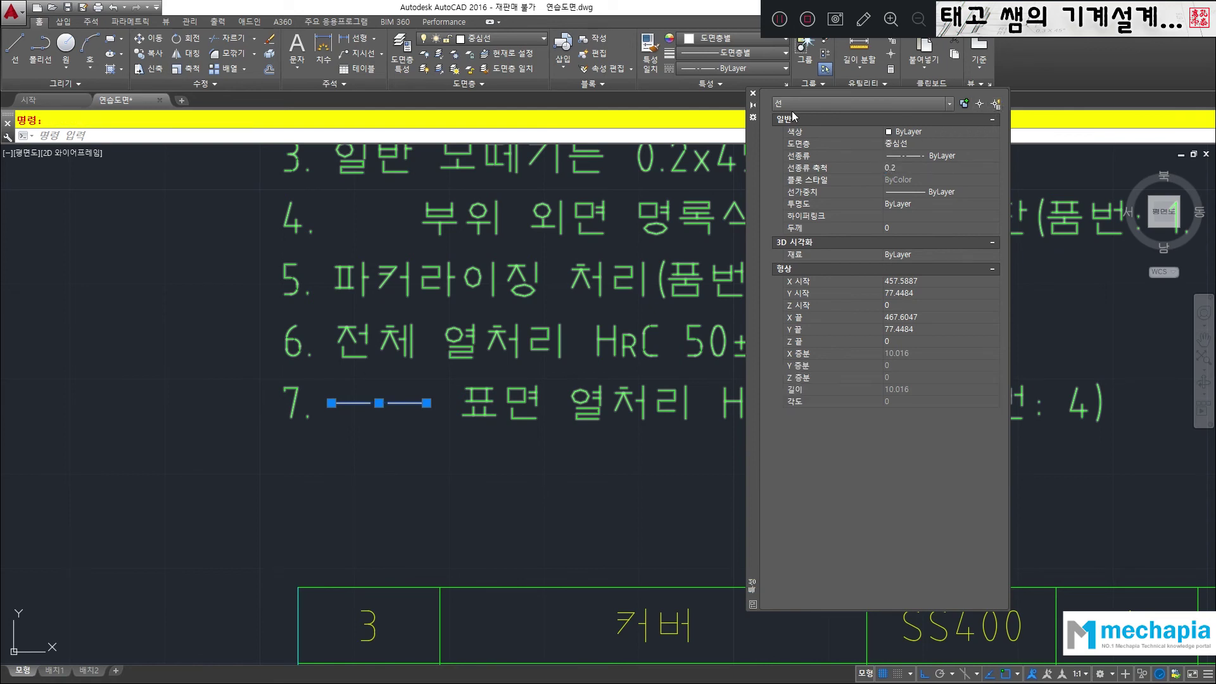
click(753, 94)
key(Escape)
scroll(372, 437, down, 4)
scroll(372, 437, up, 4)
- Shift the short centre line in note 7 slightly closer to the word 표면
click(377, 417)
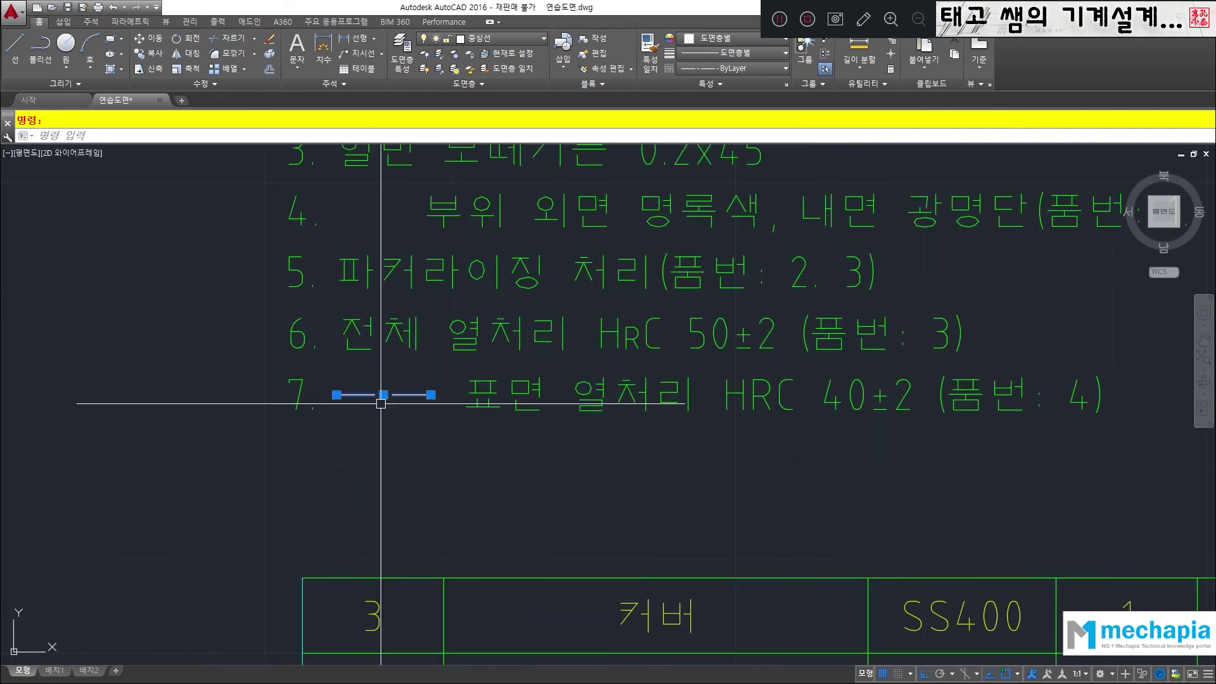
click(384, 395)
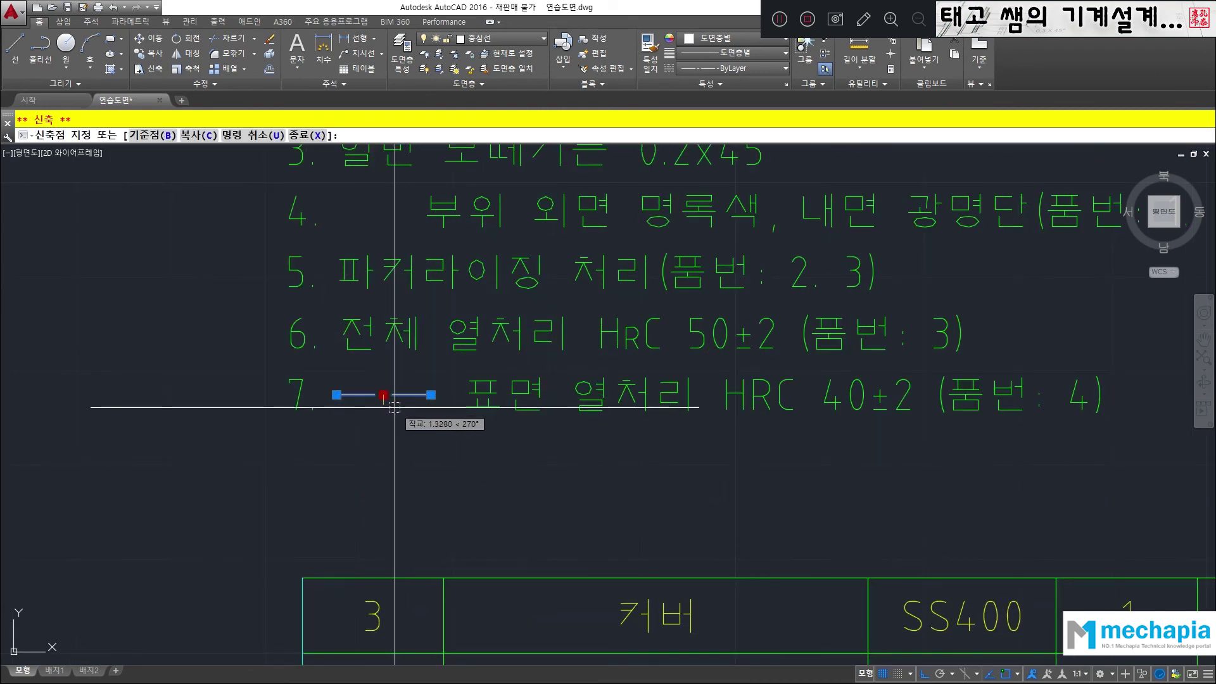
key(Escape)
key(Escape)
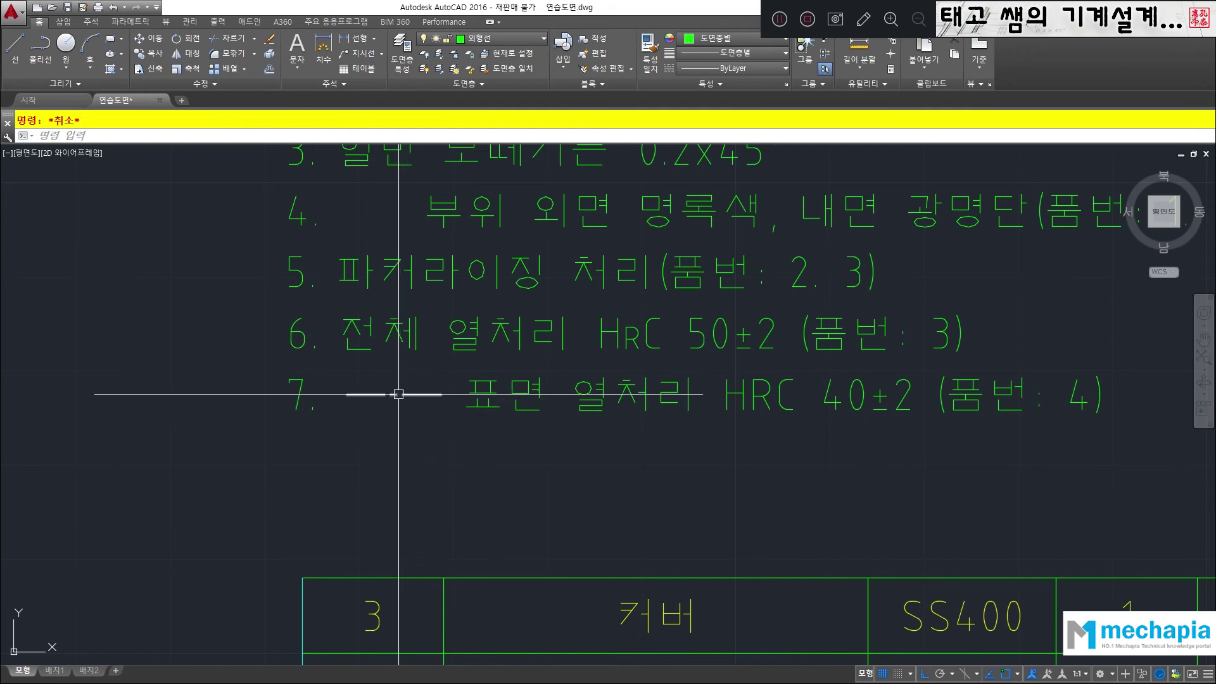
- Change the object colour of the centre line in note 7 to cyan
click(365, 396)
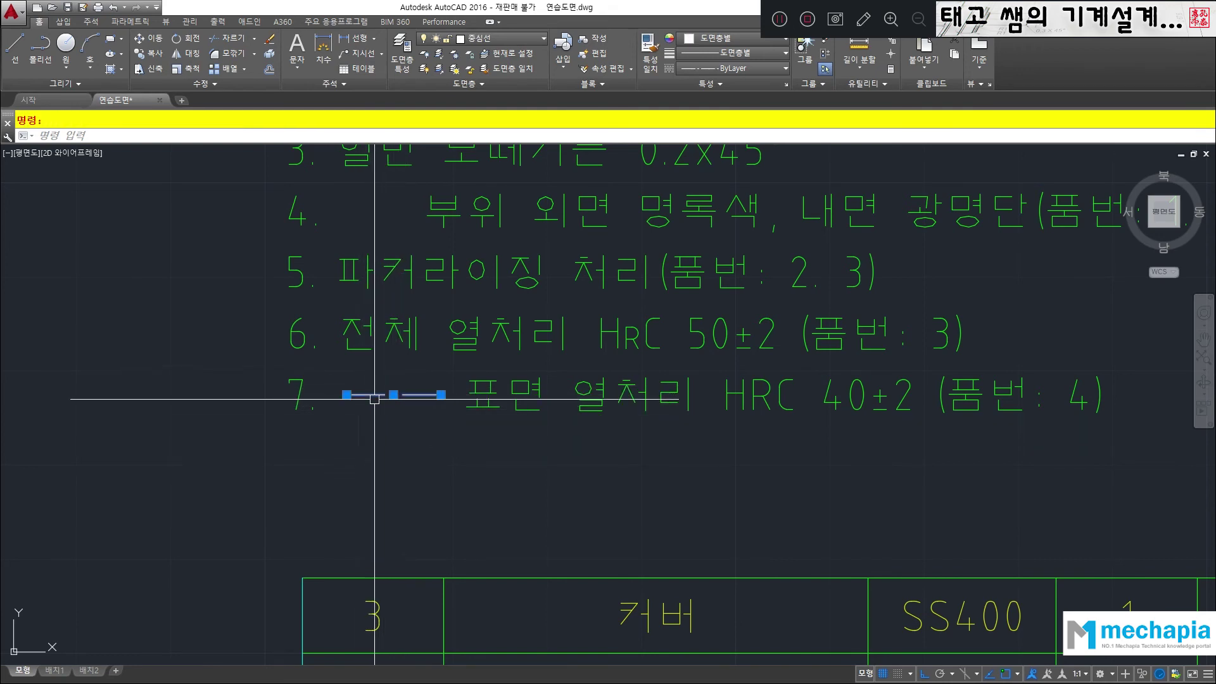
click(746, 43)
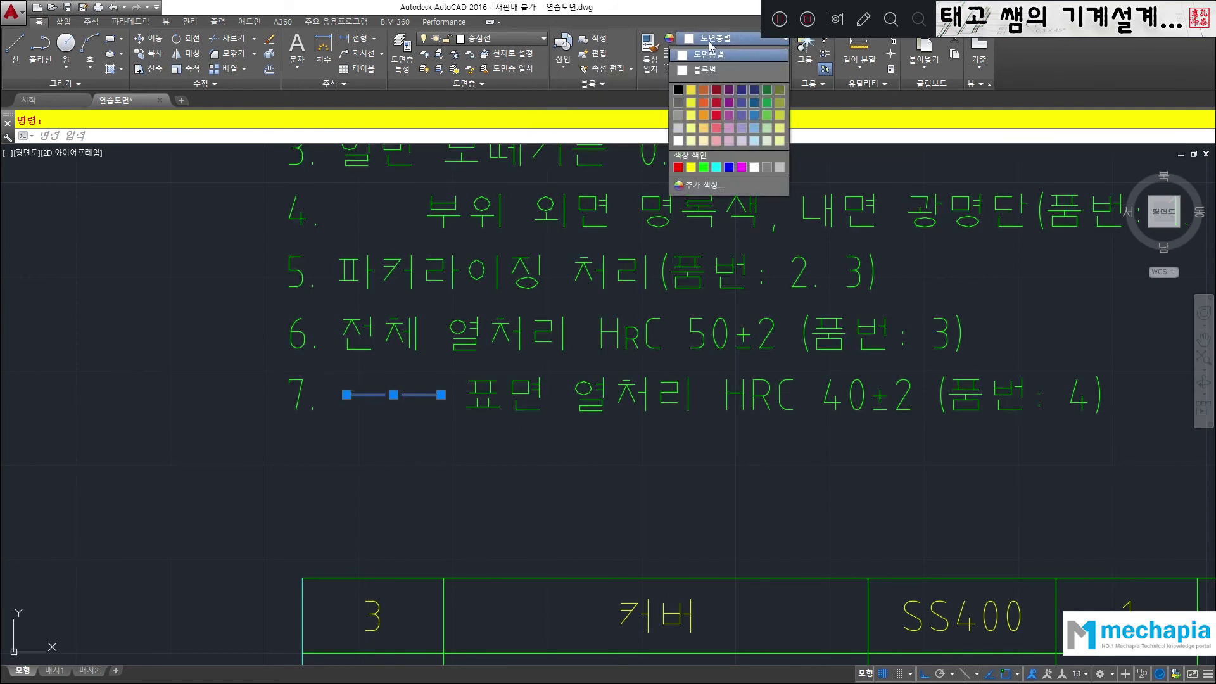
click(510, 45)
click(508, 46)
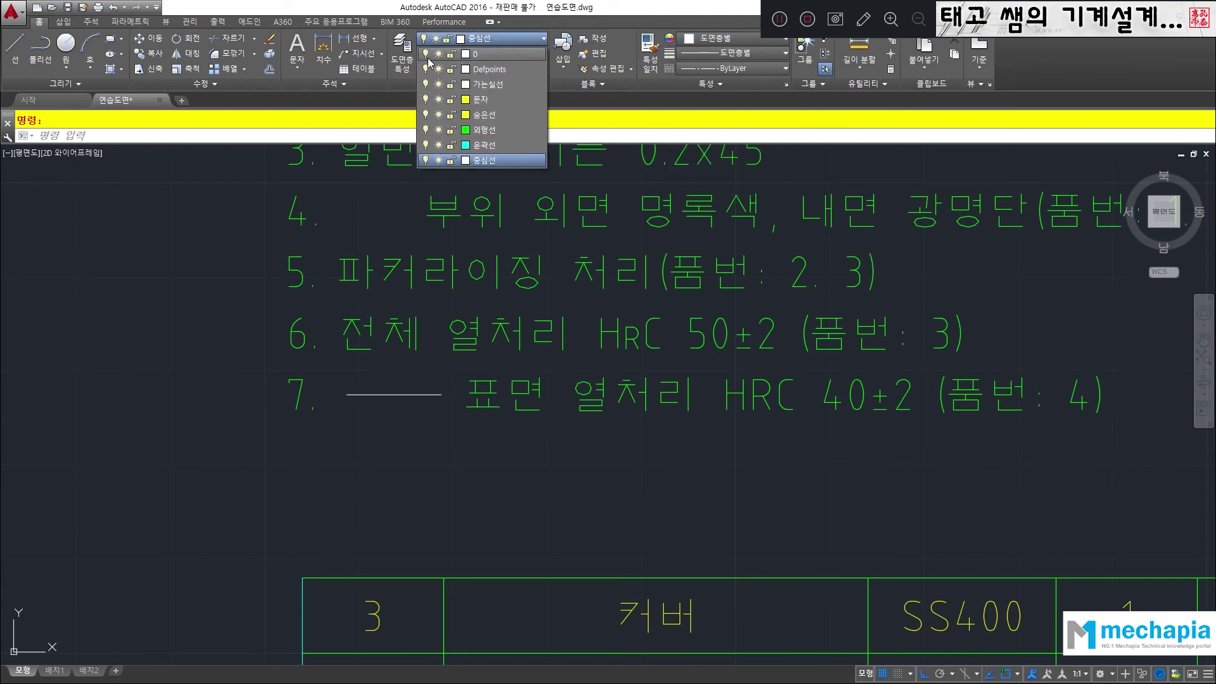
click(621, 7)
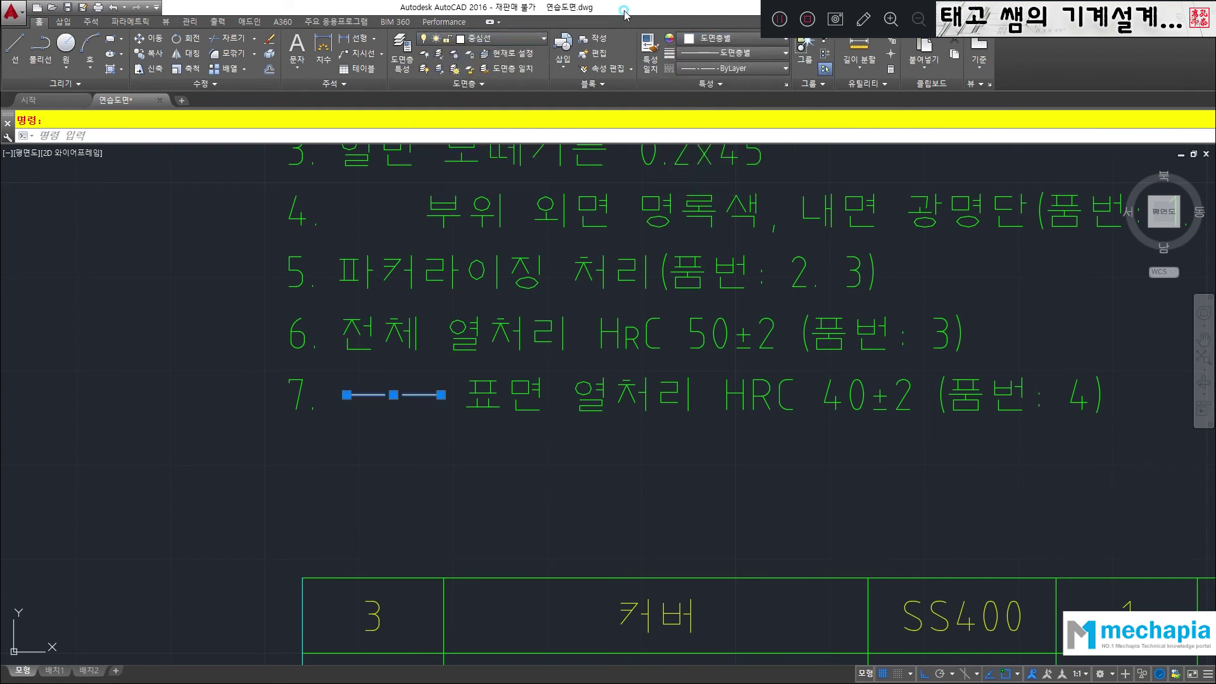
click(712, 40)
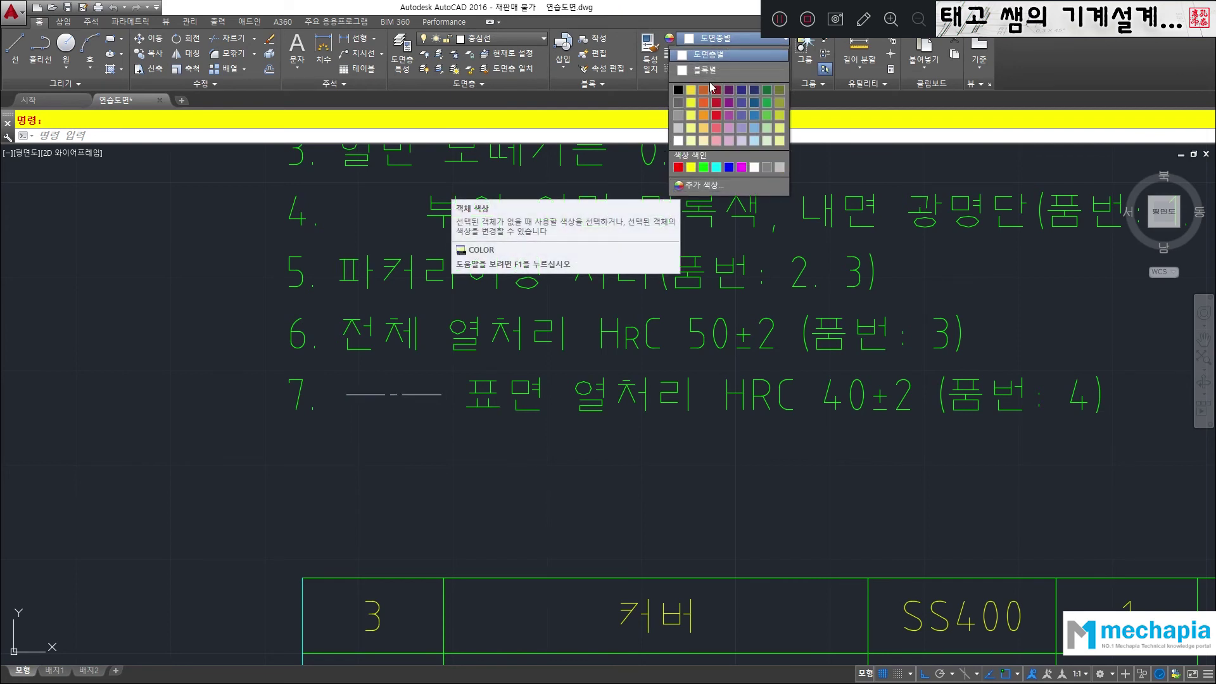
scroll(690, 244, down, 5)
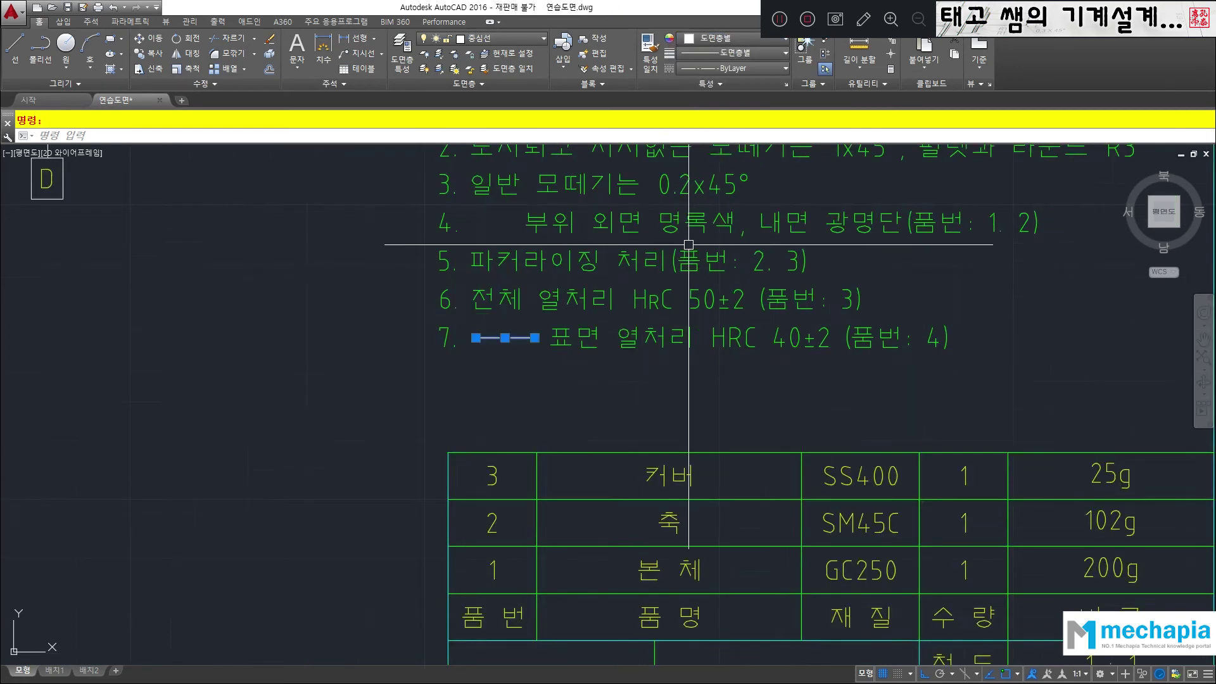
middle_drag(872, 283, 710, 248)
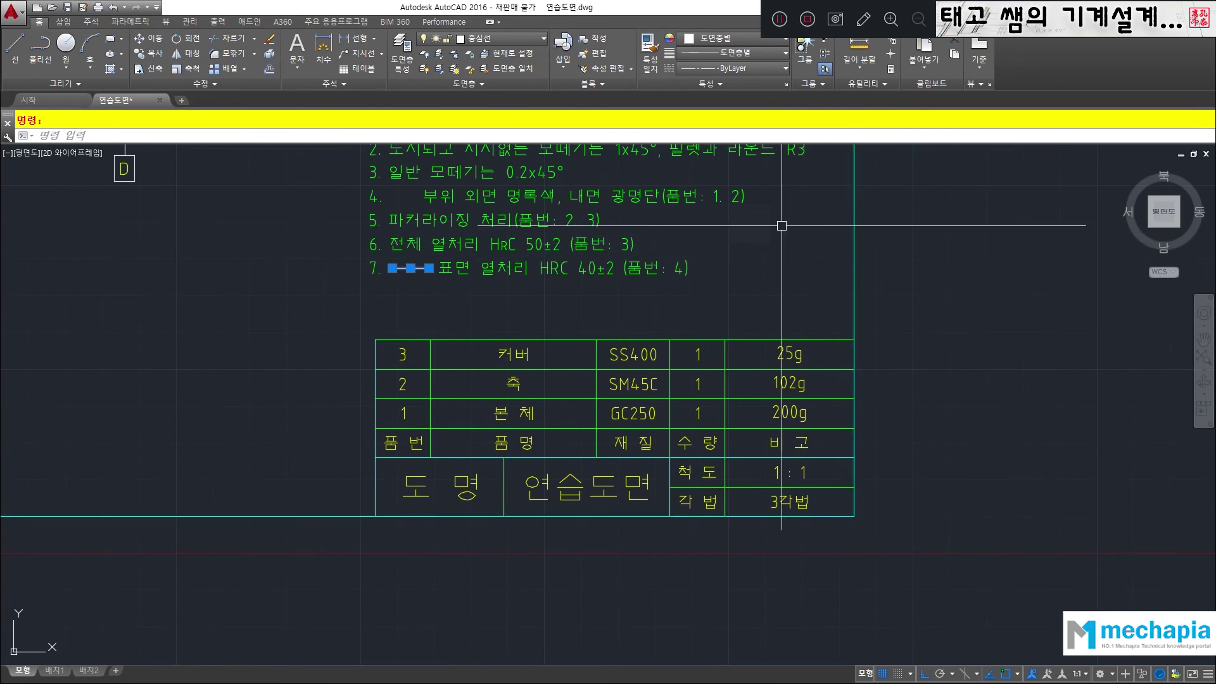
scroll(511, 233, up, 2)
click(732, 38)
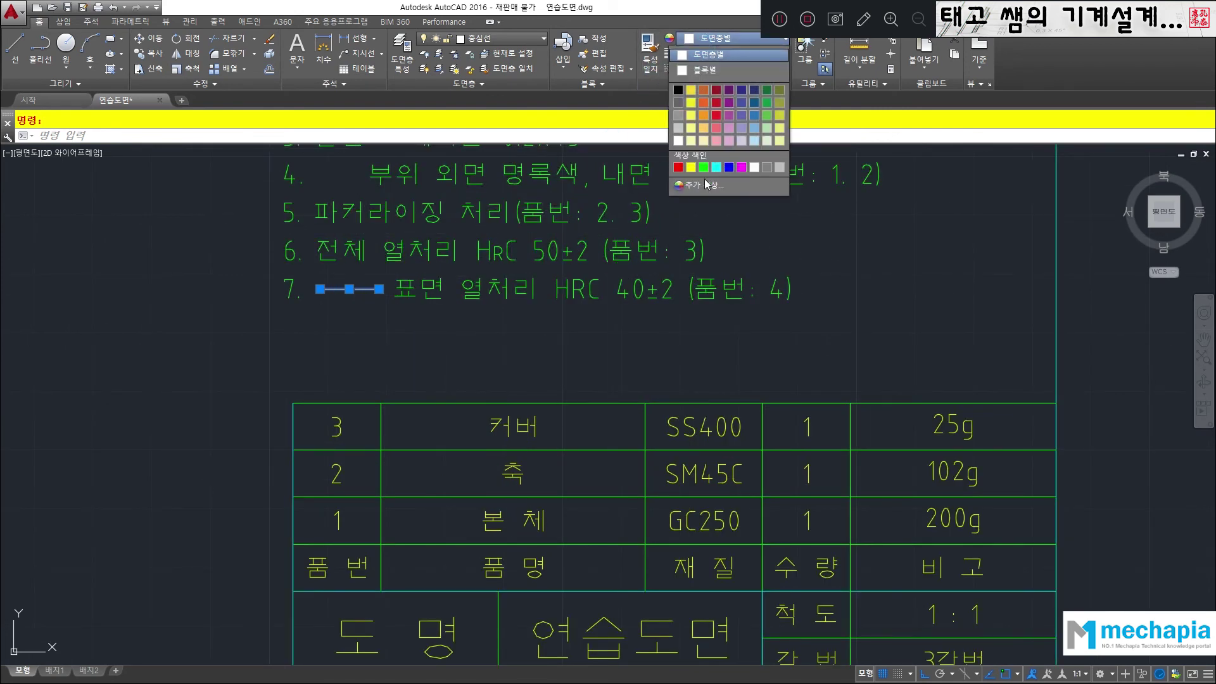
key(Escape)
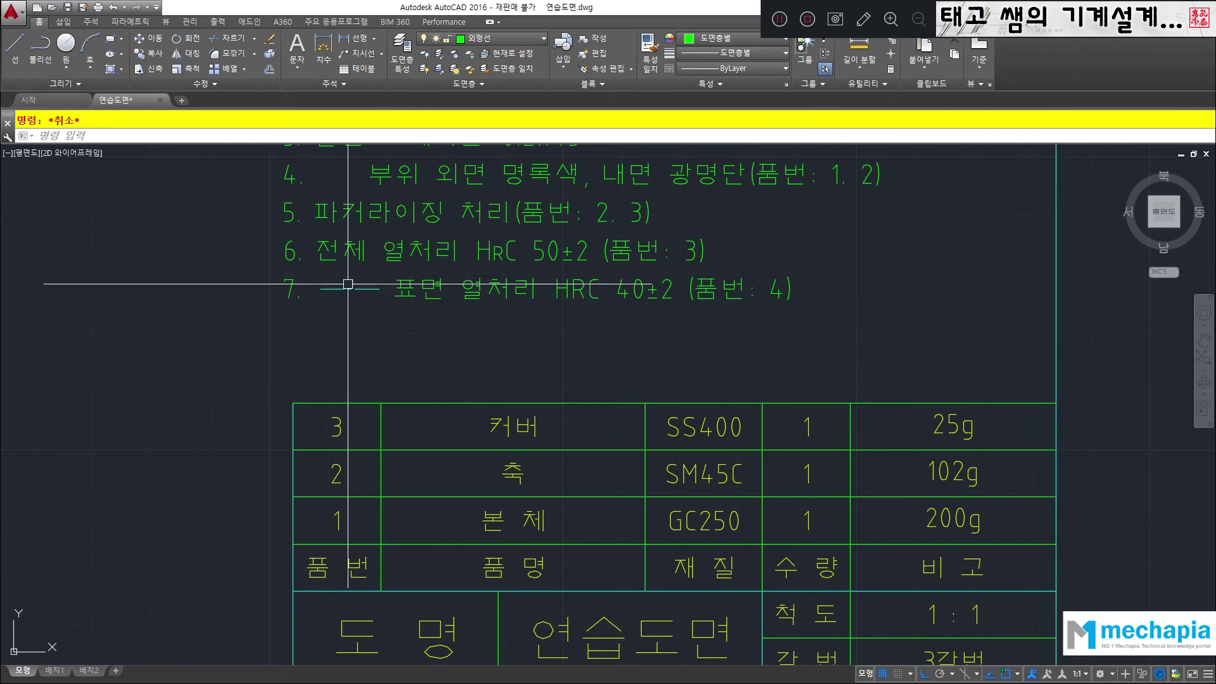
- Draw a short horizontal line just above the recessed upper face of the sectioned body view
scroll(330, 289, down, 3)
scroll(321, 294, up, 1)
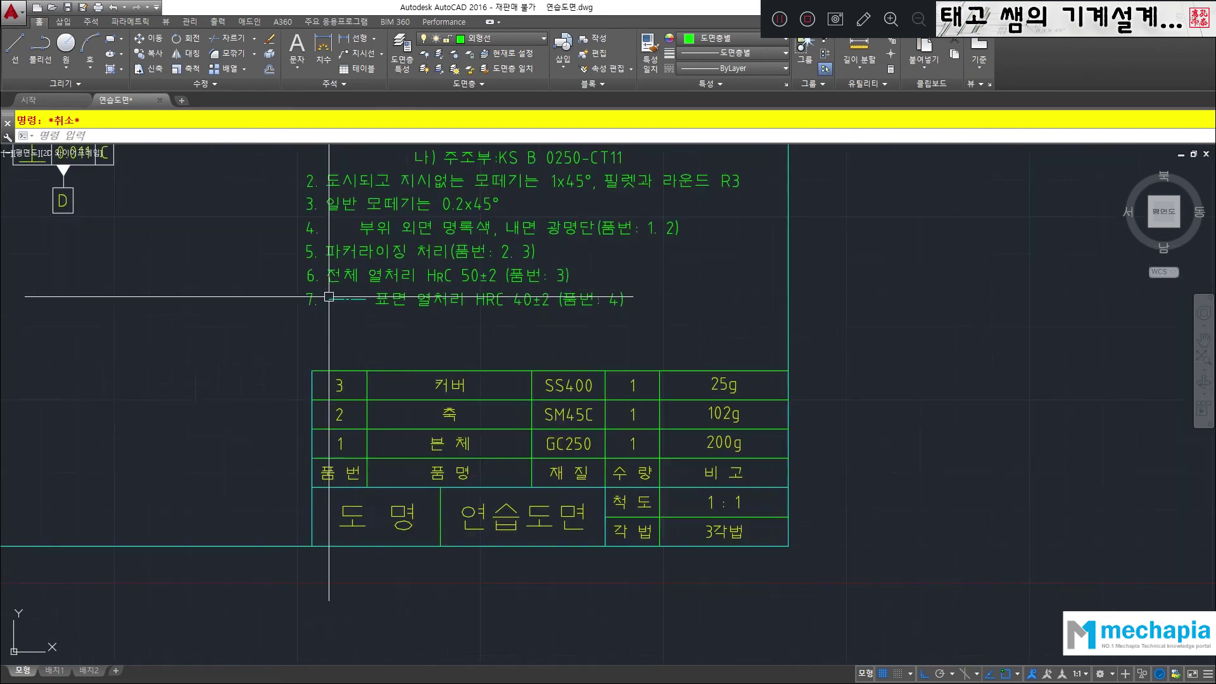
middle_drag(193, 229, 455, 424)
middle_drag(171, 304, 474, 364)
scroll(443, 360, up, 4)
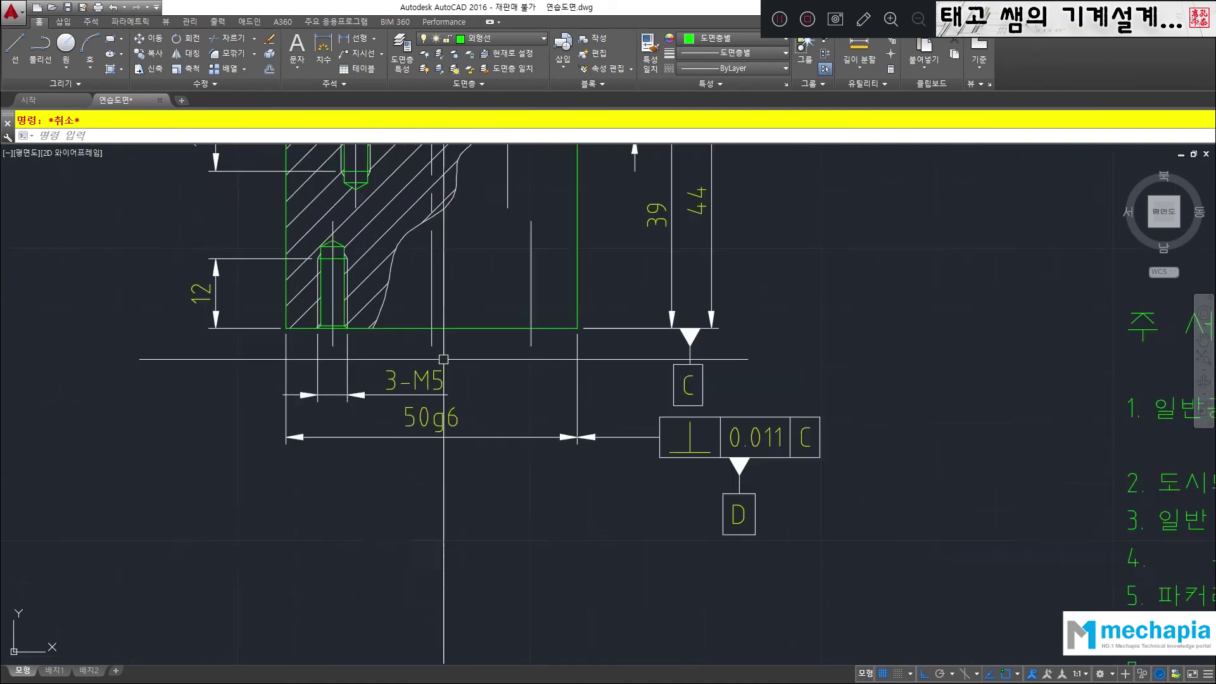
scroll(481, 294, down, 2)
middle_drag(483, 239, 445, 476)
scroll(468, 274, up, 2)
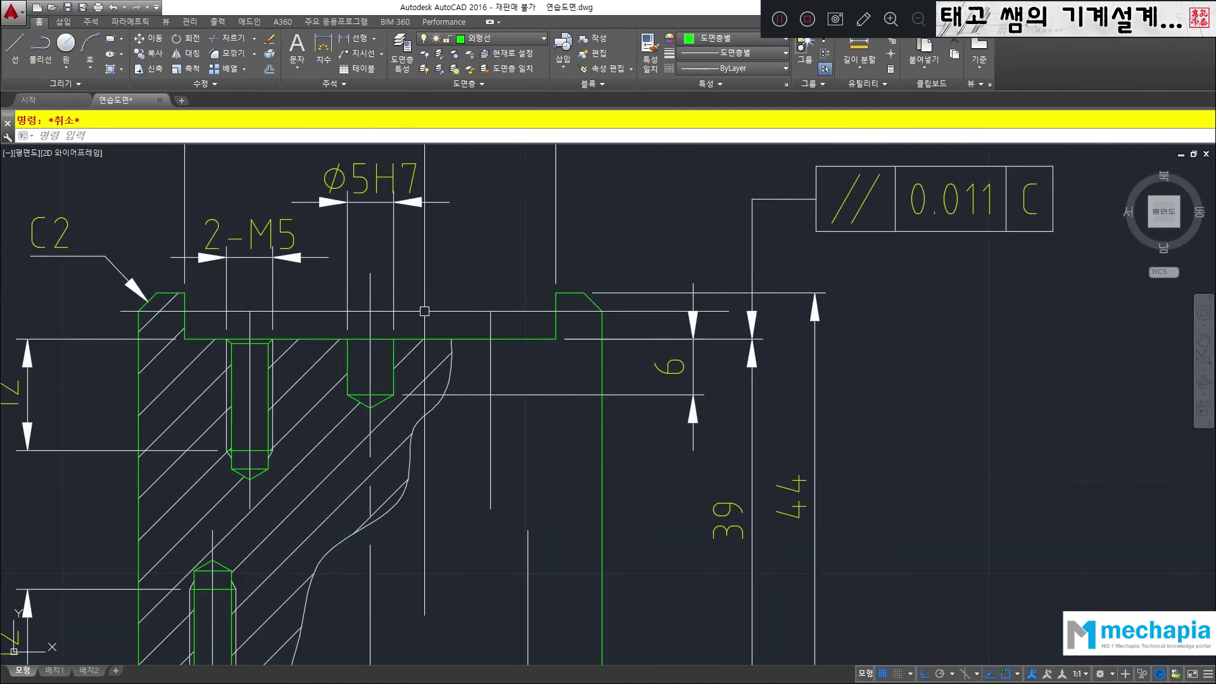
text(l)
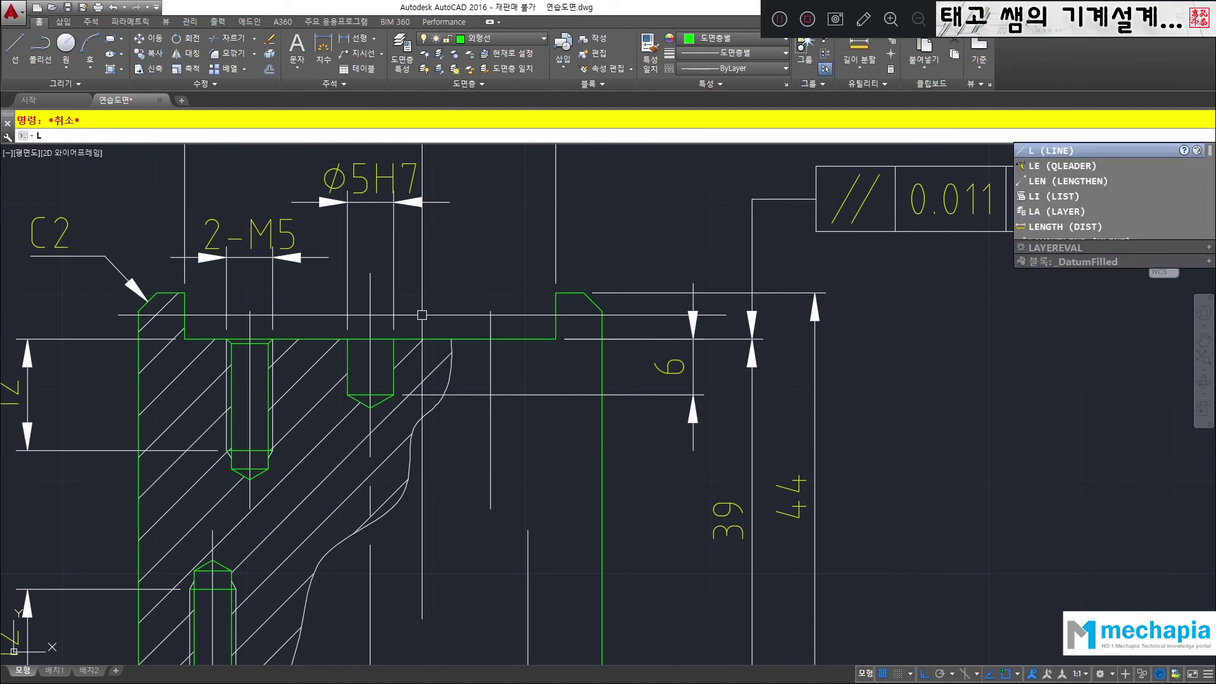
key(Return)
click(422, 313)
click(543, 312)
key(Escape)
- Stretch the new line's start point across the recess so it ends just short of the opposite wall
click(510, 312)
click(422, 311)
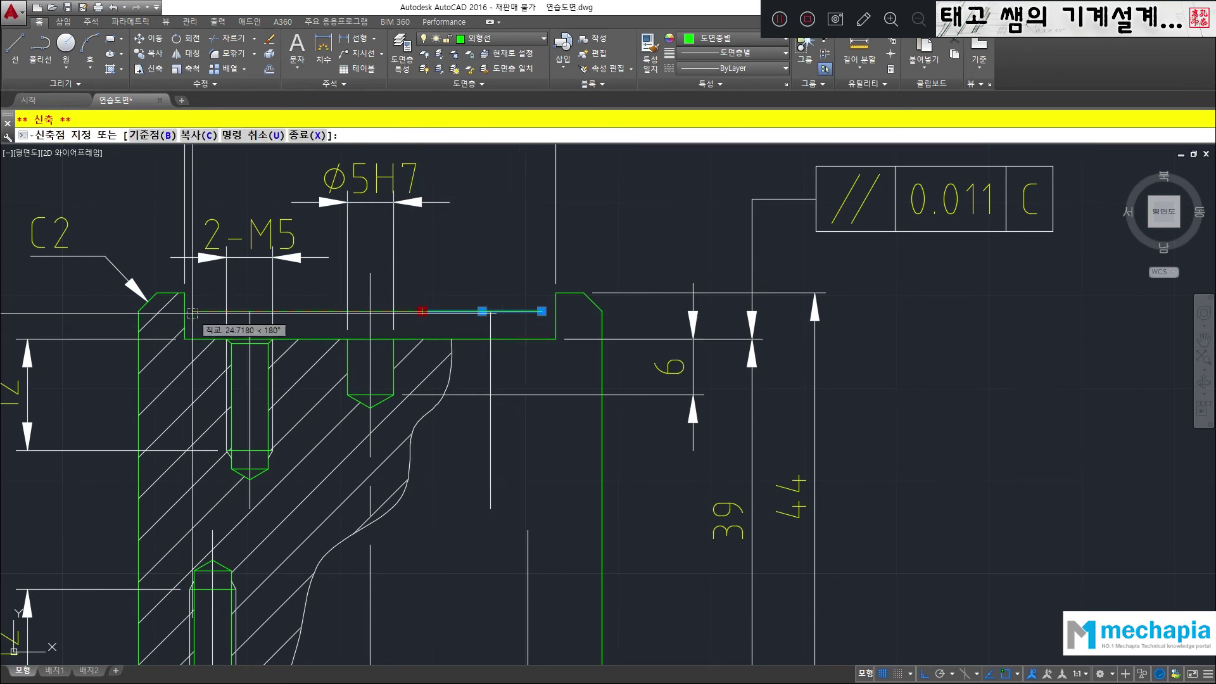
click(208, 312)
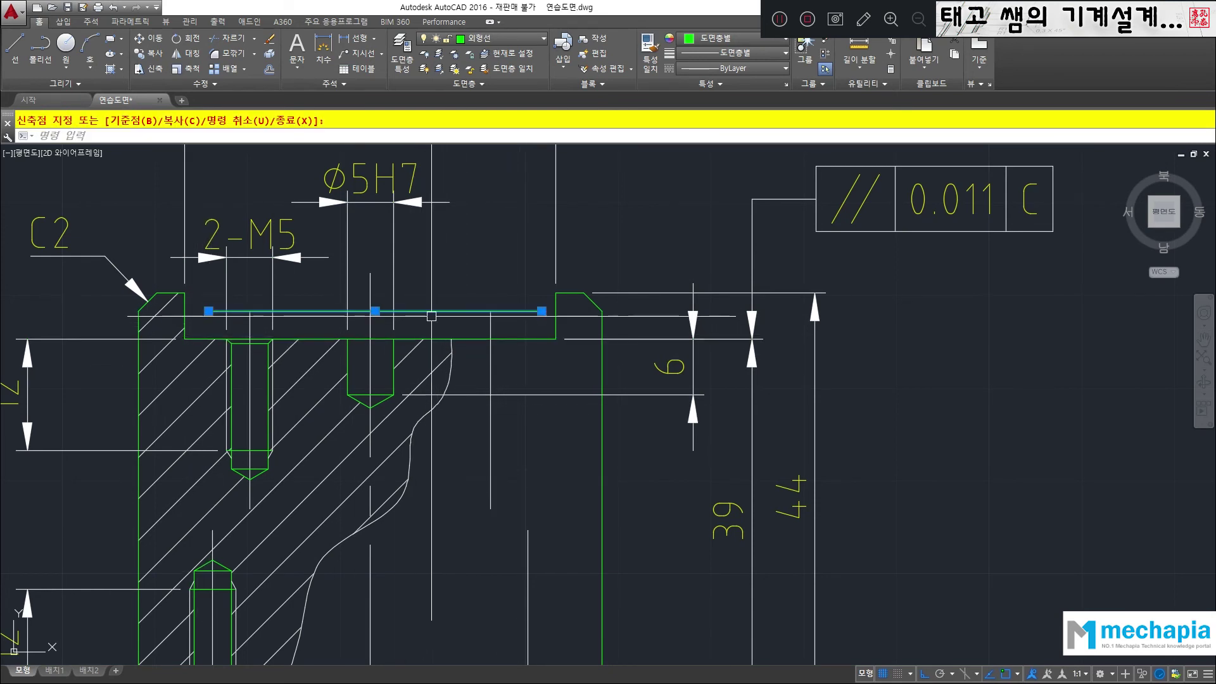
- Move the line above the recess to the 중심선 layer and colour it cyan
click(544, 42)
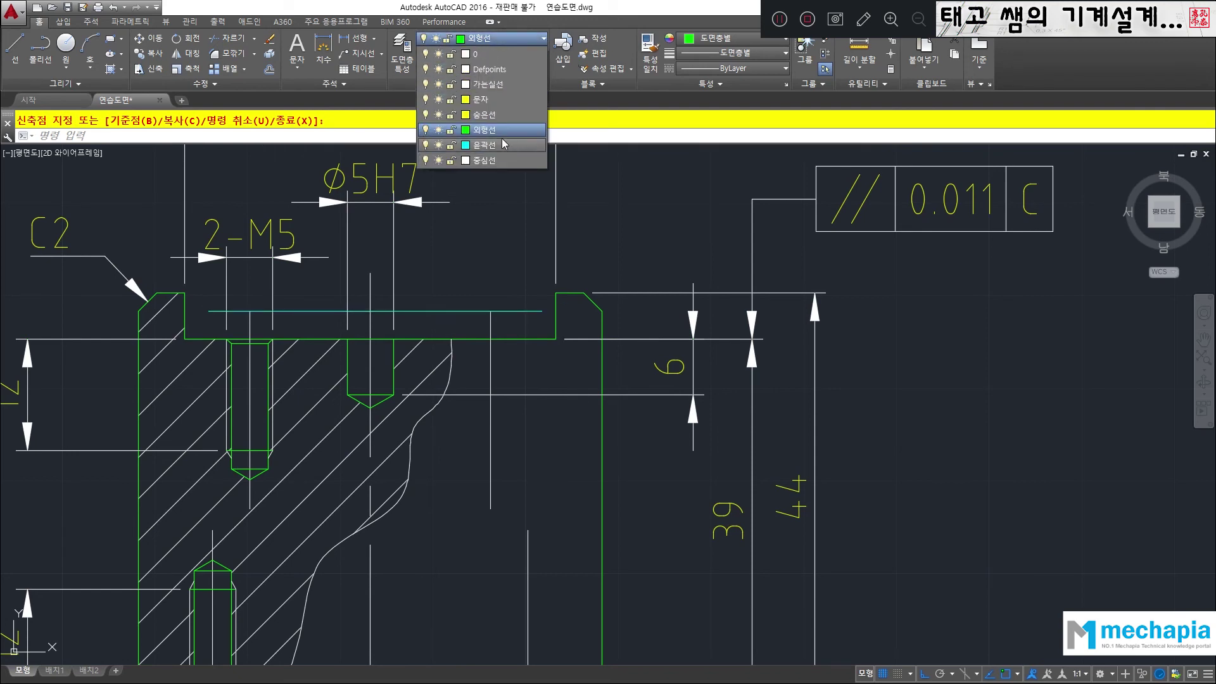
click(501, 161)
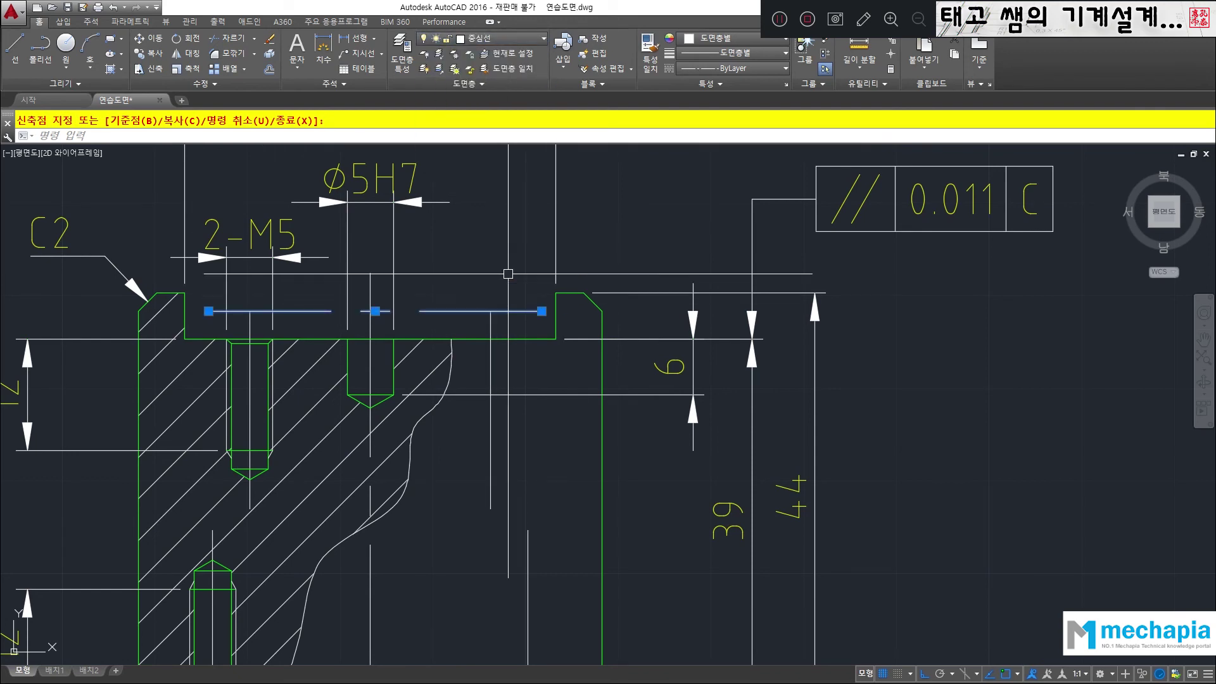
click(735, 38)
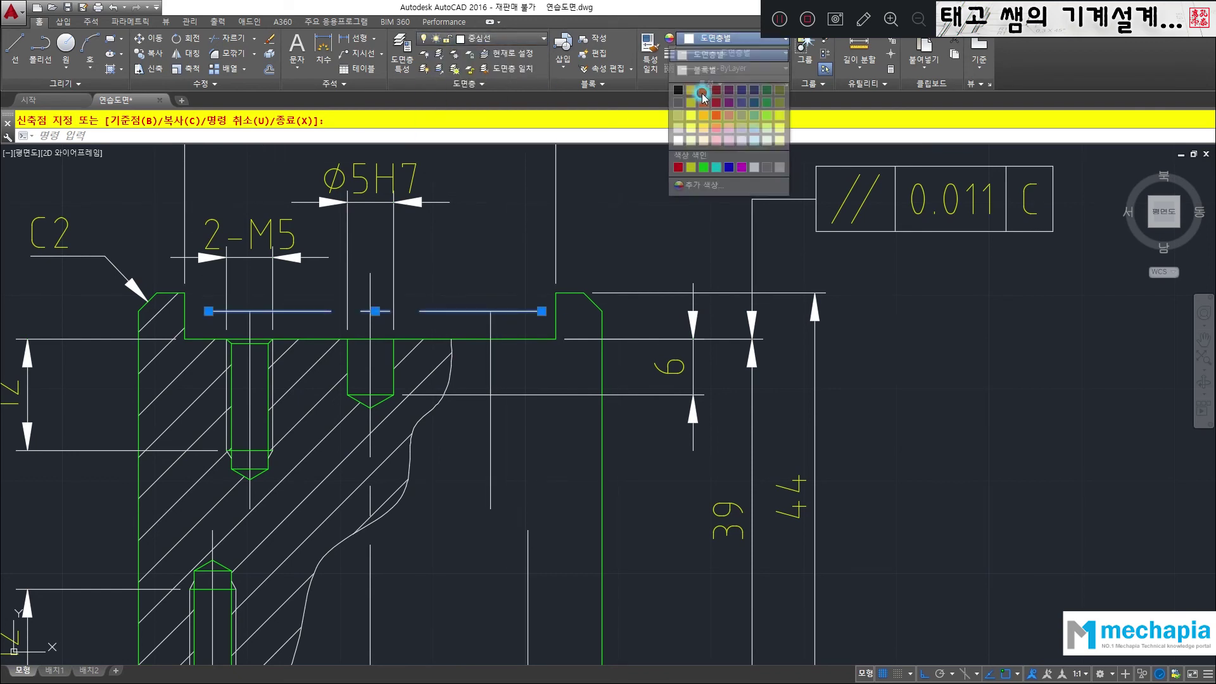
click(717, 168)
key(Escape)
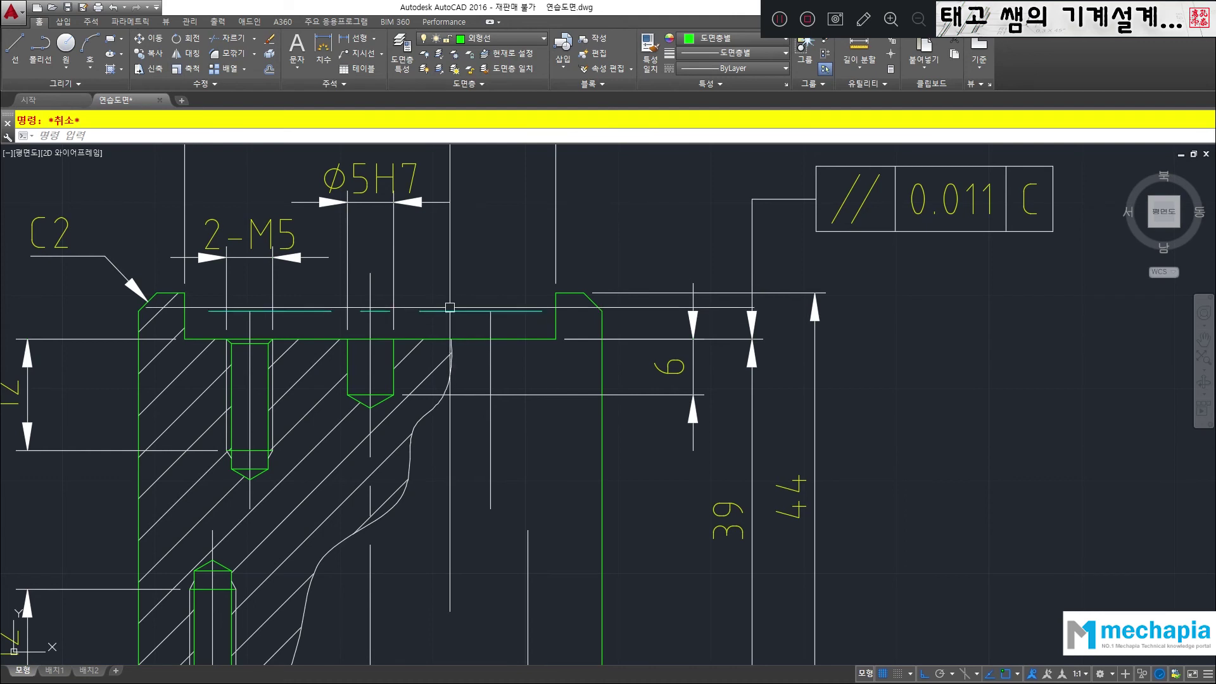
- Move the whole 주서 notes block with its note 7 line straight up, away from the parts list
scroll(451, 320, down, 1)
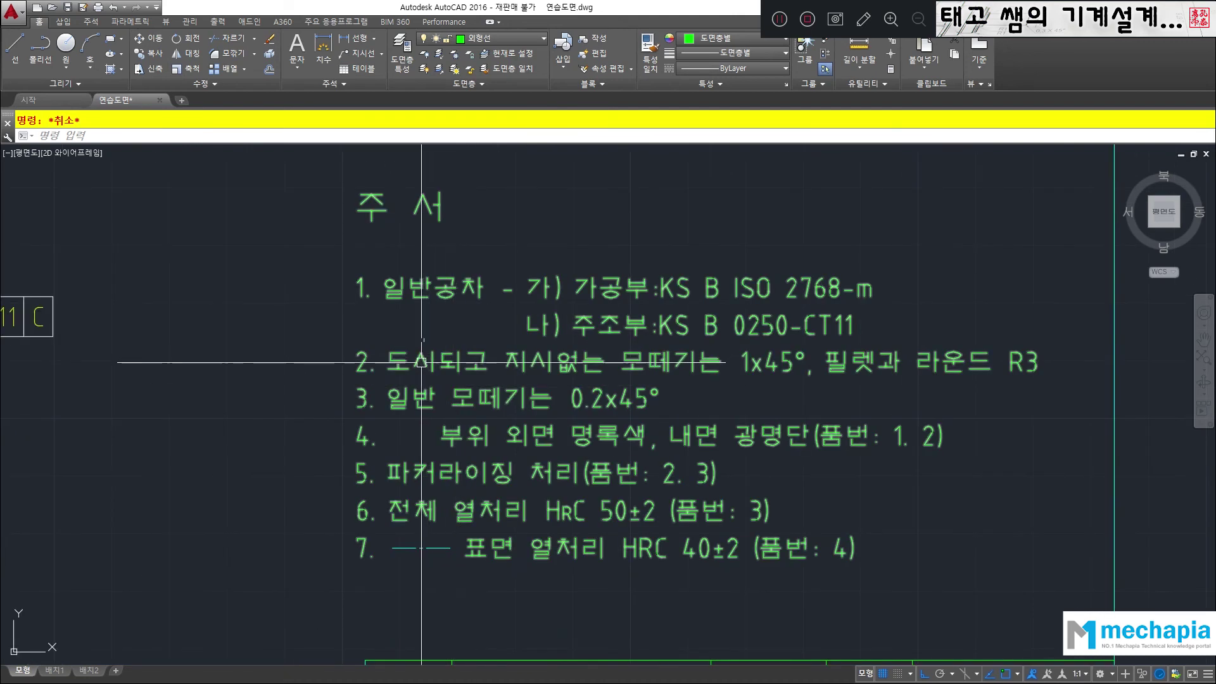
scroll(423, 358, down, 2)
mouse_move(420, 356)
middle_down()
mouse_move(371, 340)
mouse_move(390, 426)
middle_up()
text(m)
key(Return)
click(747, 600)
click(310, 295)
key(Return)
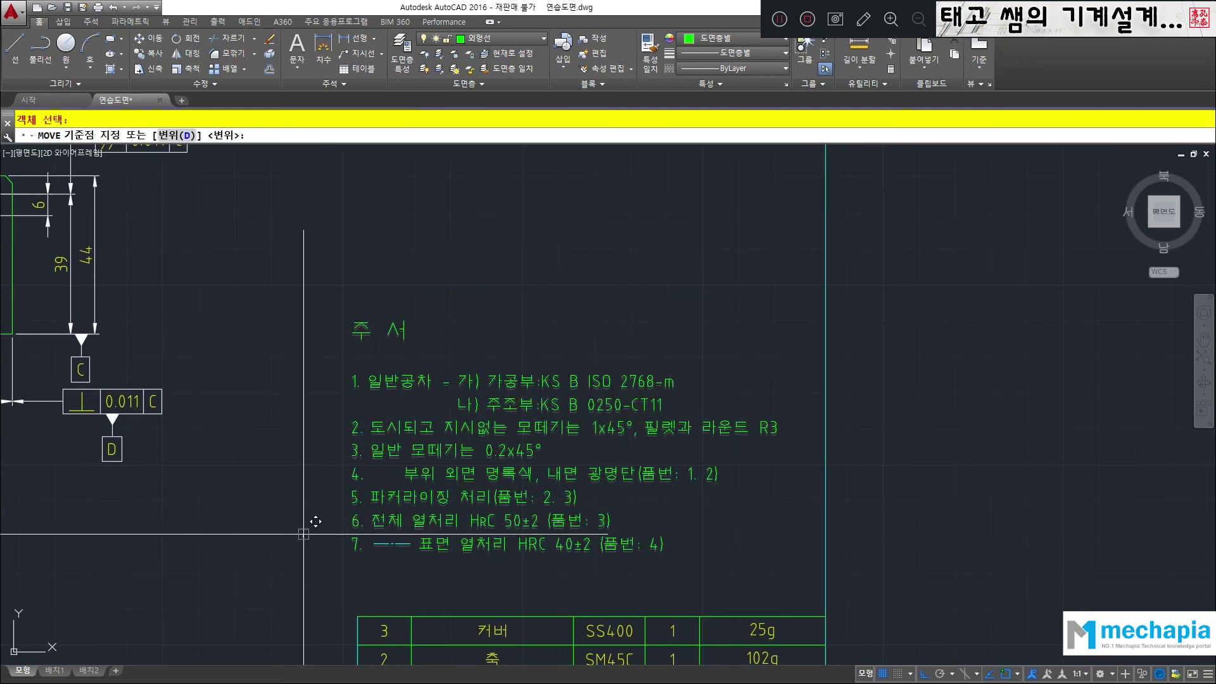
click(304, 537)
click(304, 421)
scroll(244, 488, up, 3)
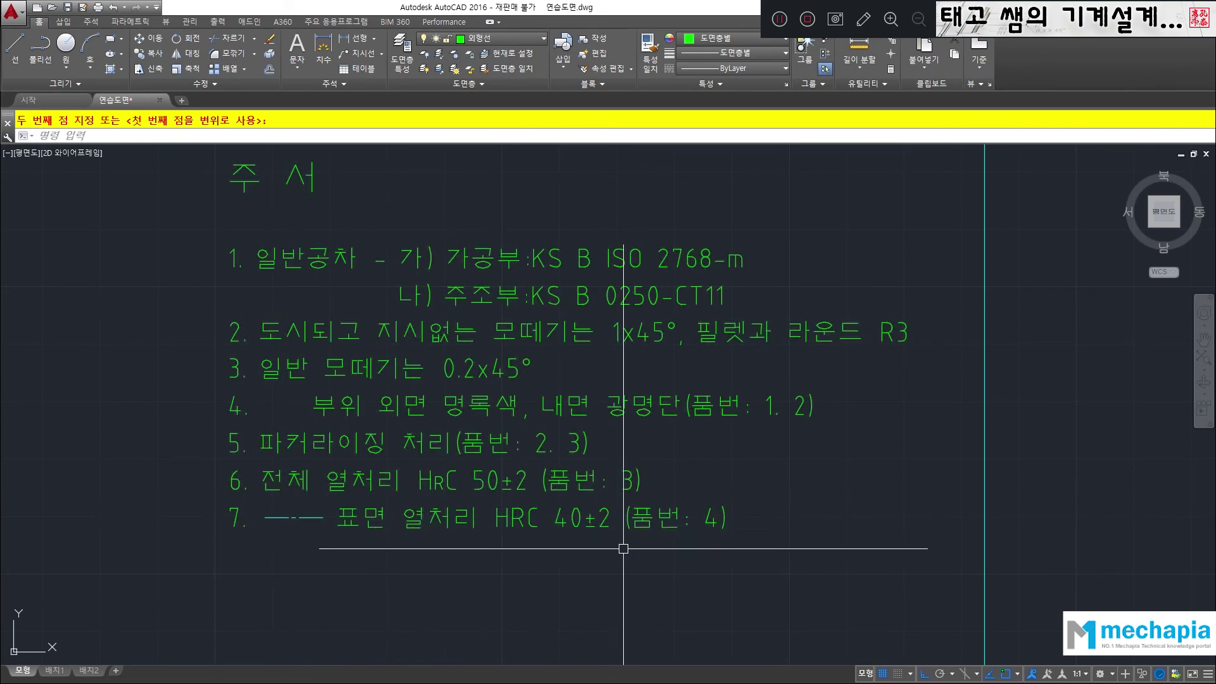
key(Escape)
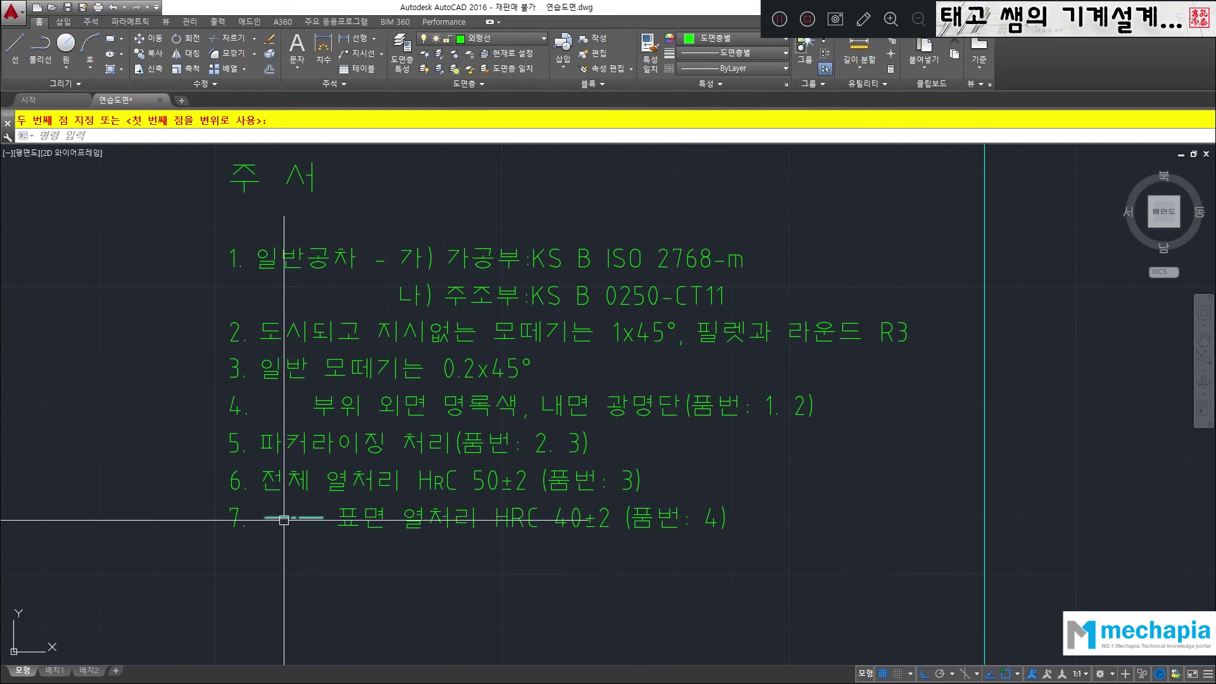
click(280, 517)
key(Escape)
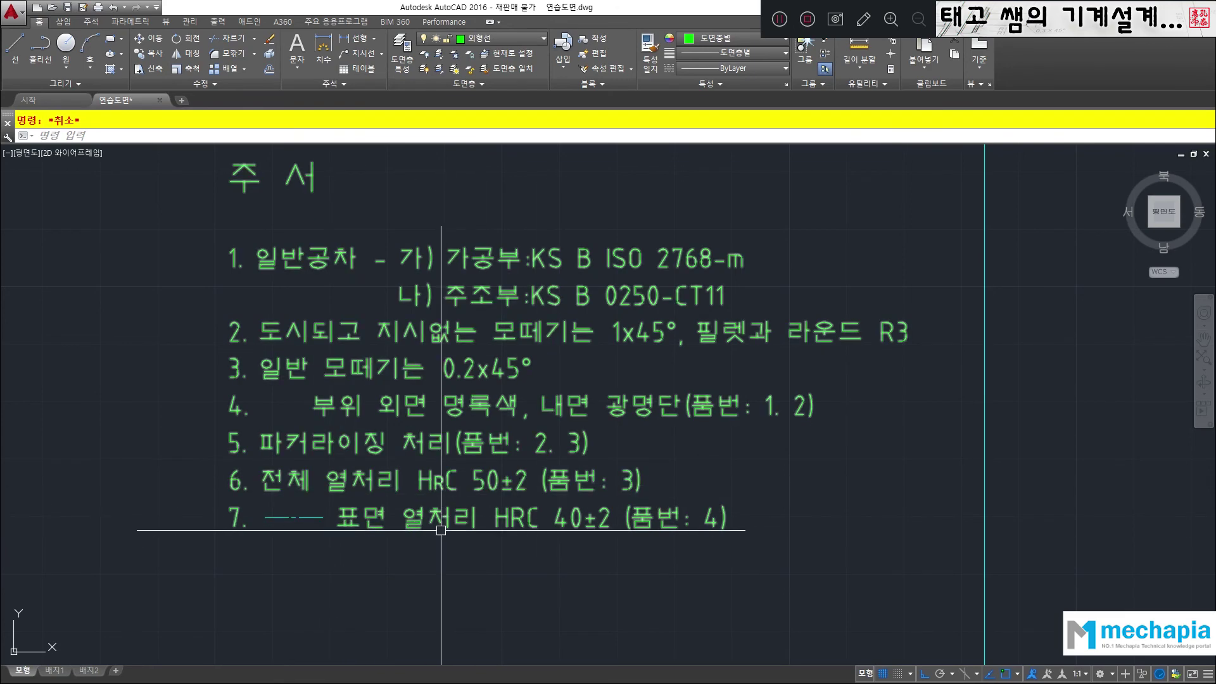
- Add note line "8. 표면 거칠기" to the 주서 text, followed by four indented rows that each hold an "=" sign
middle_drag(519, 603, 523, 370)
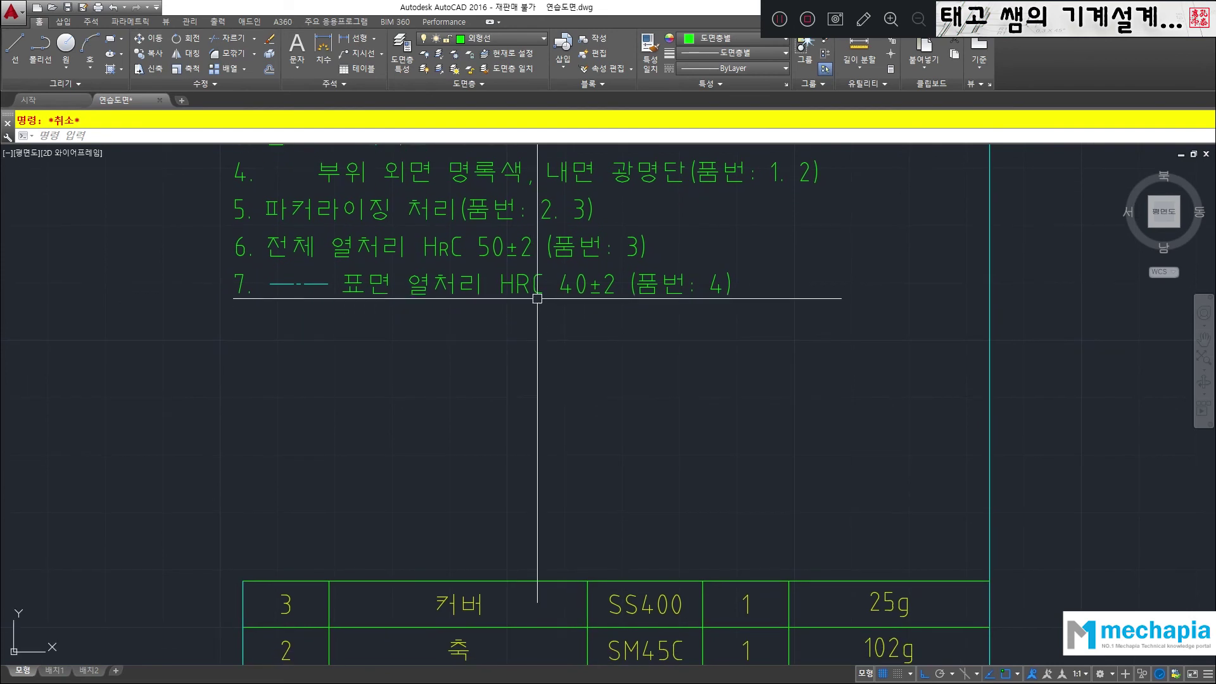
double_click(534, 288)
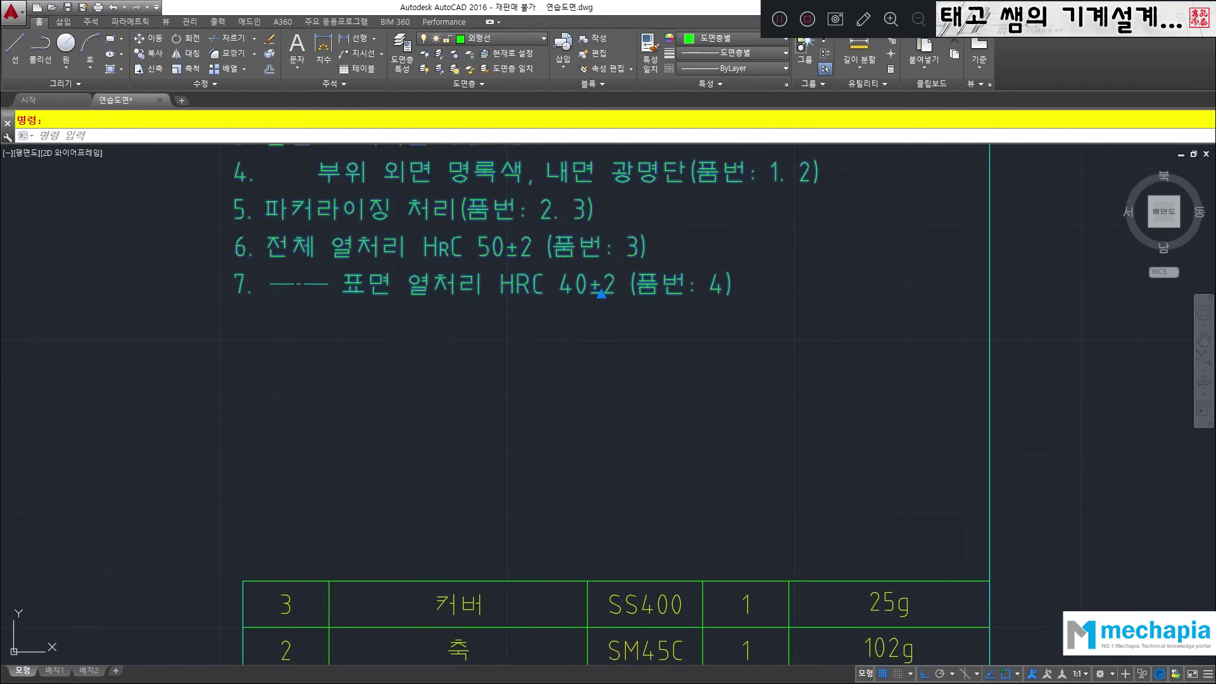
click(736, 286)
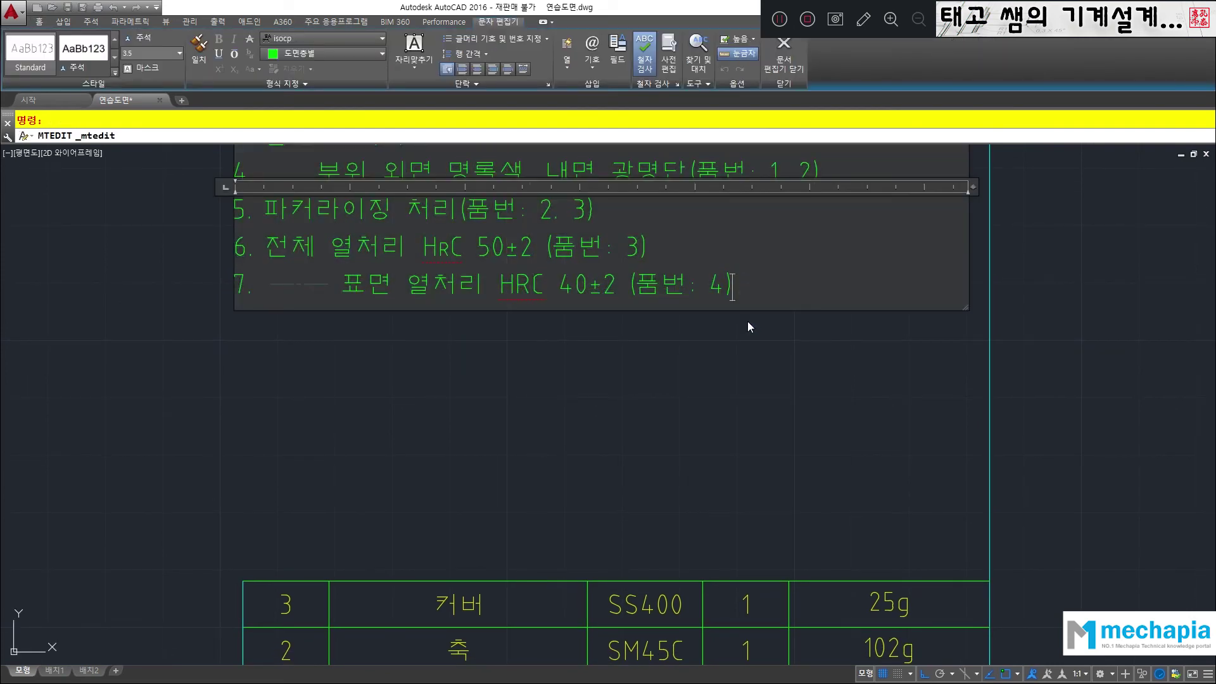
key(Return)
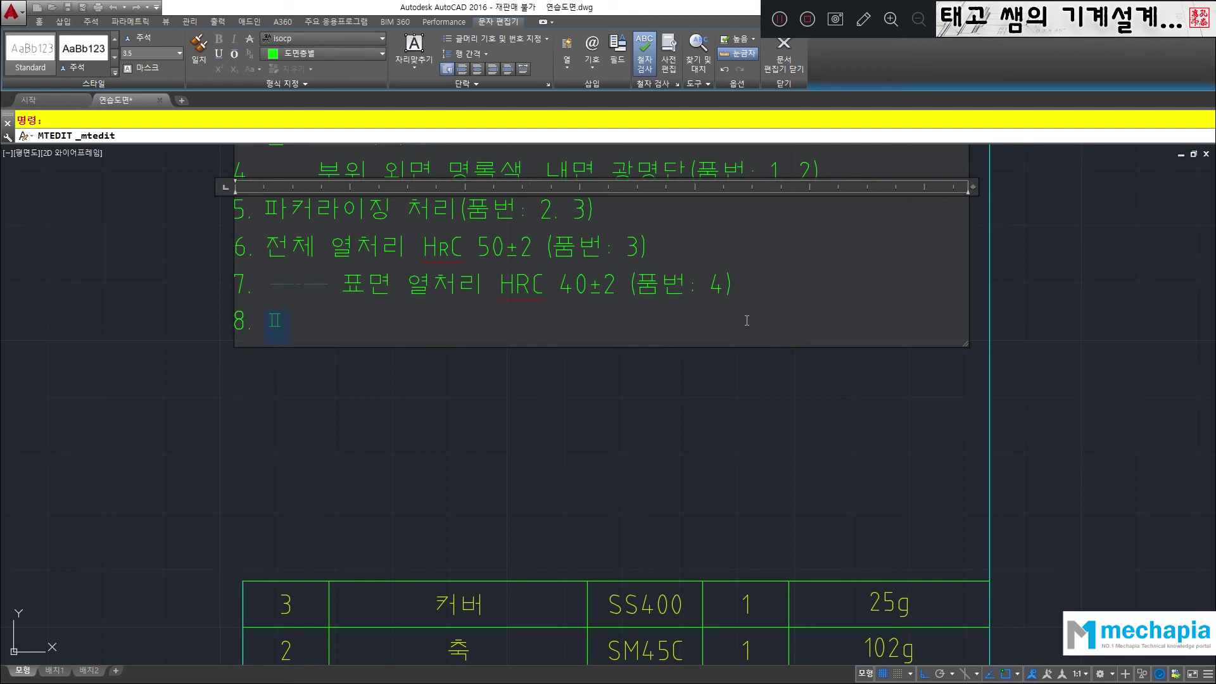
text(8. 표면 거칠기 비교표)
key(Return)
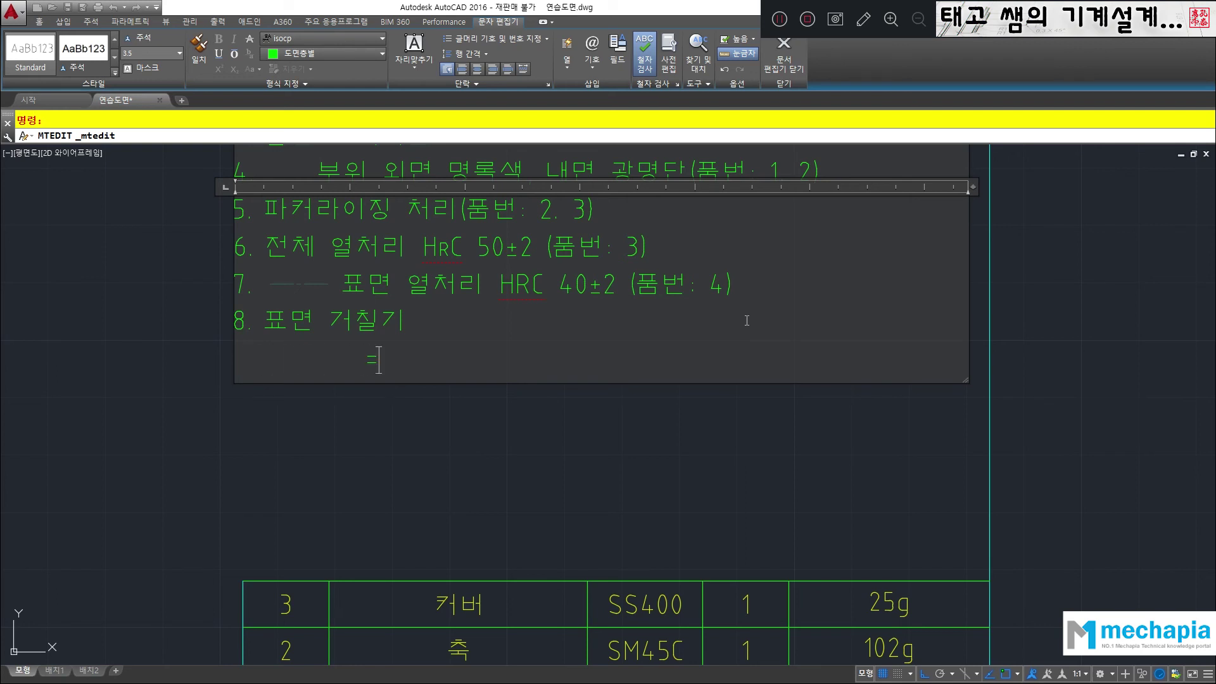
key(Return)
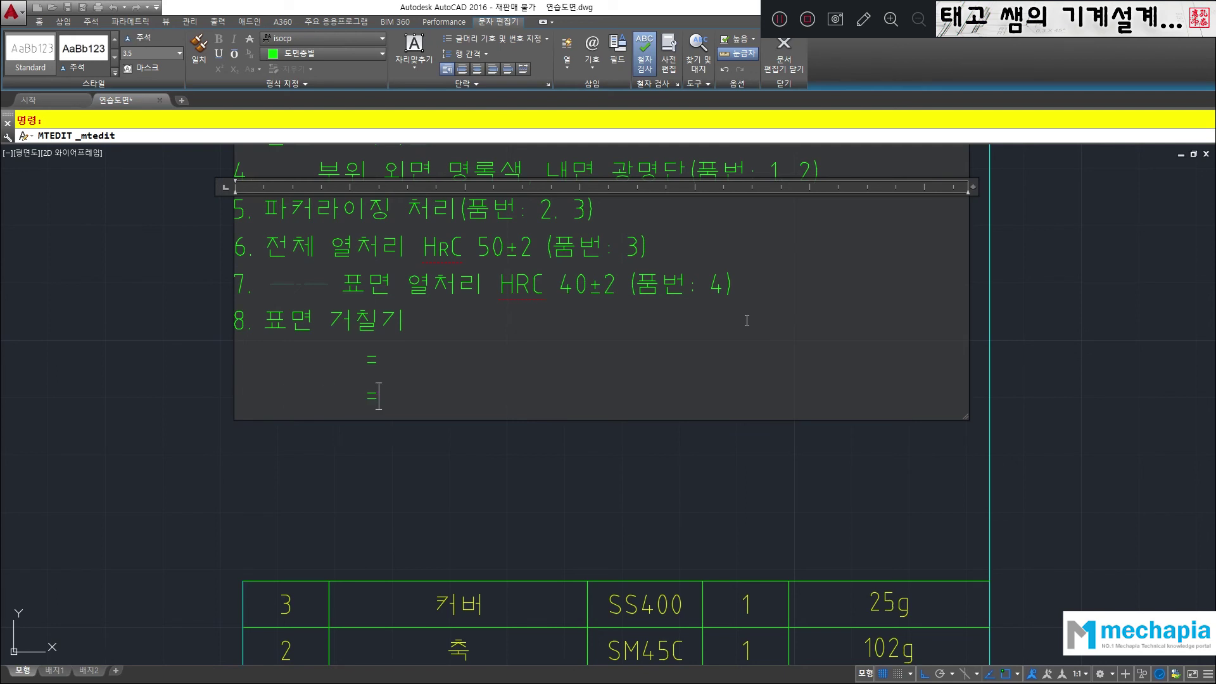
key(Return)
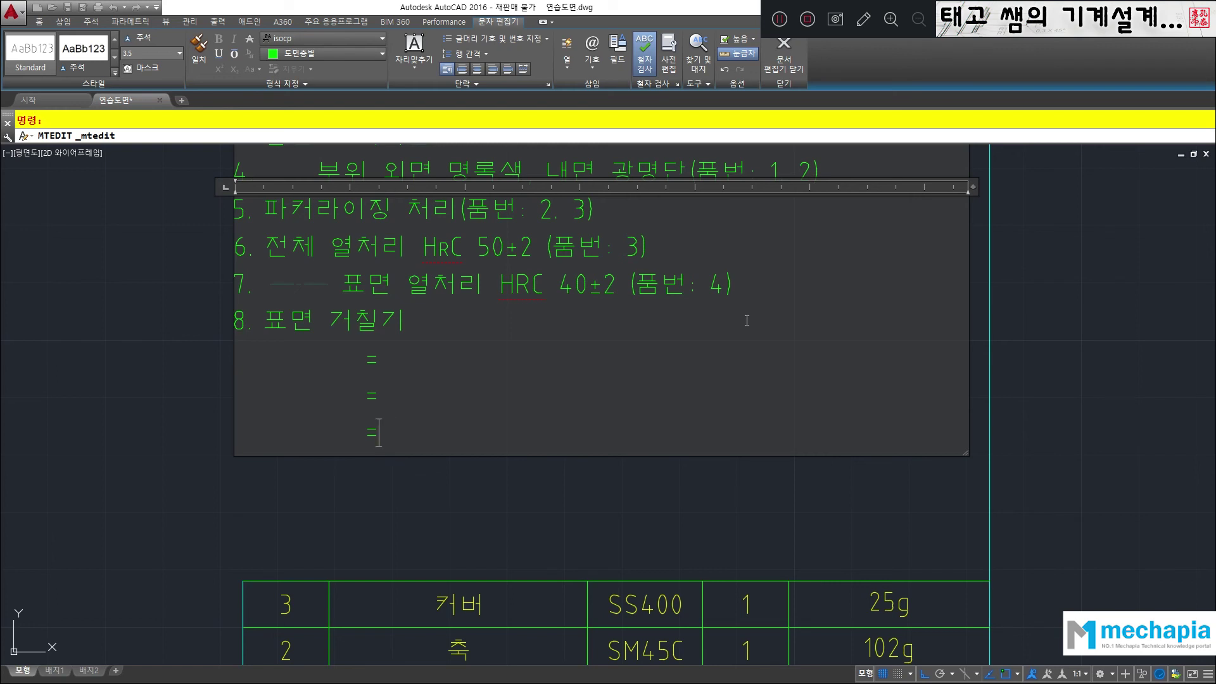
key(Return)
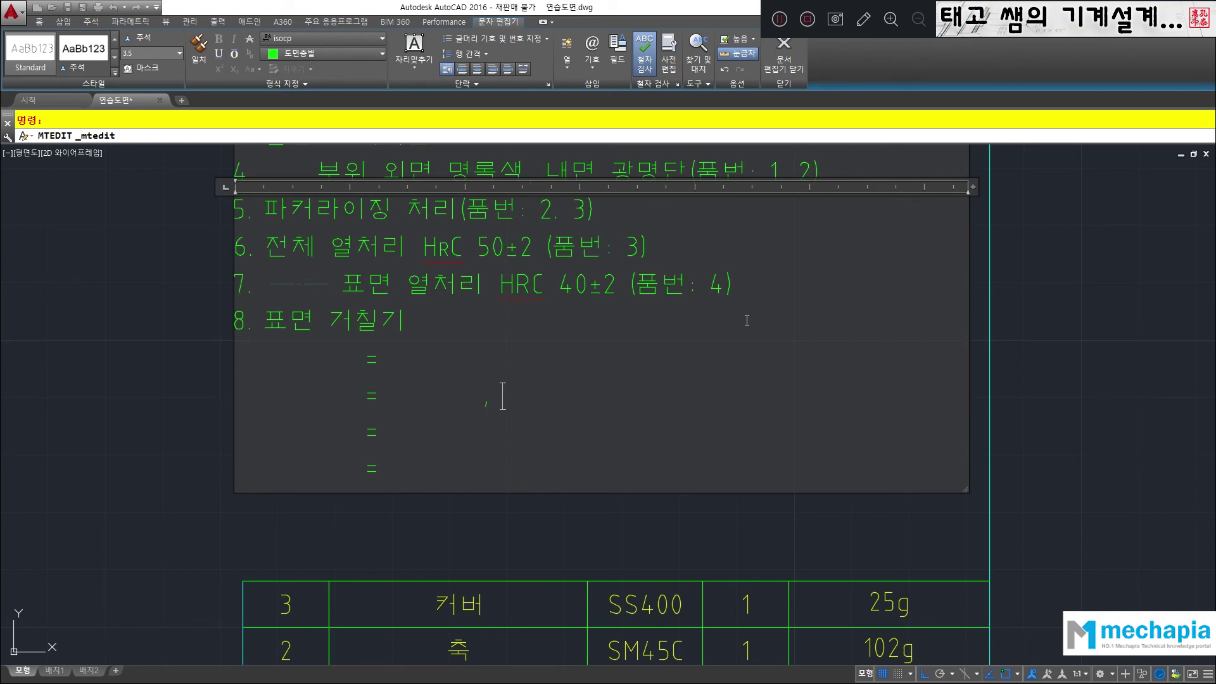
- Complete the last three "=" rows of note 8 with a comma and the grades N10, N8 and N6, and finish text editing
key(BackSpace)
key(BackSpace)
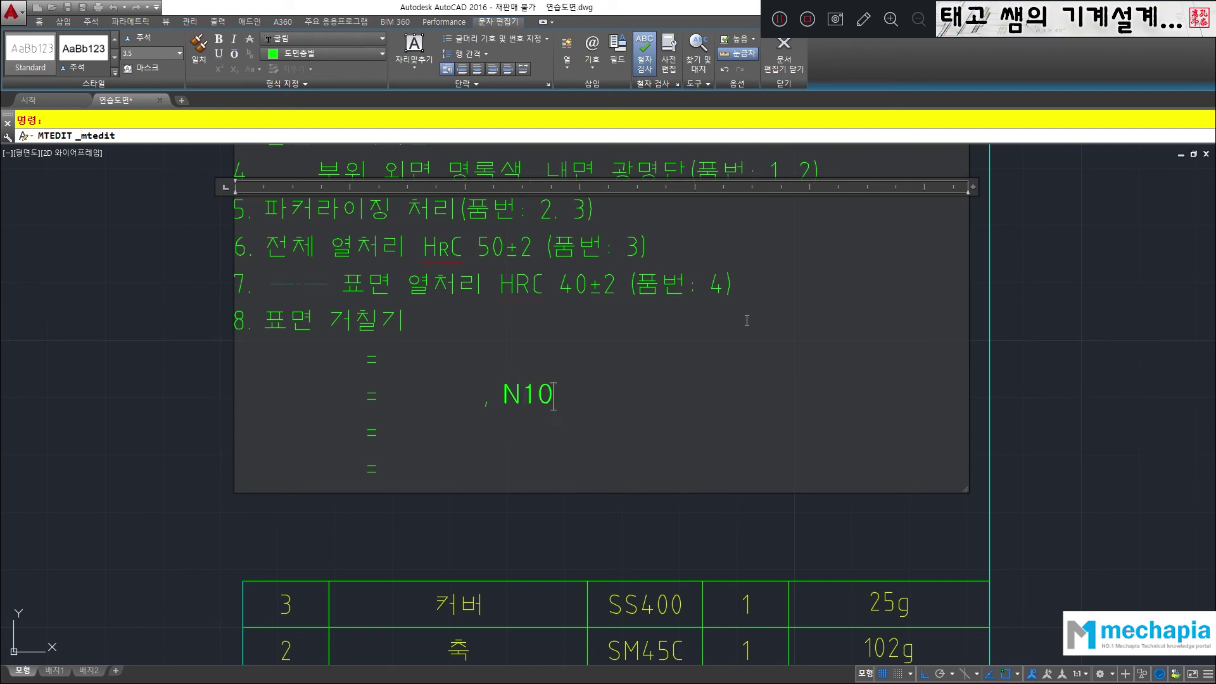
key(Left)
key(Delete)
key(Delete)
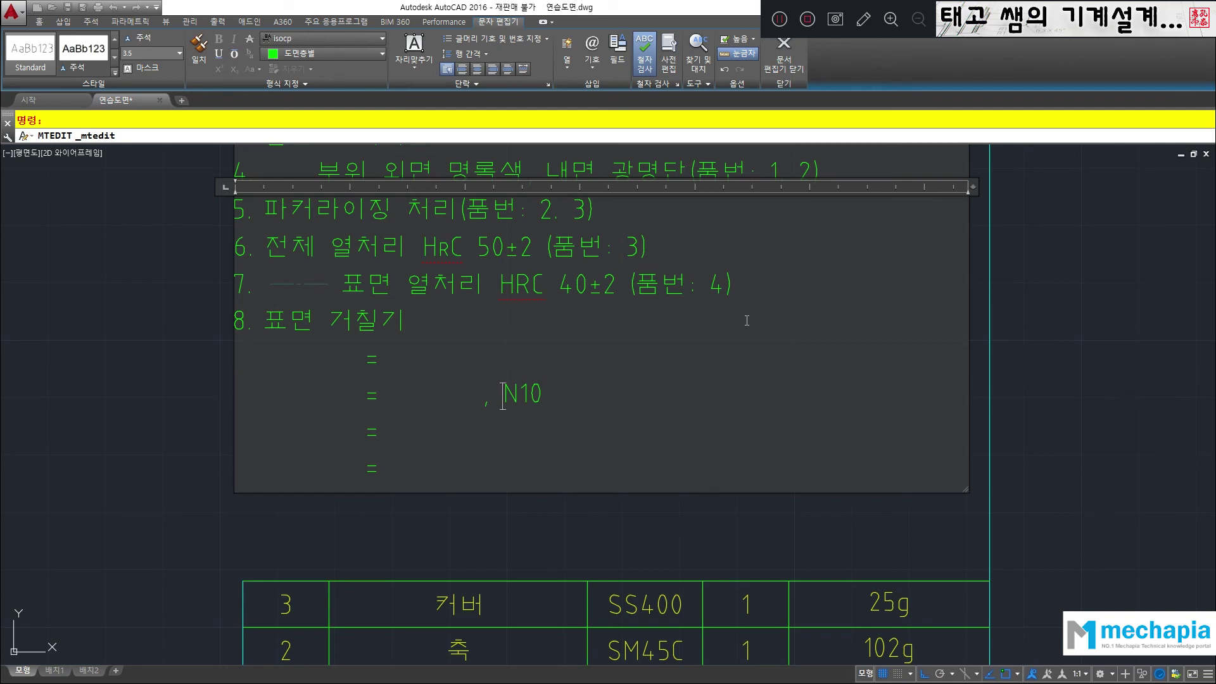
key(Delete)
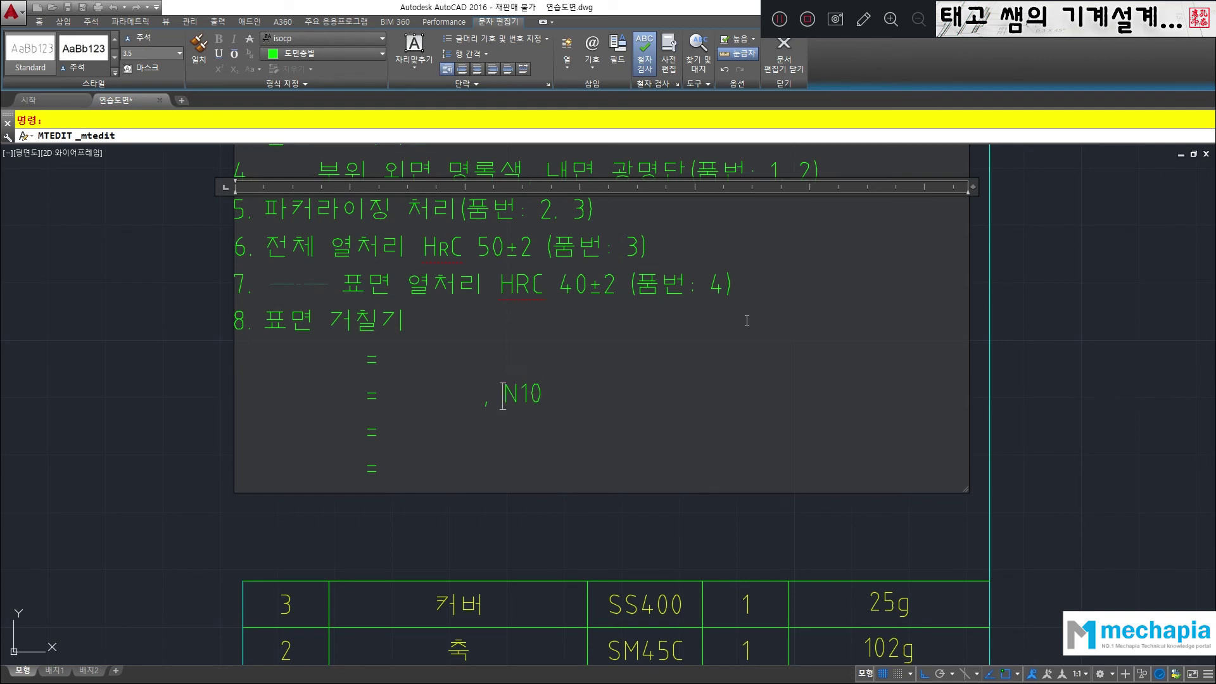
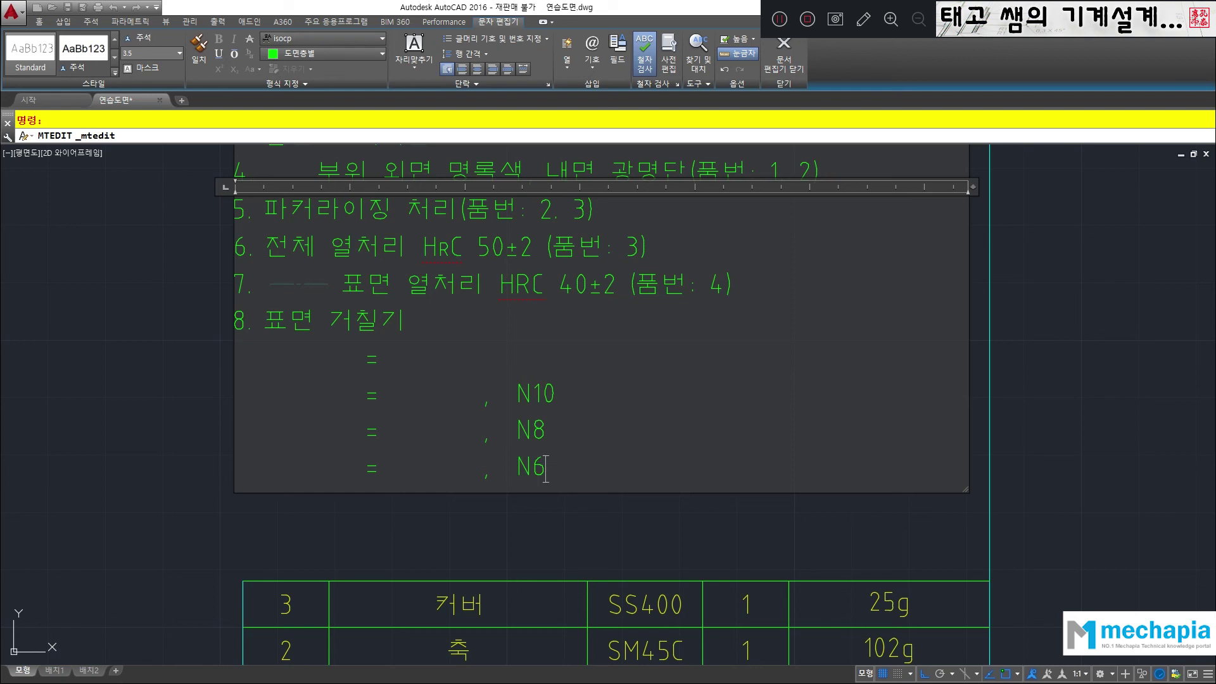
click(432, 527)
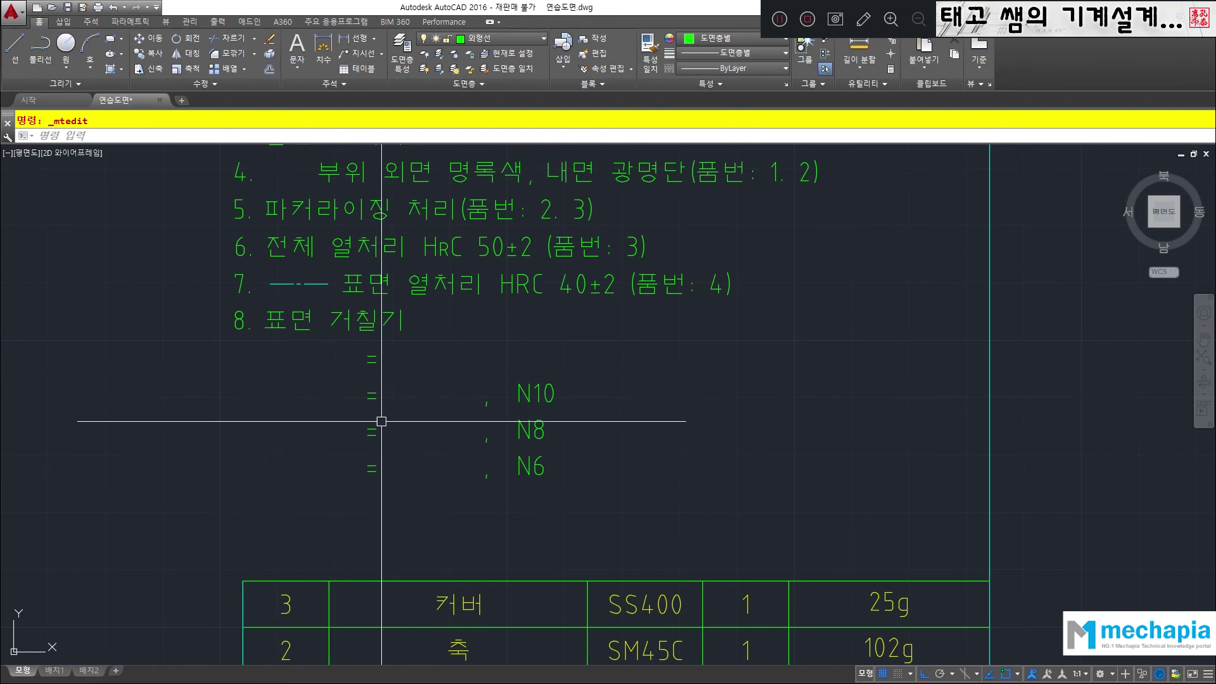
- Copy the upright w, x and y roughness symbols from the symbol collection to the free space between note 8 and the parts list
scroll(319, 262, down, 2)
scroll(209, 218, down, 4)
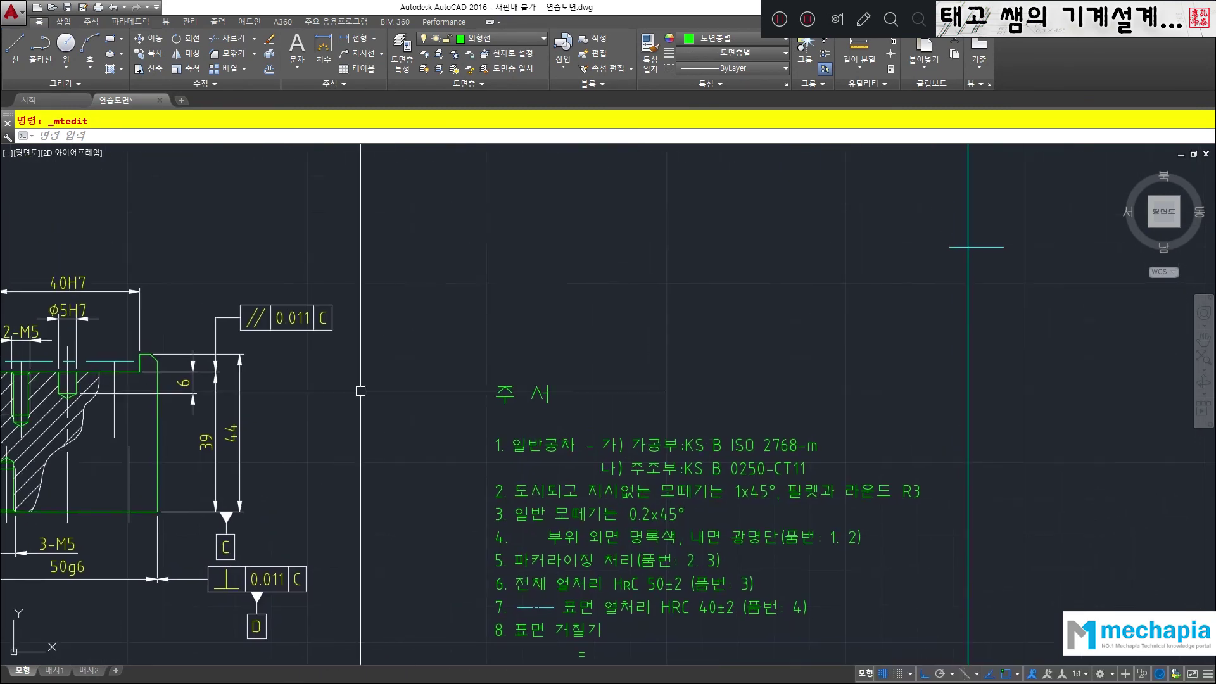
scroll(398, 447, up, 1)
scroll(380, 431, down, 1)
scroll(317, 329, up, 3)
scroll(307, 323, up, 2)
mouse_move(413, 304)
middle_down()
mouse_move(367, 354)
mouse_move(445, 347)
middle_up()
text(co)
key(Return)
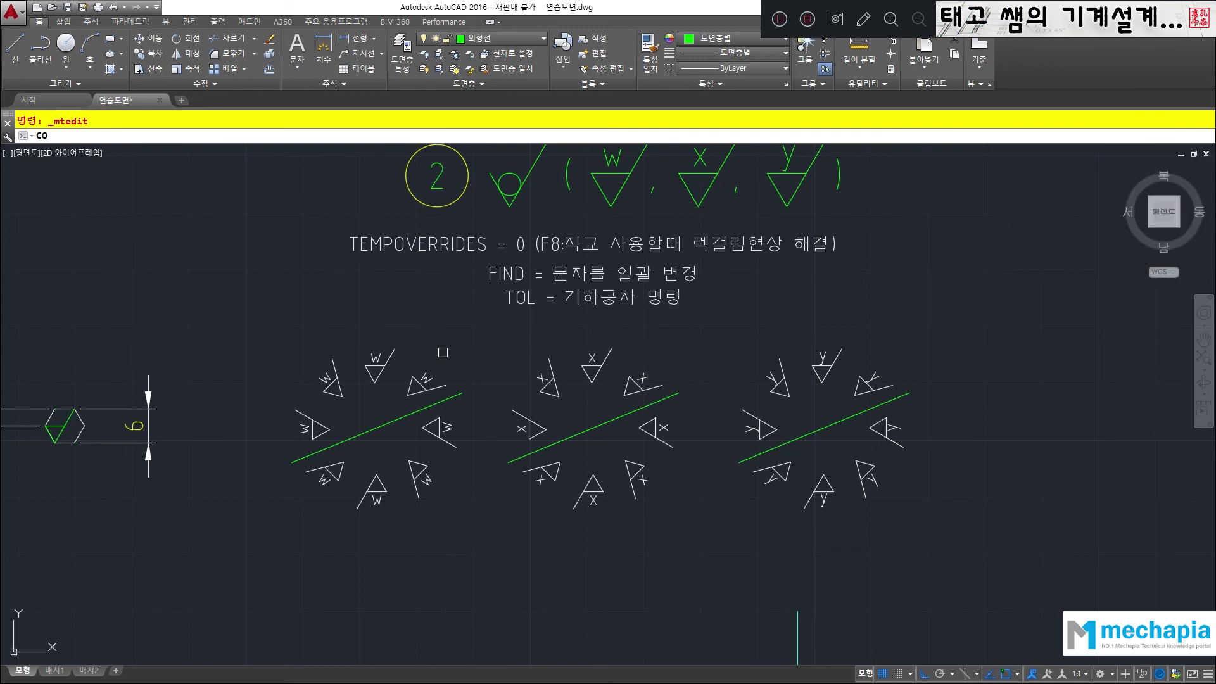
click(365, 346)
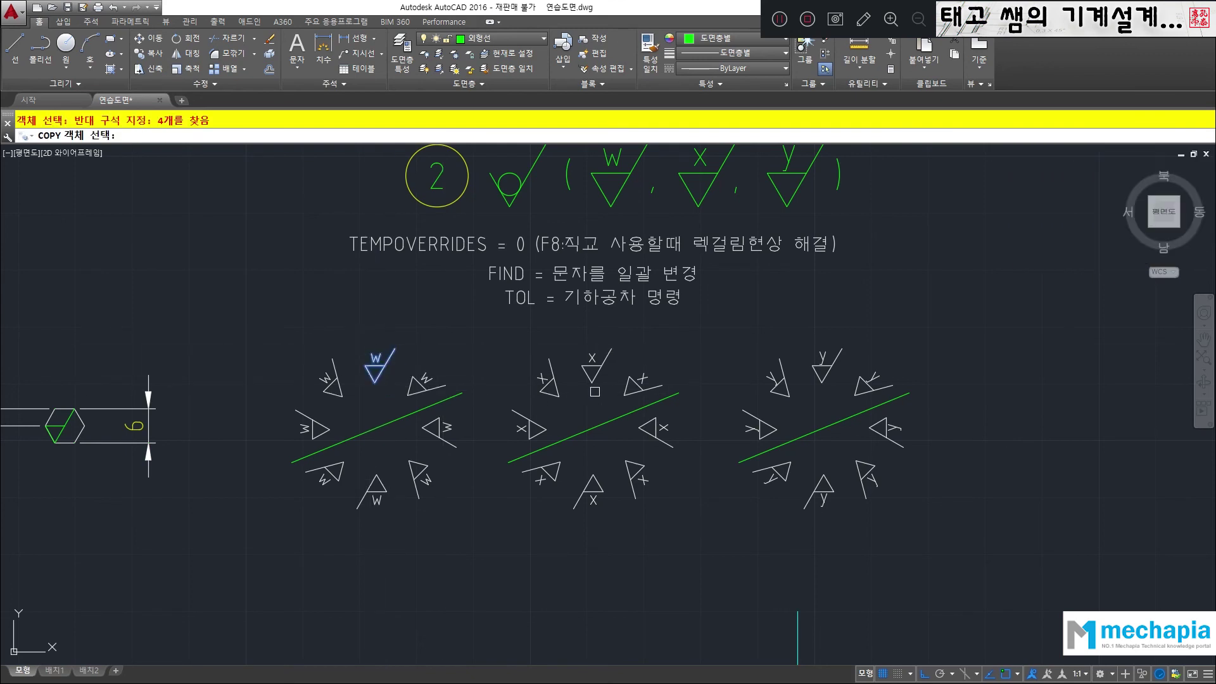
click(581, 341)
click(840, 389)
click(810, 330)
key(Return)
click(525, 359)
scroll(518, 355, down, 2)
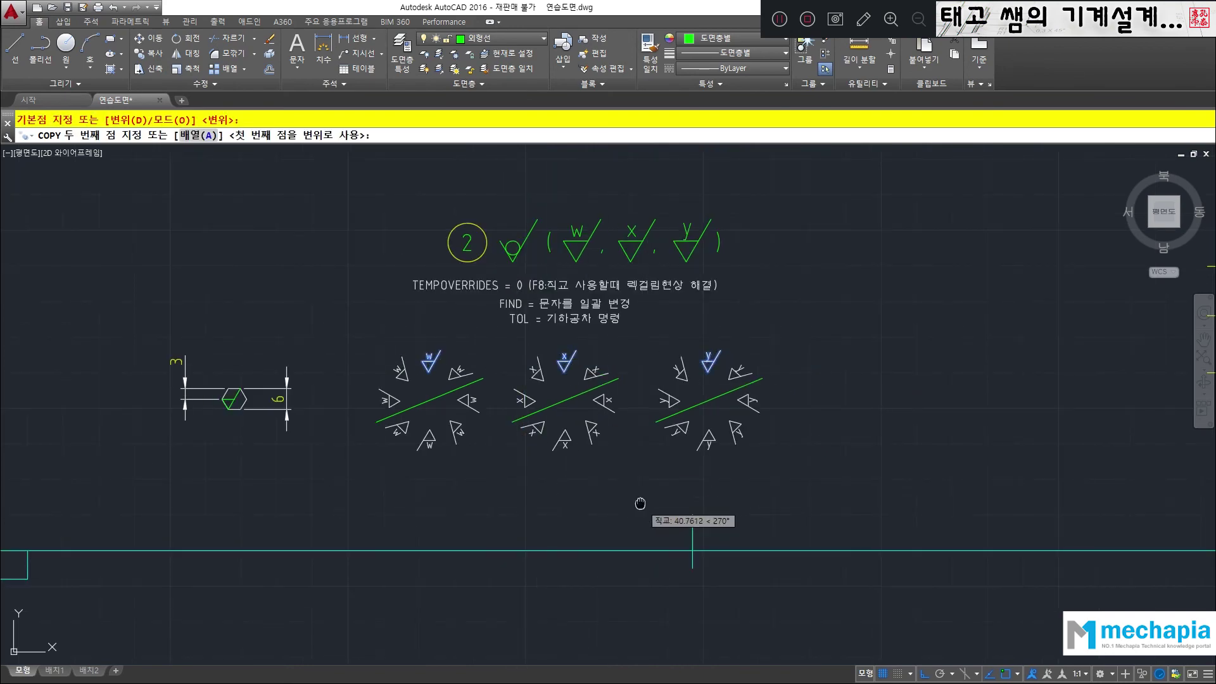
middle_drag(638, 507, 372, 225)
key(F8)
scroll(707, 533, down, 2)
middle_drag(708, 532, 372, 196)
middle_drag(516, 551, 507, 238)
scroll(528, 431, up, 5)
scroll(569, 505, down, 3)
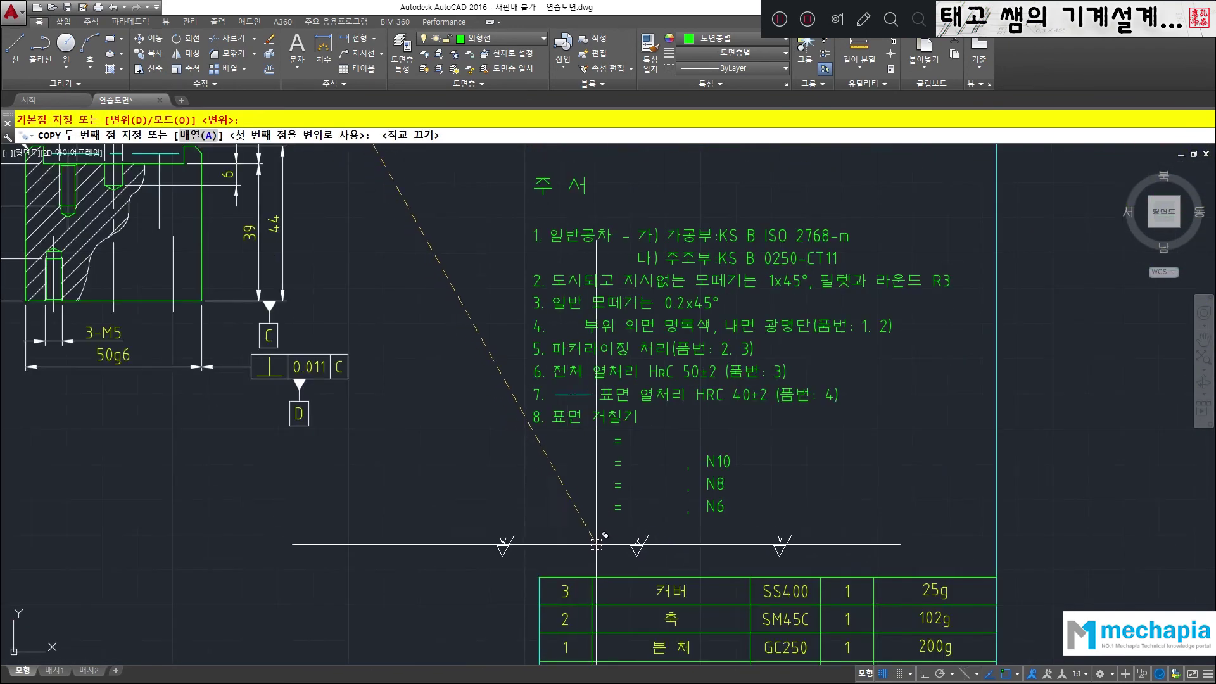
middle_drag(568, 505, 580, 430)
click(579, 424)
key(Escape)
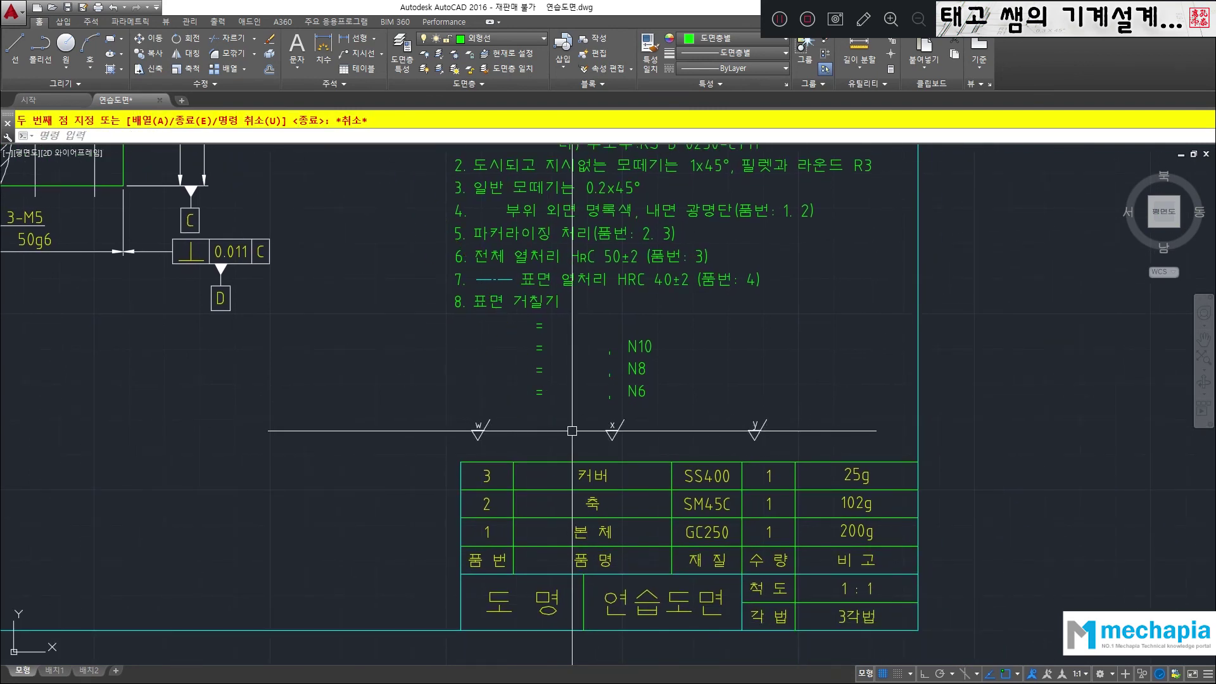
- Move the copied x and y symbols together horizontally toward the w symbol, leaving a small gap
text(m)
key(Return)
click(572, 411)
click(792, 458)
key(Return)
scroll(624, 409, up, 6)
scroll(619, 421, down, 2)
click(639, 424)
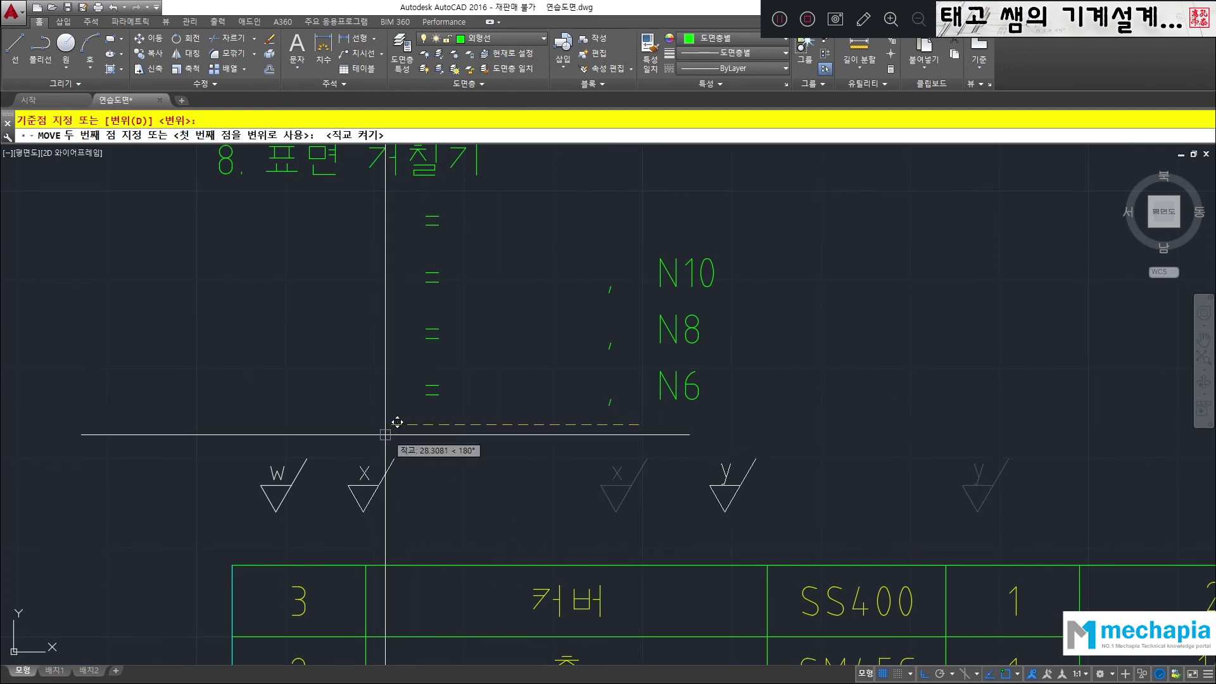
click(386, 423)
- Move the copied y symbol horizontally so it stands close beside the x symbol
key(Return)
click(638, 439)
click(849, 522)
key(Return)
click(684, 533)
key(Escape)
- Copy the w symbol's lines without its letter to the free space on its outer side
middle_drag(282, 511, 393, 484)
text(co COPY)
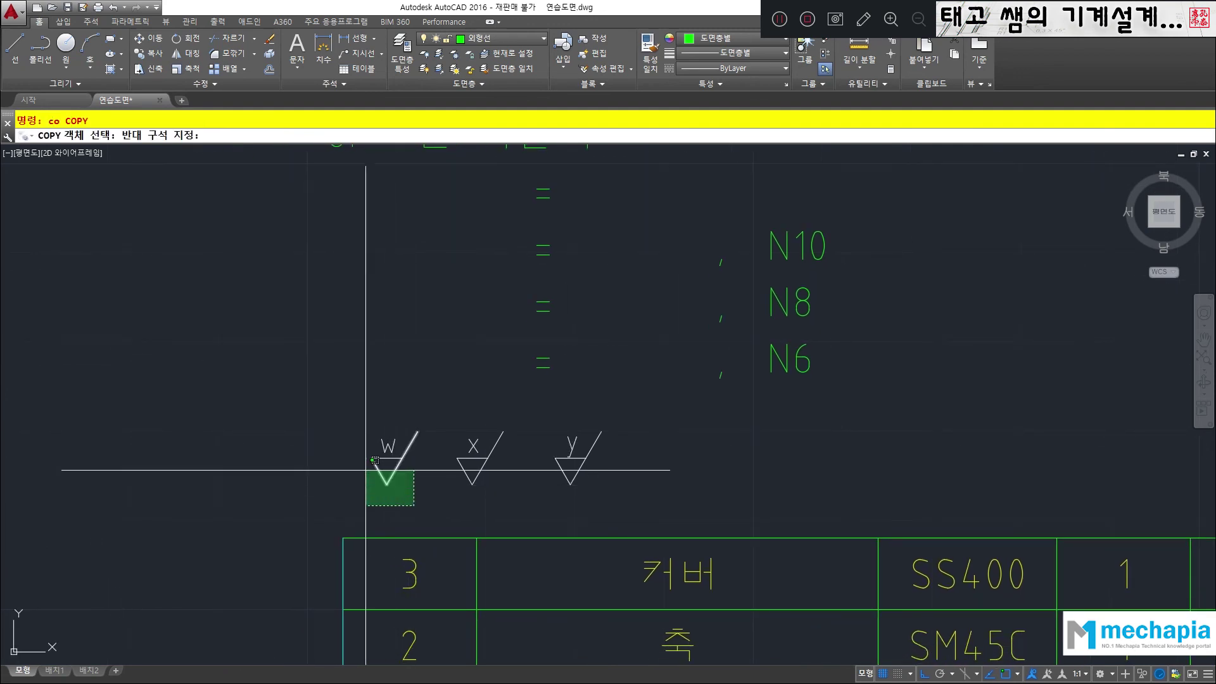
click(374, 446)
key(Return)
click(358, 492)
click(285, 492)
key(Escape)
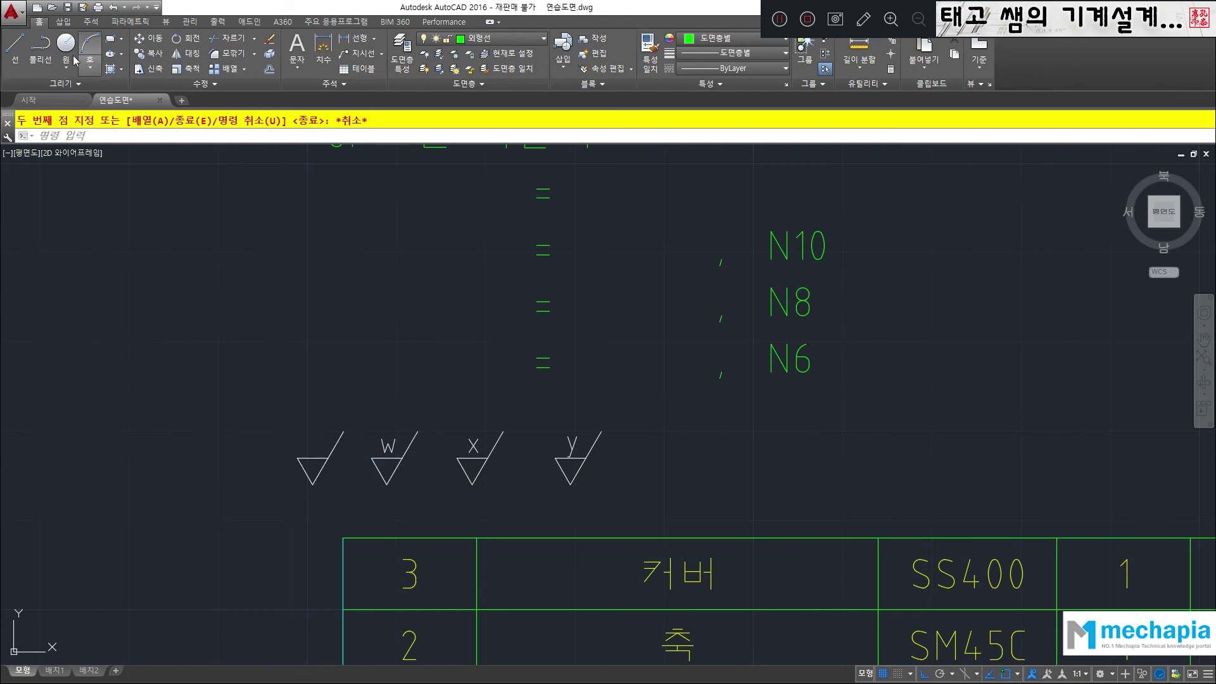
- Draw a circle tangent to the three sides of the letterless symbol's triangle and delete the triangle's horizontal line
click(66, 66)
click(38, 225)
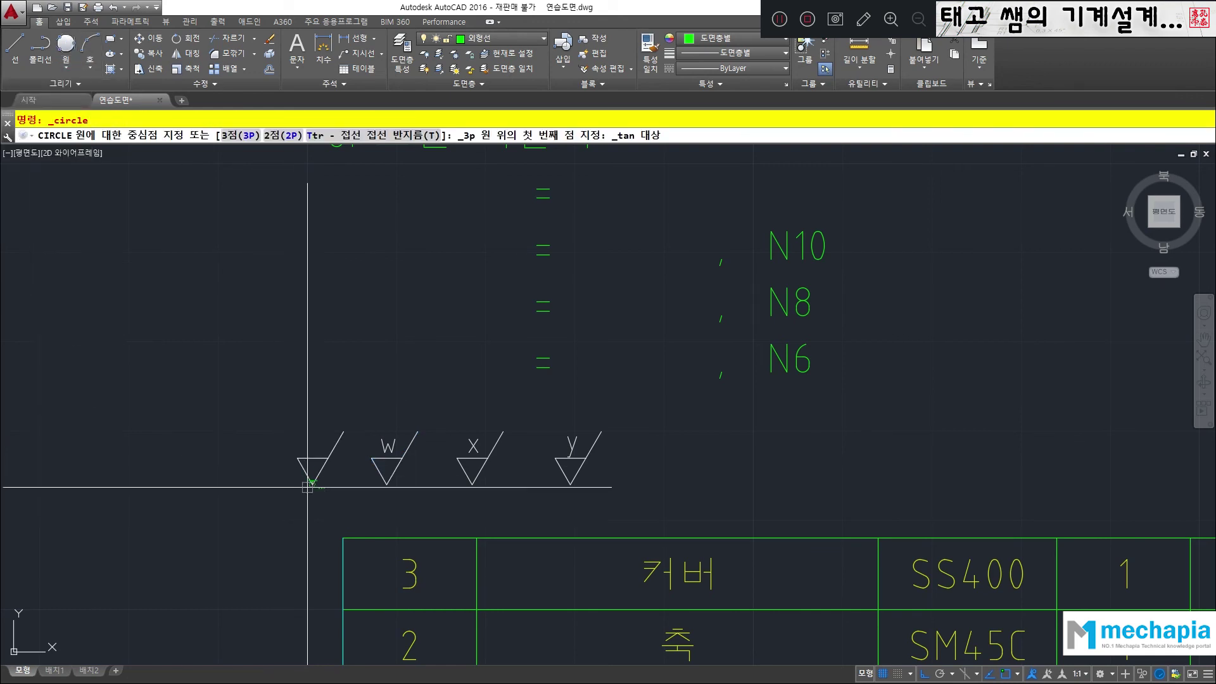
scroll(299, 473, up, 4)
click(298, 446)
click(325, 416)
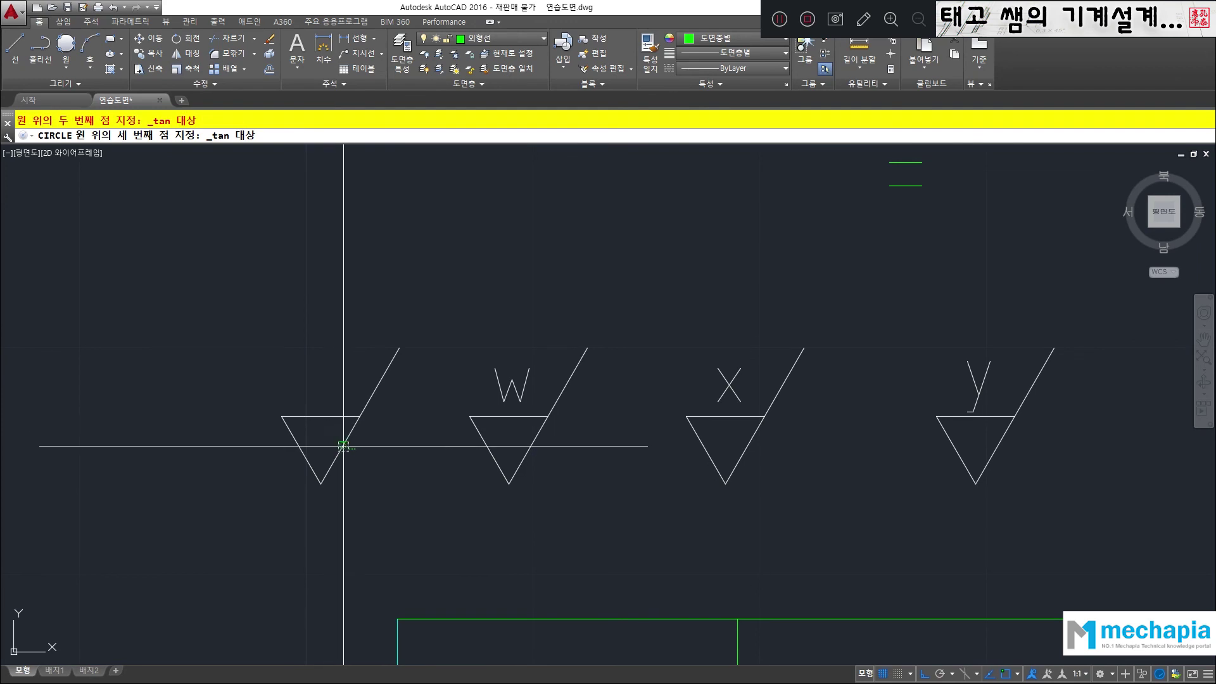
click(345, 443)
click(340, 417)
key(Delete)
- Move the circle inside the letterless symbol to the 가는실선 layer
click(337, 422)
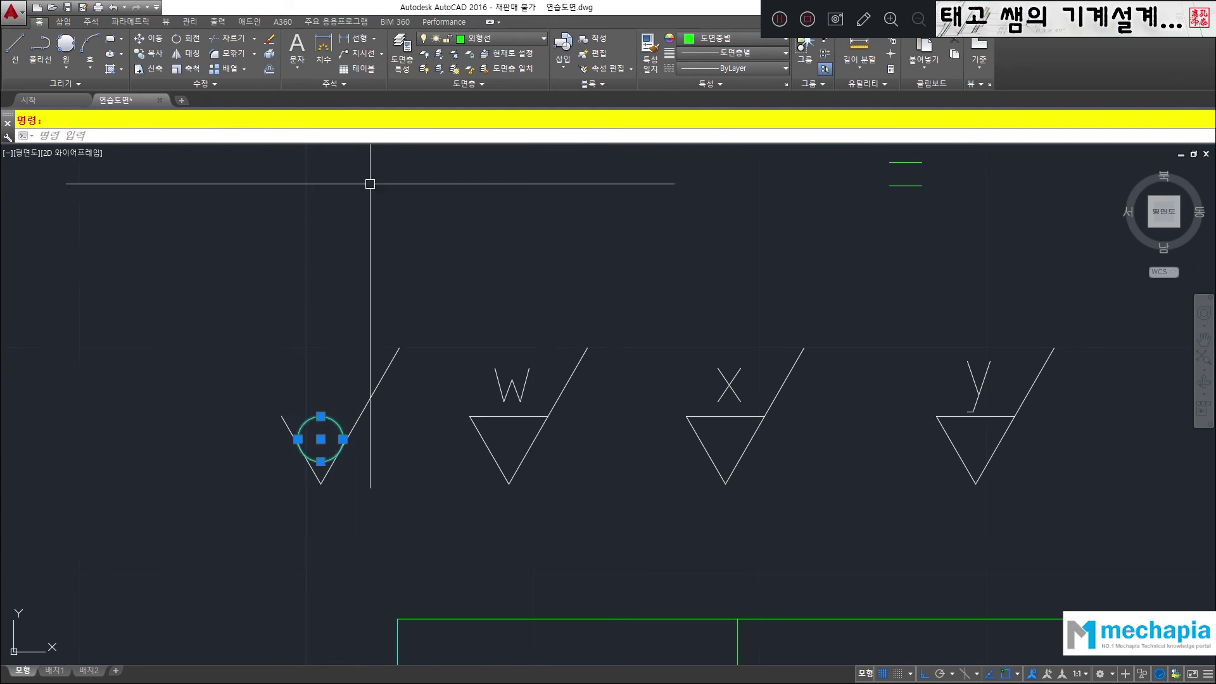
click(517, 42)
click(490, 87)
key(Escape)
- Draw a vertical guide line in front of the "=" signs of note 8, down to just below the N6 row
scroll(406, 349, down, 6)
middle_drag(433, 255, 414, 323)
text(l)
key(Return)
scroll(468, 272, up, 2)
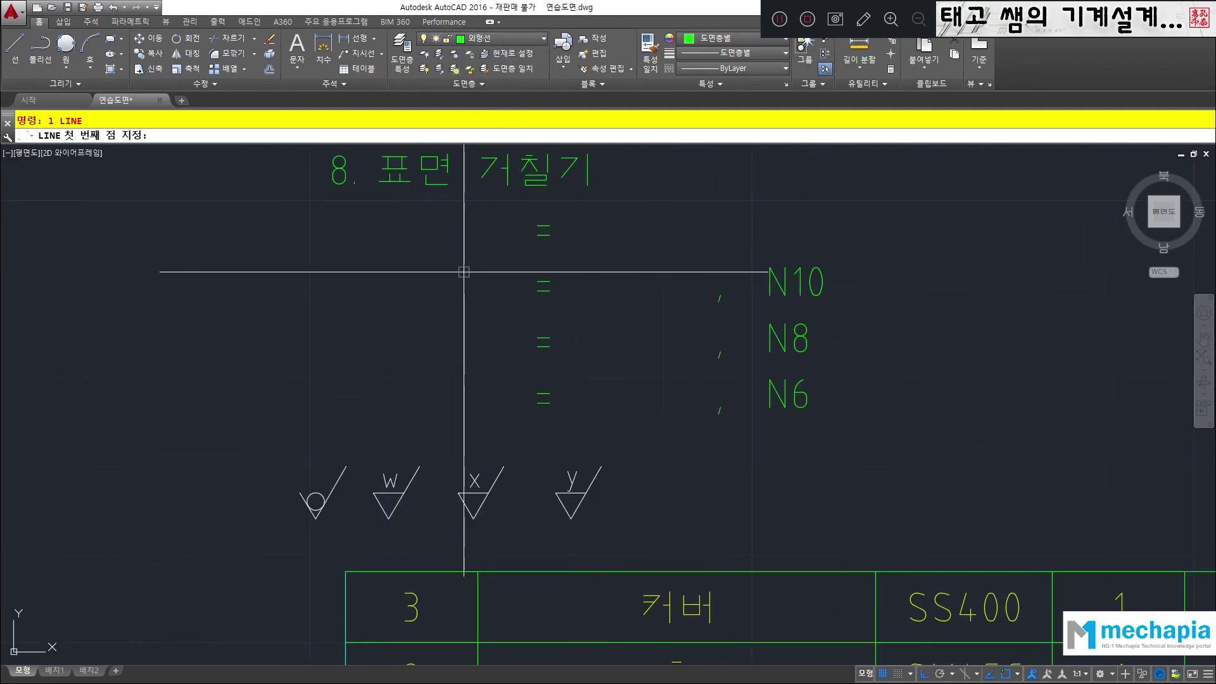
click(464, 247)
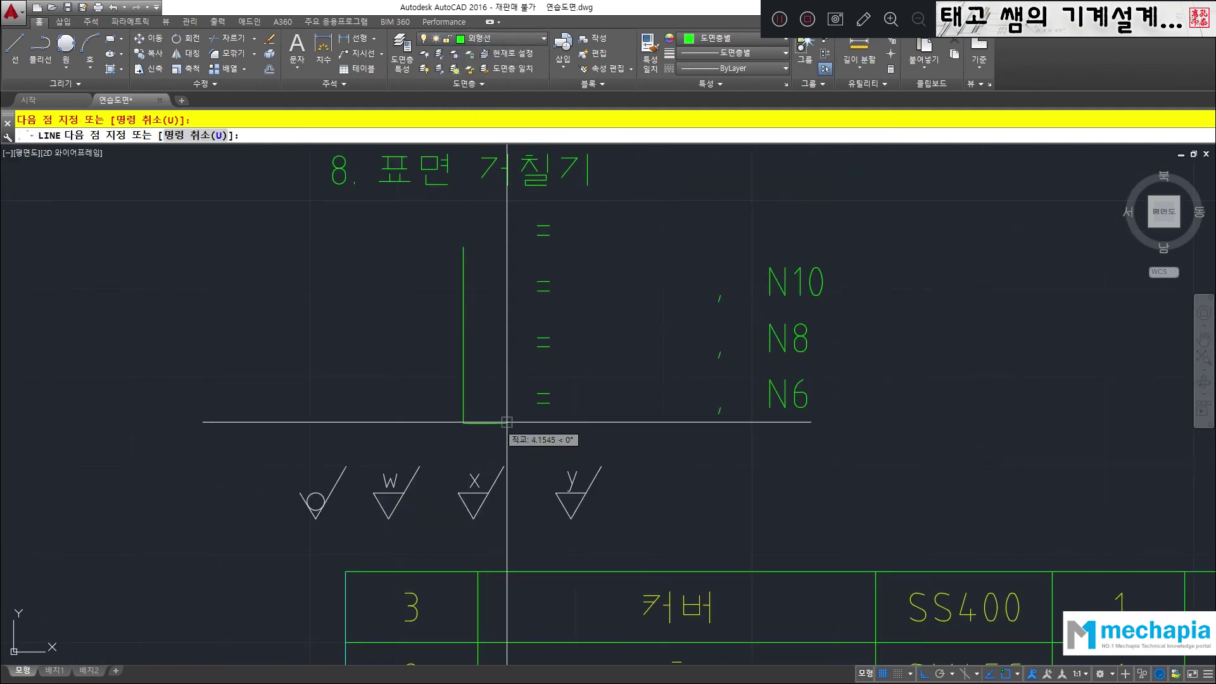
click(463, 423)
key(Escape)
- Move the circle roughness symbol by its lower tip onto the guide line's upper end
middle_drag(365, 412, 387, 401)
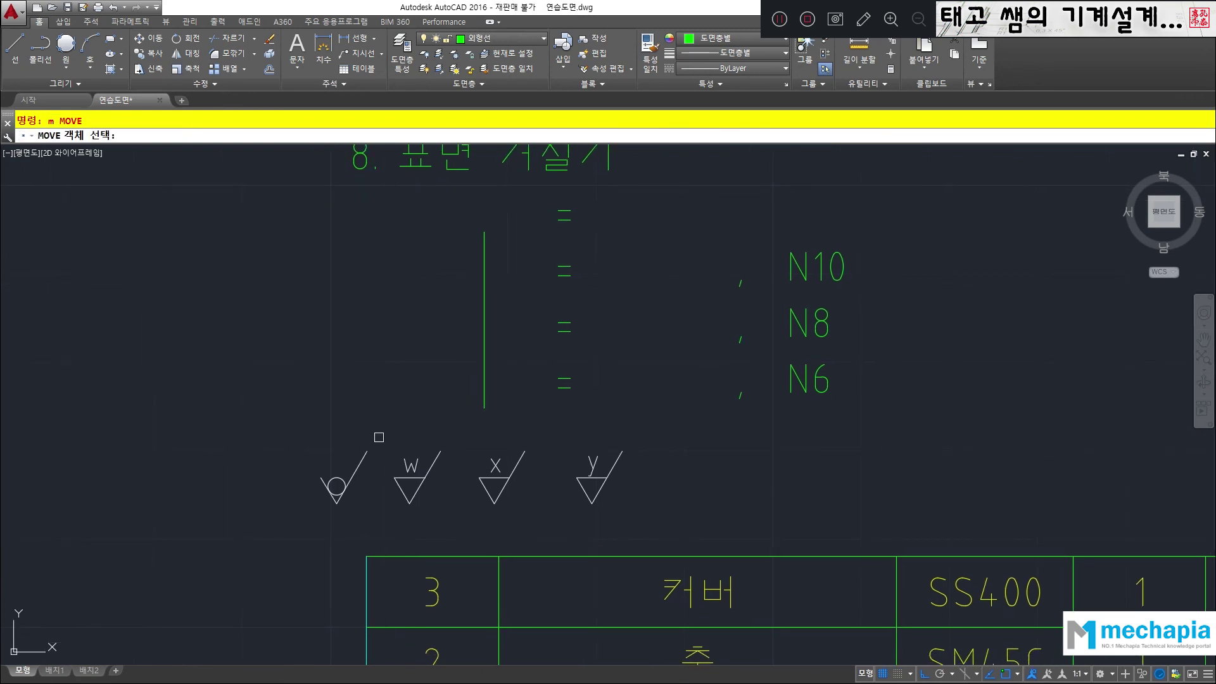
key(Return)
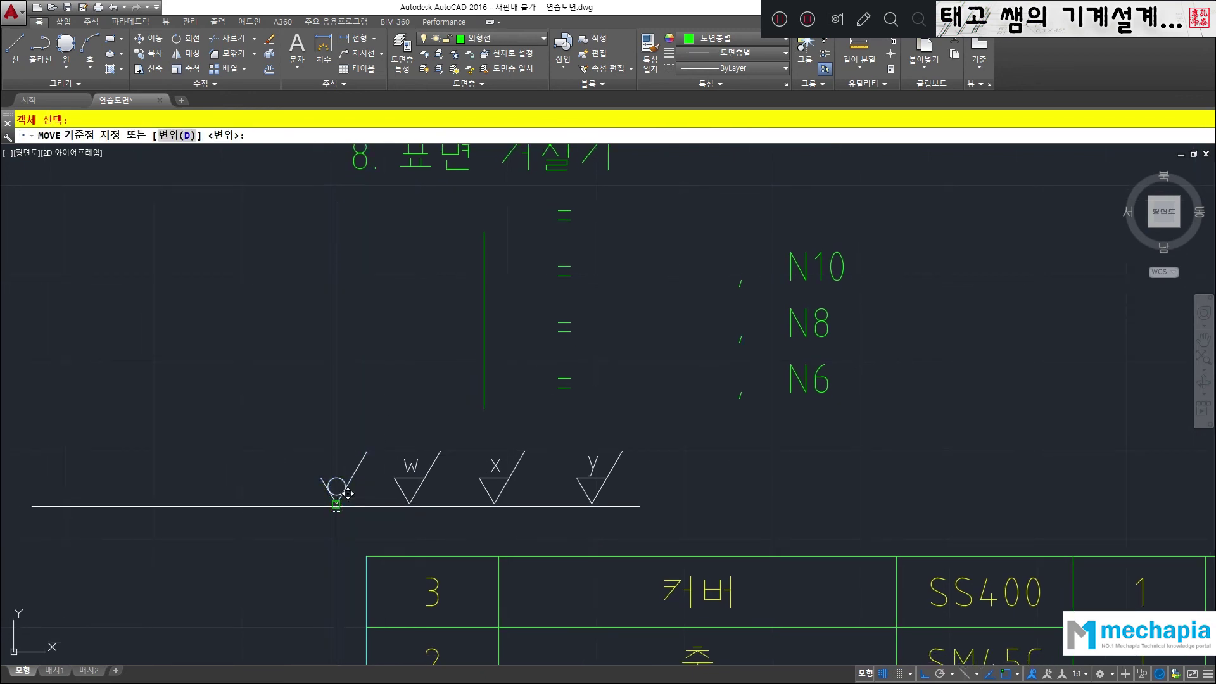
click(337, 504)
click(494, 226)
key(Escape)
- Nudge the circle roughness symbol slightly straight down to line up with the first "=" row
middle_drag(472, 280, 453, 335)
text(m)
click(497, 274)
click(435, 260)
key(Return)
click(399, 298)
click(398, 309)
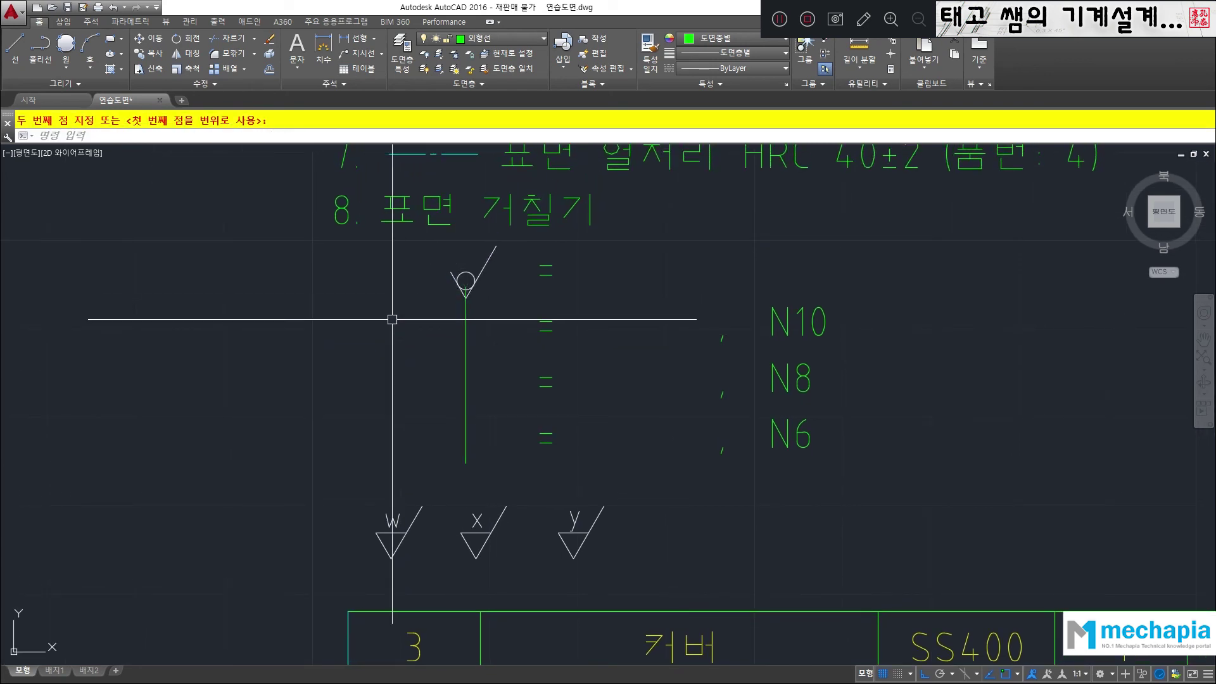
- Move the w symbol by its lower tip onto the guide line's lower end
text(m)
key(Return)
click(429, 573)
key(Return)
click(391, 559)
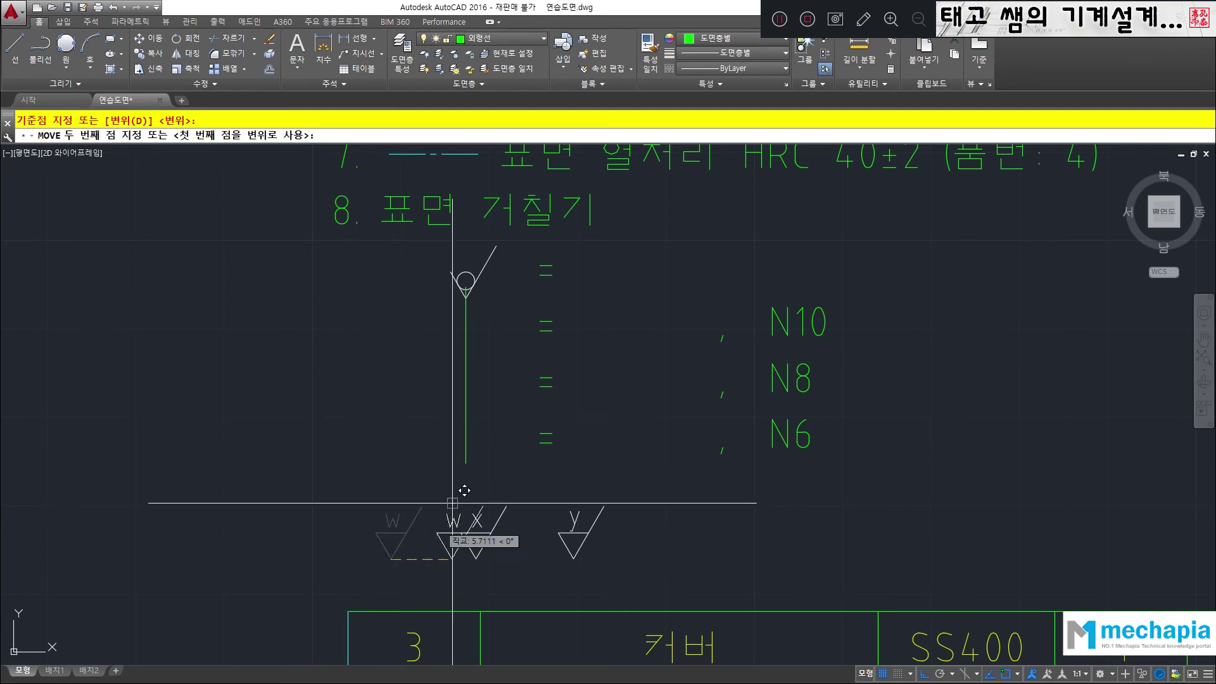
click(466, 463)
- Move the w symbol straight up along the guide line to the N10 row
key(Return)
click(435, 392)
click(504, 463)
key(Return)
click(365, 496)
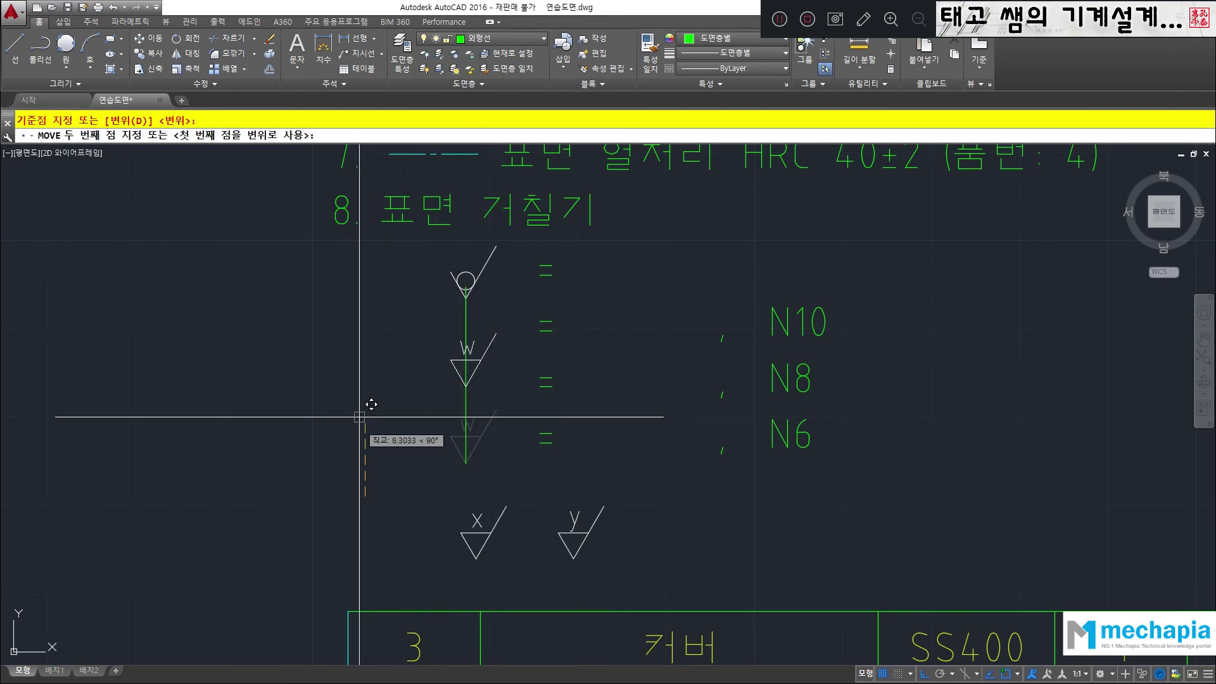
click(359, 385)
- Move the x symbol by its lower tip onto the guide line's lower end
key(Return)
click(421, 497)
click(534, 567)
key(Return)
click(472, 559)
click(466, 463)
click(409, 393)
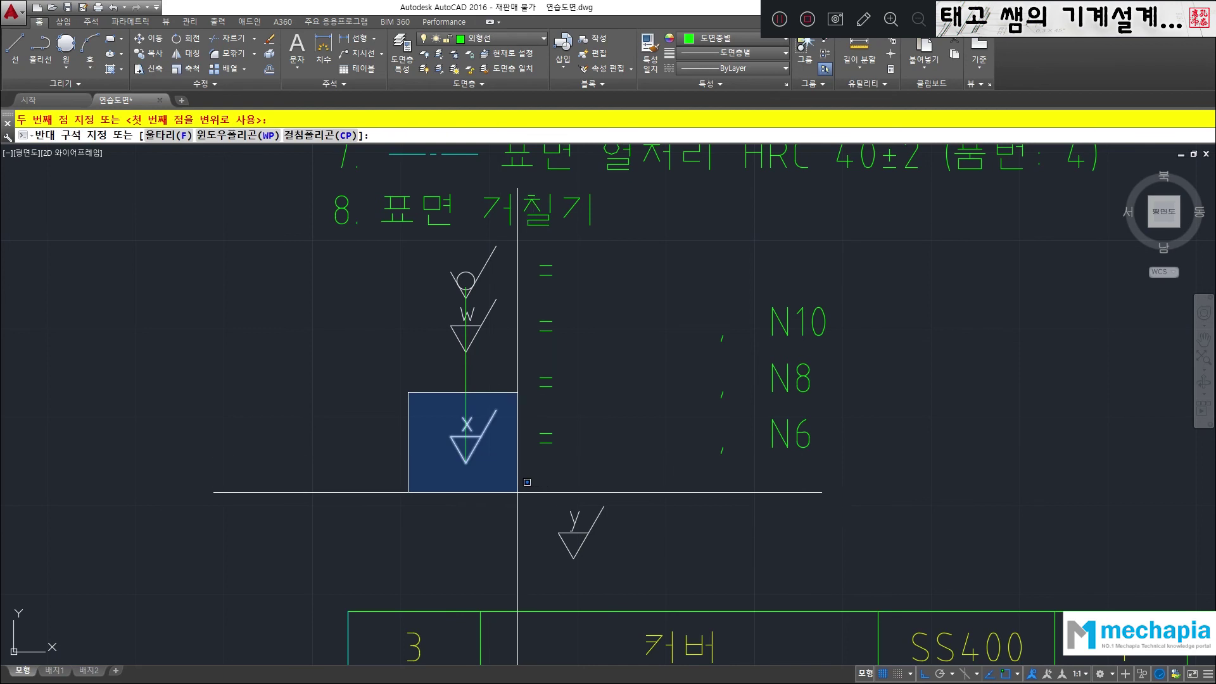
click(518, 492)
right_click(472, 512)
click(402, 514)
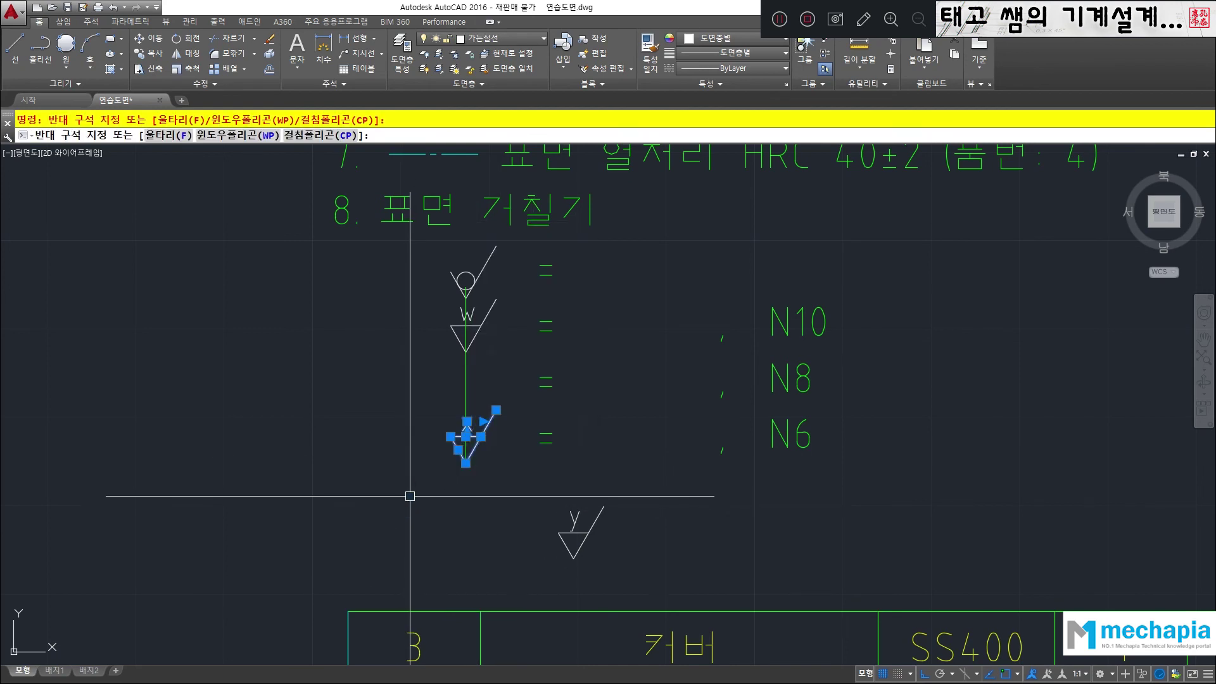
key(Escape)
- Move the x symbol straight up along the guide line to the N8 row
click(416, 407)
click(519, 488)
key(Return)
click(412, 497)
click(405, 442)
- Move the y symbol by its lower tip onto the guide line's lower end, beside the N6 row
key(Return)
click(497, 456)
click(627, 575)
key(Return)
click(574, 558)
click(466, 463)
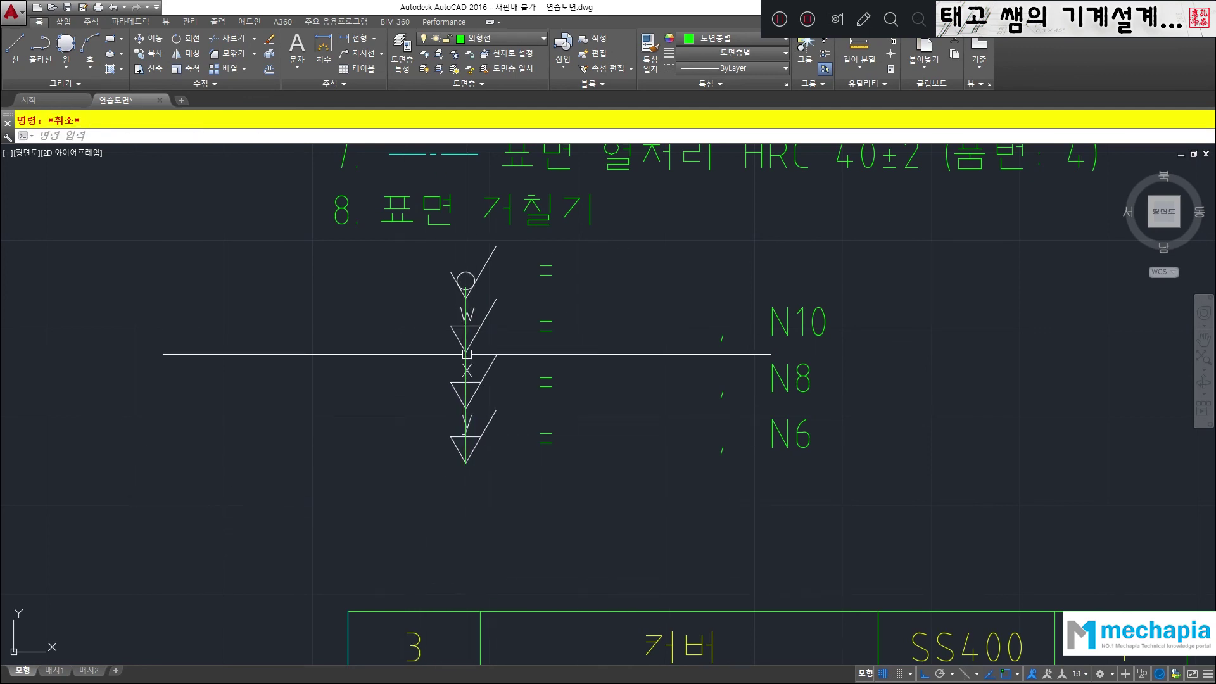
- Delete the vertical guide line running through the column of surface roughness symbols under note 8
scroll(453, 355, up, 6)
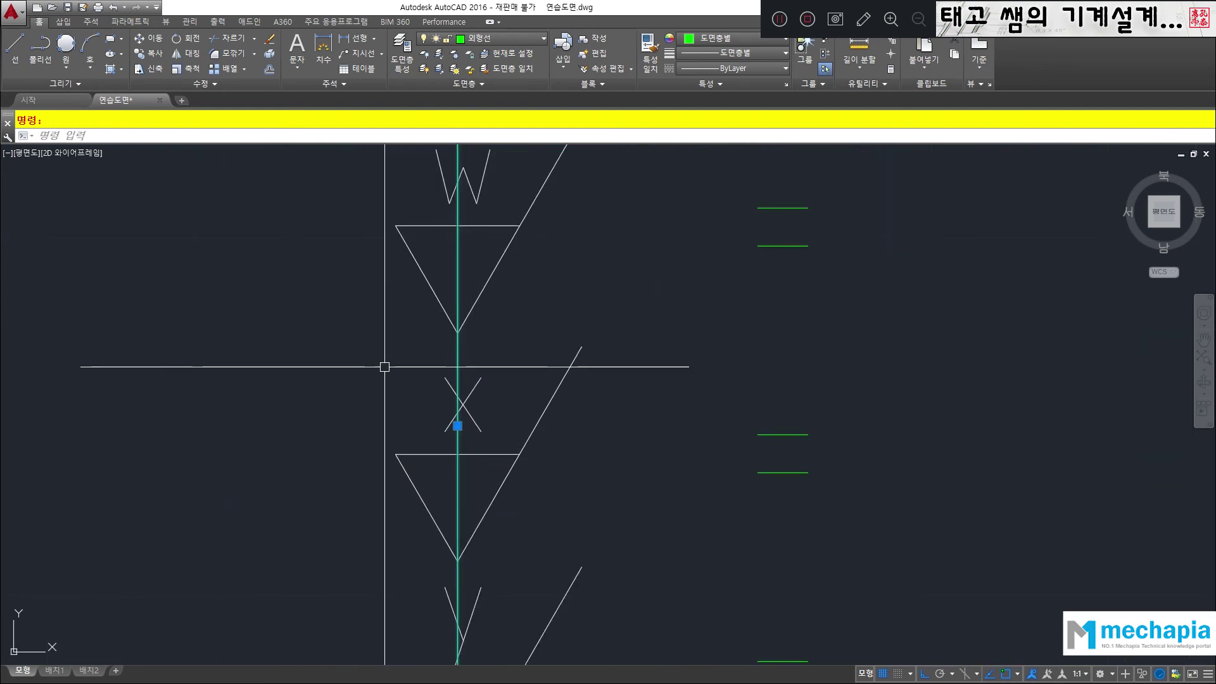
key(Delete)
scroll(366, 372, down, 6)
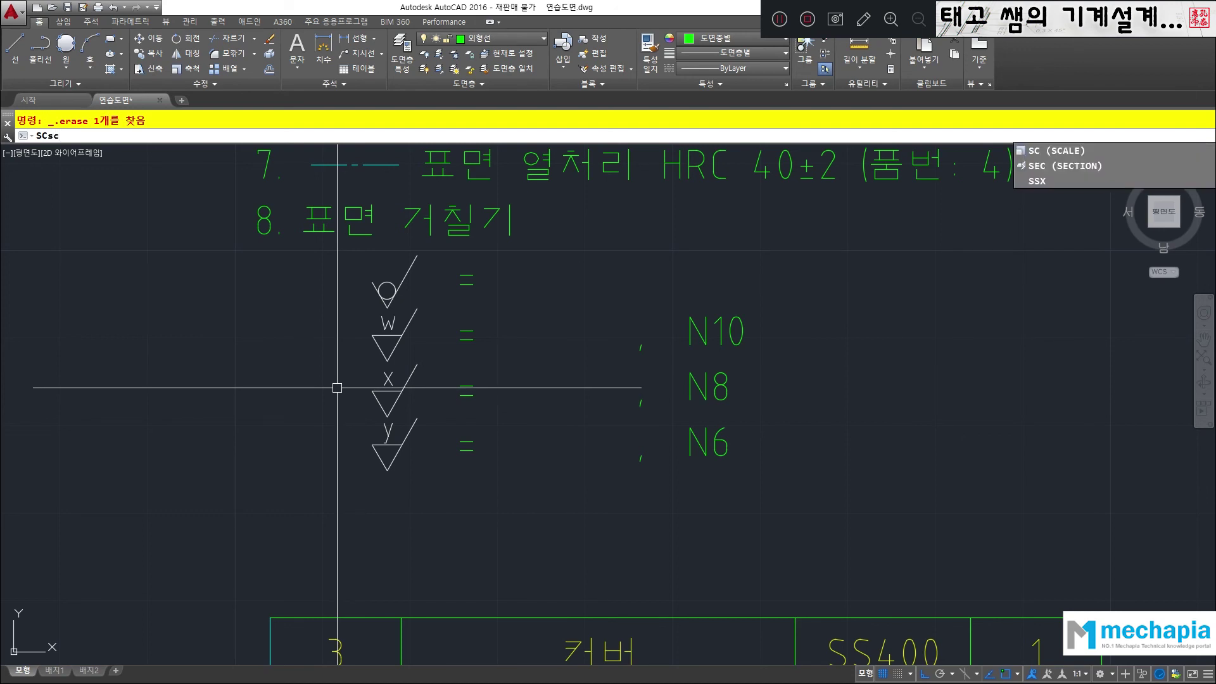
- Scale all four surface roughness symbols by 0.8 about the lower tip of the y symbol
key(BackSpace)
key(BackSpace)
key(Return)
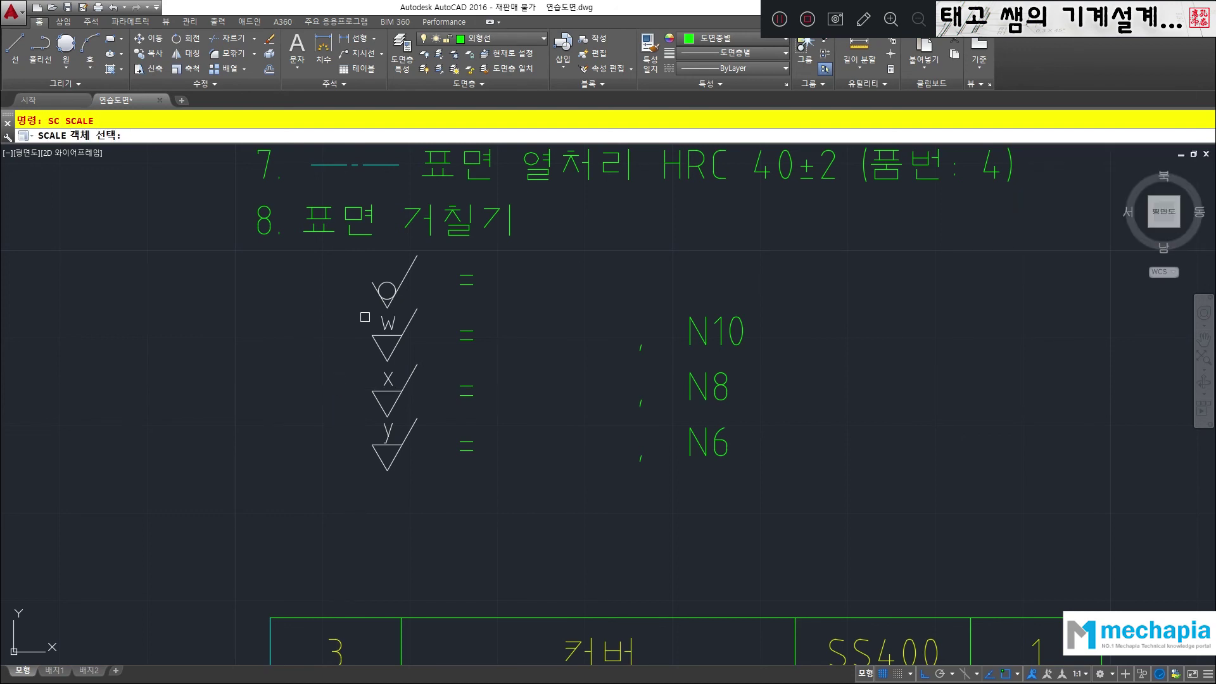
click(344, 248)
click(437, 530)
key(Return)
click(387, 471)
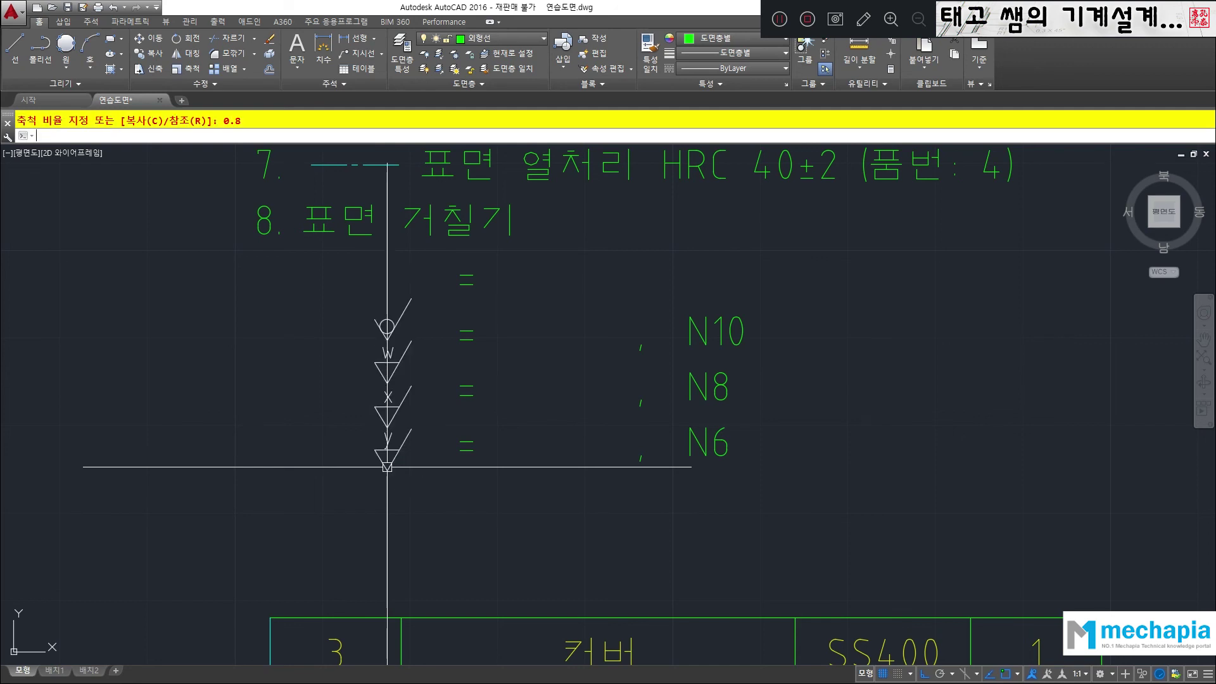
key(Escape)
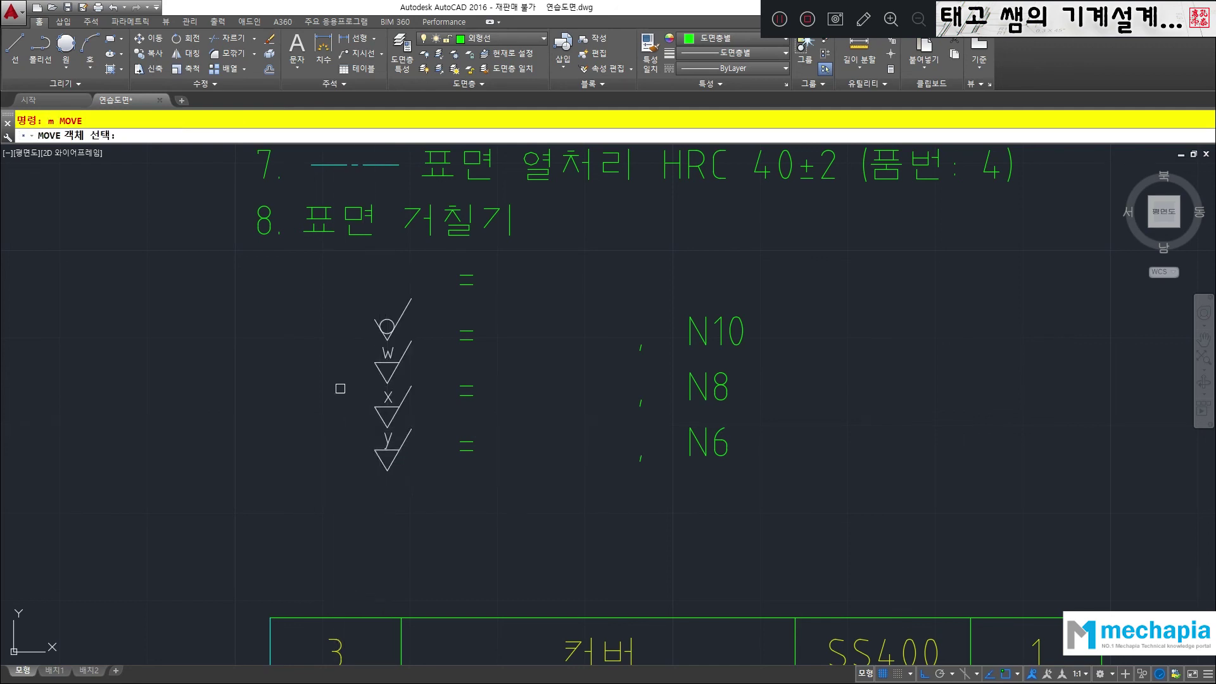
- Move the circle roughness symbol straight up to align with the first equals sign under note 8
click(353, 236)
click(444, 351)
key(Return)
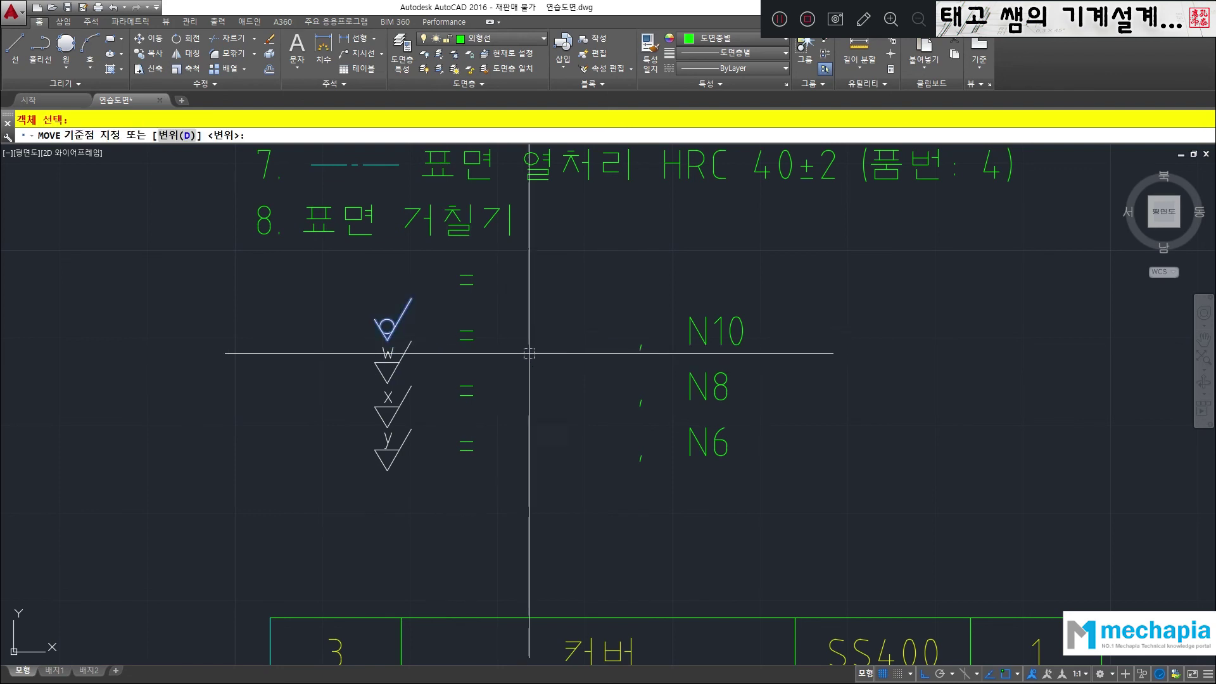
click(545, 342)
click(545, 306)
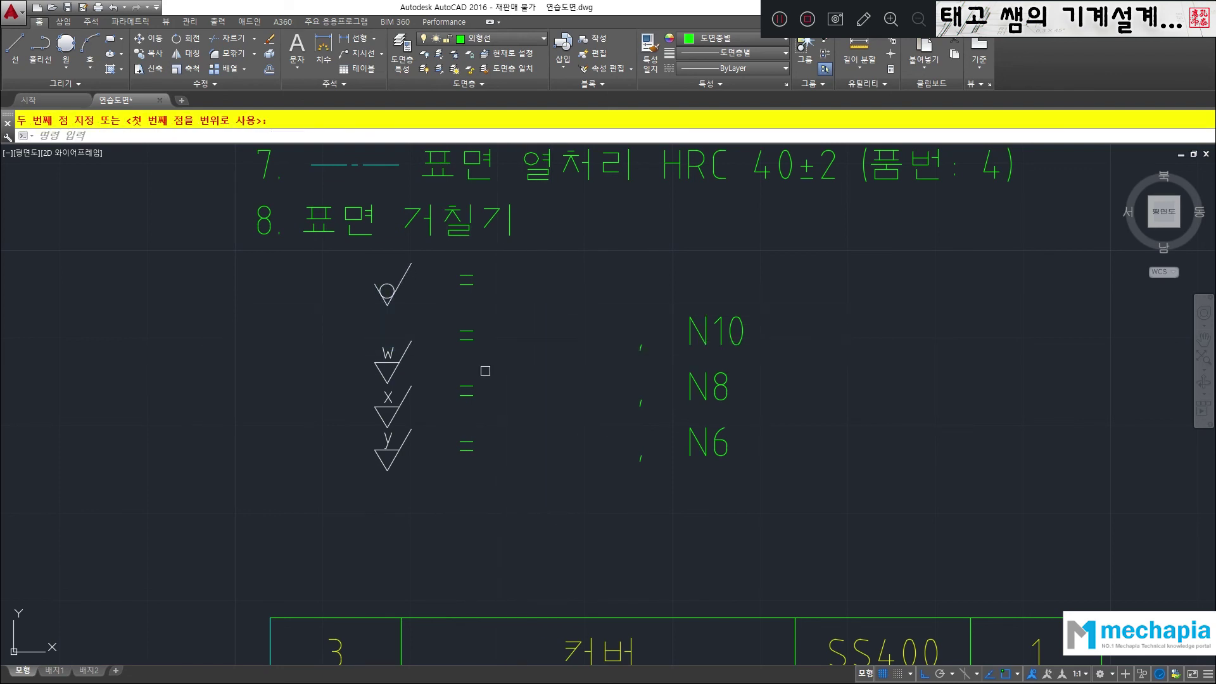
- Move the w symbol straight up to align with the equals sign in the N10 row
click(352, 328)
click(444, 390)
key(Return)
click(518, 359)
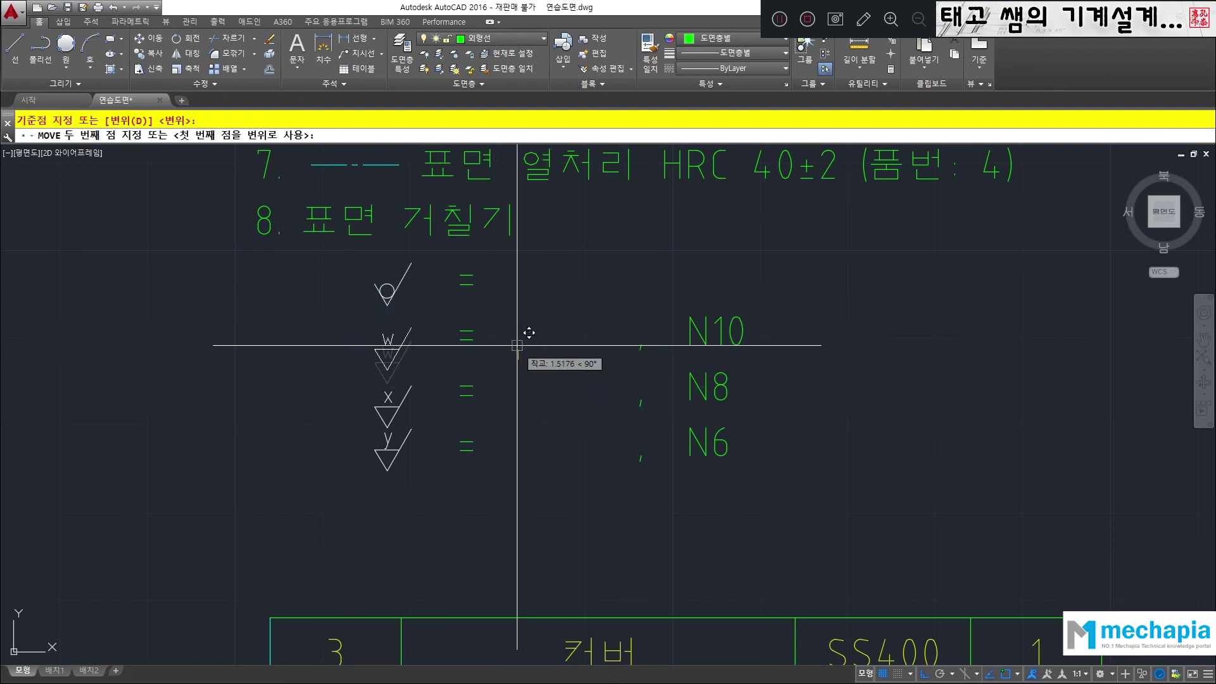
click(519, 334)
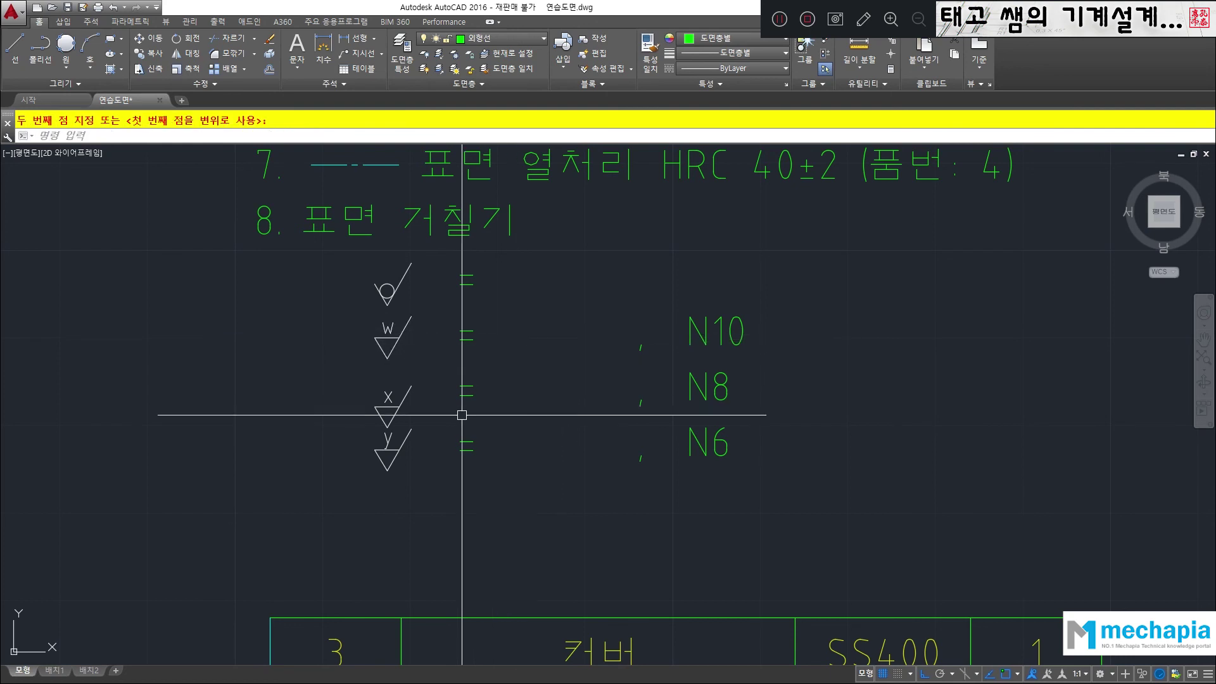
- Move the x symbol slightly up to align with the equals sign in the N8 row
click(348, 371)
click(442, 439)
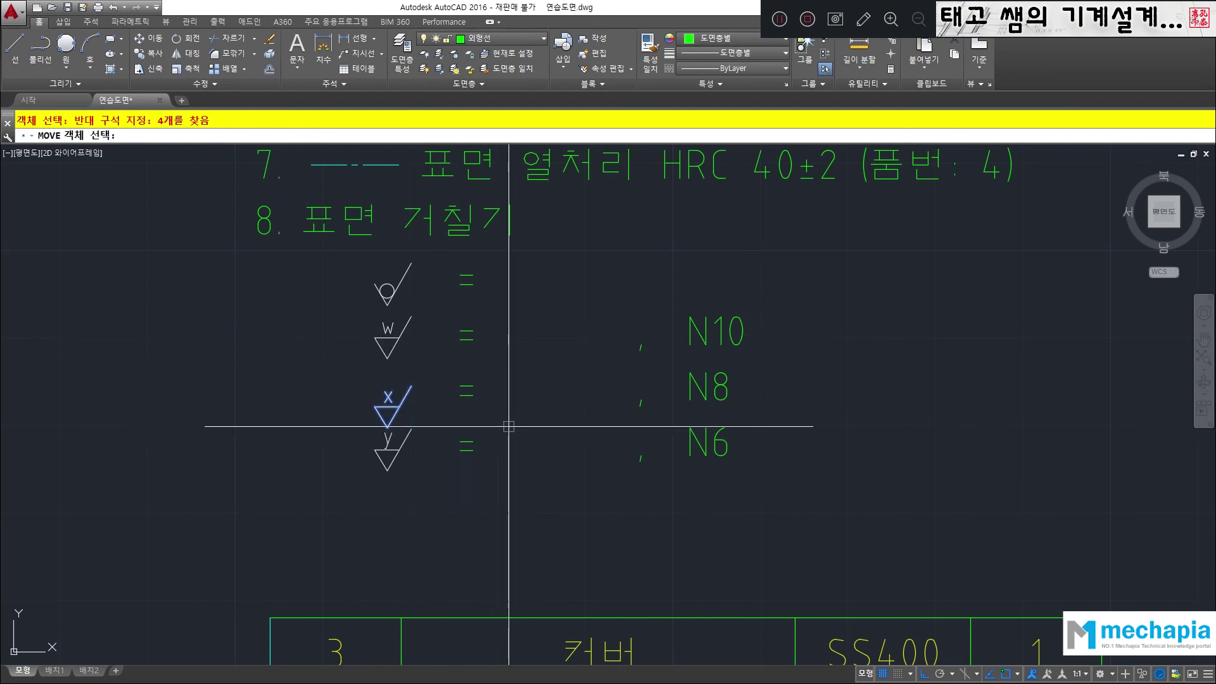
key(Return)
click(530, 400)
click(530, 389)
- Copy the four roughness symbols horizontally into the space between the equals signs and the commas
mouse_move(289, 507)
middle_down()
mouse_move(307, 491)
mouse_move(307, 509)
middle_up()
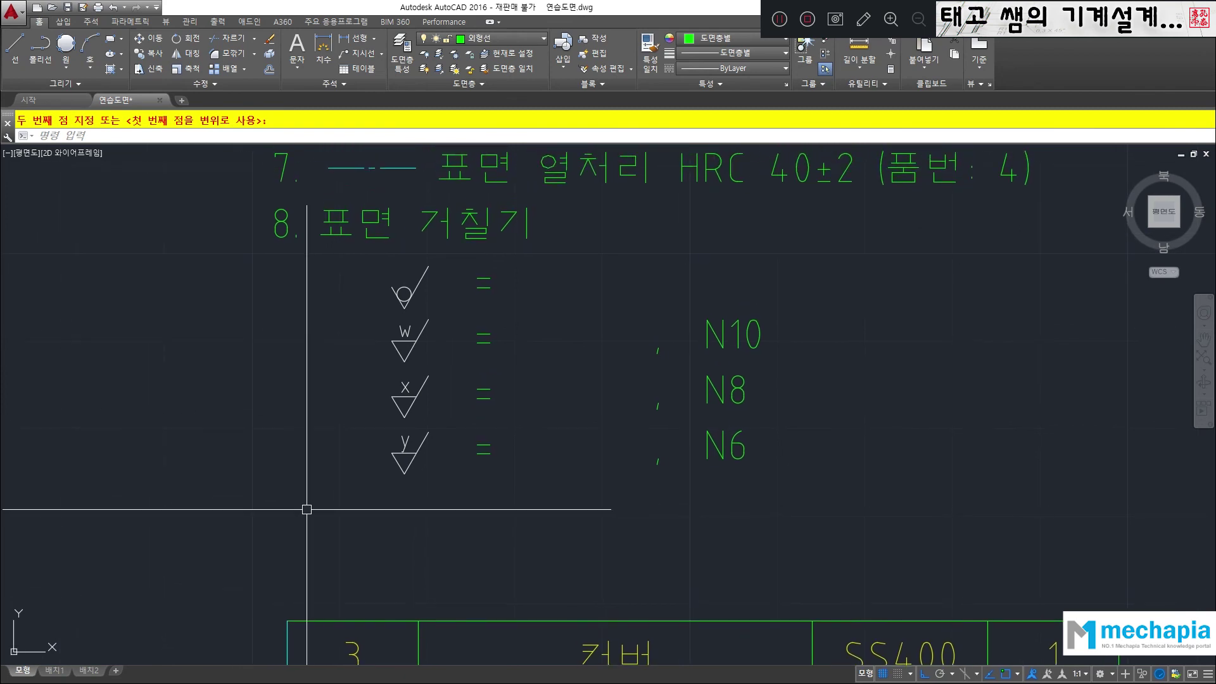
text(o)
key(Return)
click(351, 251)
click(570, 494)
key(Return)
click(403, 534)
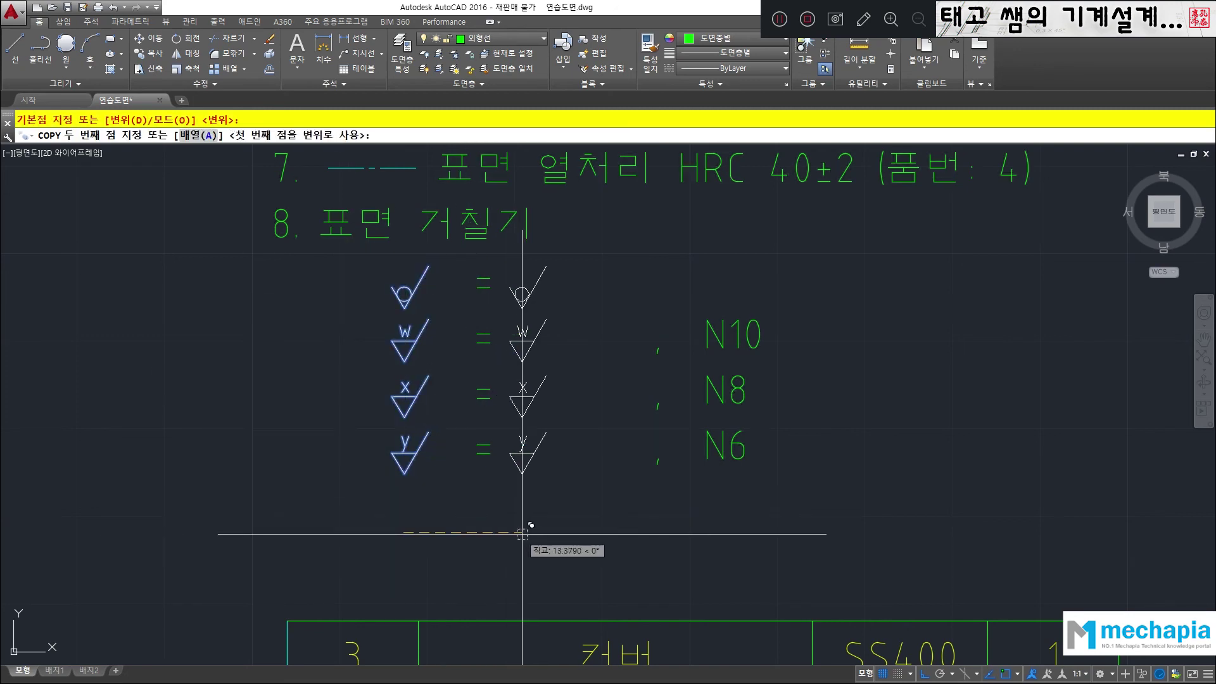
click(555, 529)
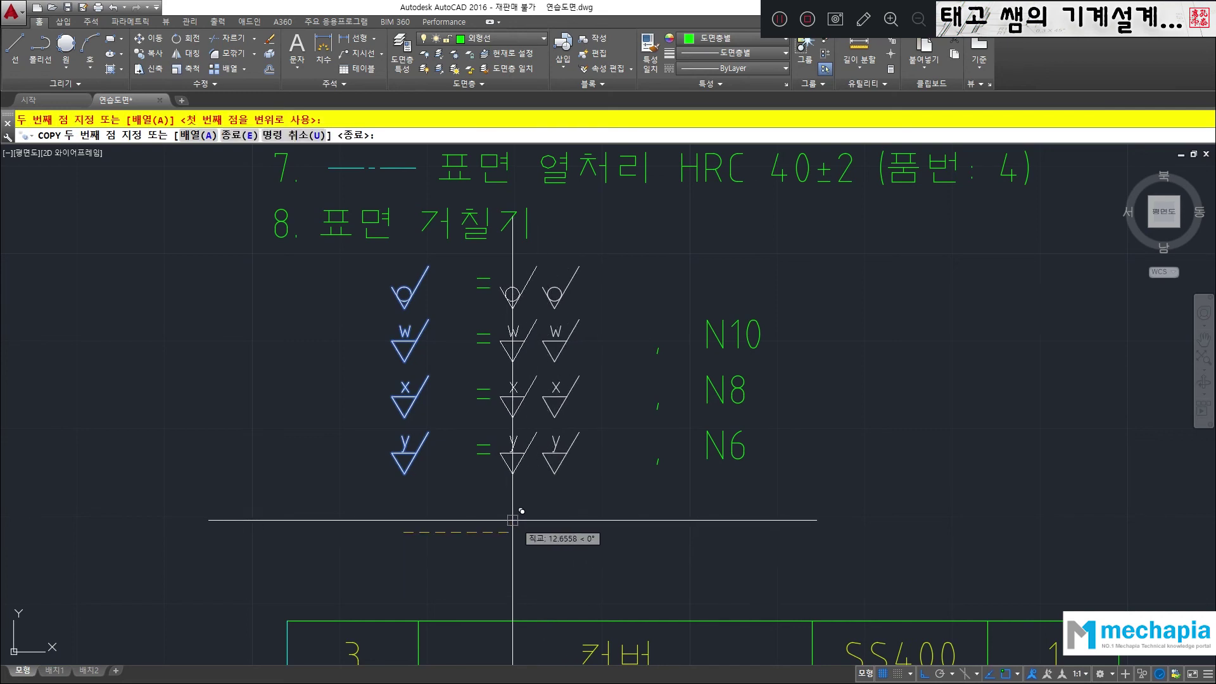
key(Return)
- Change the copied w symbol's text to 12.5 and the copied x symbol's text to 3.2
click(555, 328)
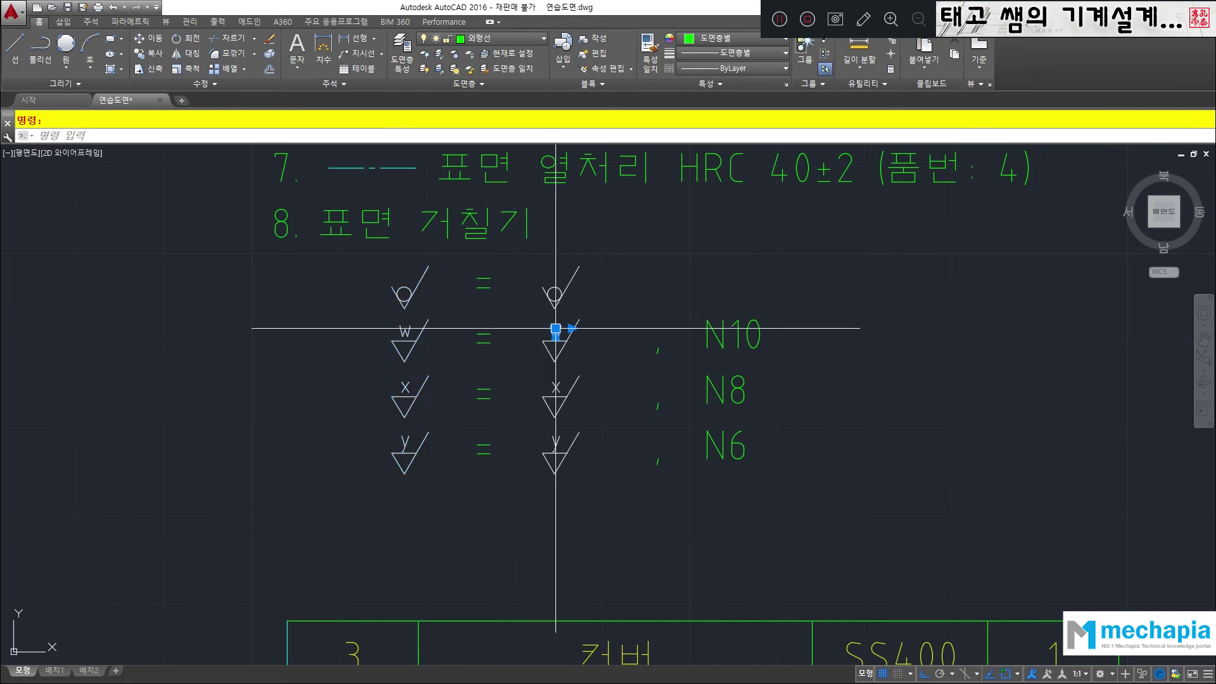
double_click(555, 331)
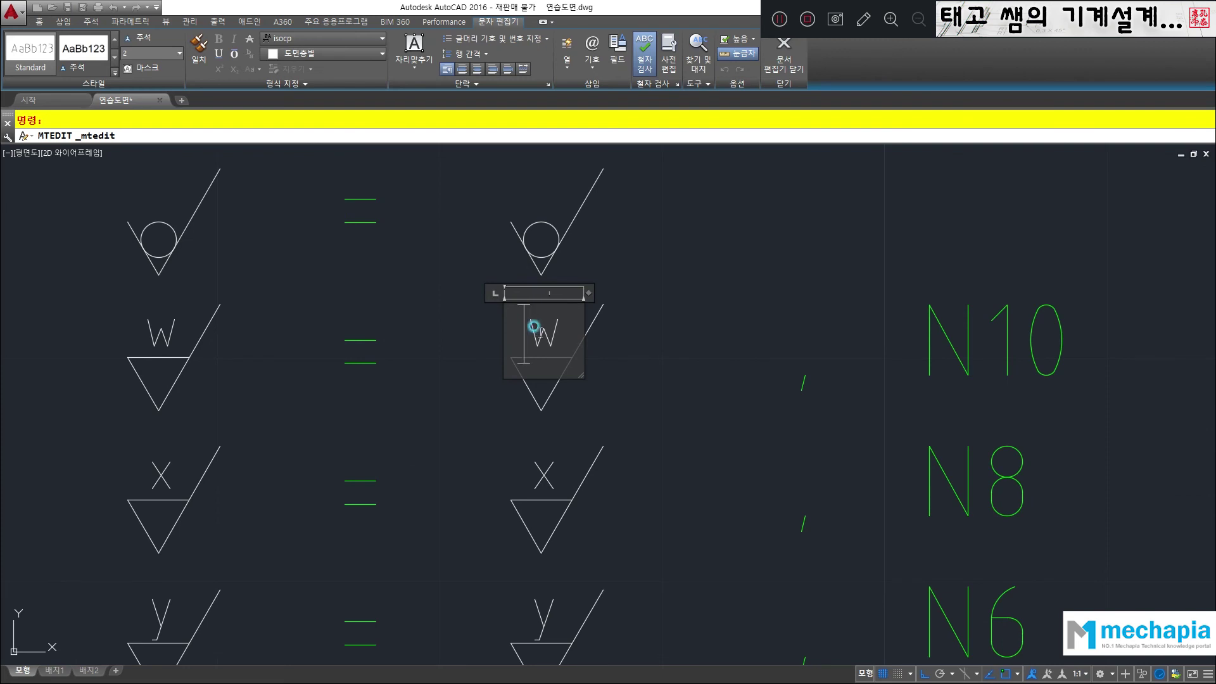
text(12.5)
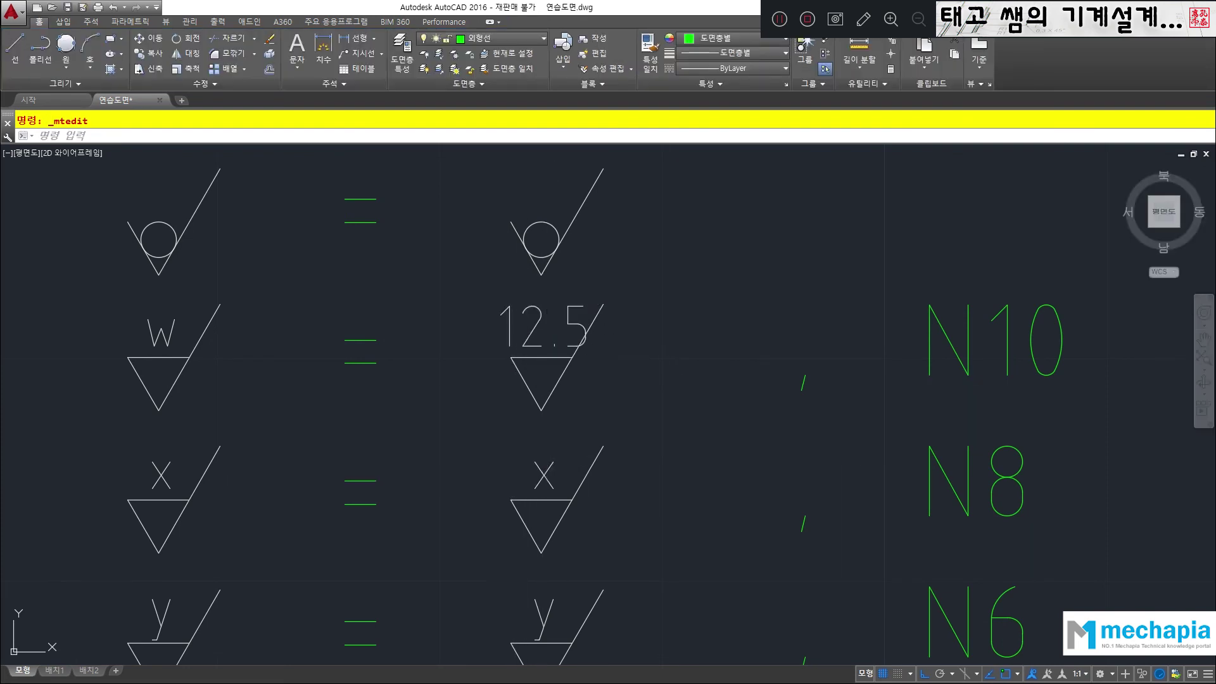
double_click(543, 476)
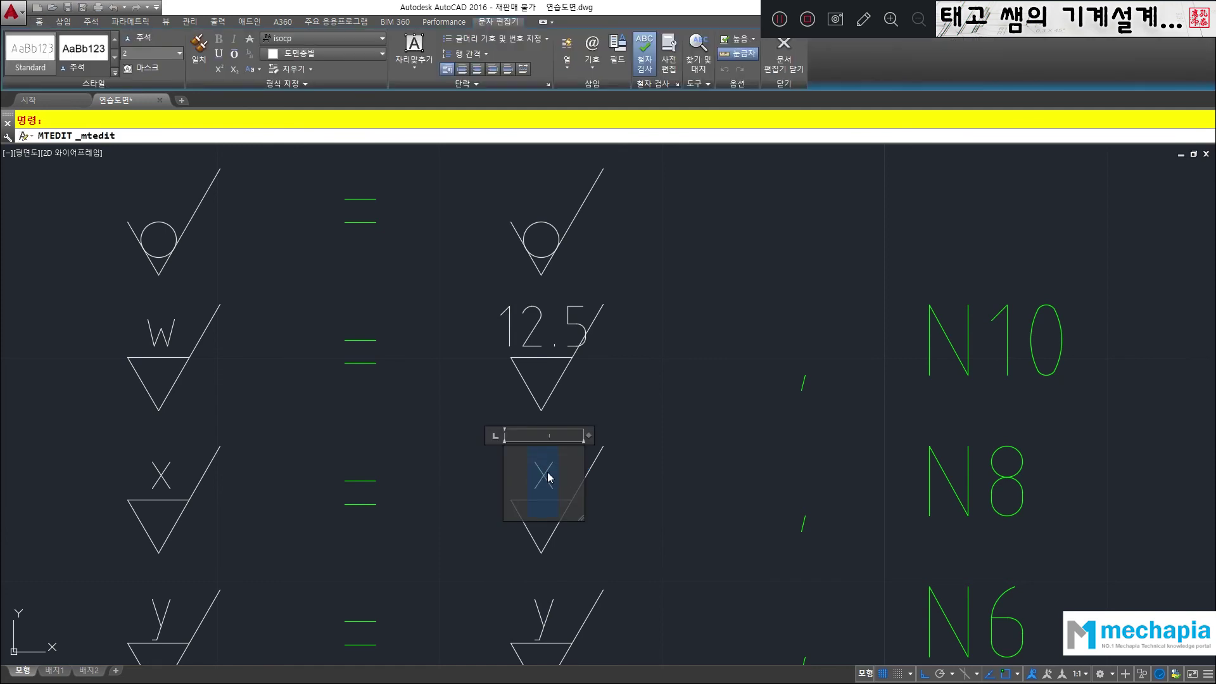
click(679, 504)
- Change the copied y symbol's text in the N6 row to 0.8
mouse_move(679, 505)
middle_down()
mouse_move(643, 499)
mouse_move(632, 347)
middle_up()
click(519, 435)
click(527, 446)
double_click(531, 445)
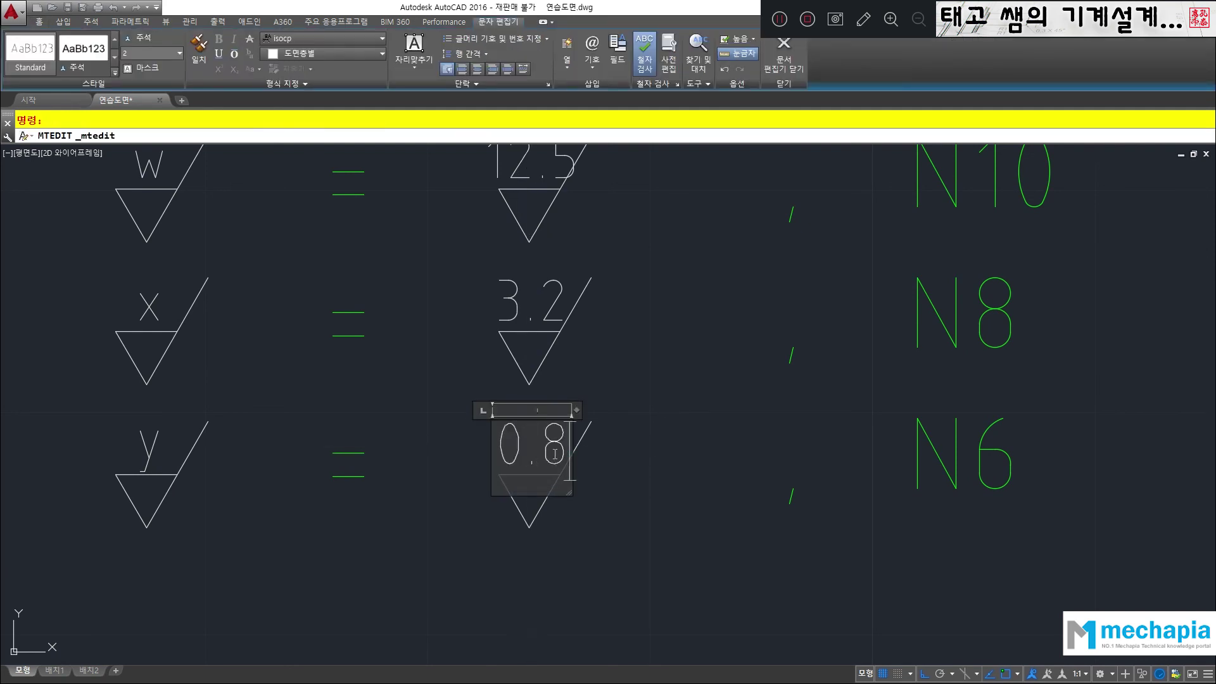
click(612, 416)
- Move the 12.5 text about 0.6 units left so it clears the symbol's long slanted line
scroll(583, 266, down, 6)
middle_drag(590, 272, 592, 351)
scroll(593, 351, up, 6)
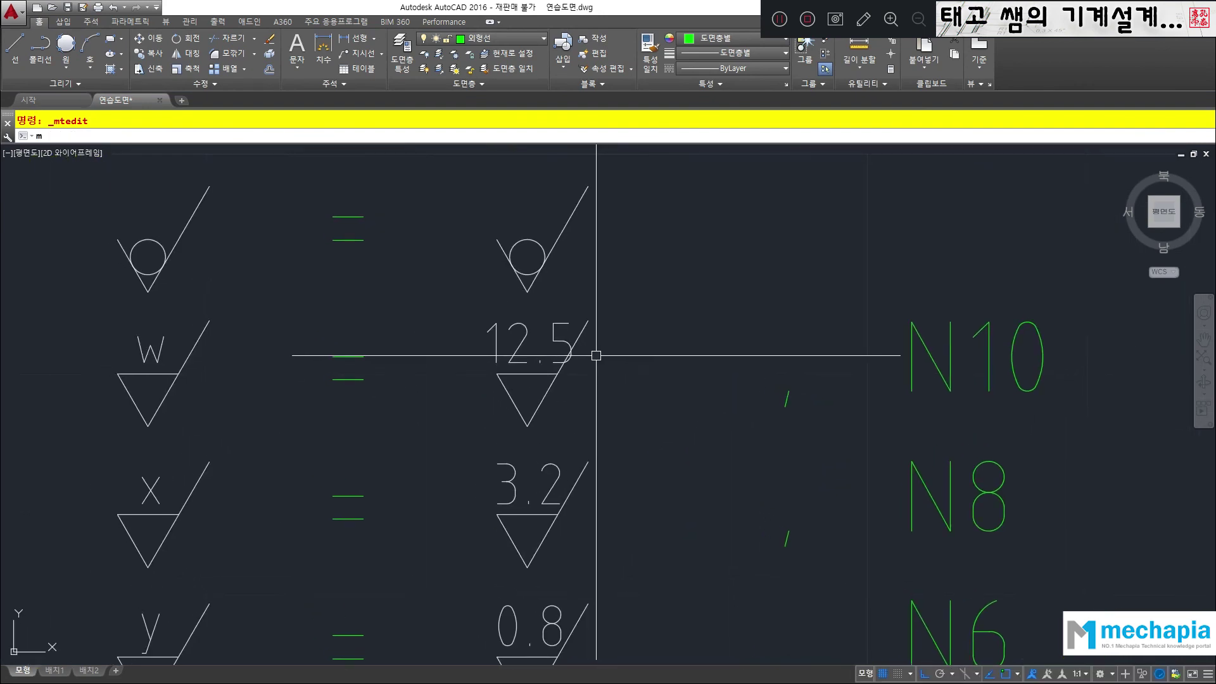
key(Return)
click(475, 281)
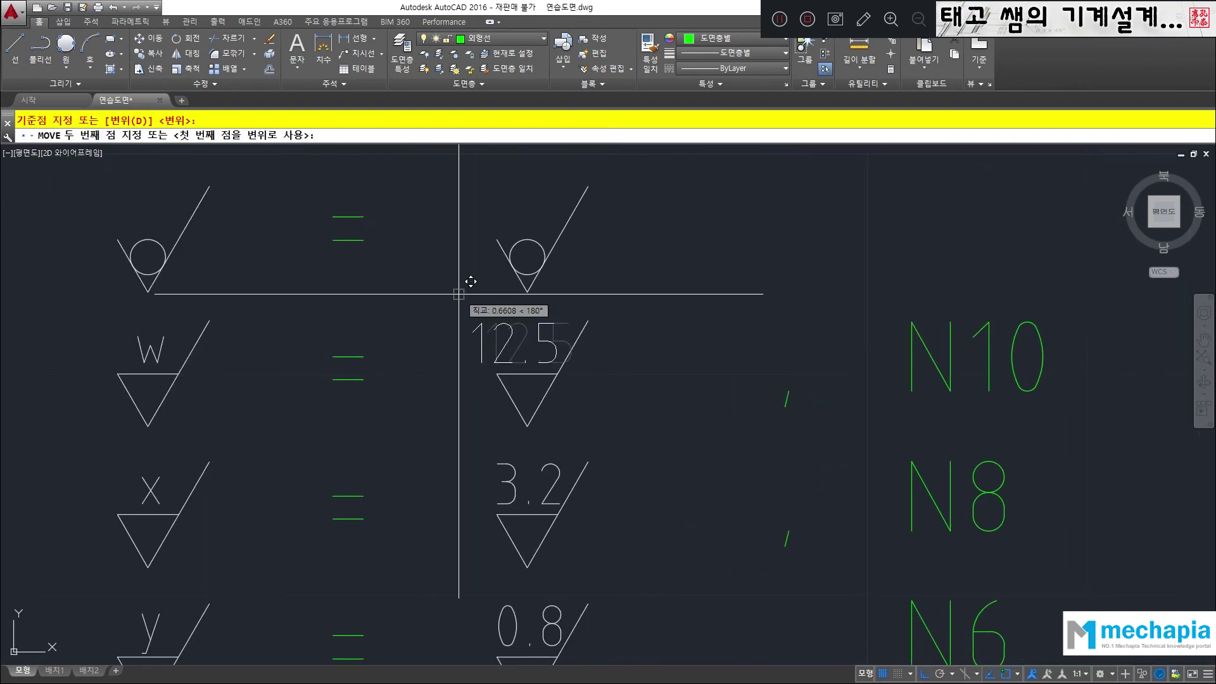
click(461, 298)
- Remove extra spaces before the commas in the N10, N8 and N6 rows of the notes text
scroll(451, 301, down, 4)
middle_drag(388, 418, 367, 463)
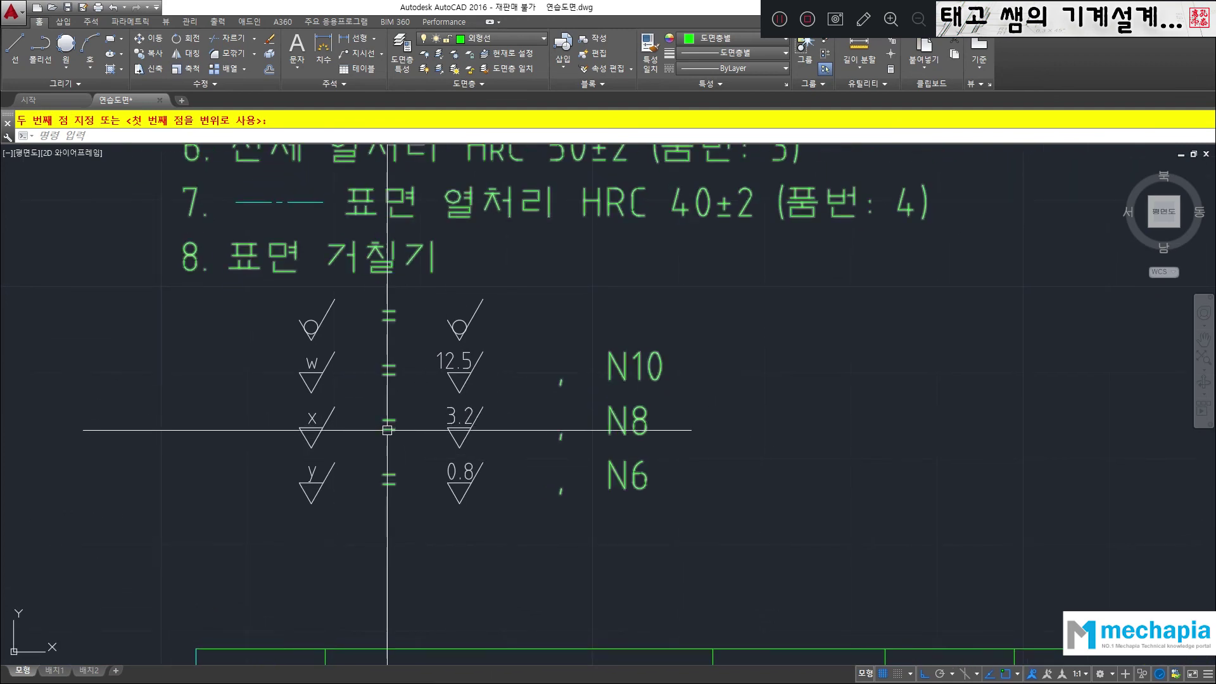
double_click(388, 427)
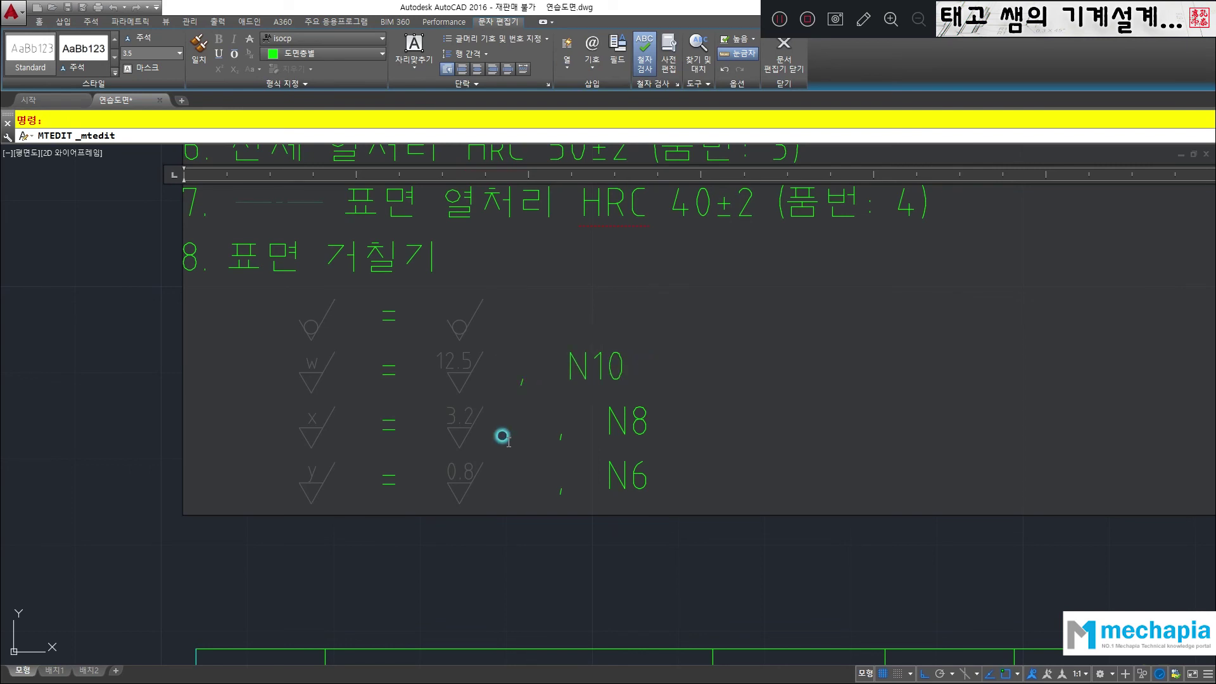
key(Delete)
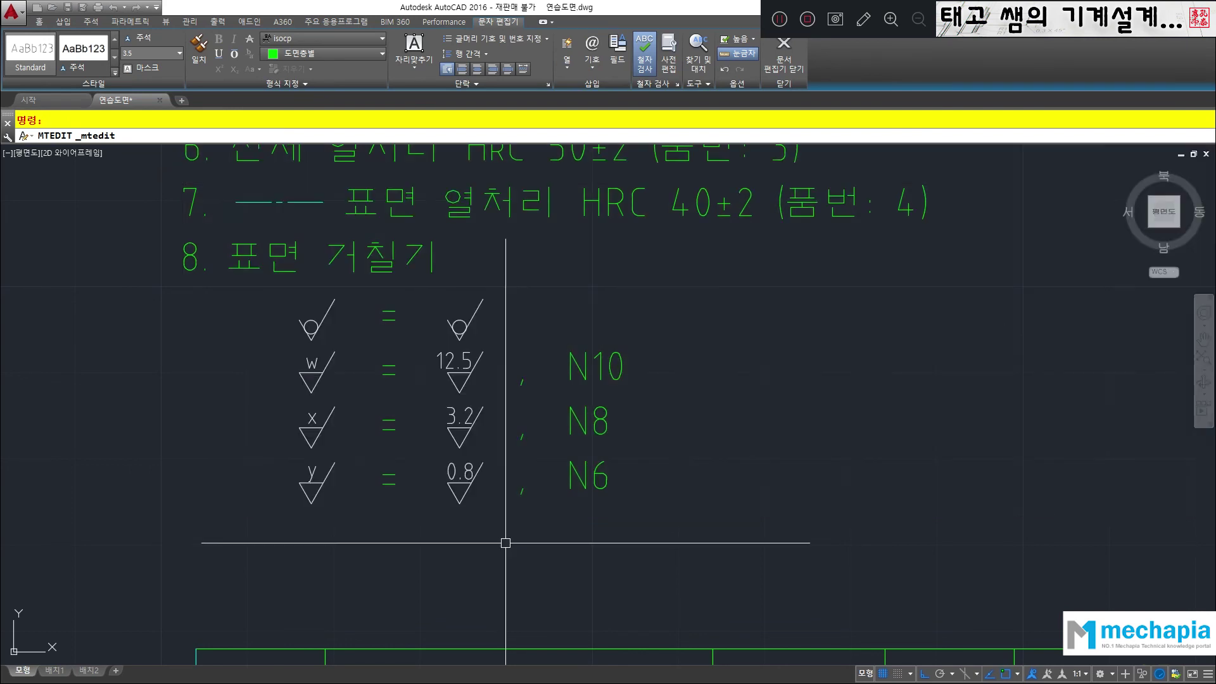
click(515, 543)
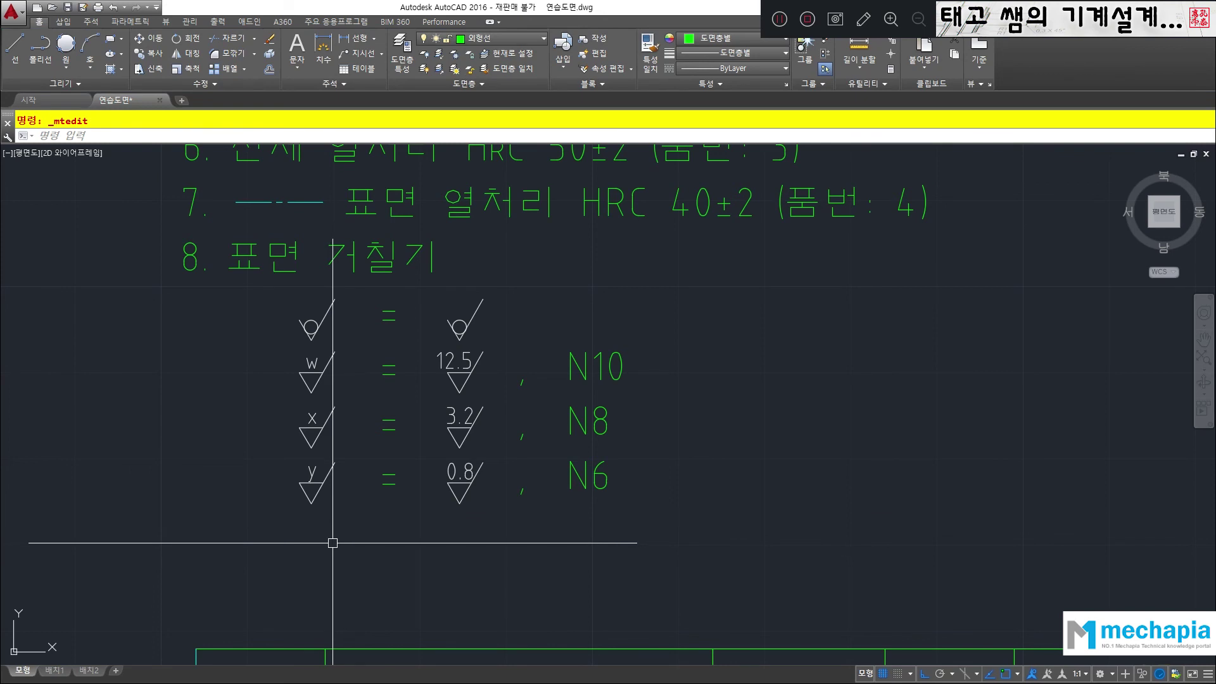
- Move both columns of roughness symbols about 8 units left, under the heading of note 8
scroll(353, 533, down, 2)
middle_drag(353, 533, 393, 479)
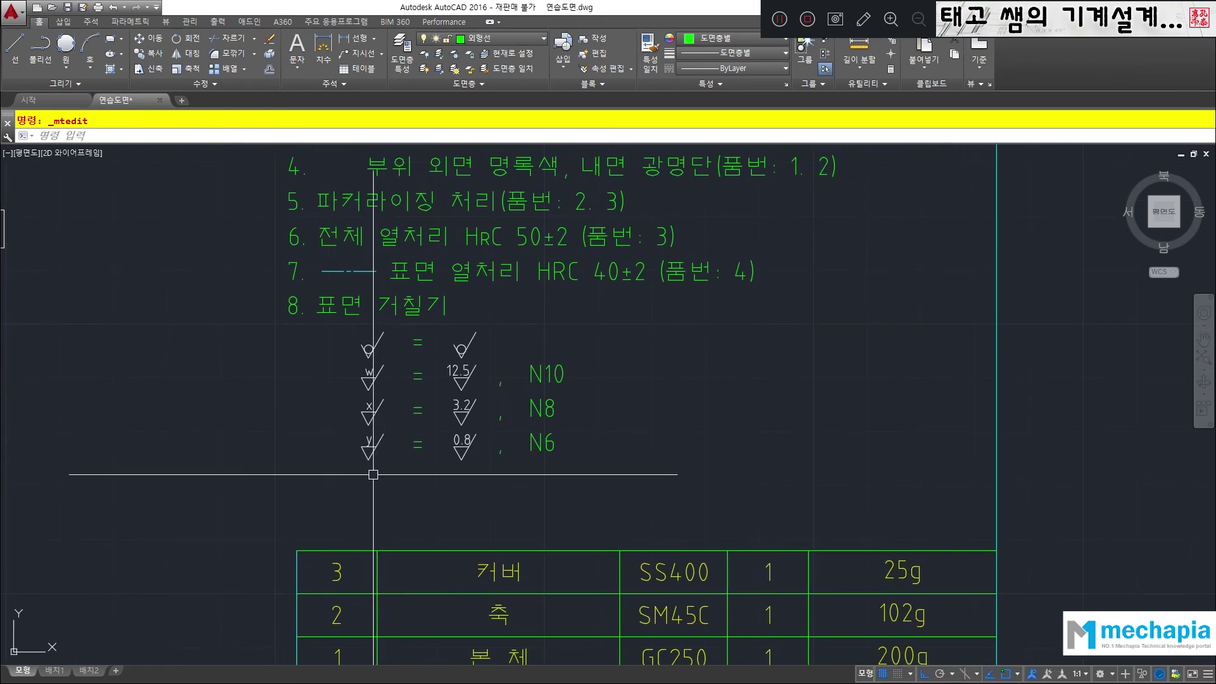
text(m MOVE)
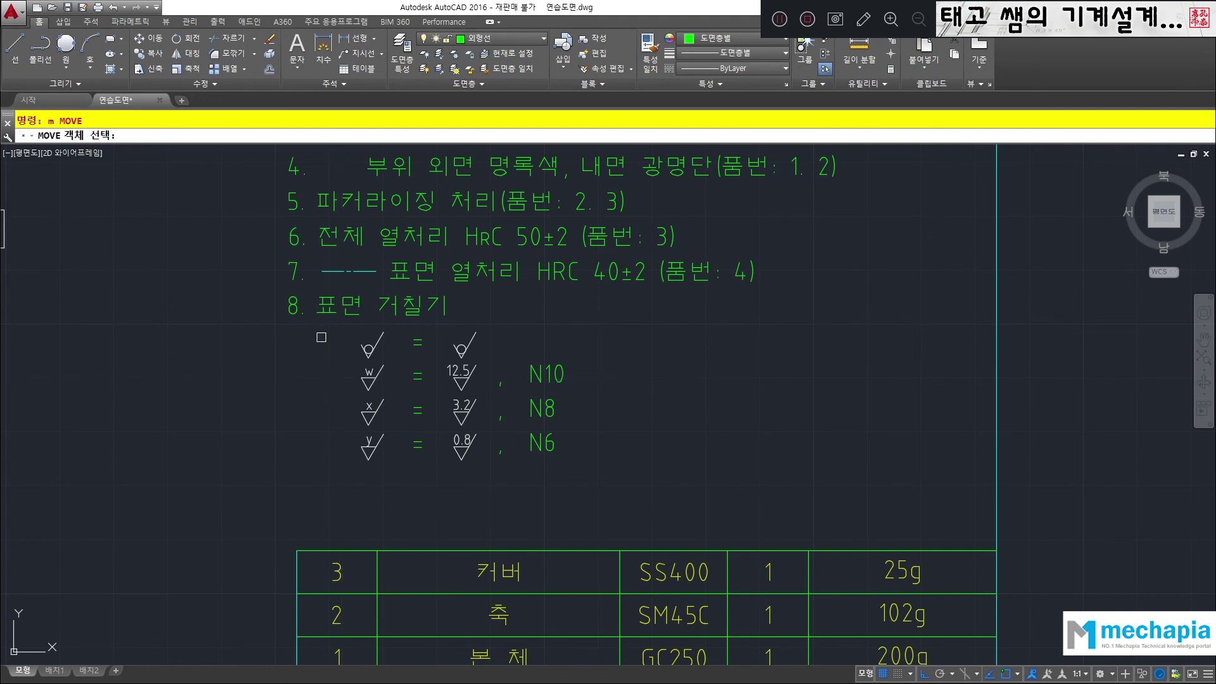
click(321, 328)
click(595, 492)
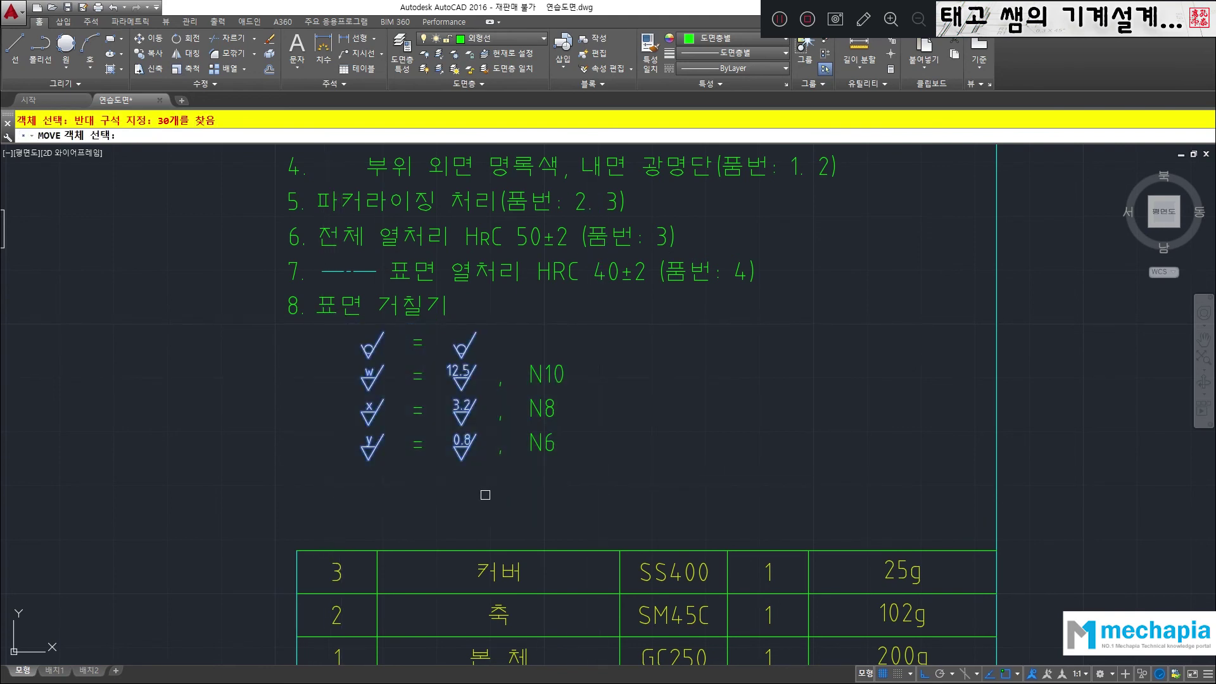
key(Return)
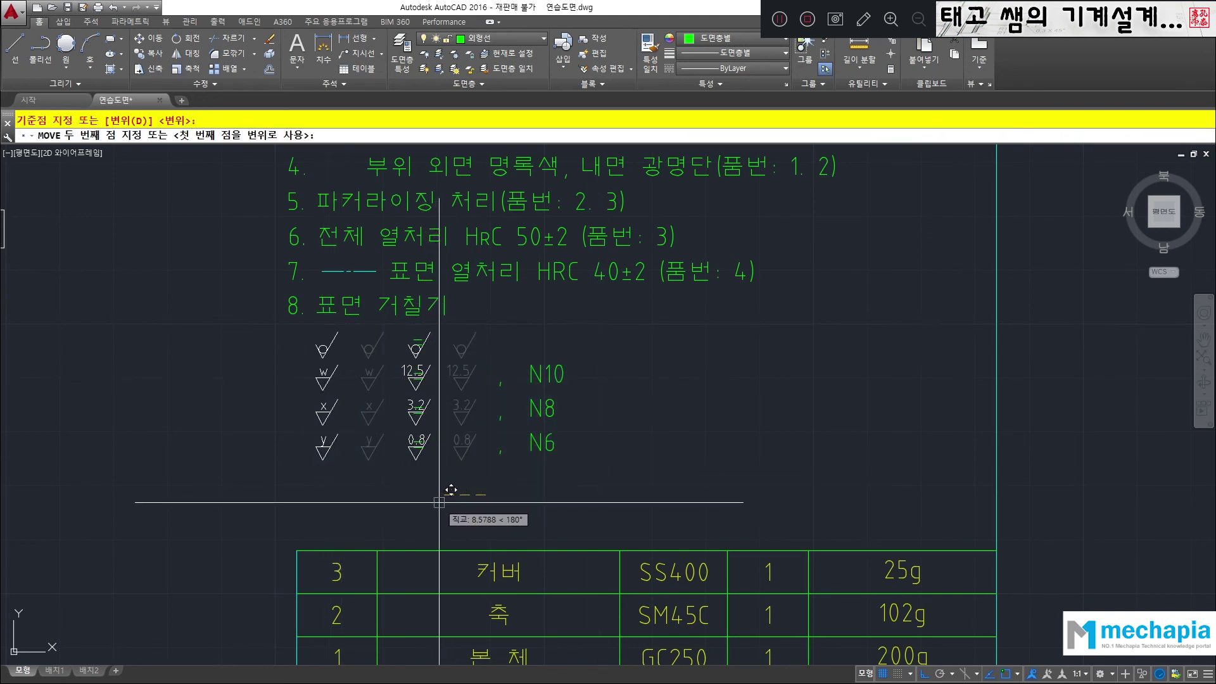
click(442, 502)
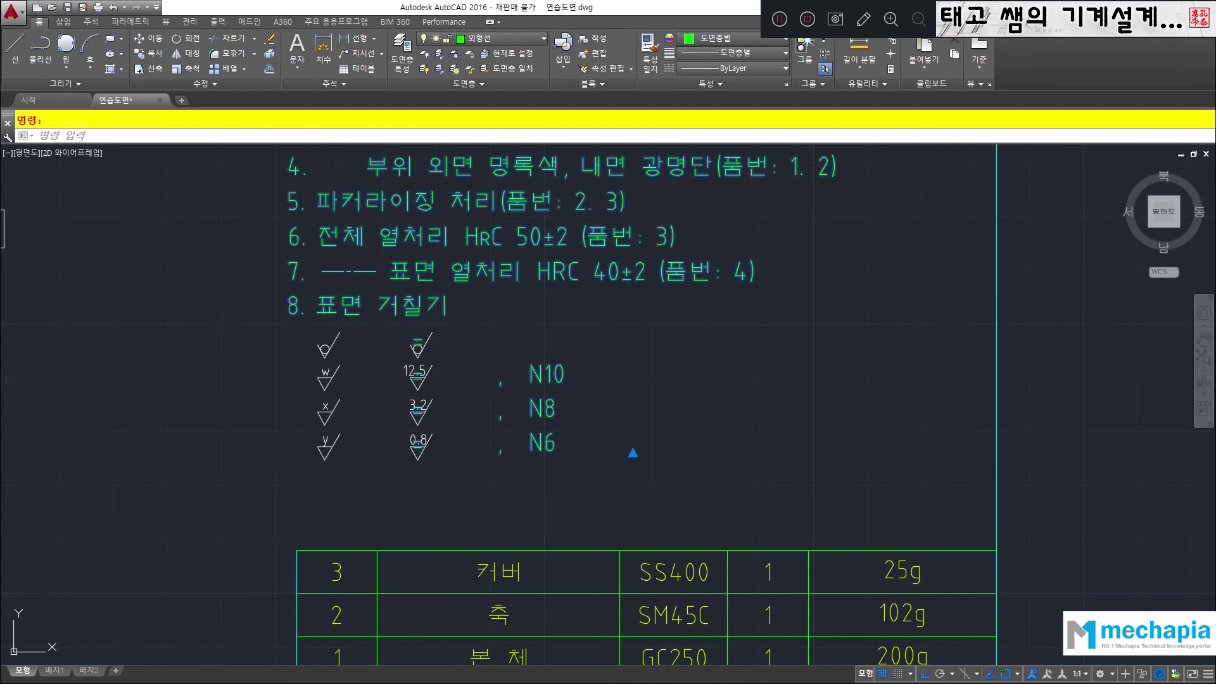
- Remove spaces before the equals signs in the four note 8 rows so they sit between the symbol columns
double_click(370, 367)
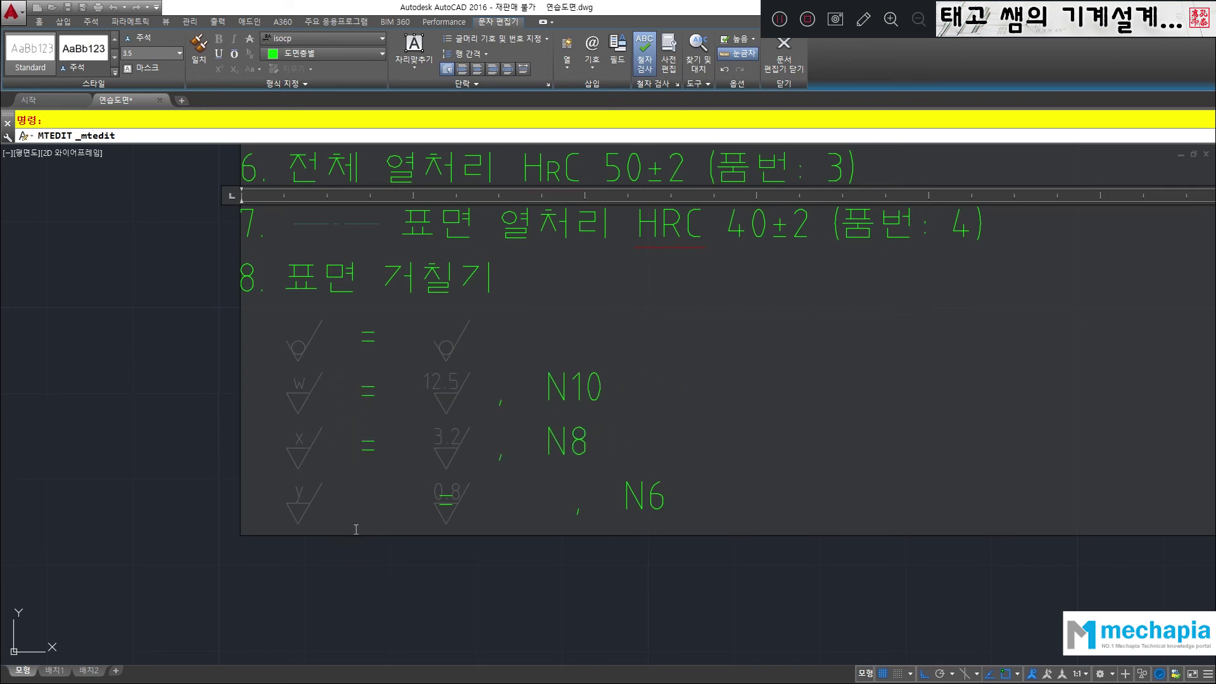
key(Delete)
click(361, 561)
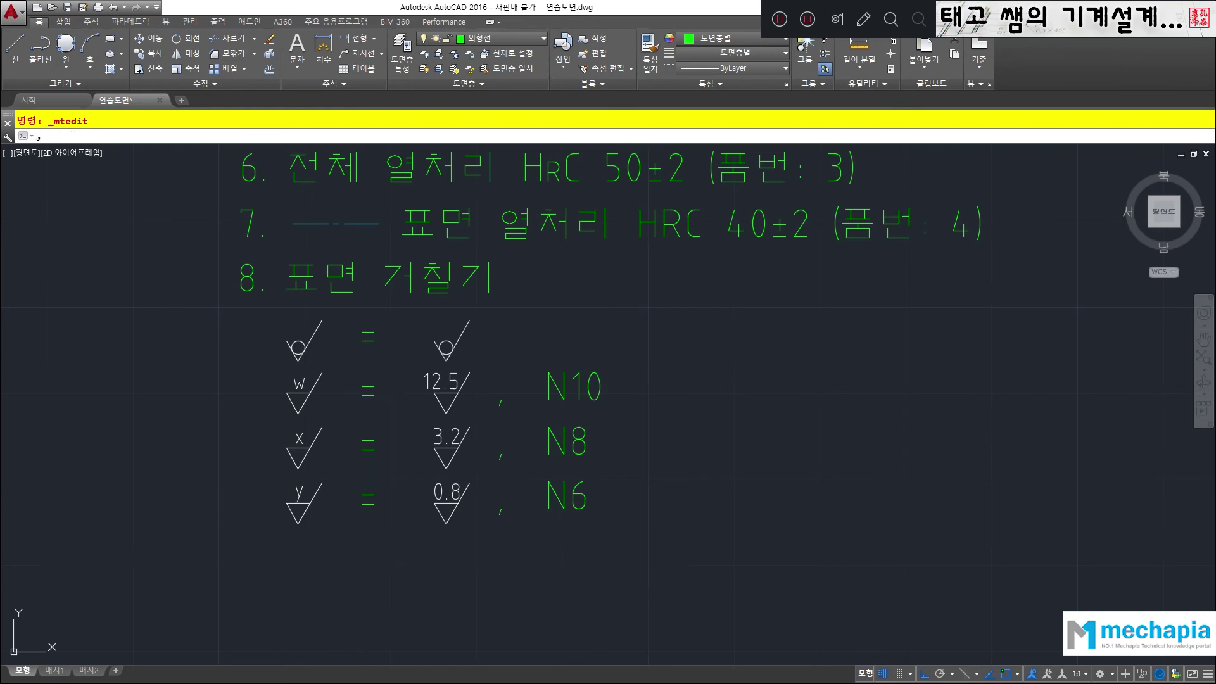
- Move the second column of roughness symbols about 1.5 units left, centring it between the equals signs and commas
click(398, 306)
click(515, 651)
key(Return)
click(482, 585)
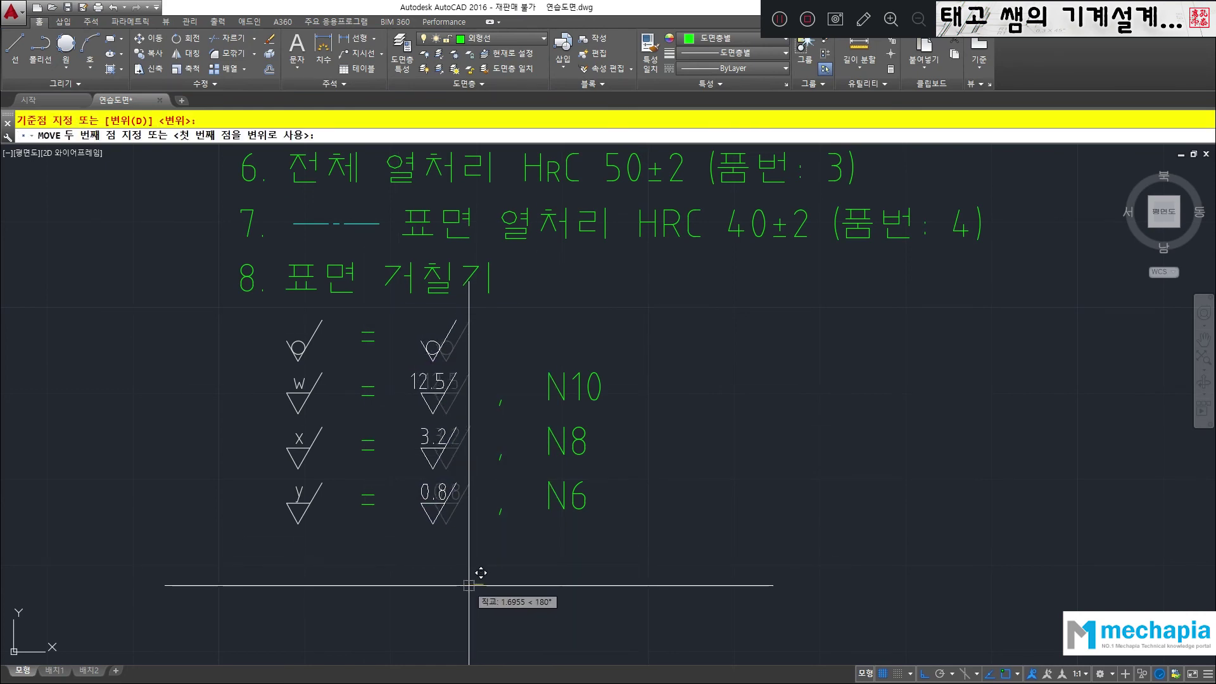
click(472, 584)
- Move the whole notes block with its roughness symbols straight down to just above the parts list table
scroll(405, 519, down, 4)
middle_drag(468, 446, 426, 480)
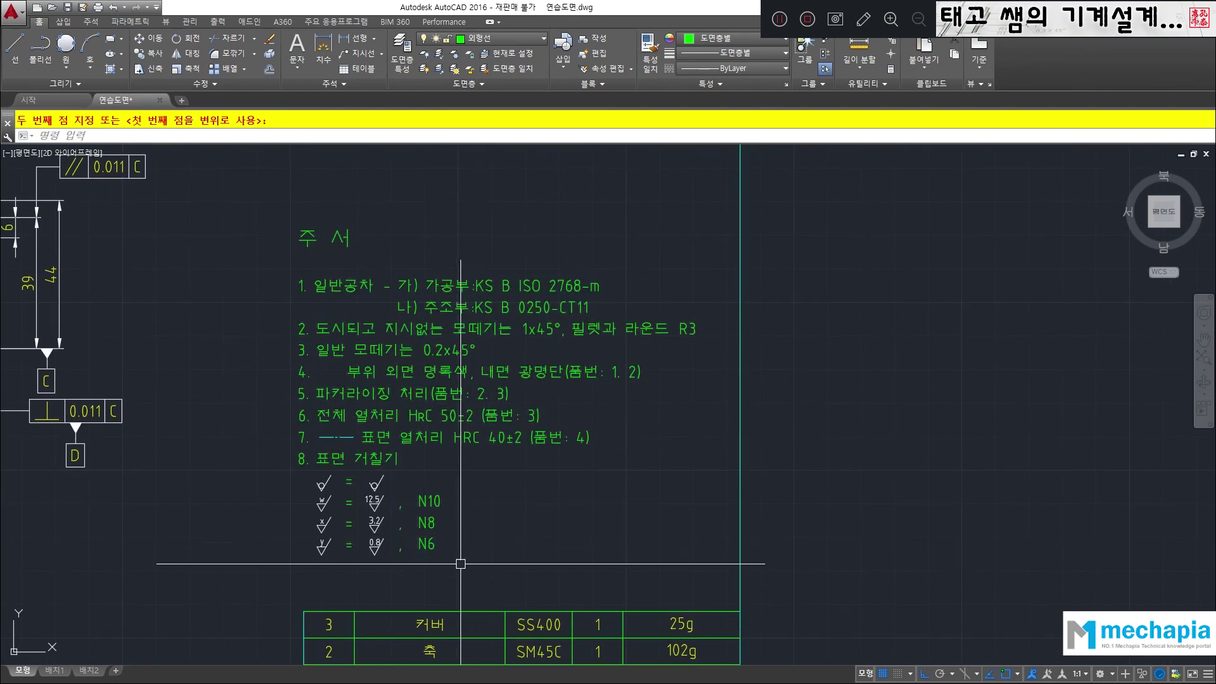
text(m)
key(space)
click(515, 590)
click(277, 267)
key(space)
click(267, 312)
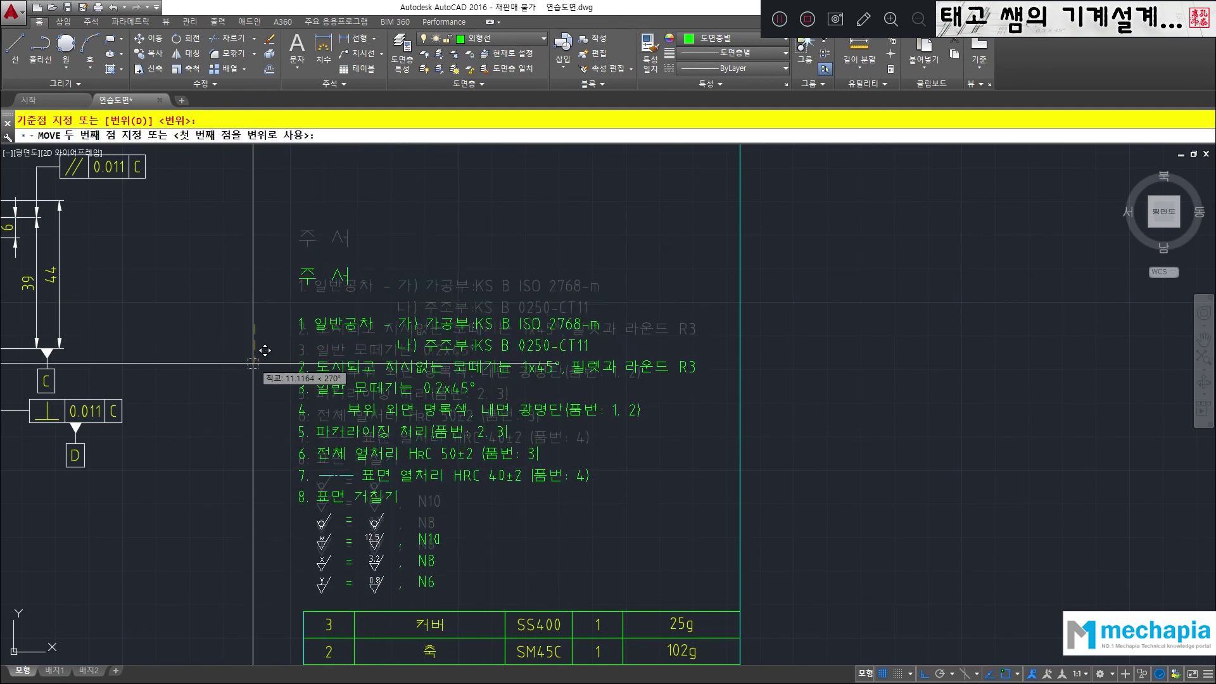
click(266, 352)
middle_drag(271, 425, 222, 317)
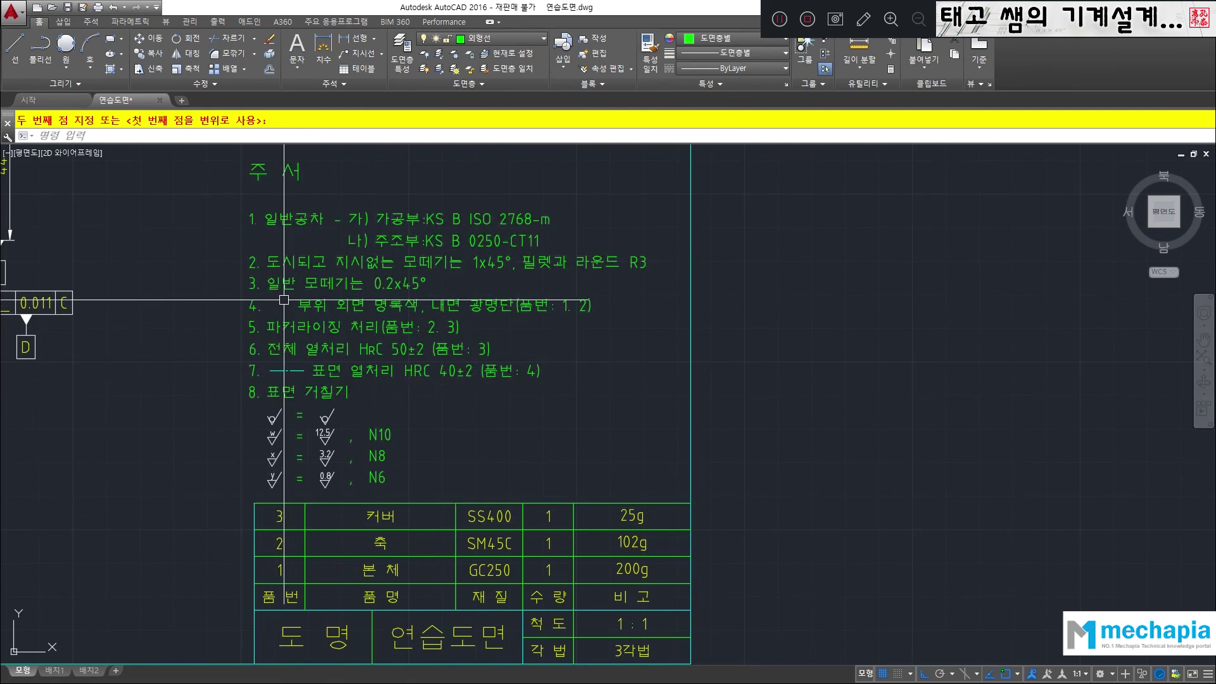
- Copy the first roughness symbol of note 8 about 34 units straight up into the gap in note 4
scroll(210, 318, up, 4)
scroll(355, 294, down, 3)
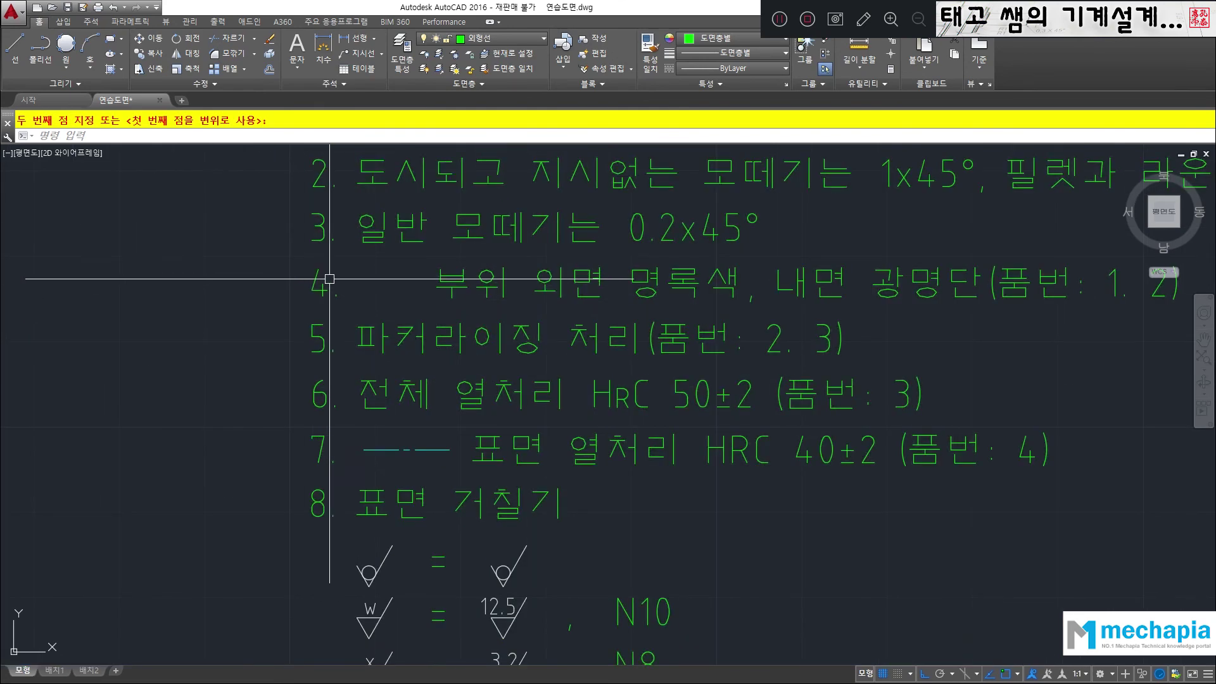
text(co)
key(Return)
scroll(389, 479, up, 2)
click(388, 480)
click(190, 473)
key(Return)
middle_drag(201, 337, 186, 461)
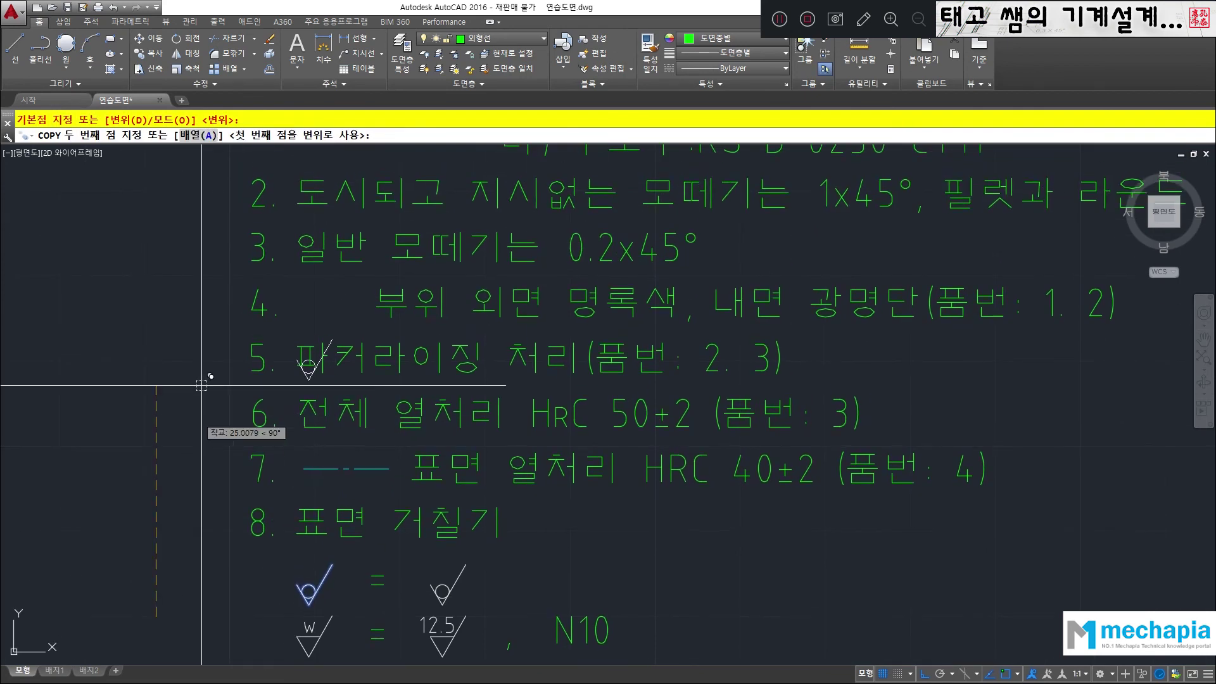
click(213, 329)
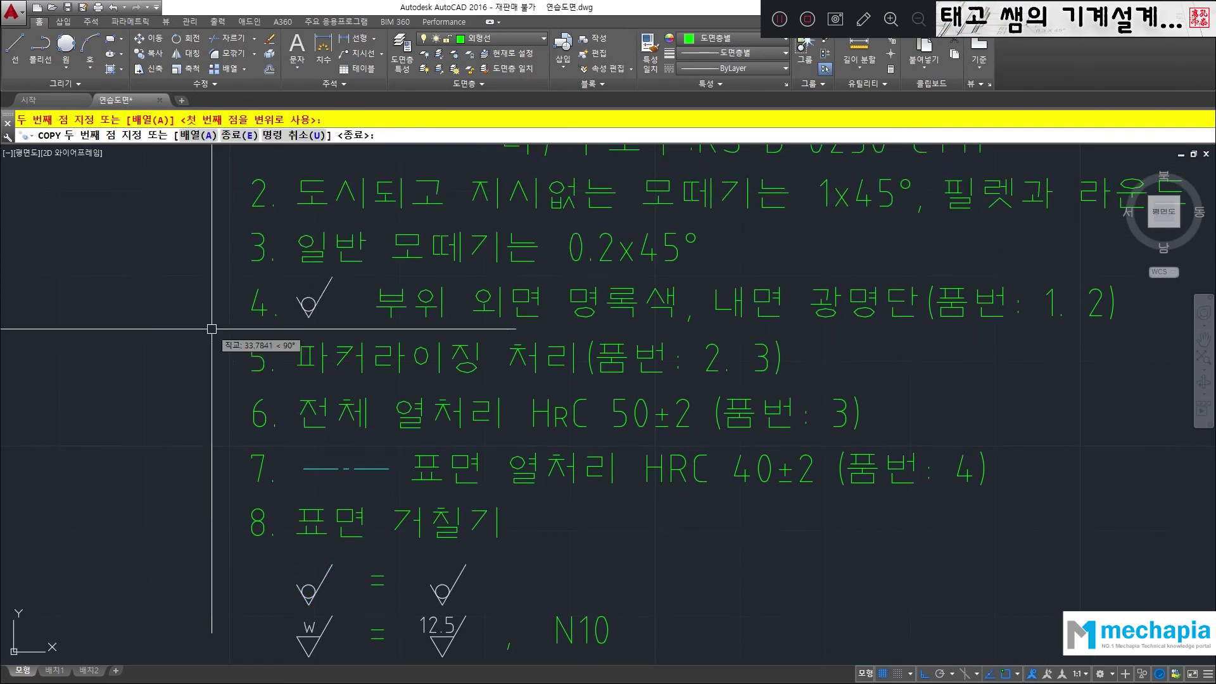
key(Escape)
- Move the roughness symbol in note 4 about 2 units right, centring it between the number and the text
text(m)
key(Return)
click(333, 318)
click(285, 280)
key(Return)
click(171, 354)
click(189, 353)
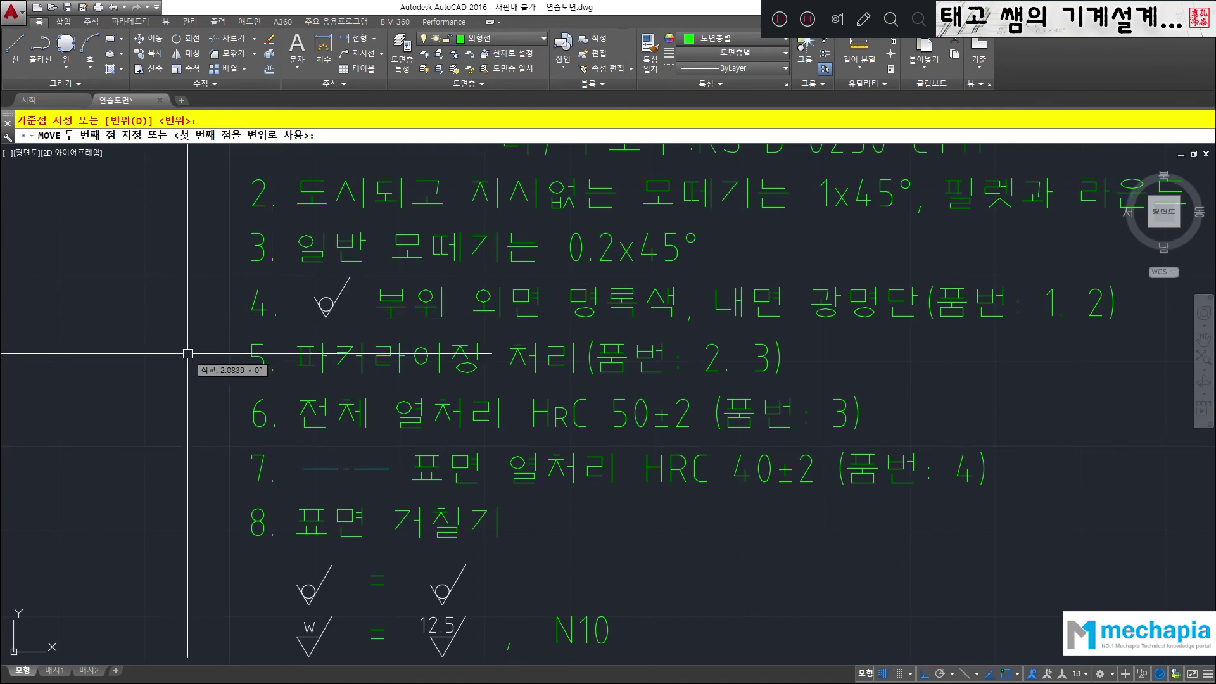
- Switch to the KS standards PDF in Acrobat Reader and place it beside the drawing to compare its example notes (주서)
scroll(187, 349, down, 1)
mouse_move(190, 399)
middle_down()
mouse_move(239, 370)
mouse_move(247, 396)
middle_up()
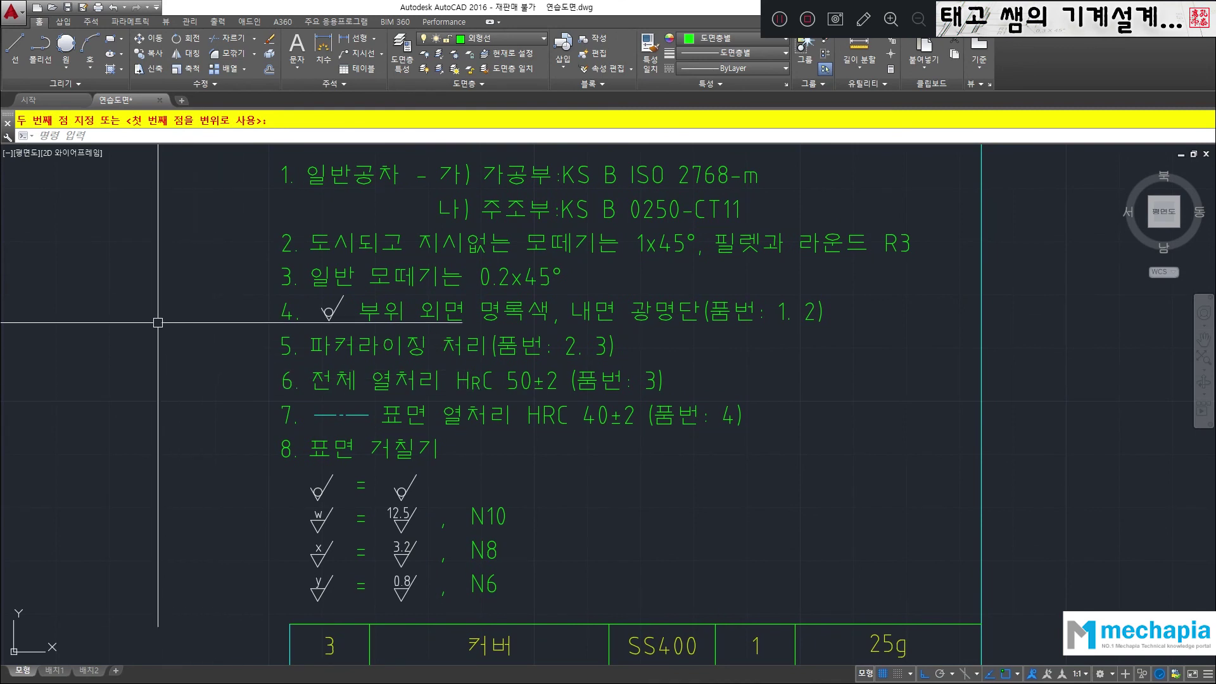
scroll(292, 413, down, 1)
middle_drag(211, 293, 151, 322)
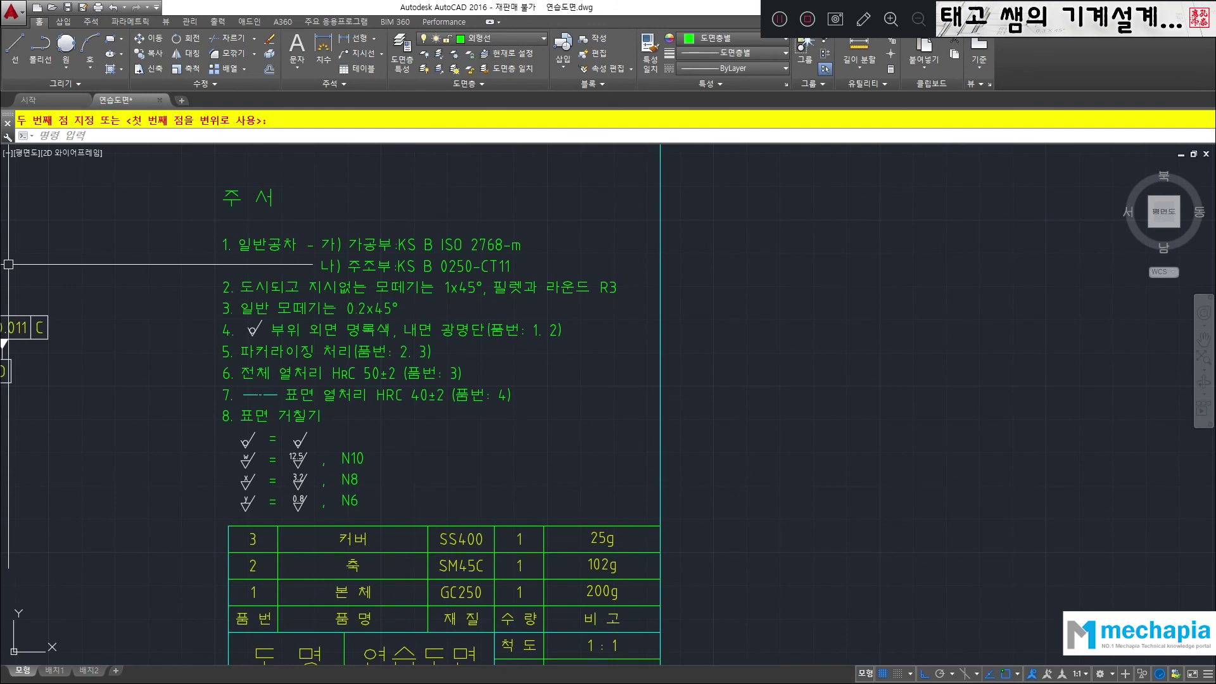
key(alt+Tab)
drag(354, 42, 923, 43)
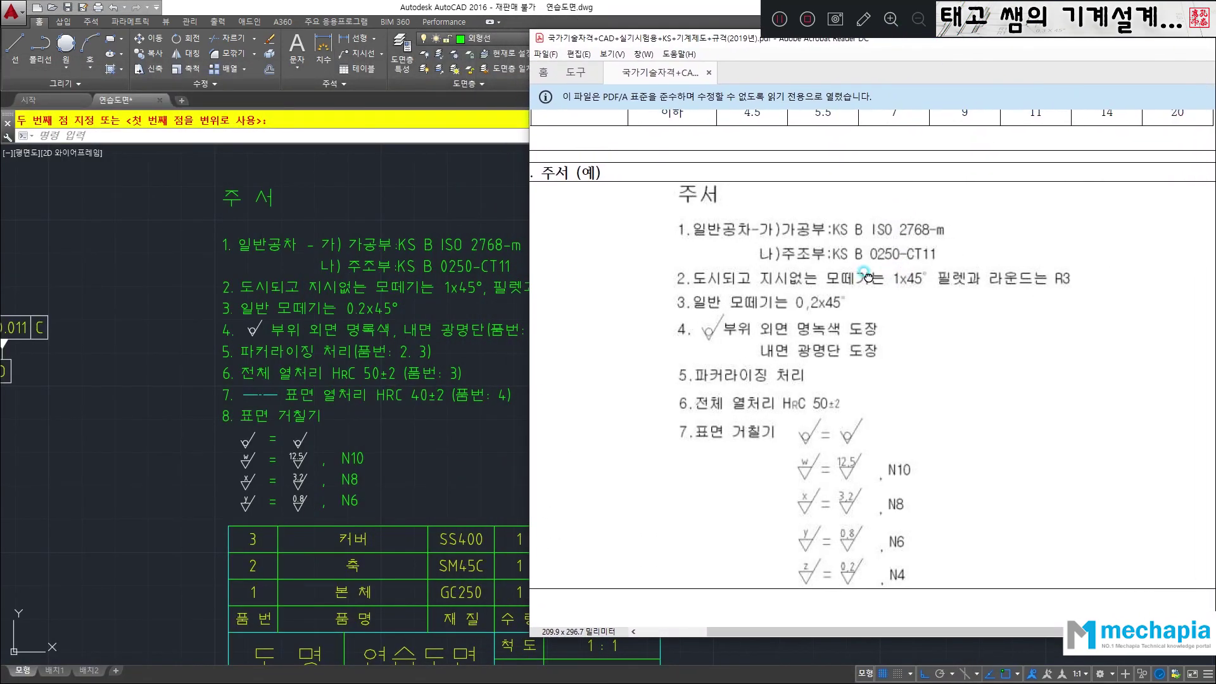
drag(694, 41, 792, 66)
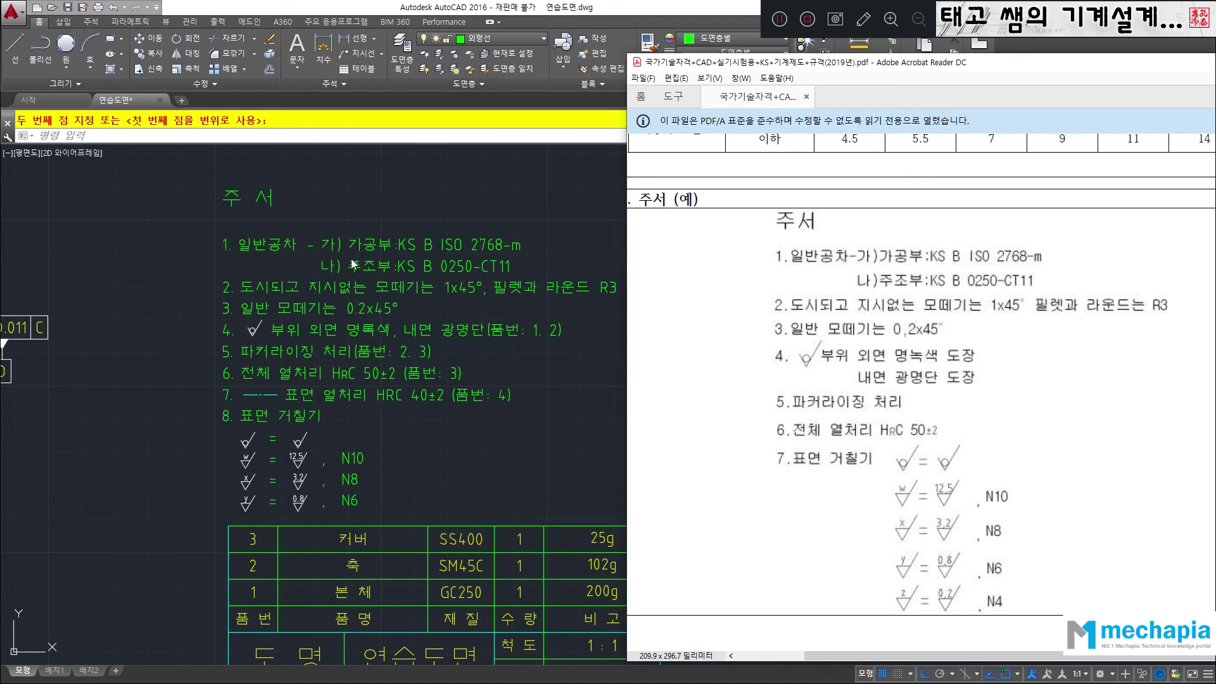
click(298, 232)
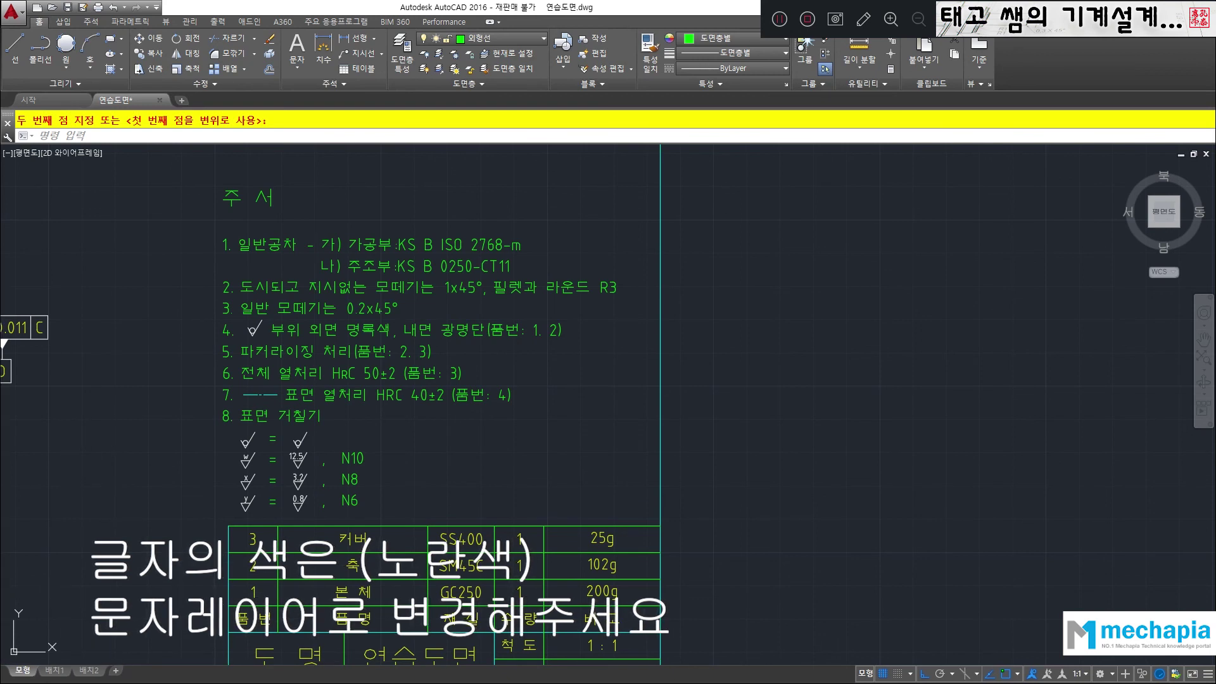
key(alt+Tab)
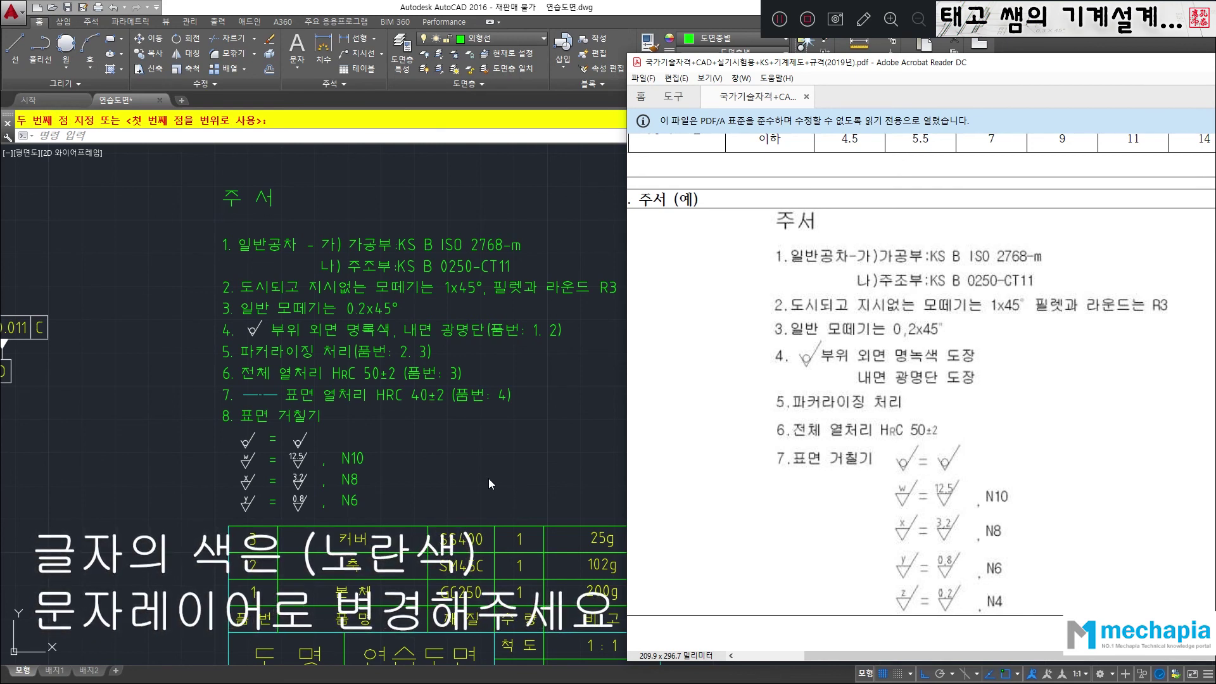
key(Escape)
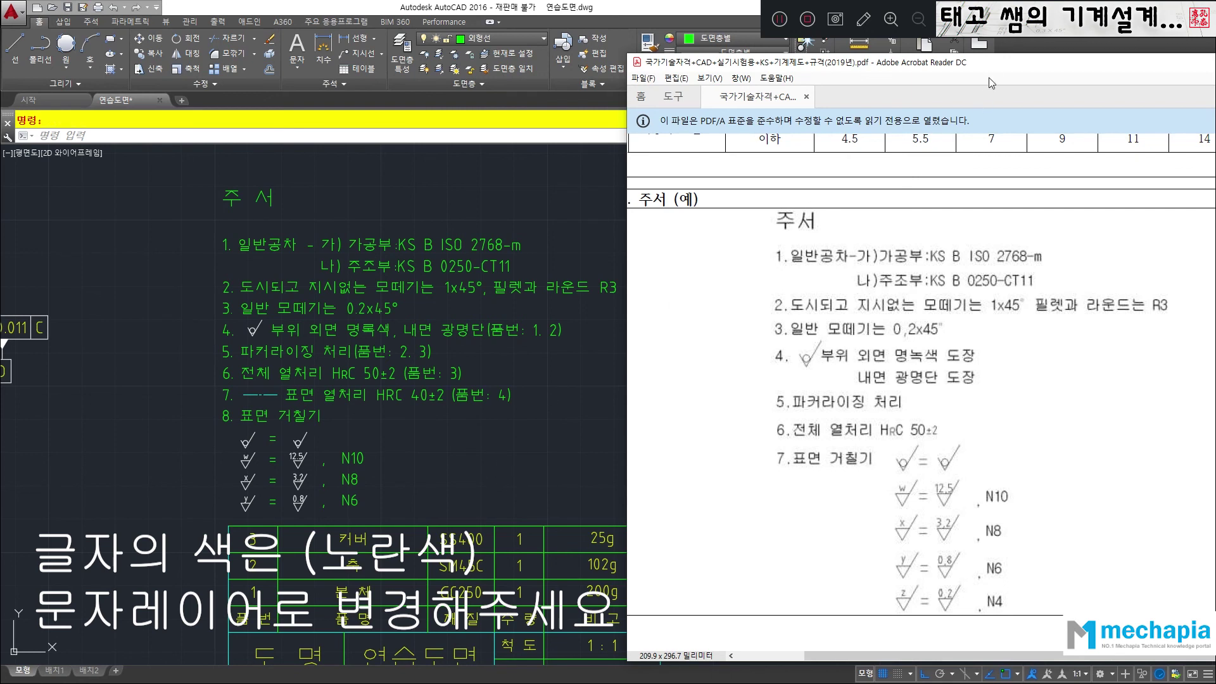
mouse_move(986, 64)
mouse_down()
mouse_move(882, 63)
mouse_move(980, 69)
mouse_up()
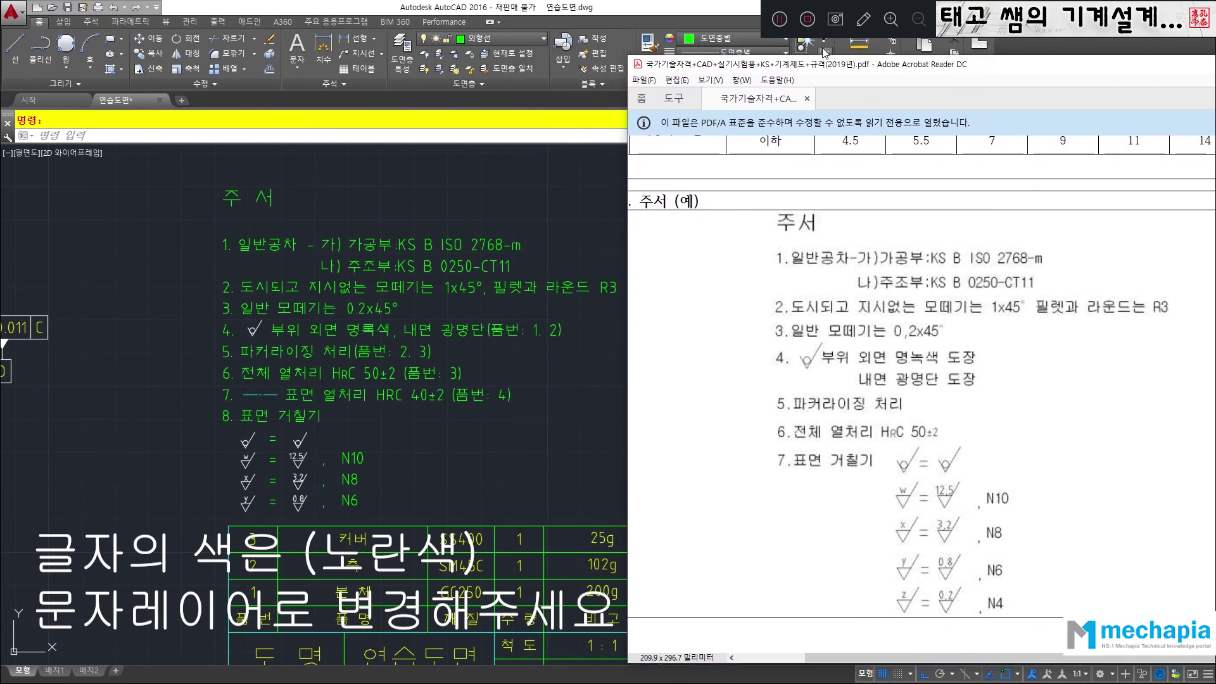